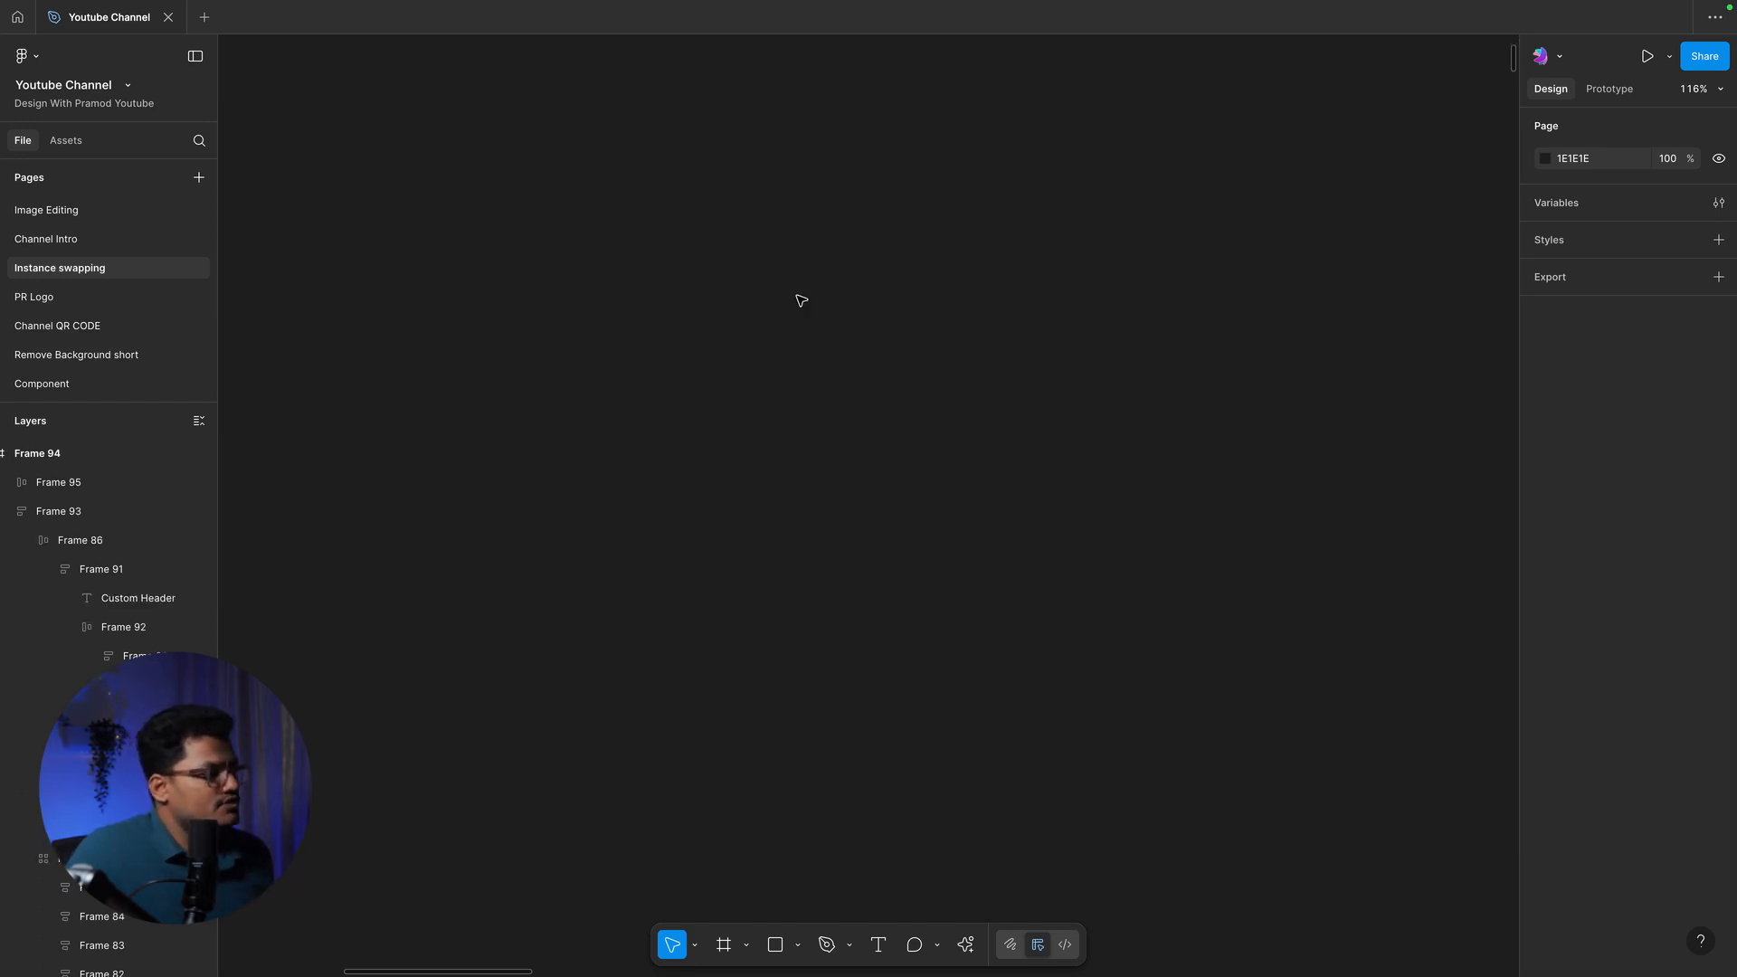
Draw a frame about 522 × 362 on the empty canvas below the finished calendar design
key("f")
left_click_drag(589, 276, 1137, 656)
left_click(1260, 349)
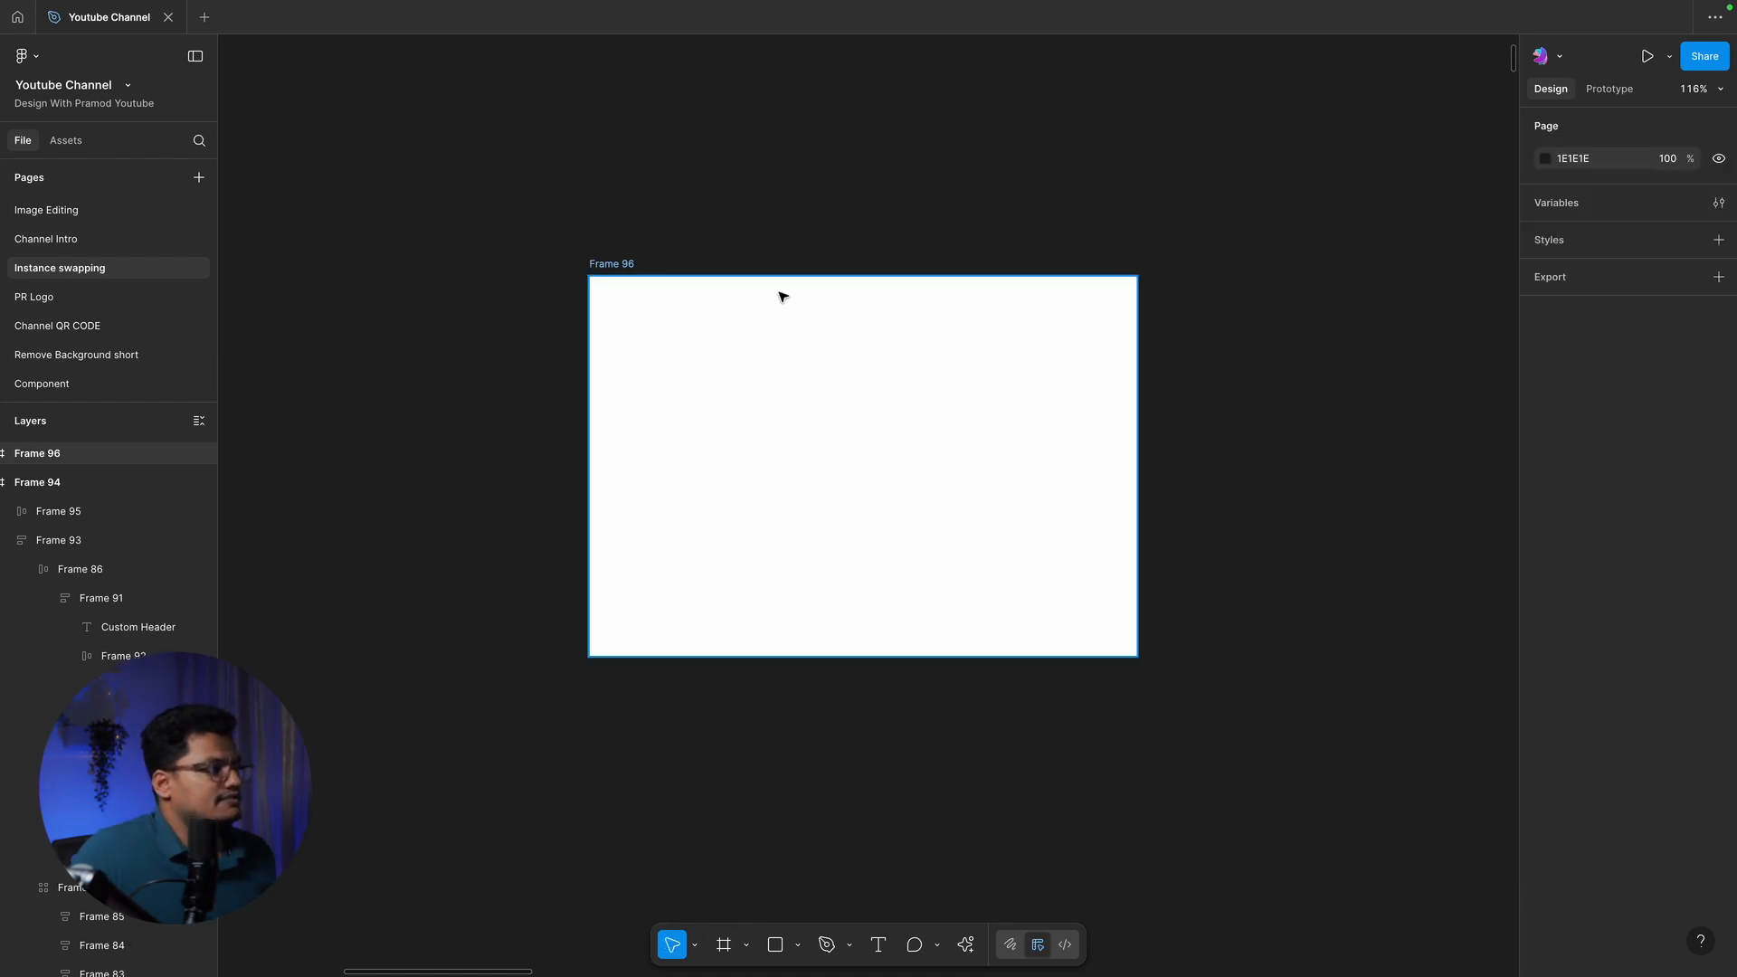
Examine the new frame's grid layout and compare it with the finished calendar design above
left_click(625, 276)
left_click(985, 263)
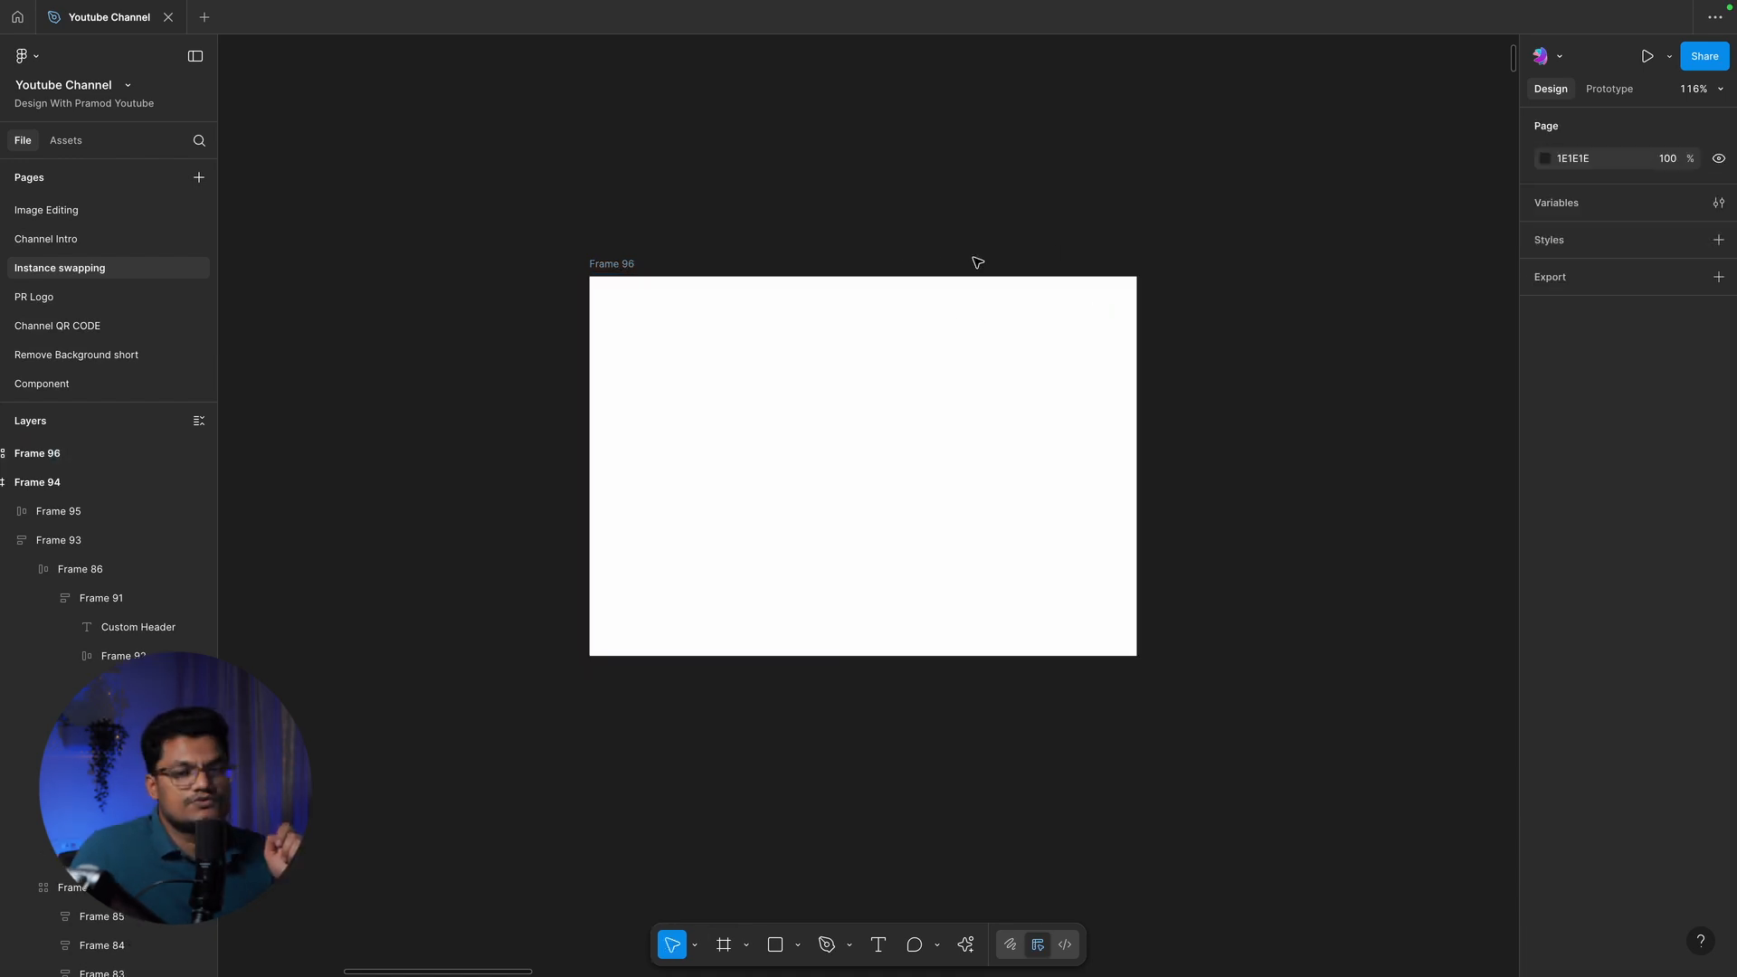
left_click(597, 268)
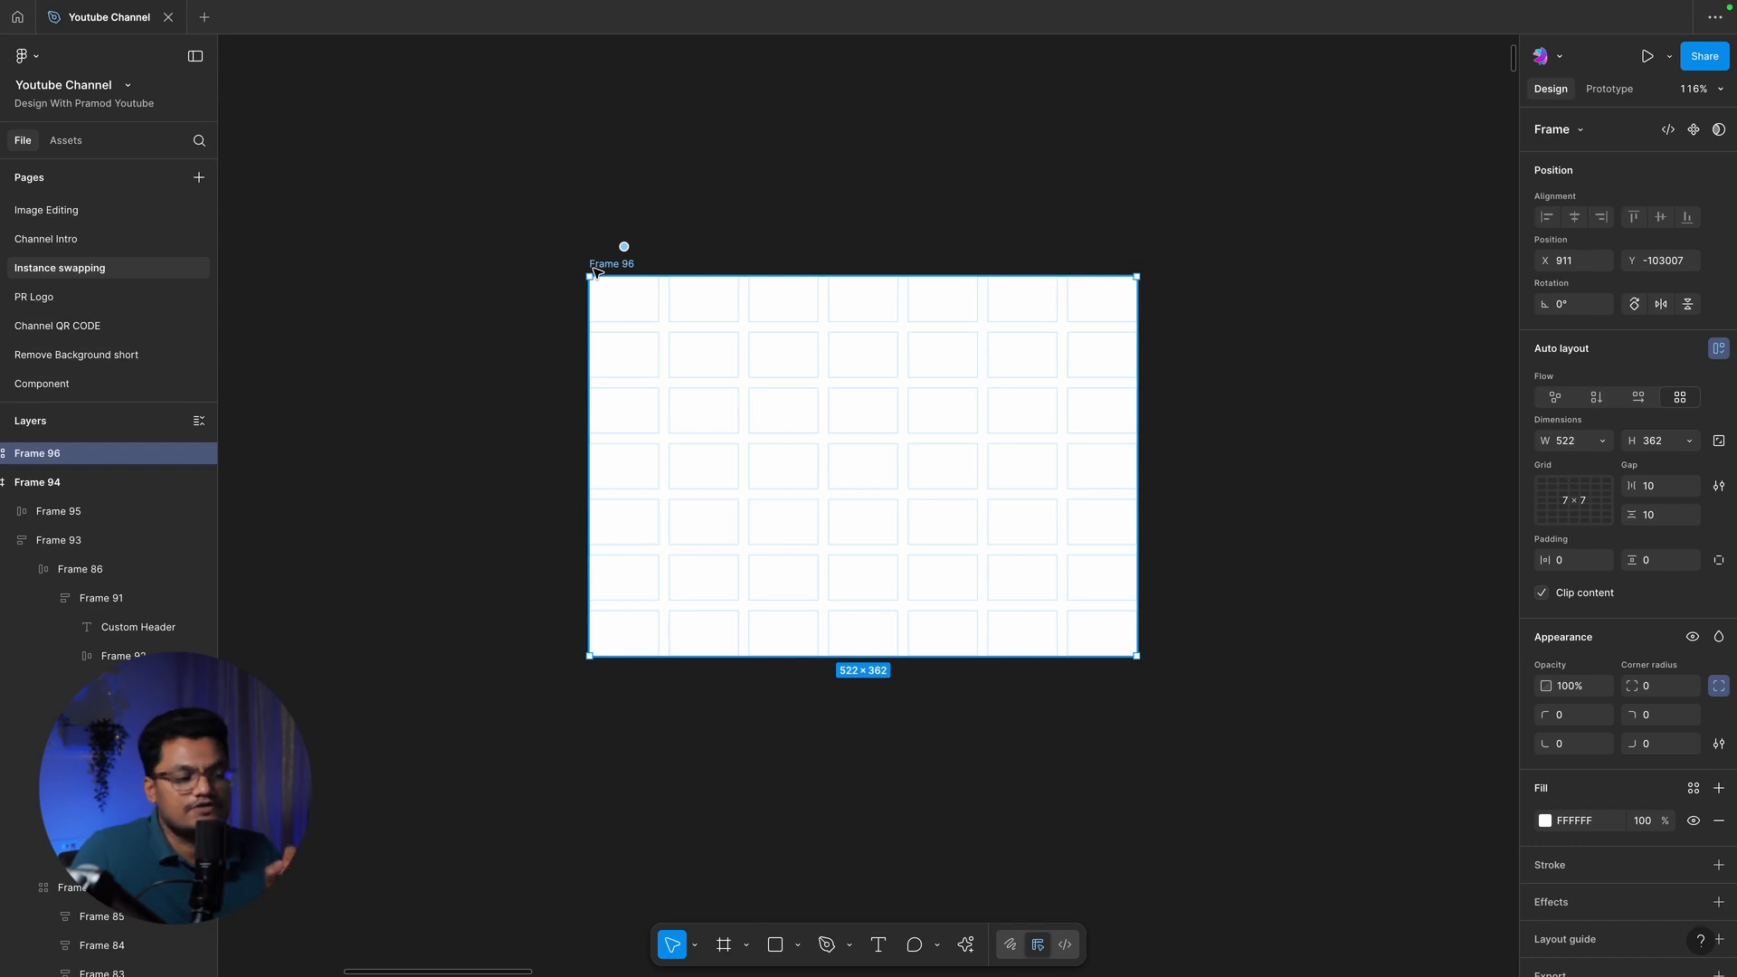
left_click(717, 187)
scroll(713, 182, "up", 2)
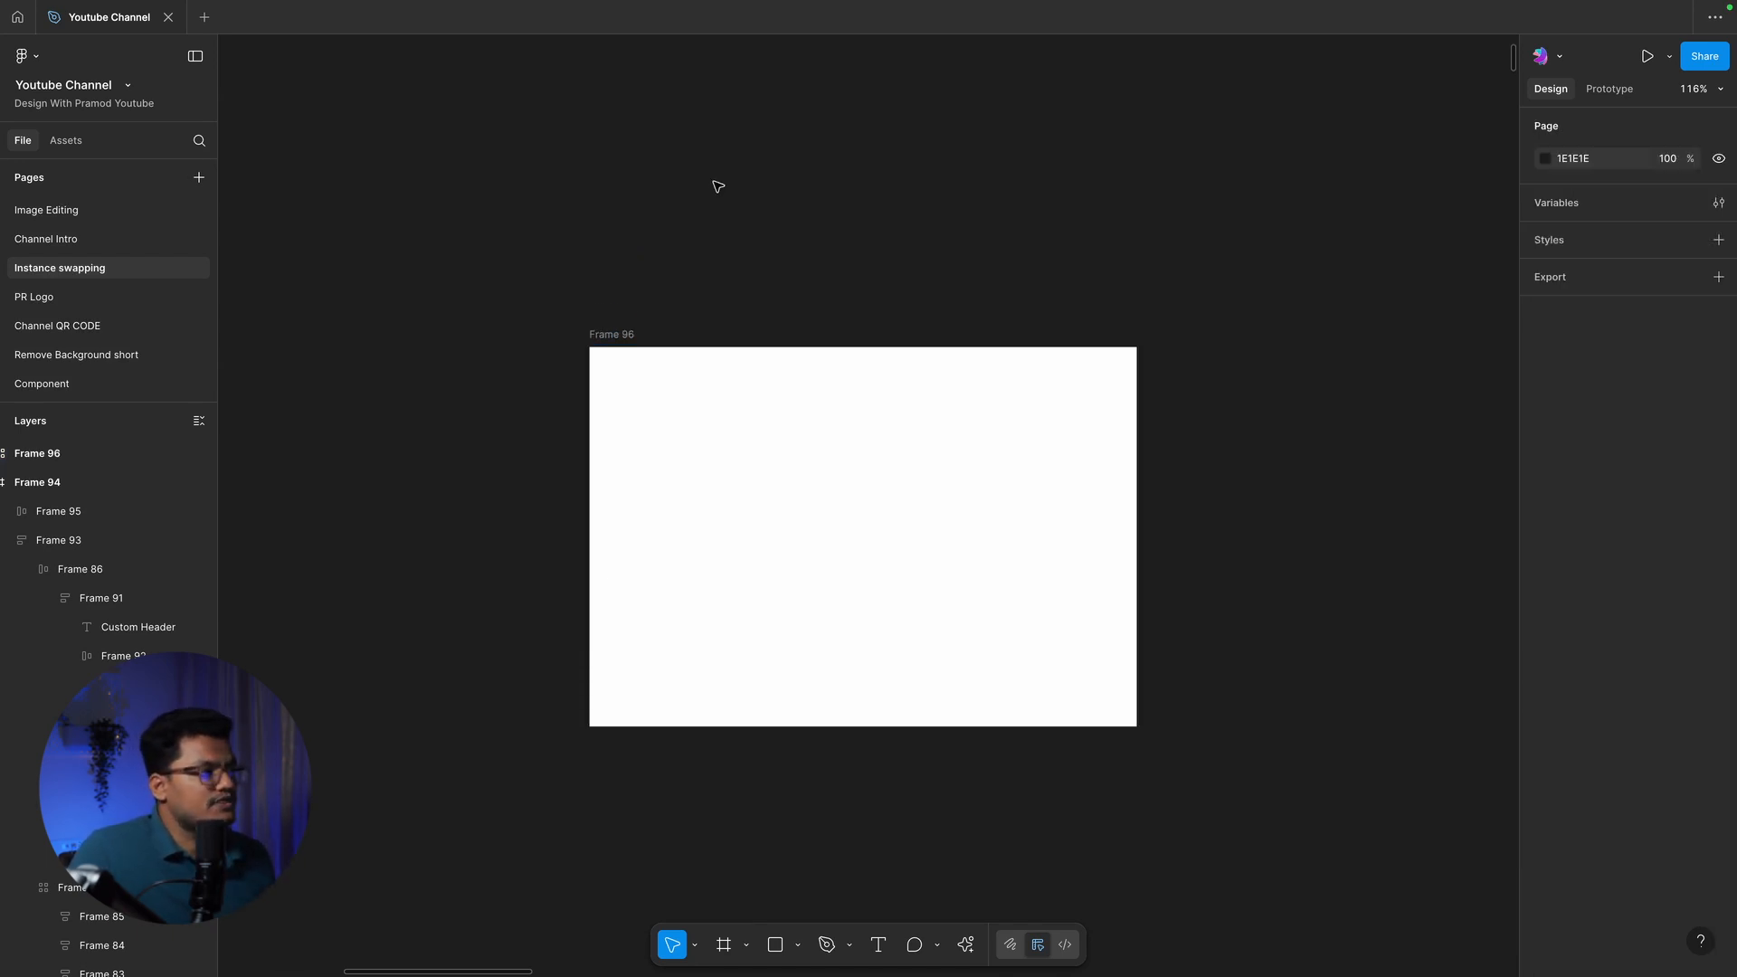
left_click(613, 333)
scroll(614, 331, "up", 10)
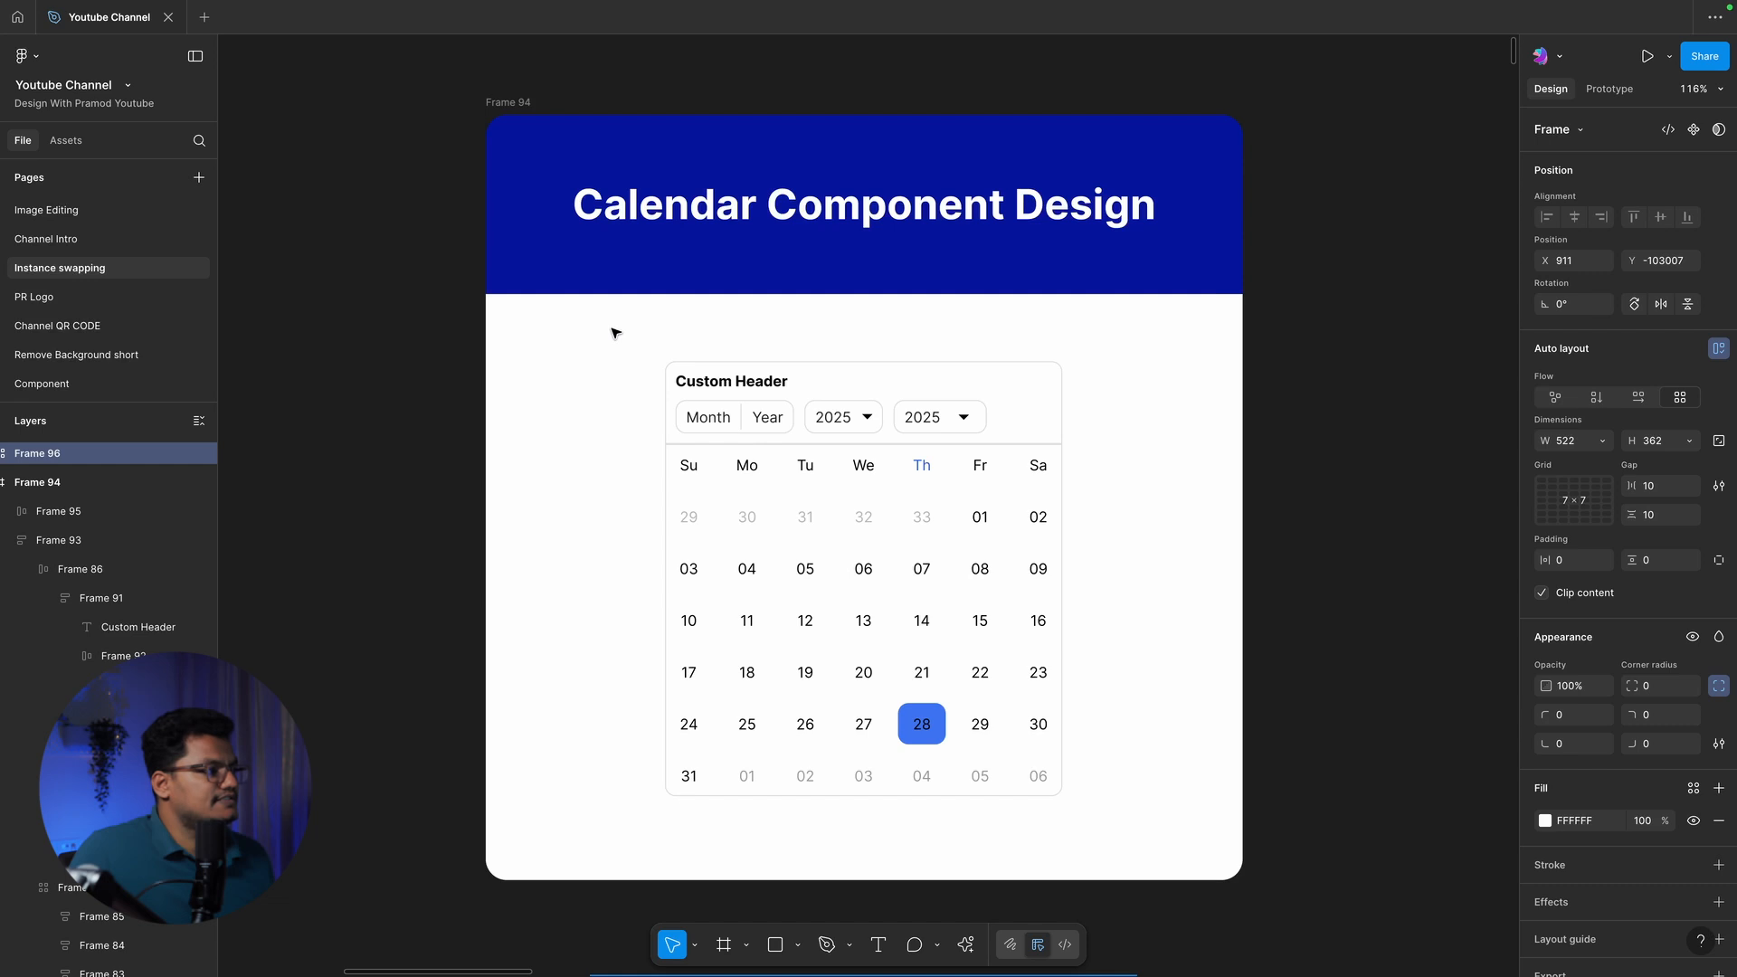
scroll(615, 333, "down", 5)
scroll(614, 331, "down", 3)
scroll(614, 331, "up", 7)
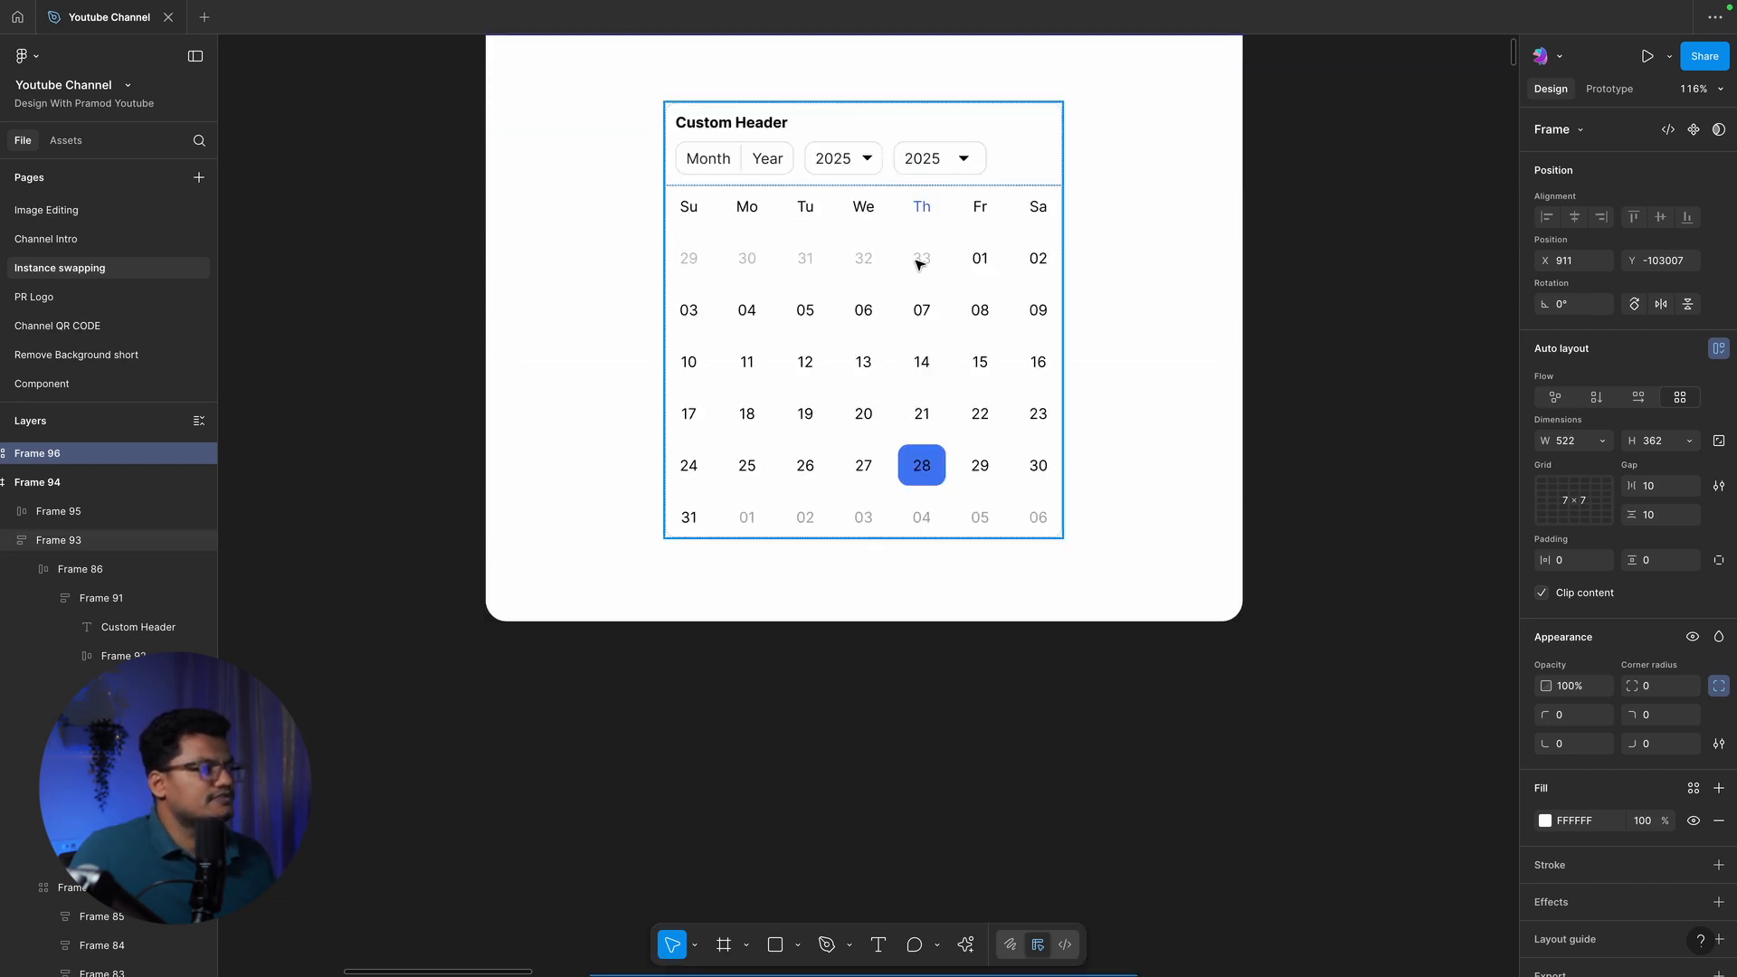
scroll(919, 262, "down", 8)
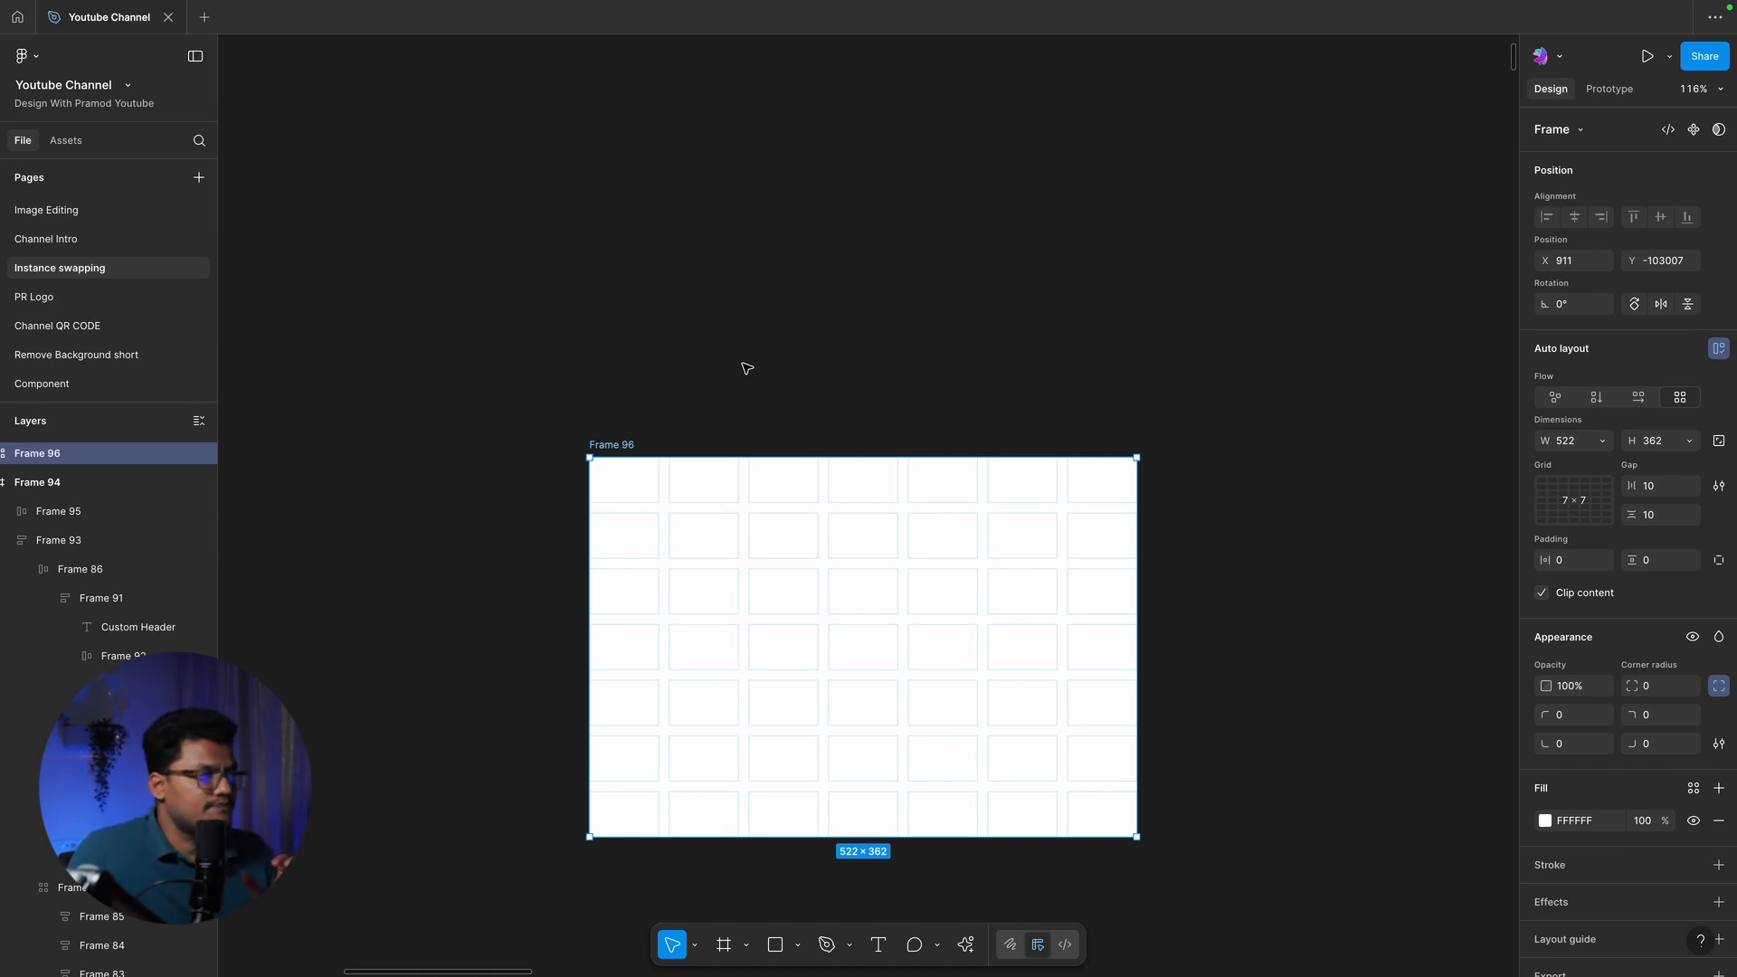
left_click(724, 380)
left_click(619, 445)
left_click(726, 387)
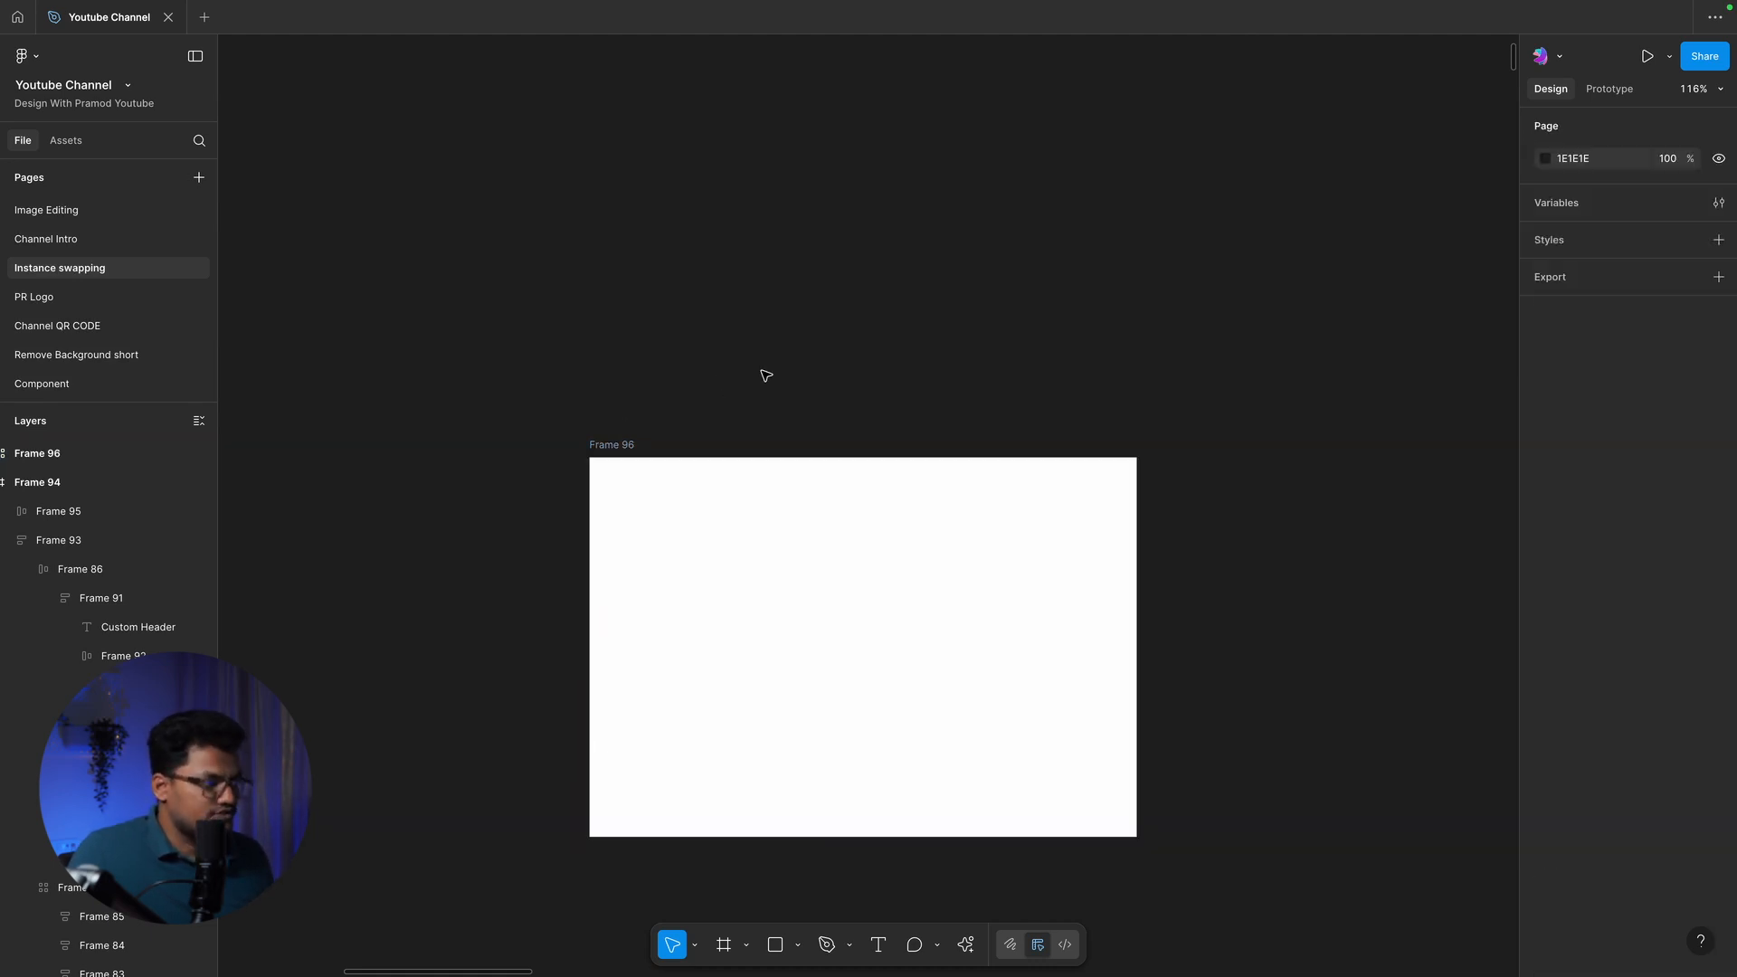
Copy the seven weekday cells, Su to Sa, from the finished calendar into the new frame's grid
scroll(603, 385, "up", 5)
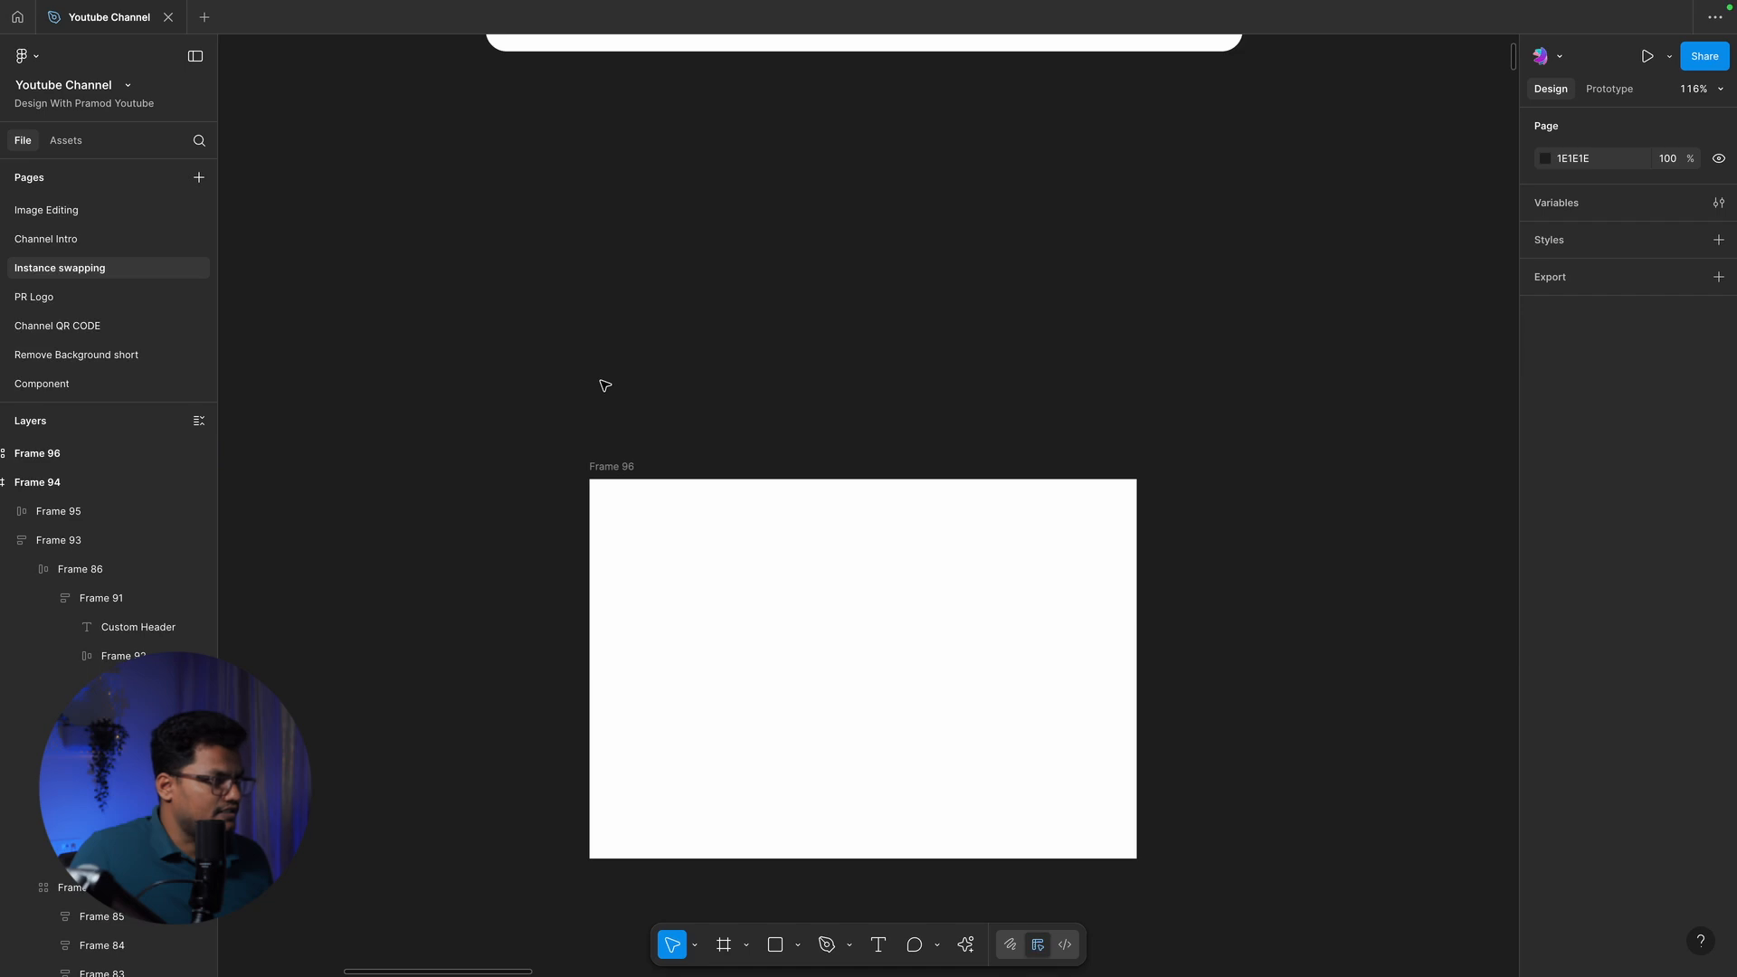
scroll(603, 382, "up", 5)
left_click(705, 425)
left_click(745, 421, "shift")
left_click(805, 422, "shift")
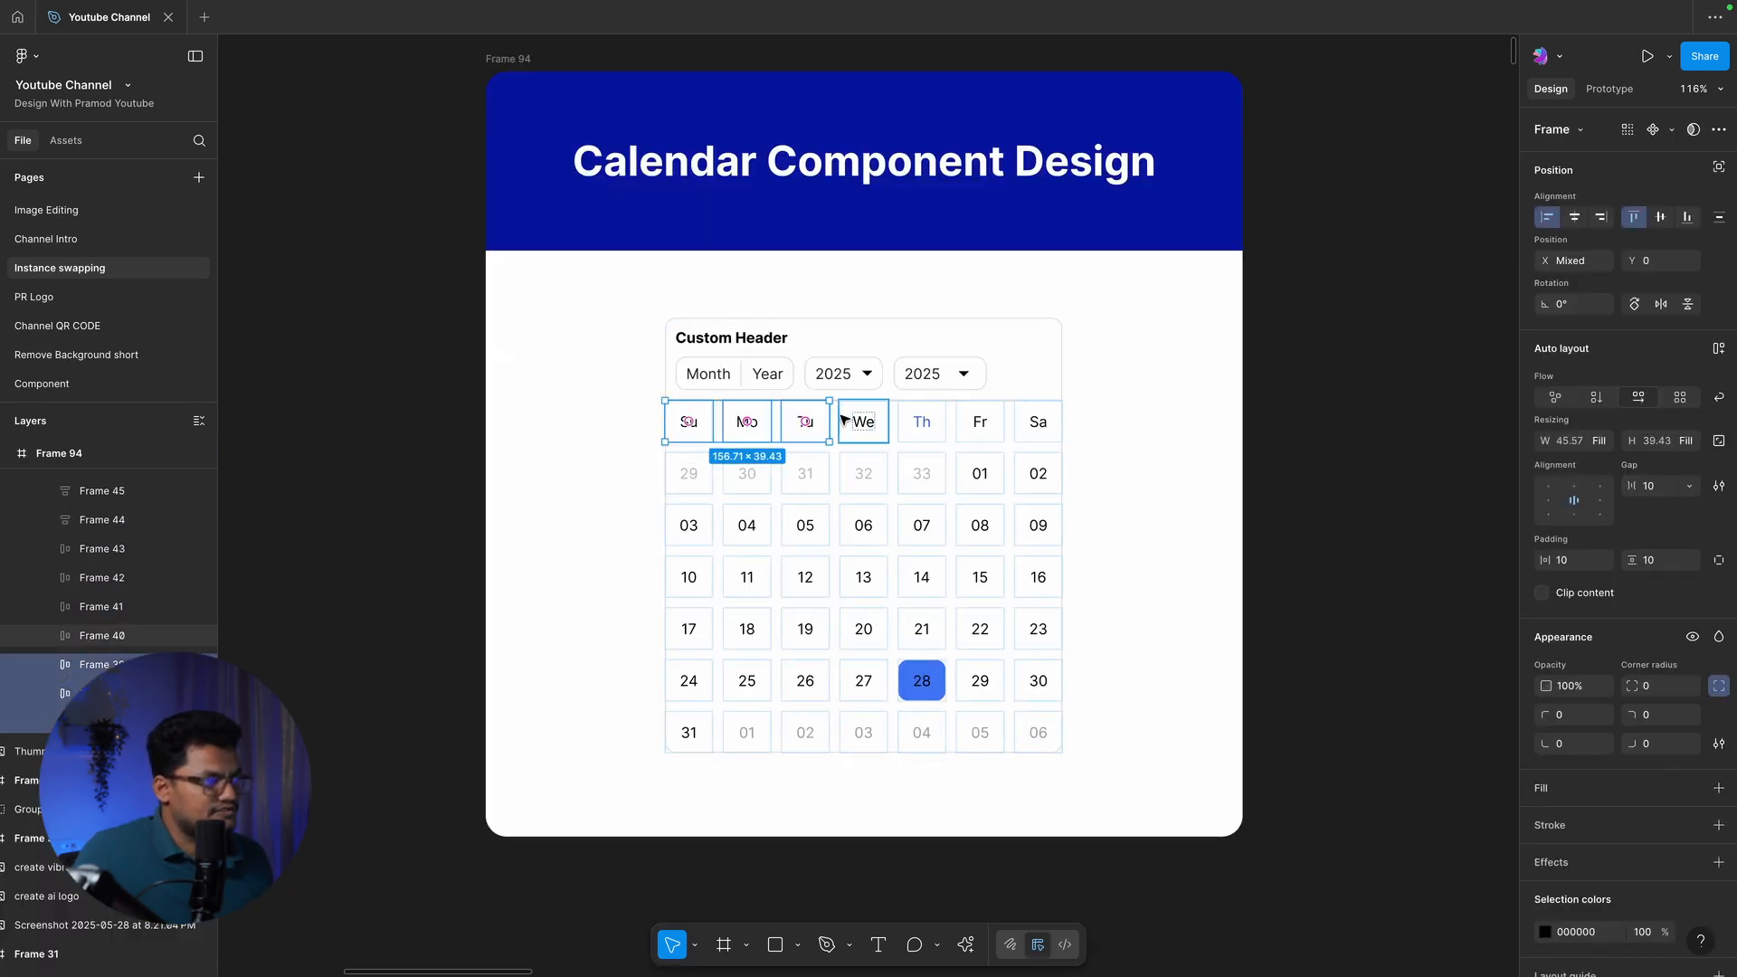
left_click(859, 421, "shift")
left_click(917, 421, "shift")
left_click(982, 421, "shift")
left_click(1037, 420, "shift")
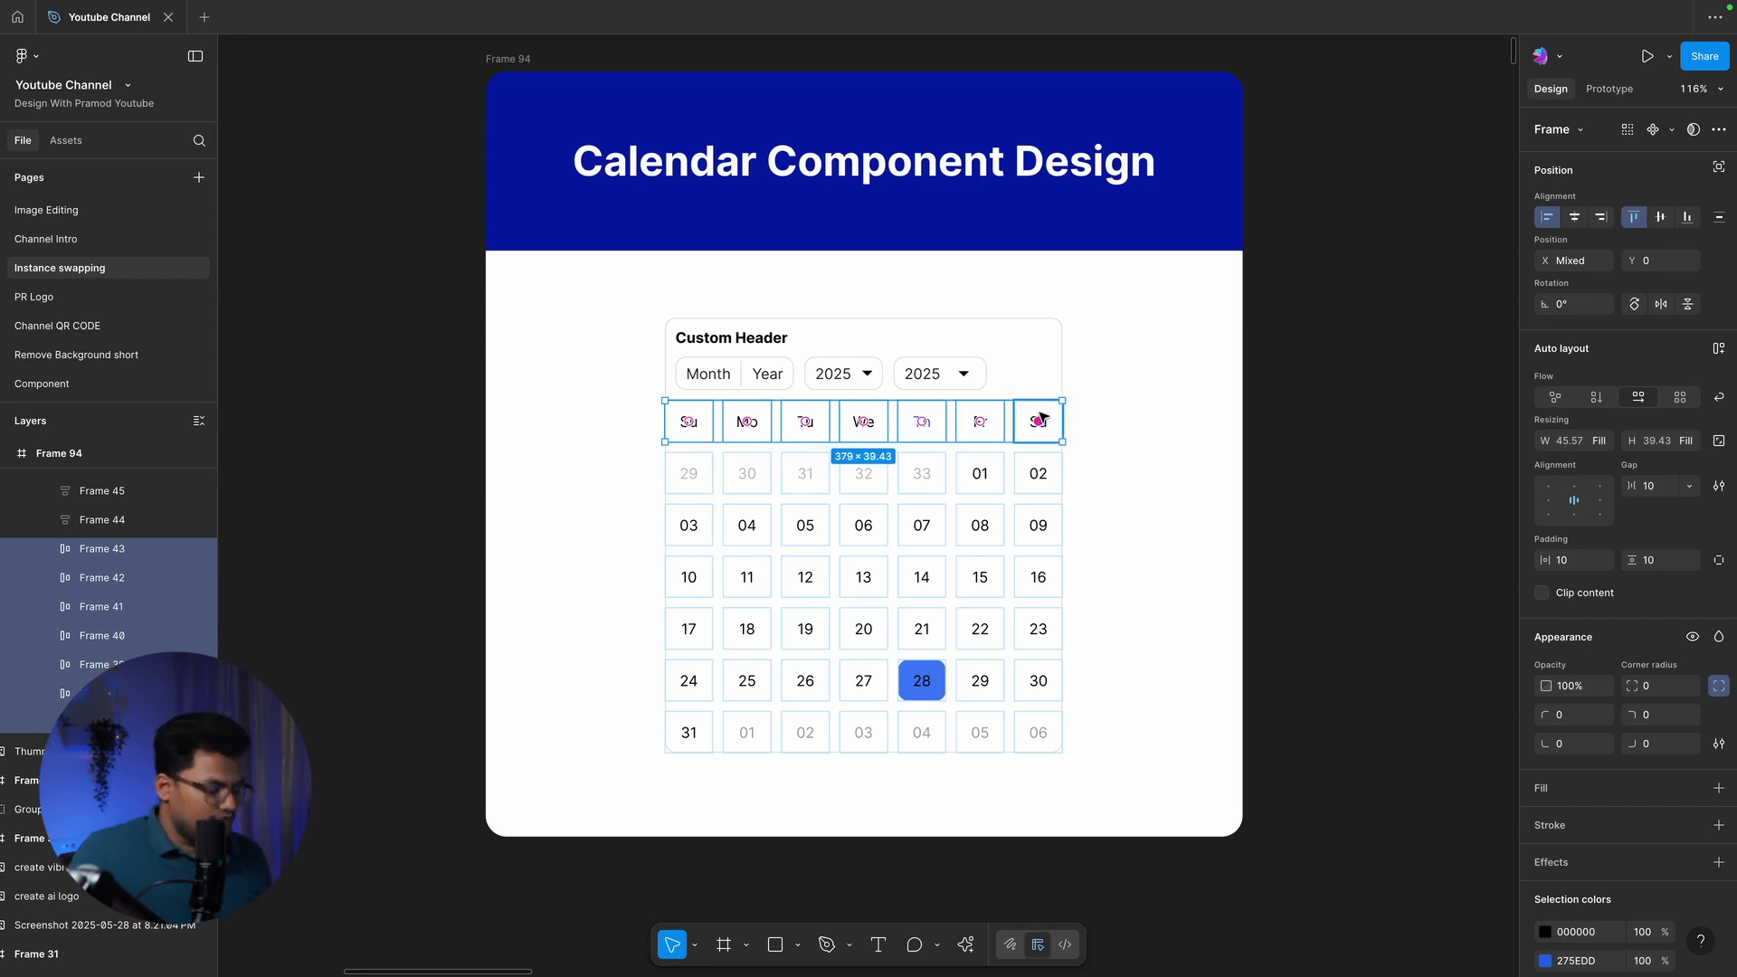
scroll(1039, 413, "down", 10)
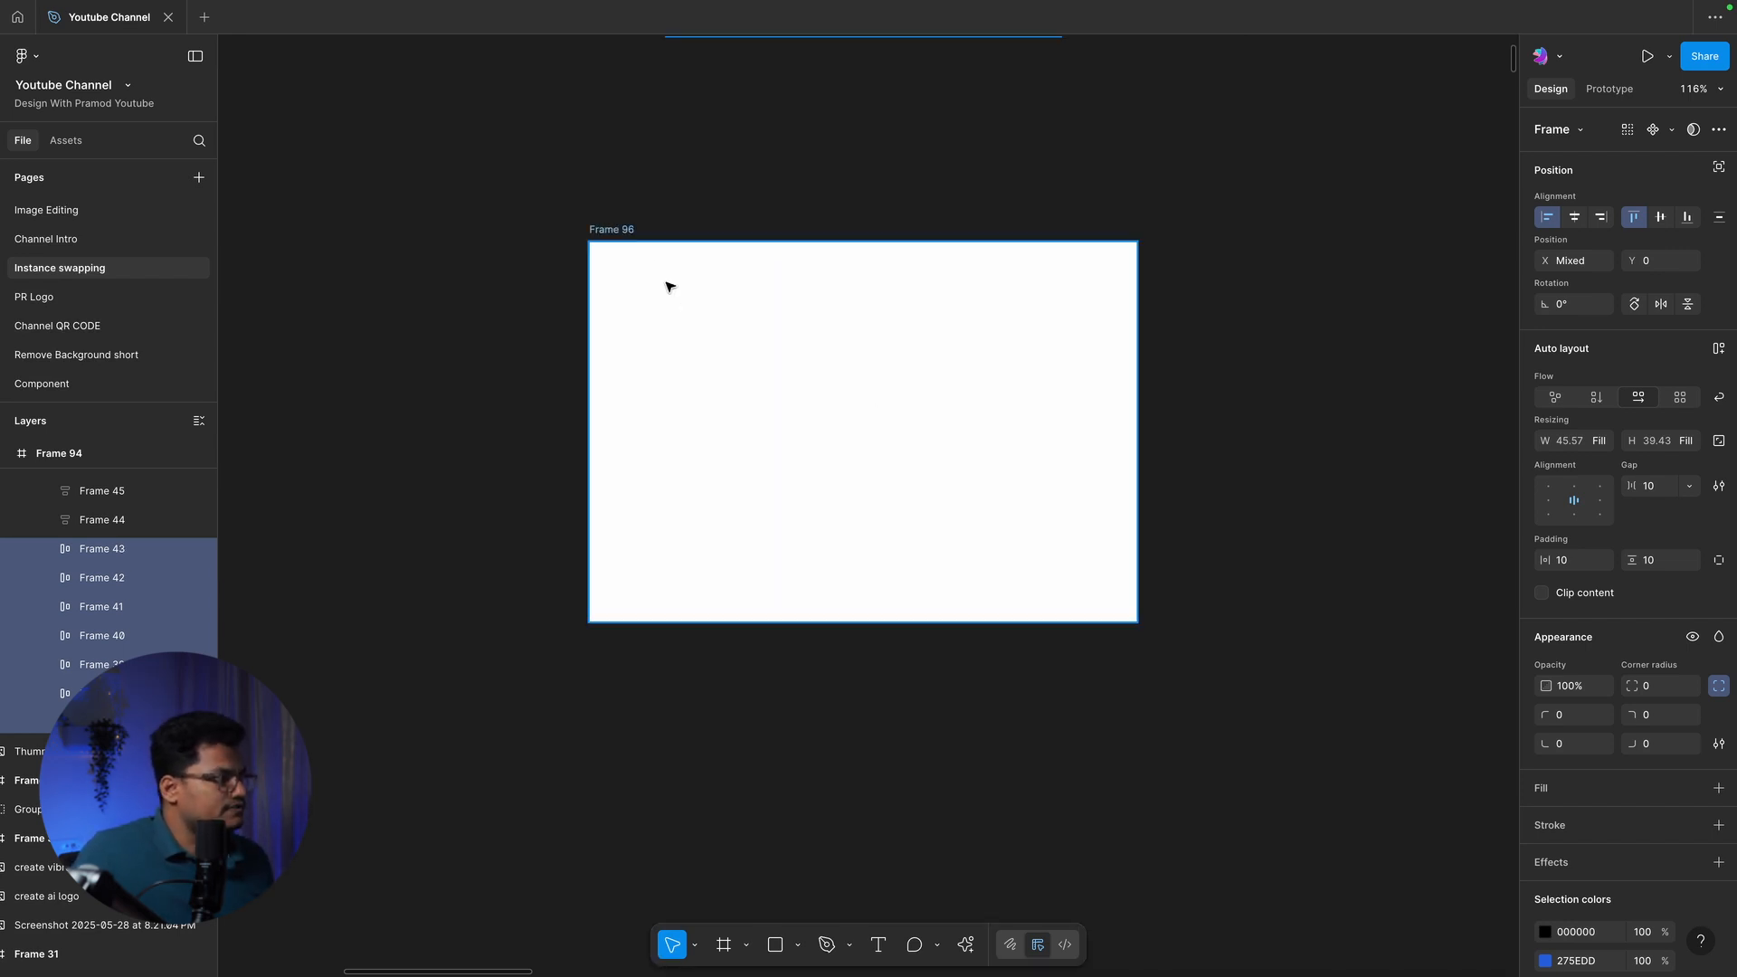
left_click(619, 229)
key("ctrl+v")
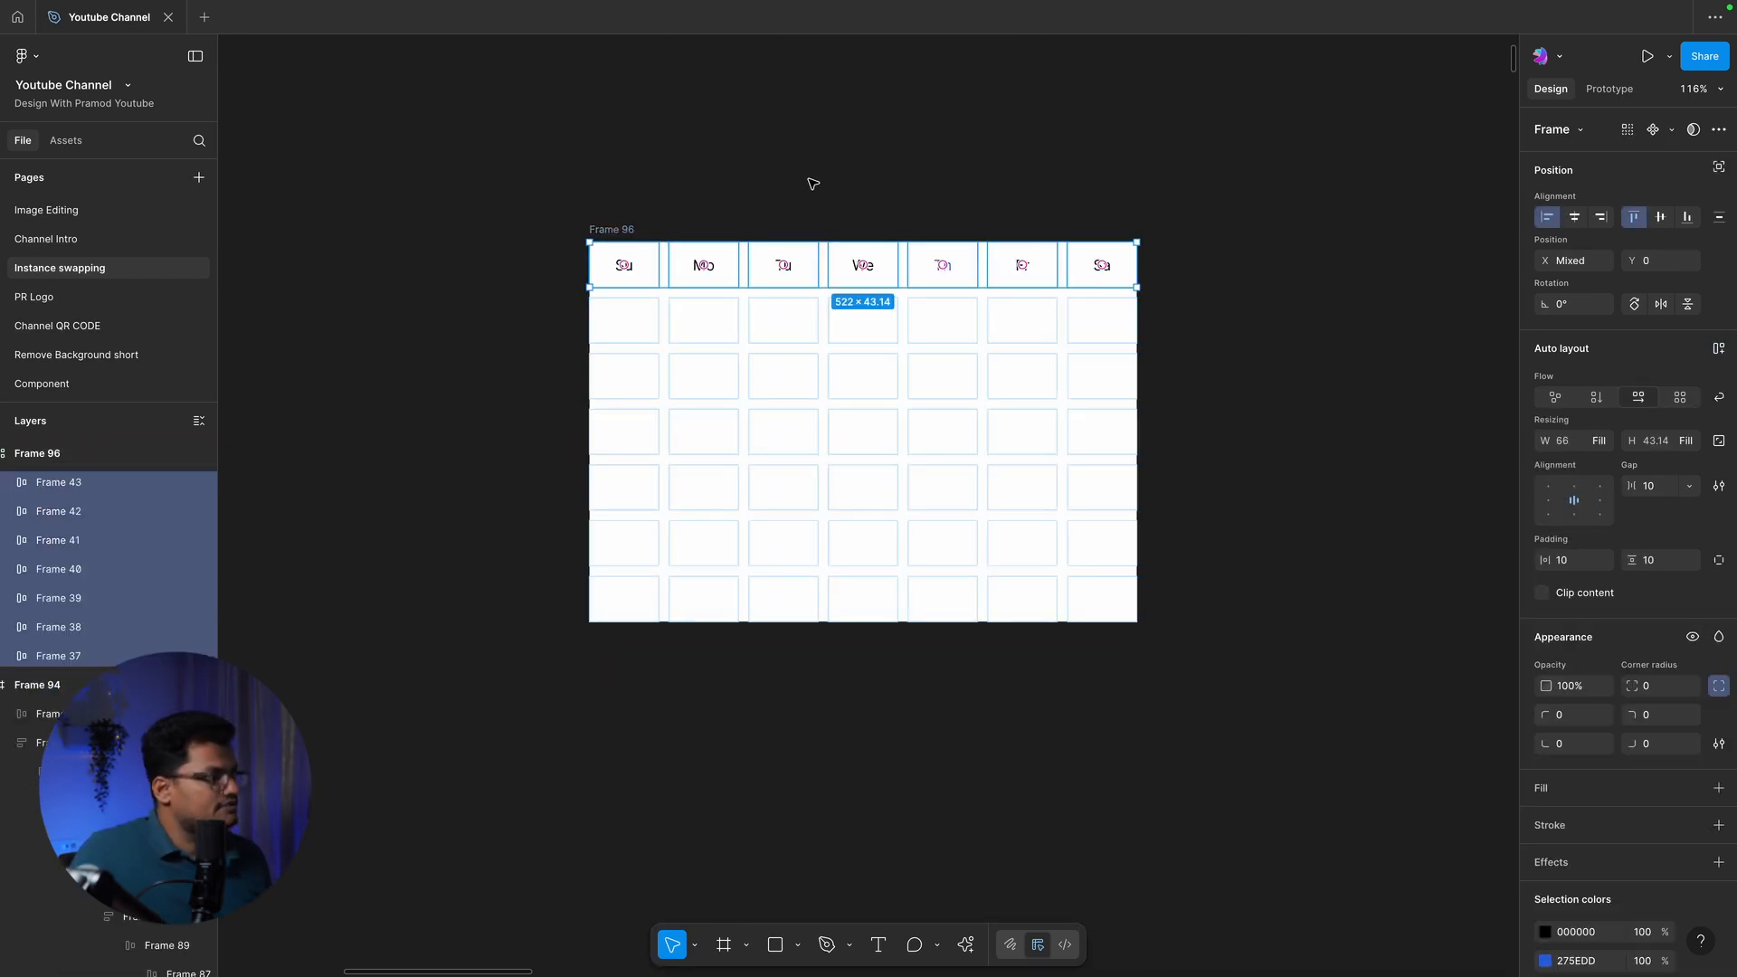
left_click(811, 182)
Compare the weekday row in the new frame with the finished calendar and inspect its individual cells
scroll(813, 185, "up", 3)
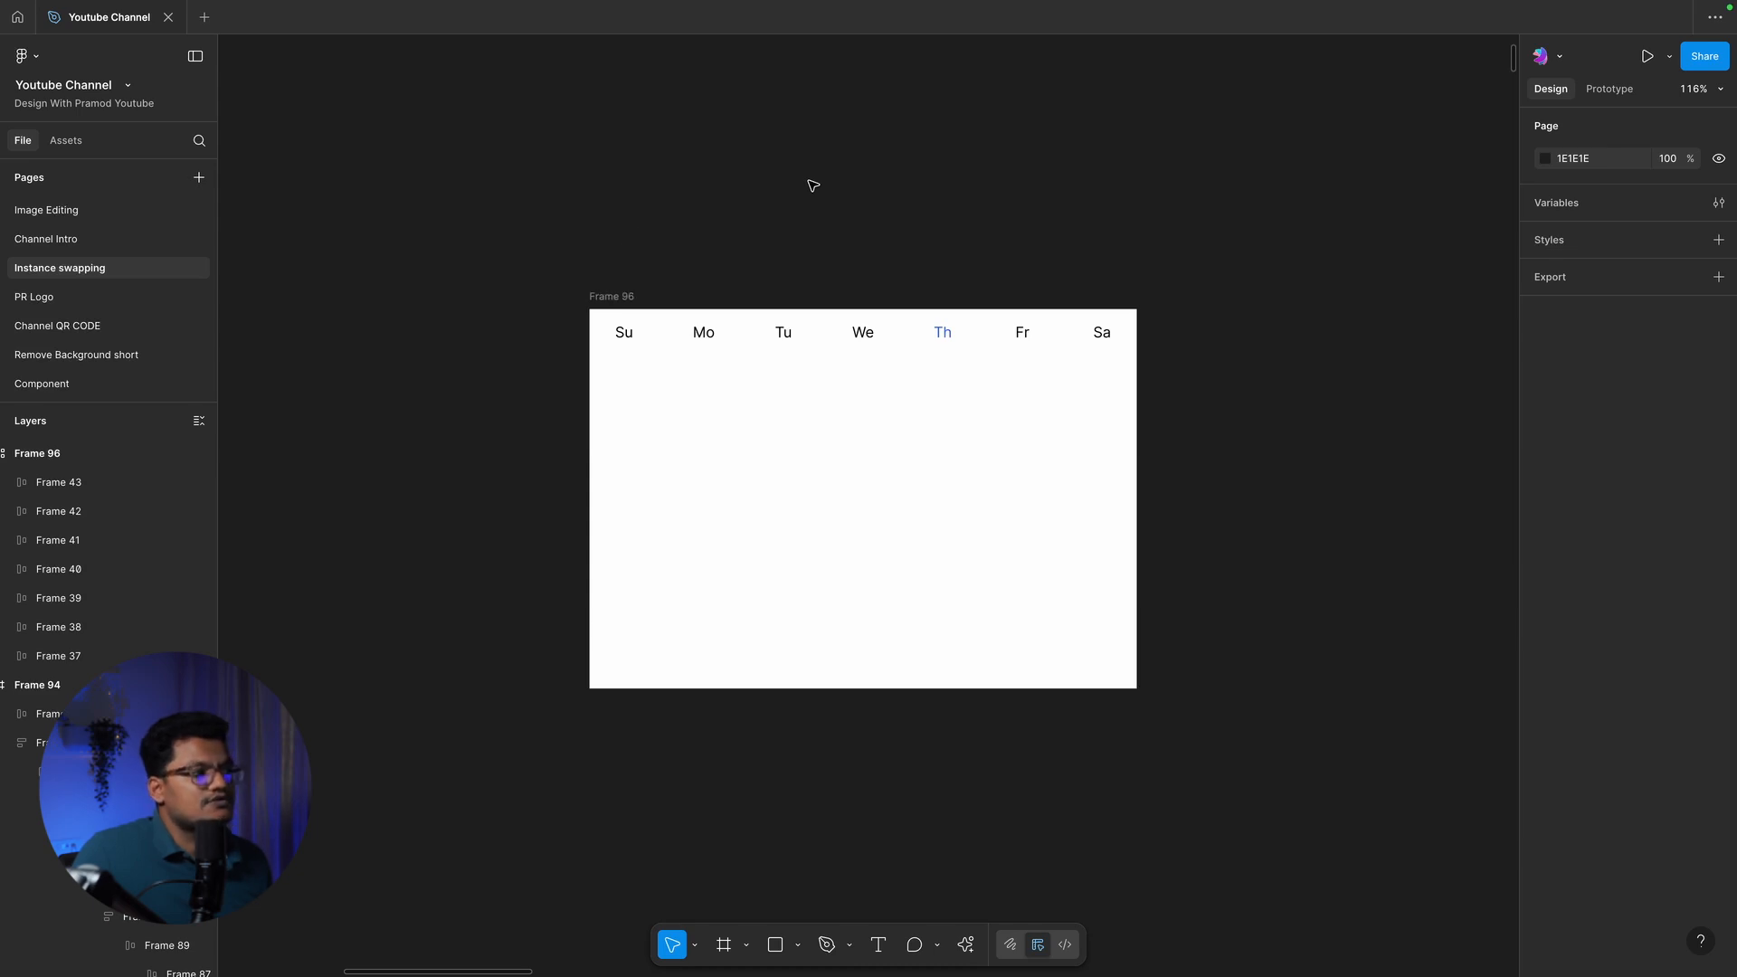
scroll(813, 185, "up", 5)
scroll(812, 185, "down", 5)
scroll(813, 186, "up", 11)
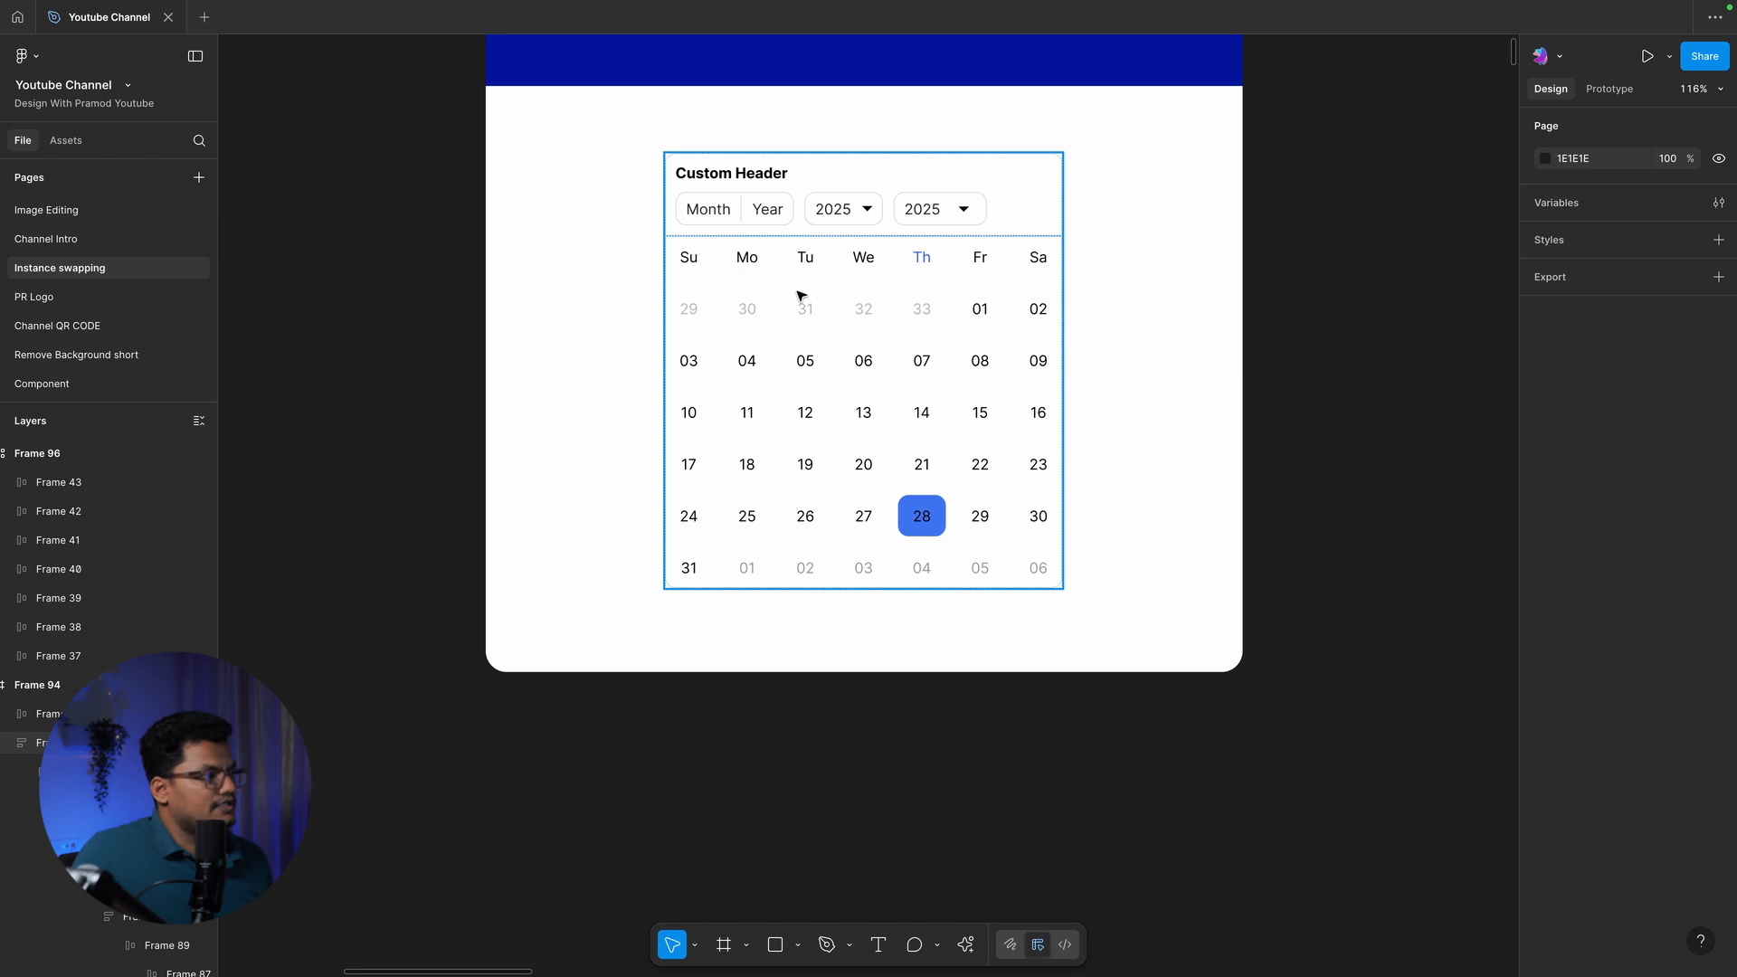
scroll(884, 298, "down", 2)
scroll(640, 264, "down", 12)
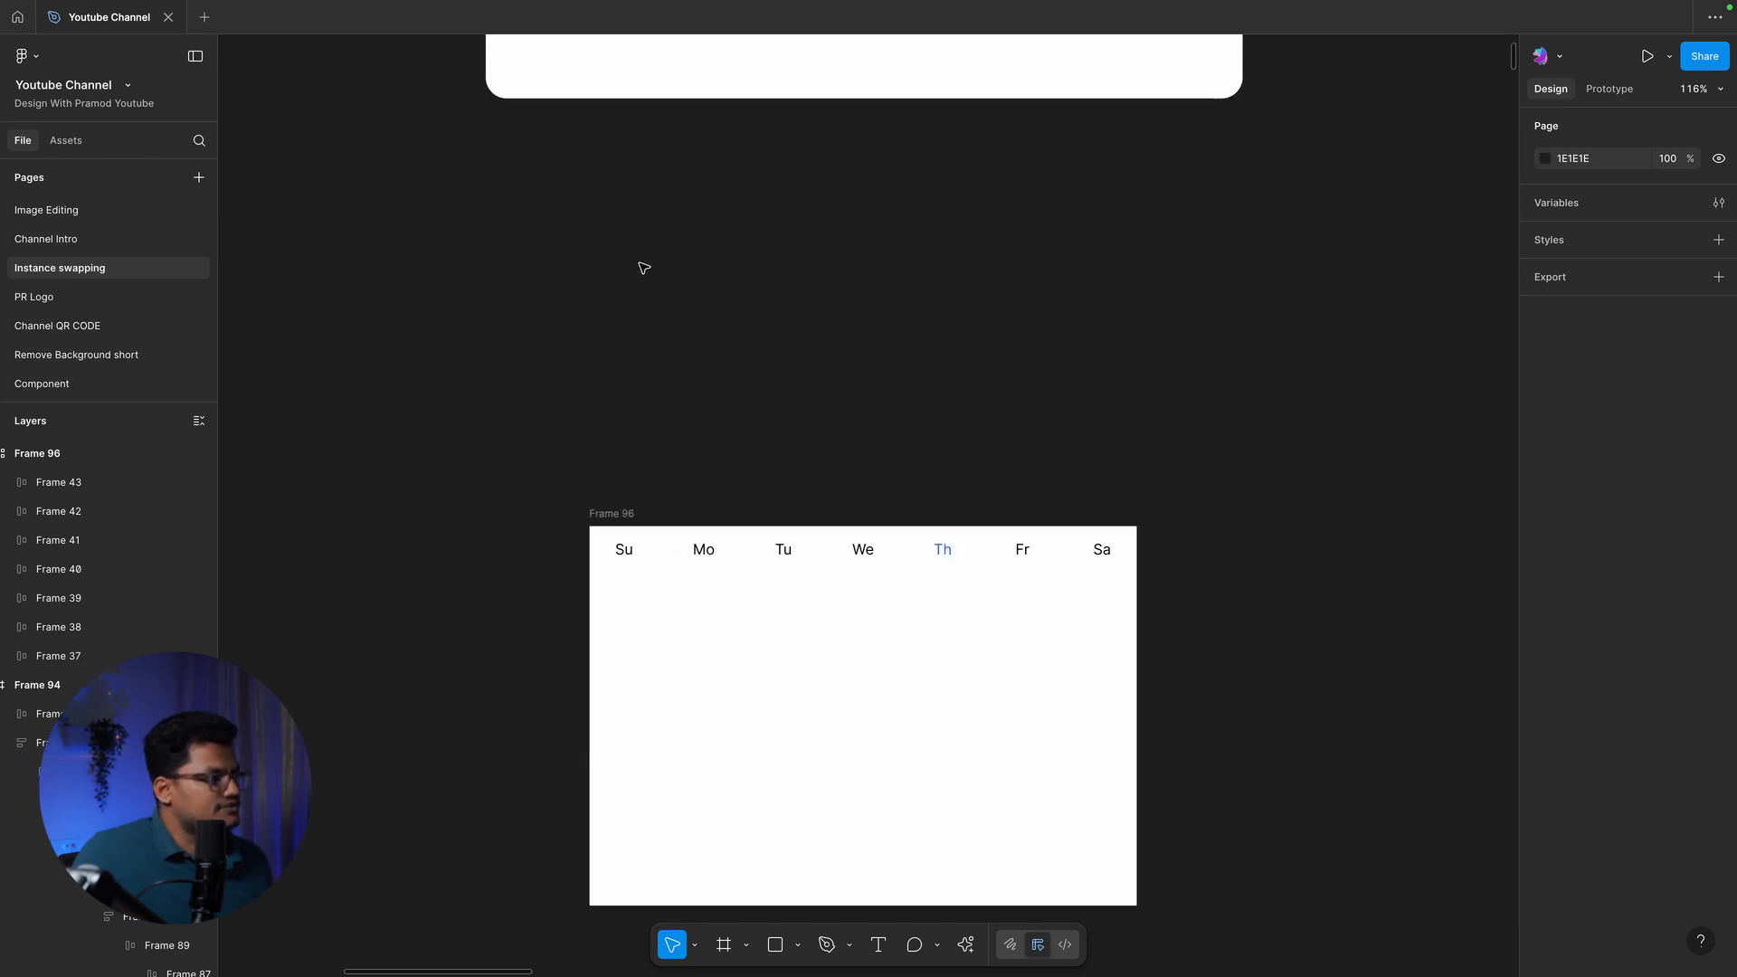
left_click(659, 609)
key("Return")
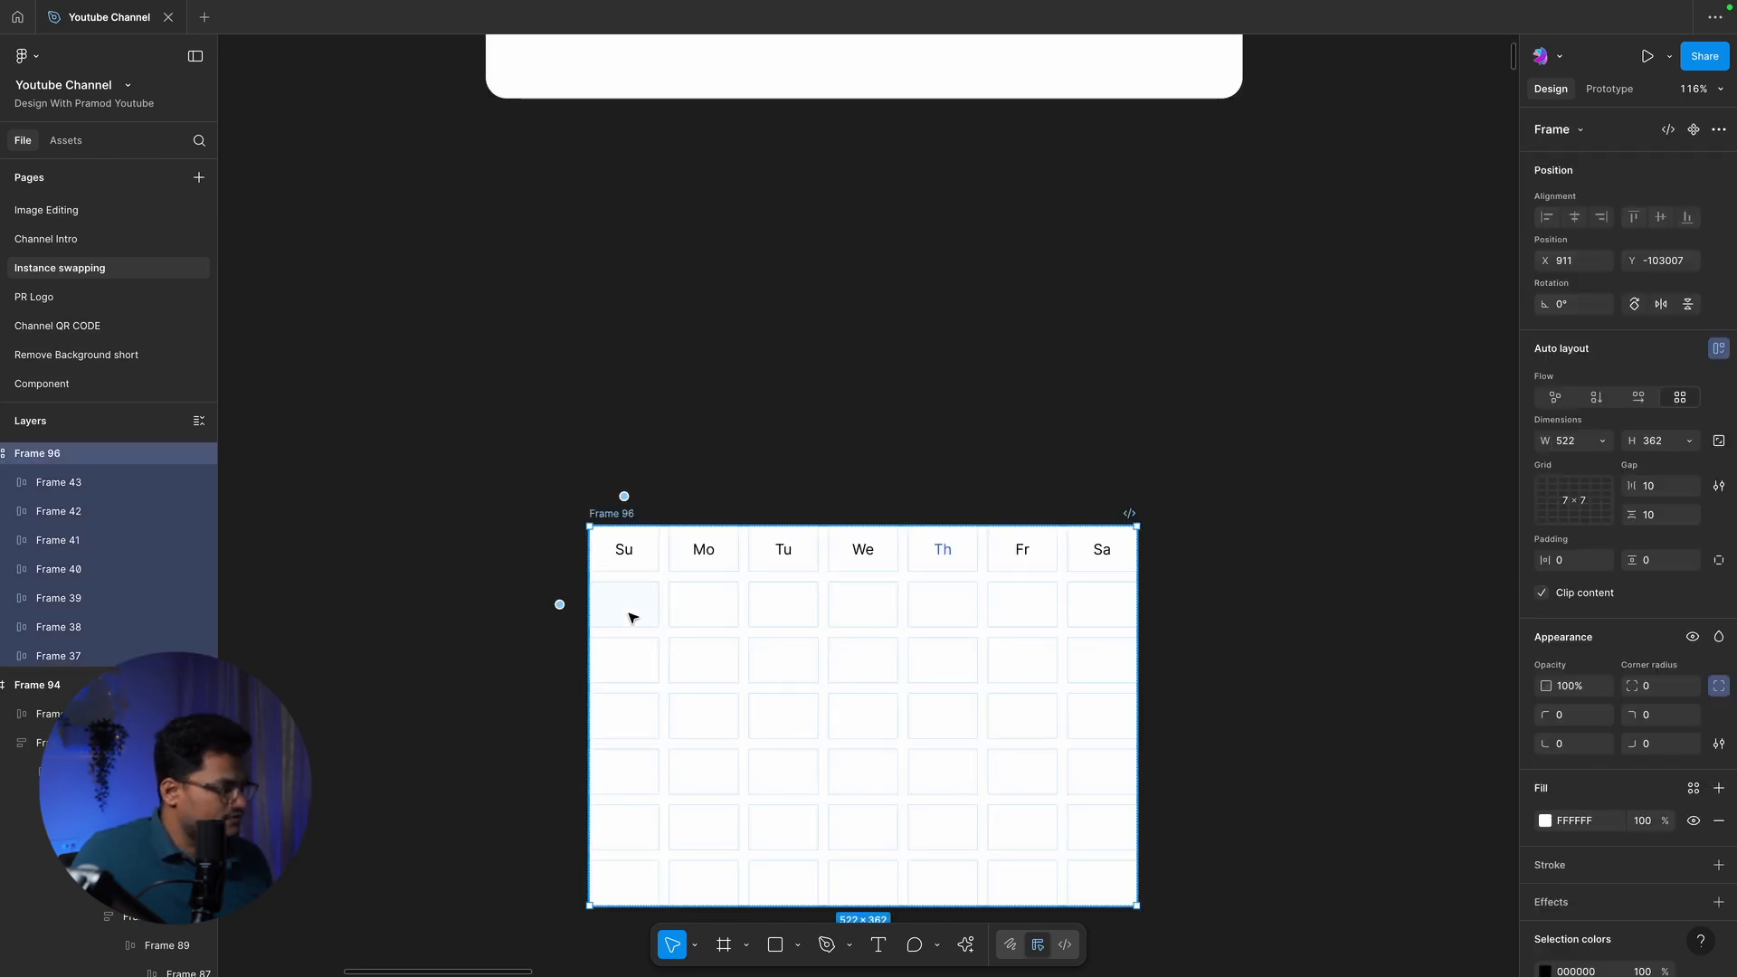
left_click(702, 428)
left_click(636, 553)
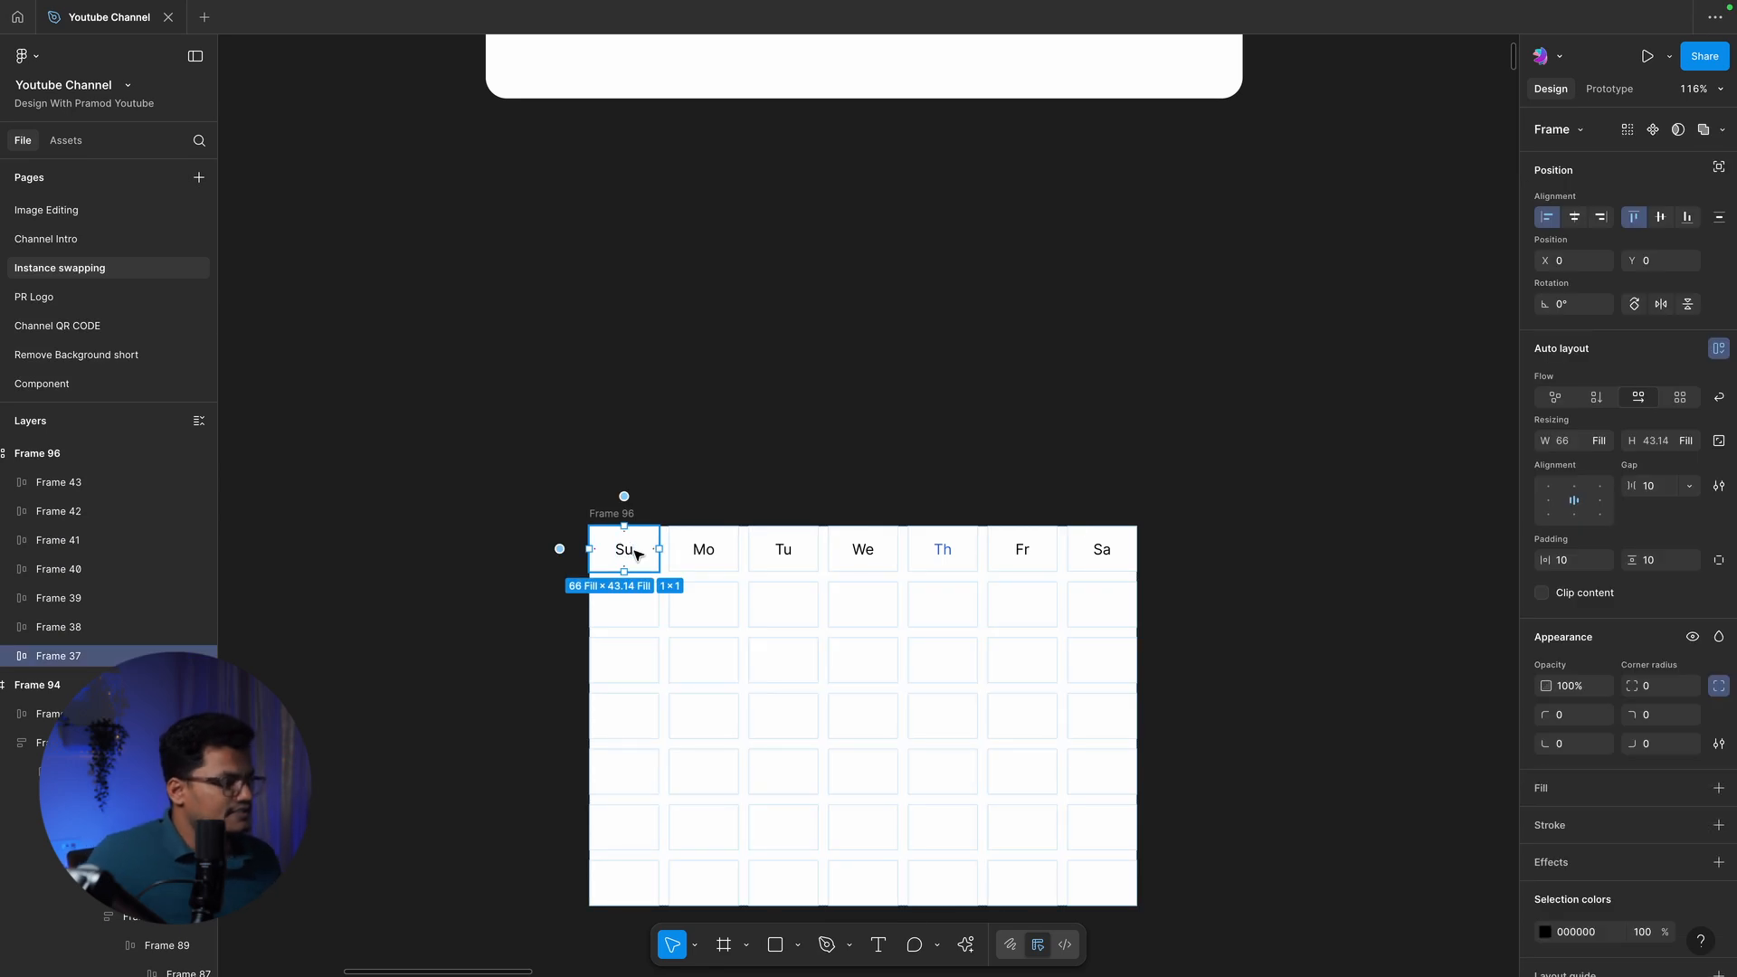
left_click(783, 548)
left_click(694, 543)
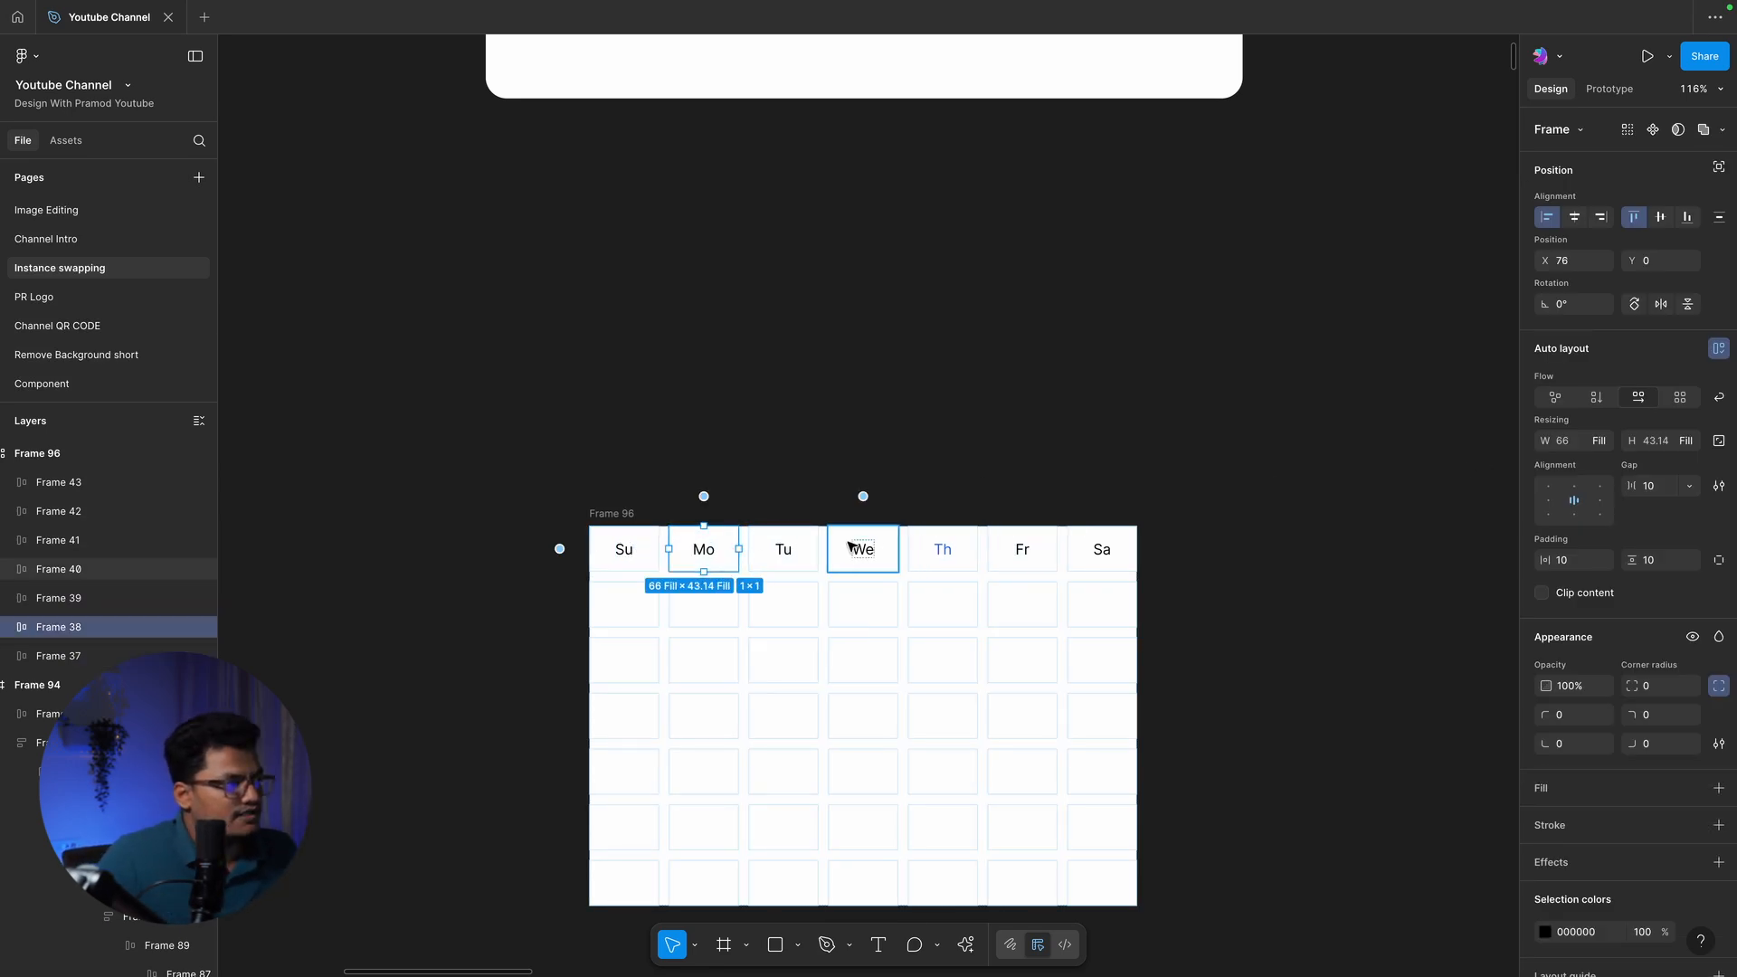
left_click(779, 324)
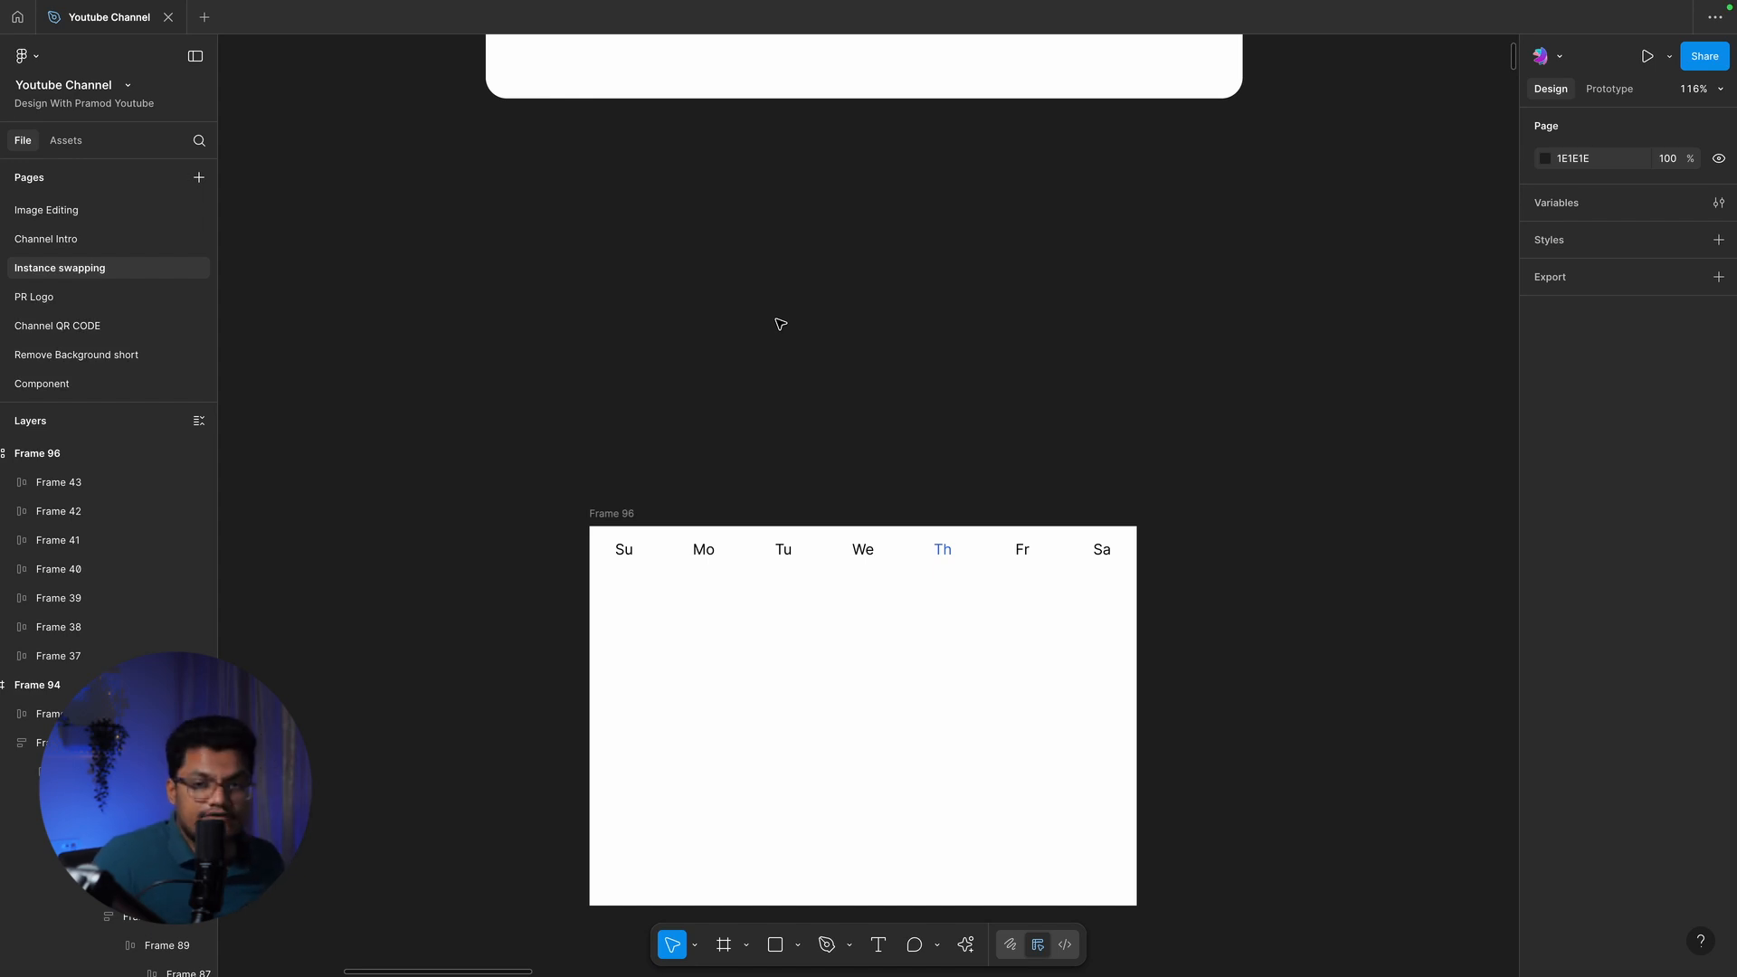
Add a text layer reading 01 on the canvas above the new frame and set its fill to 000000
key("t")
left_click(767, 306)
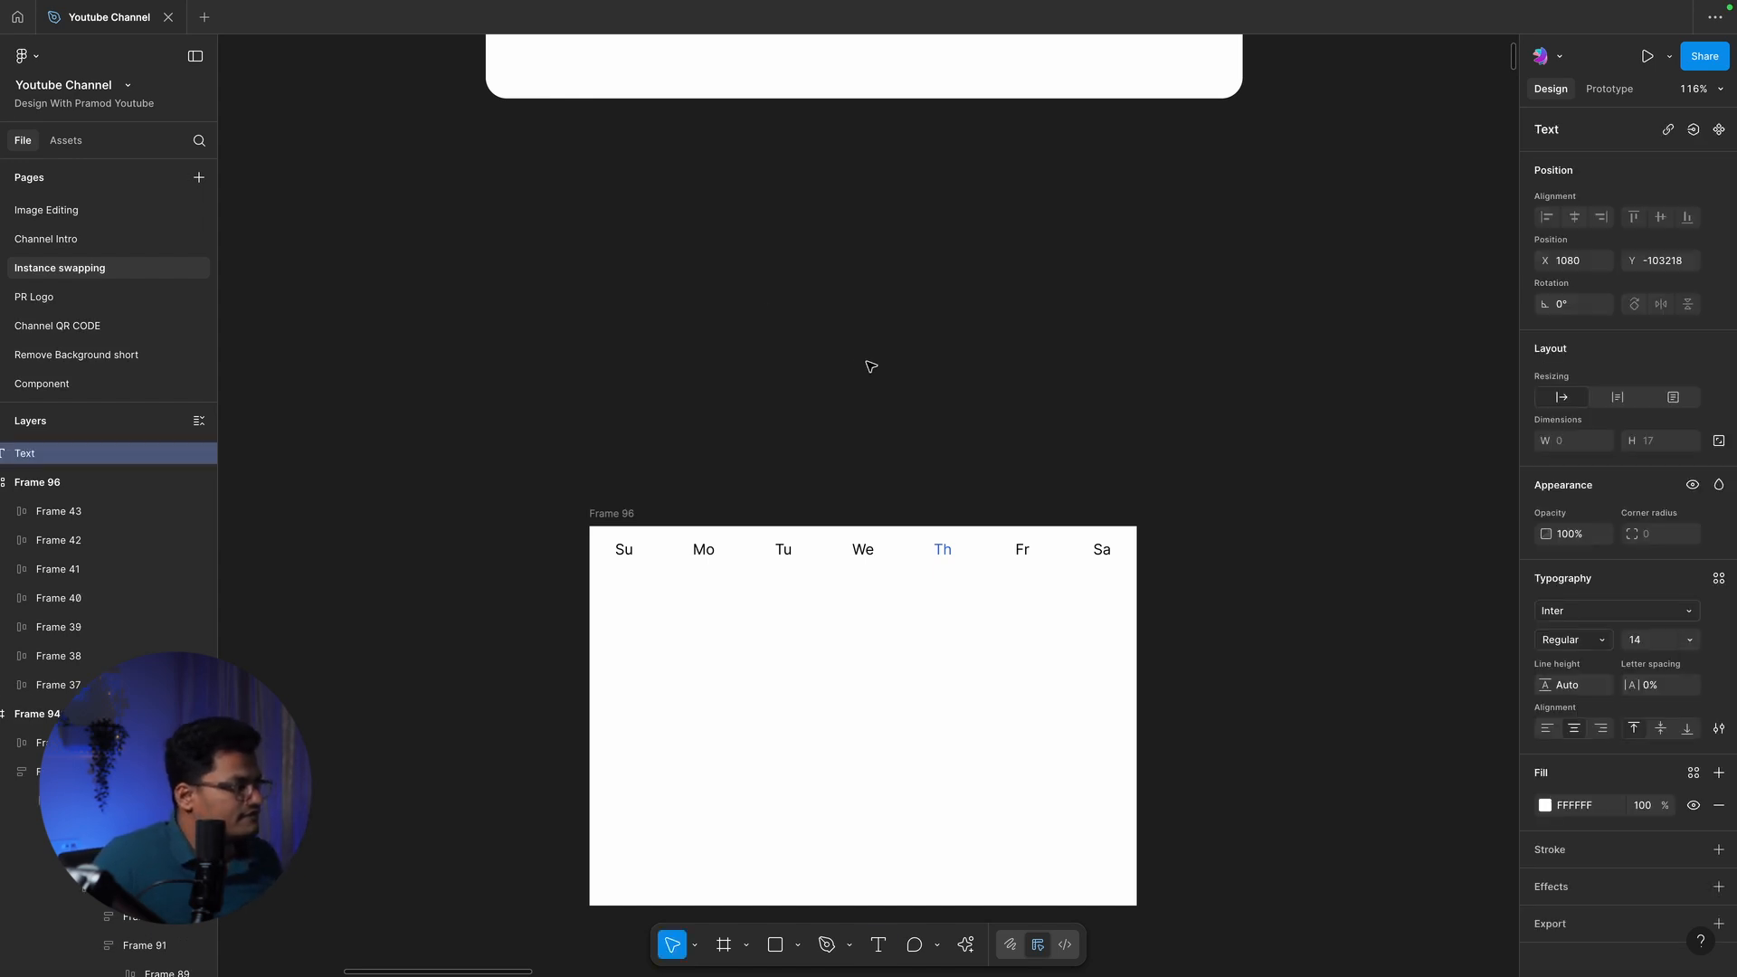
type("01")
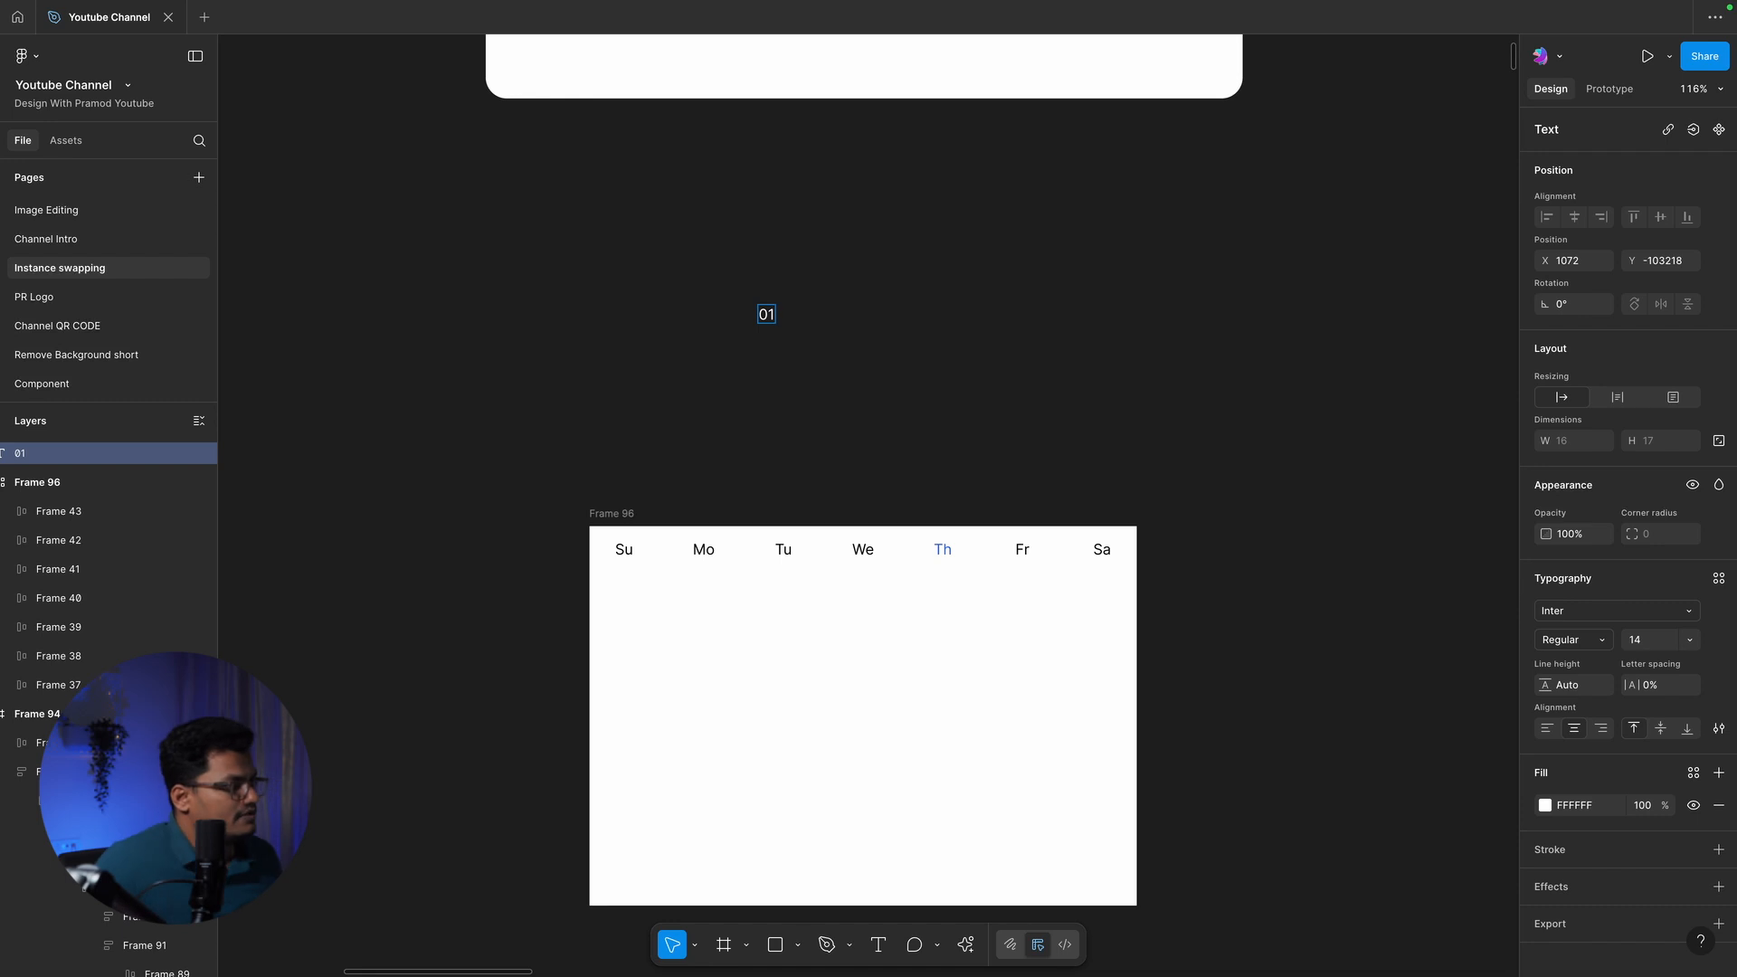
key("Escape")
left_click(1576, 806)
type("0")
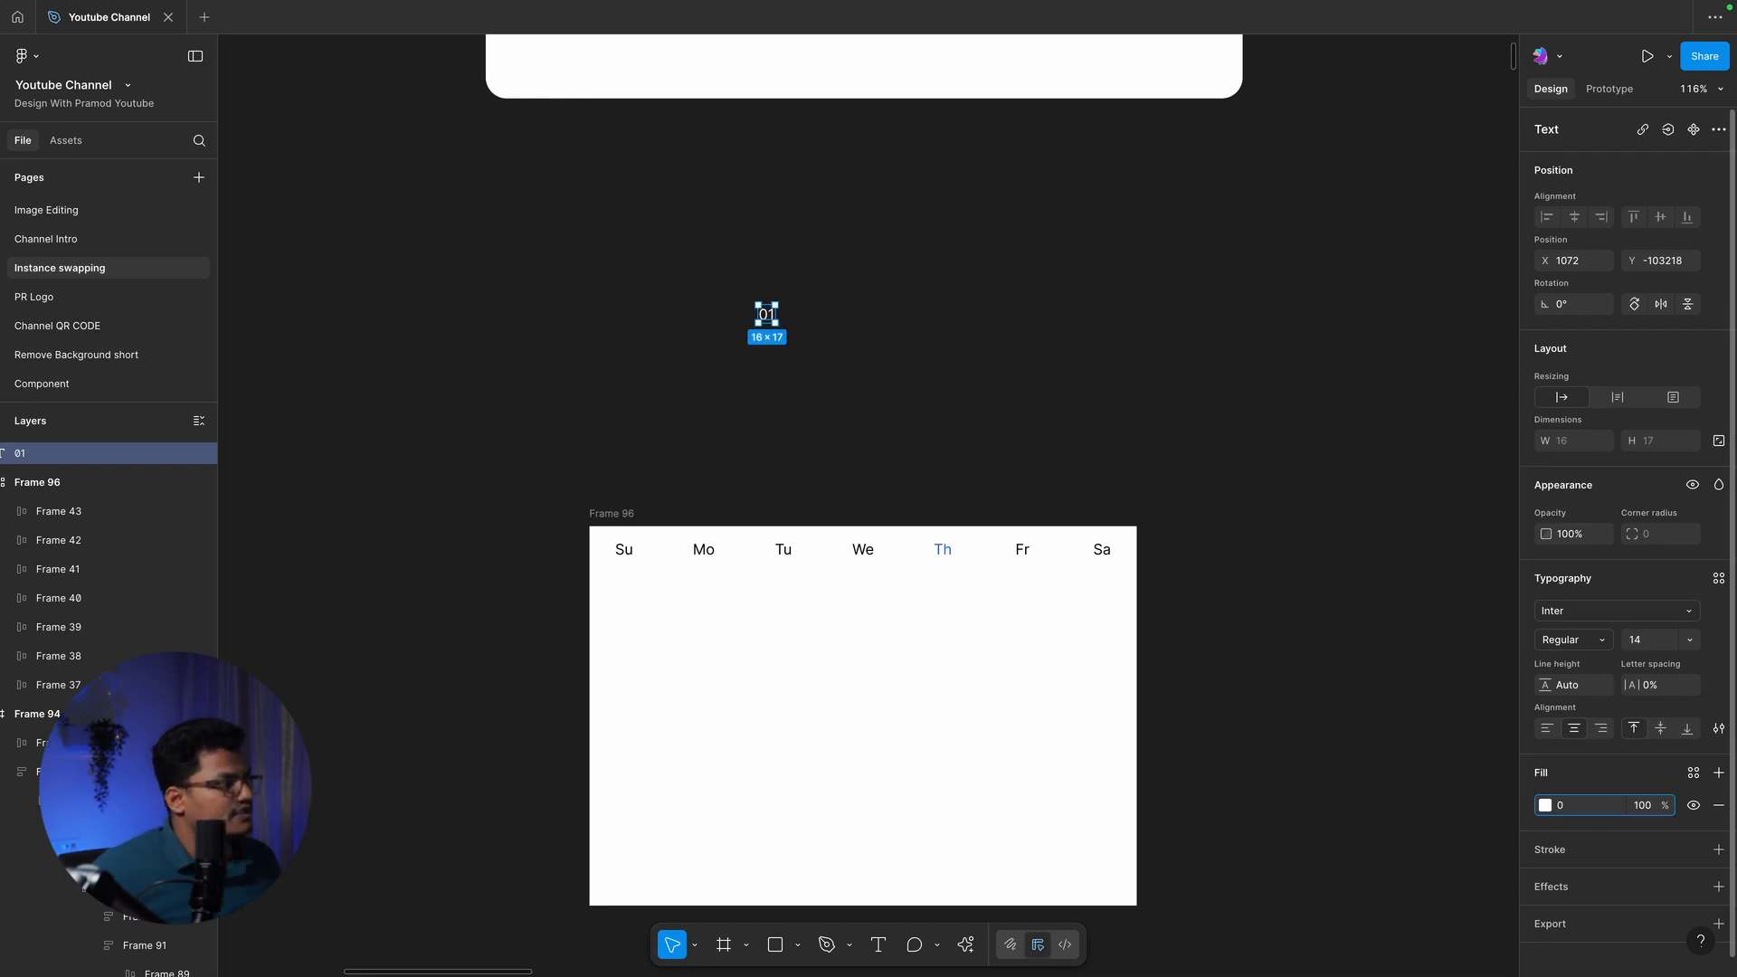
key("Return")
Wrap the 01 text in an auto layout frame and place it in the grid cell below Su
left_click_drag(759, 316, 726, 378)
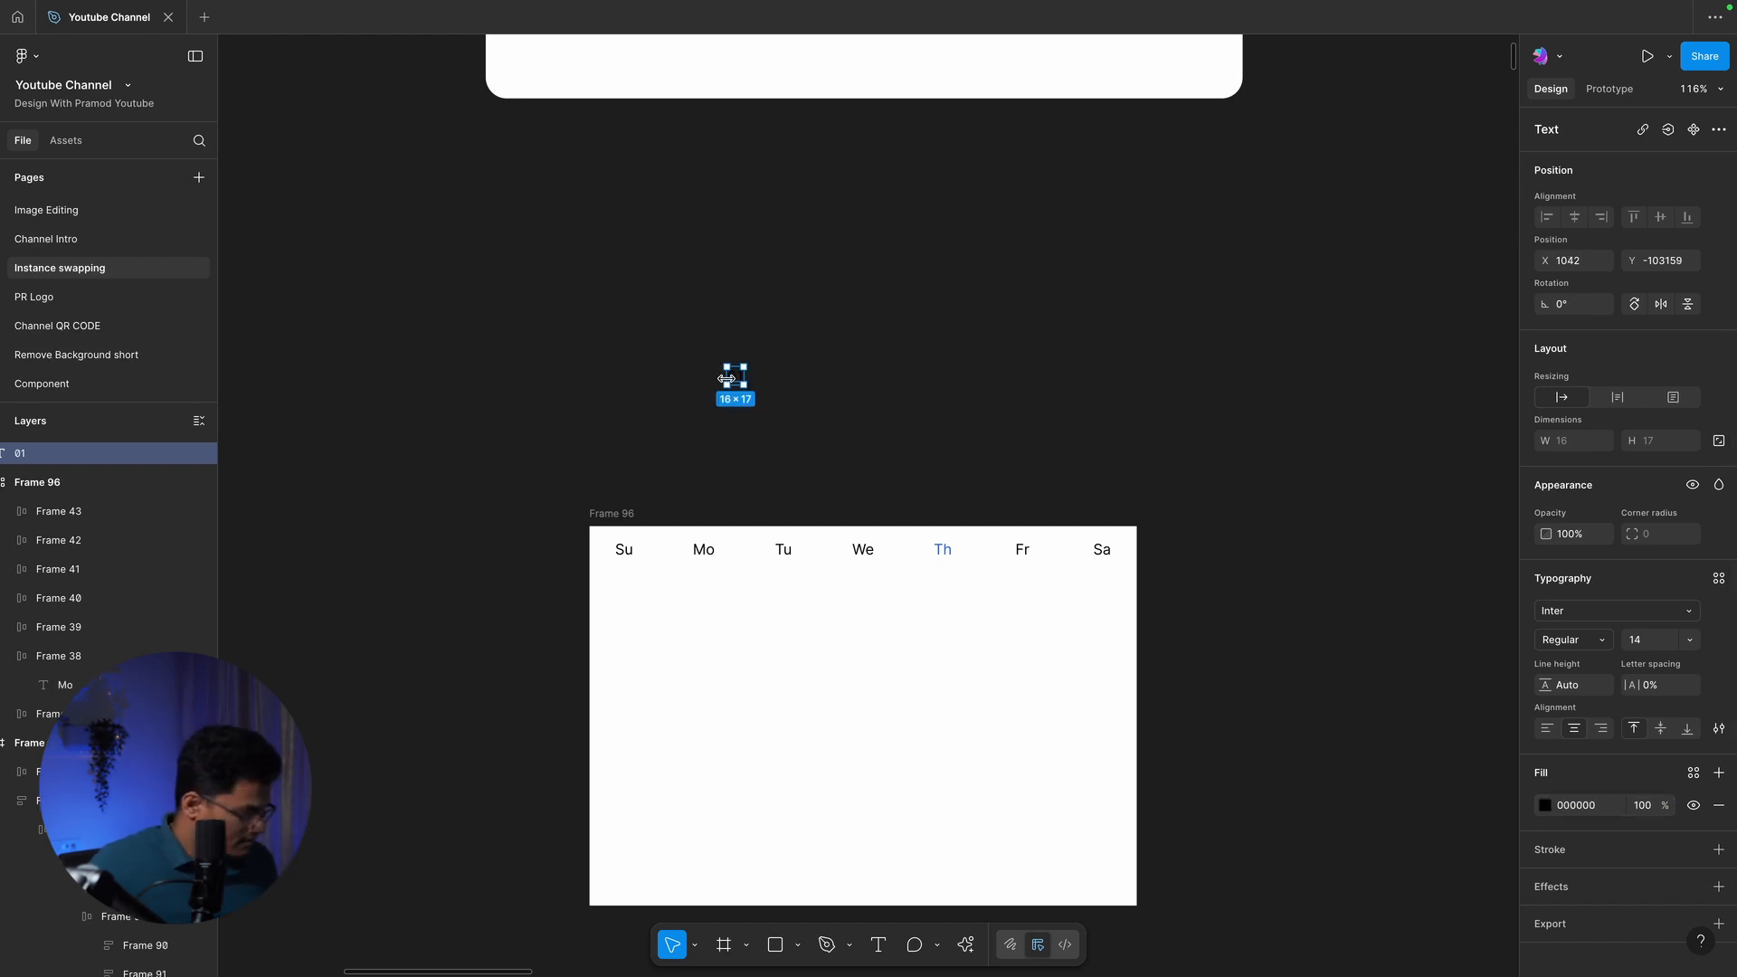
key("shift+a")
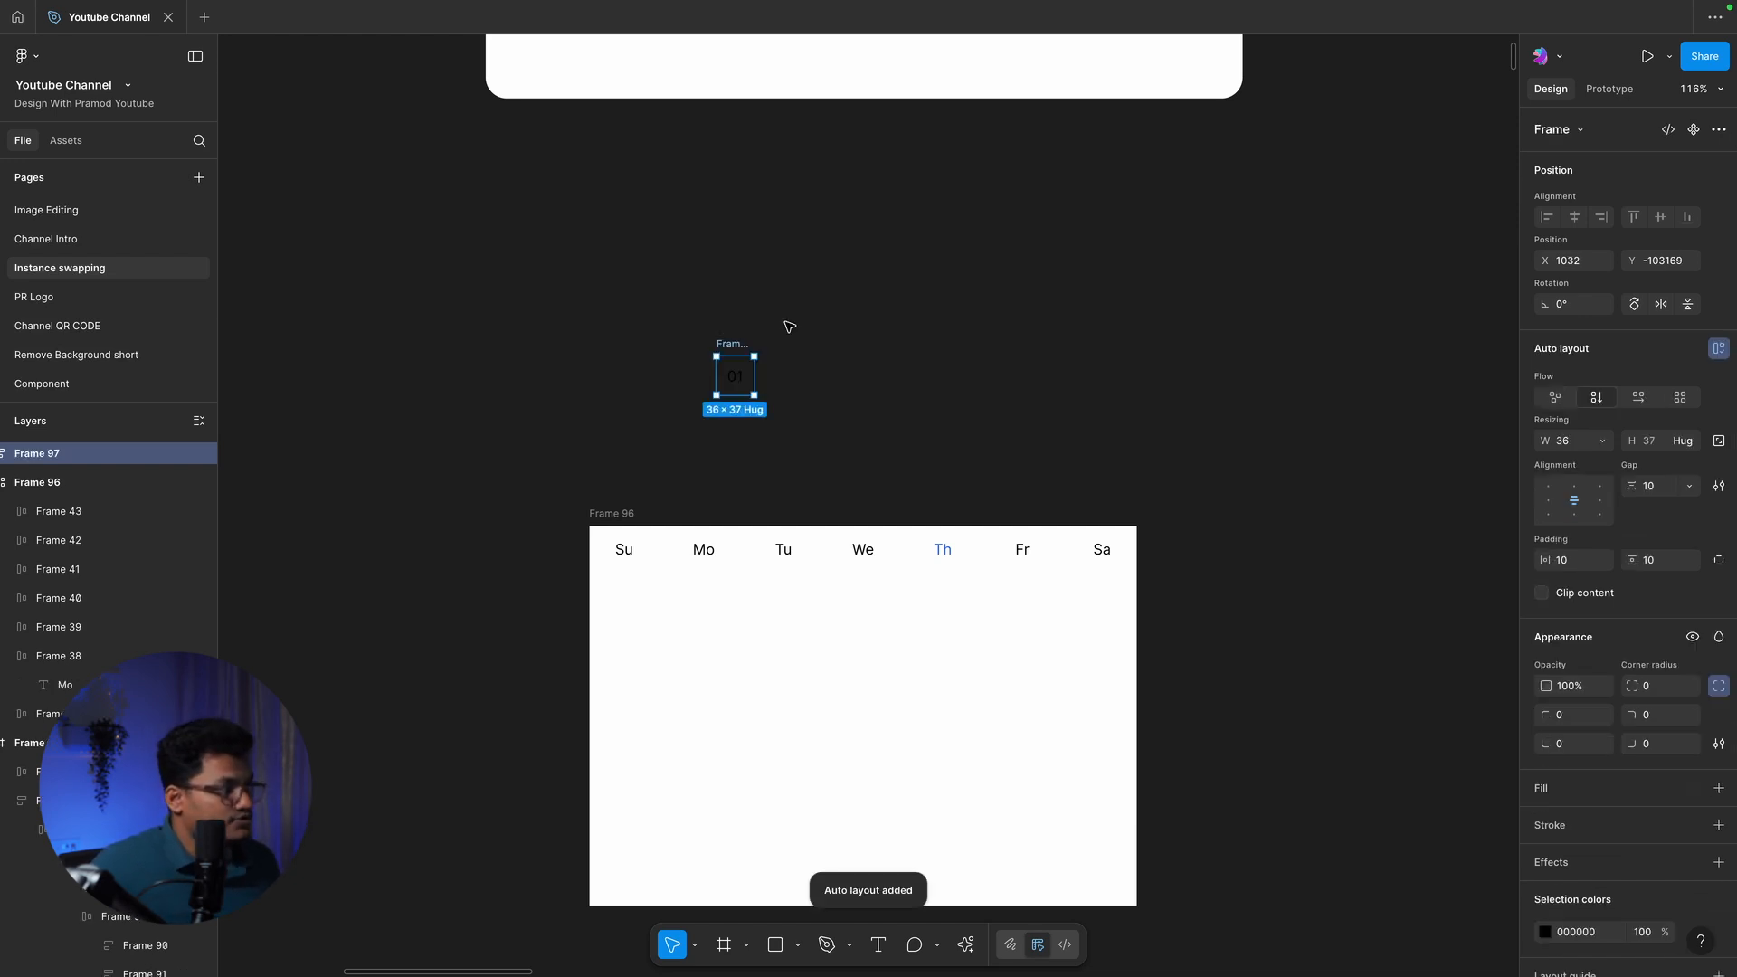
left_click(789, 328)
left_click(747, 345)
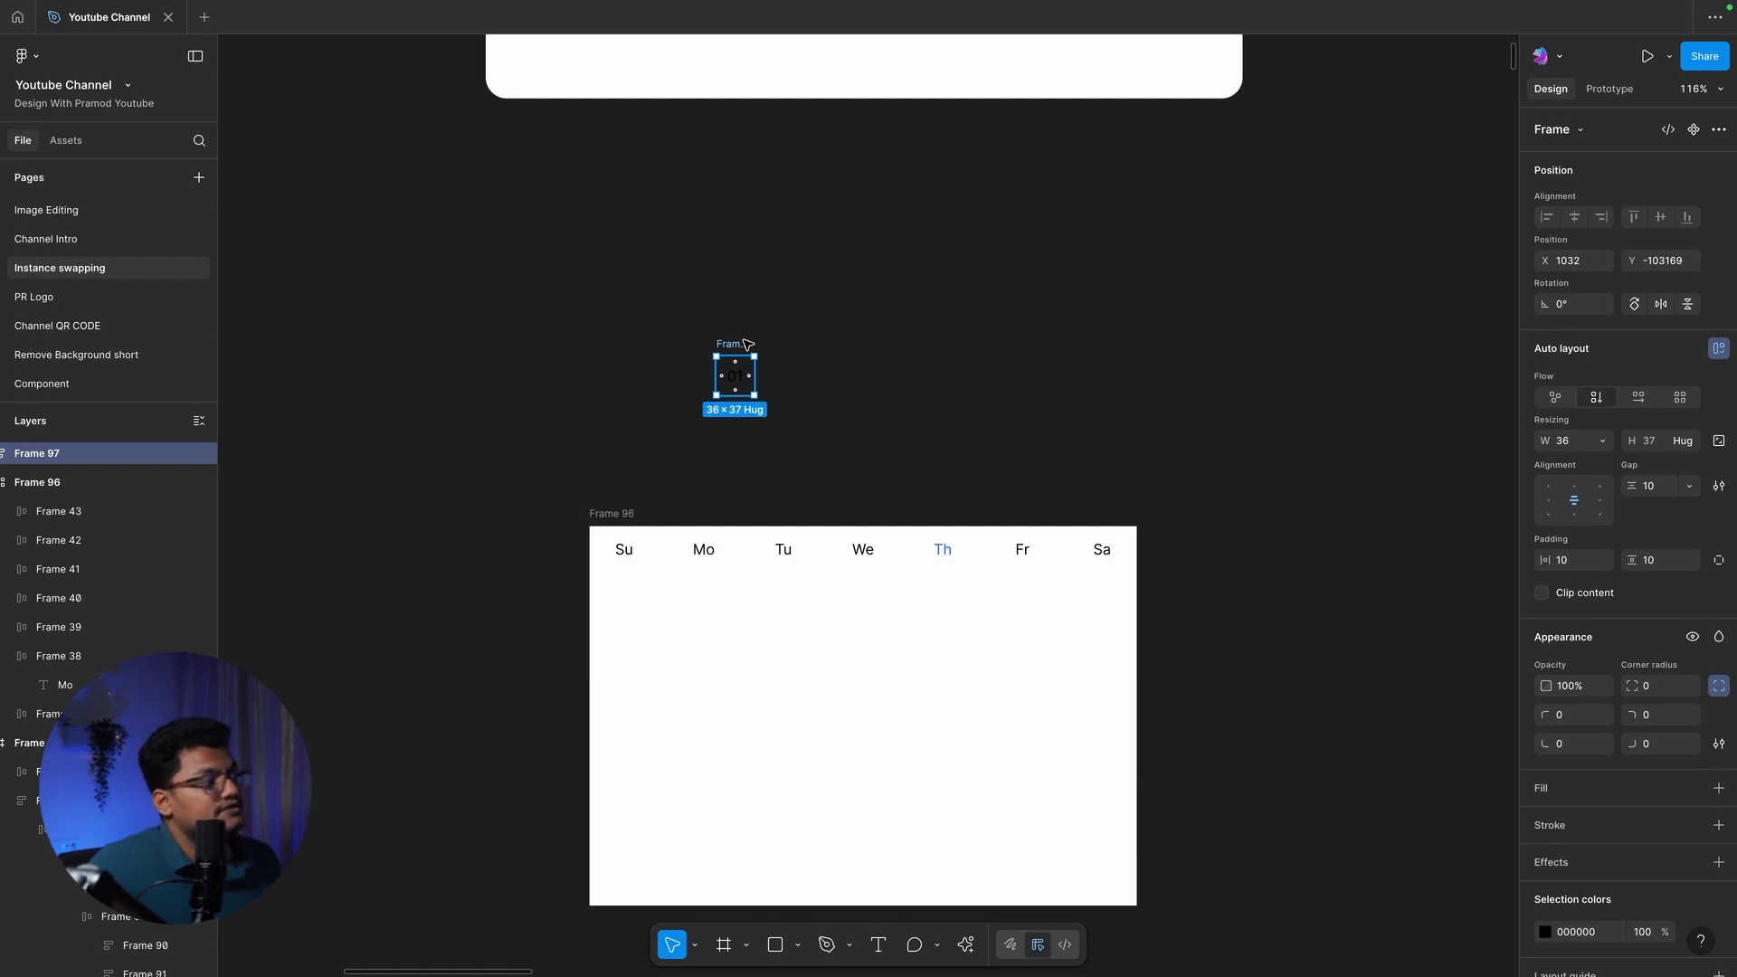
left_click_drag(748, 345, 630, 592)
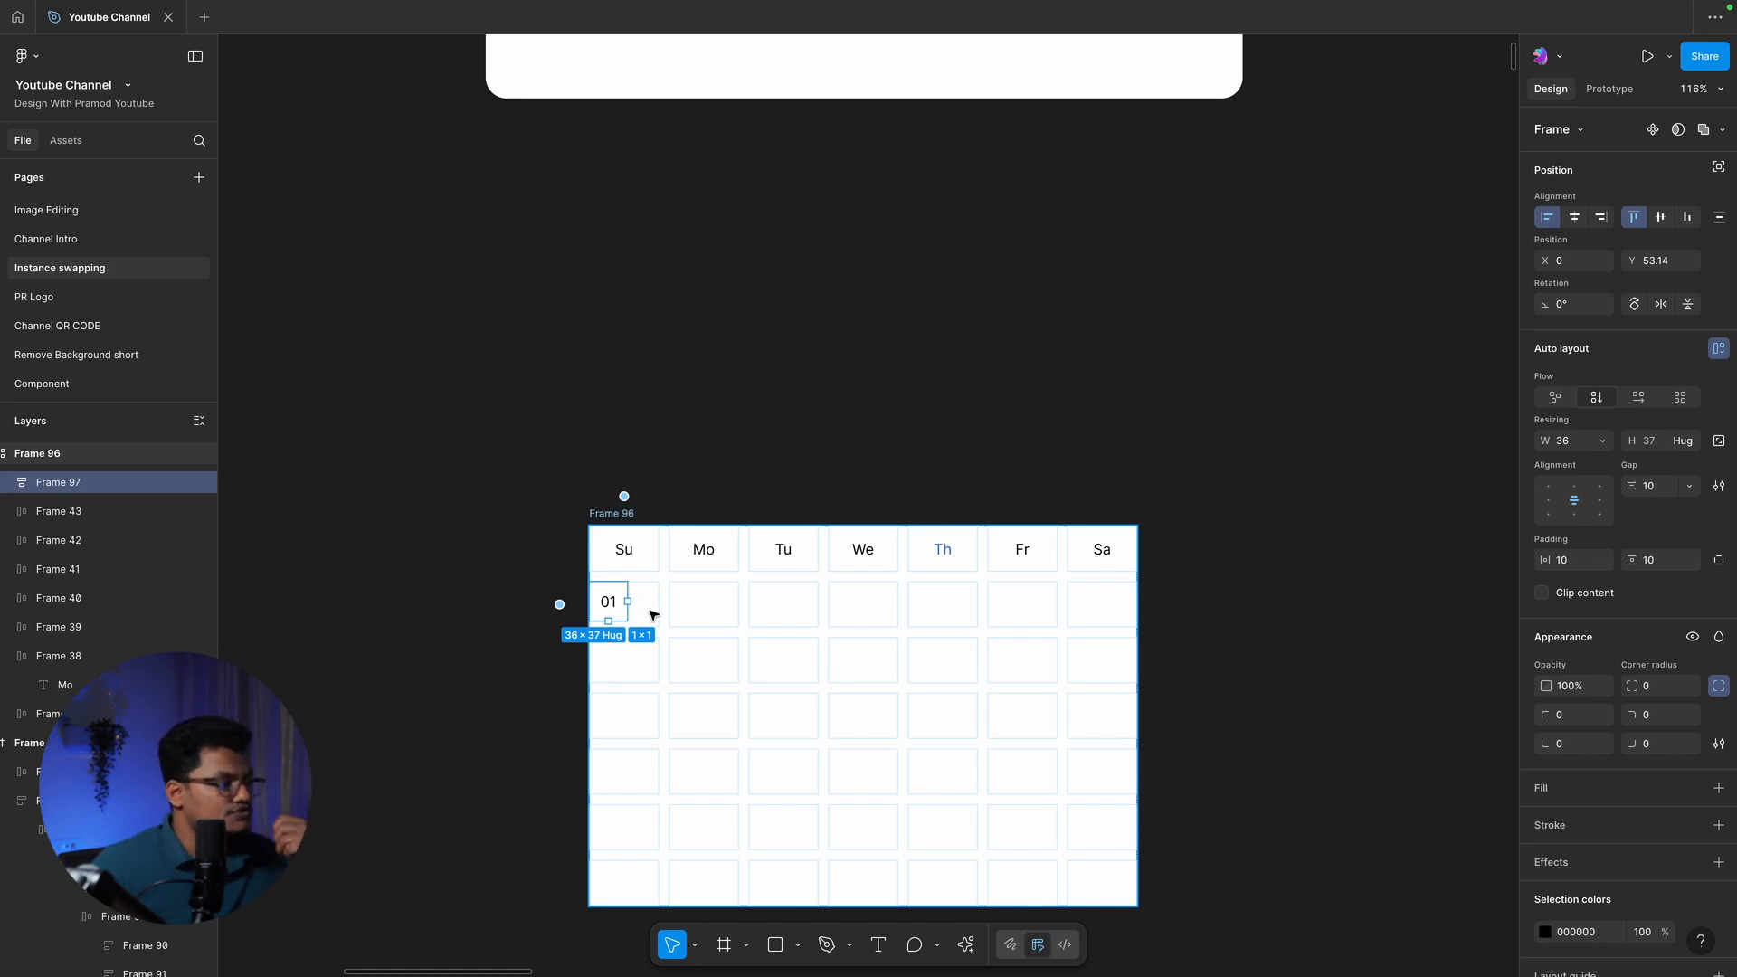
Set both the width and height of the 01 frame to Fill container
left_click(1603, 442)
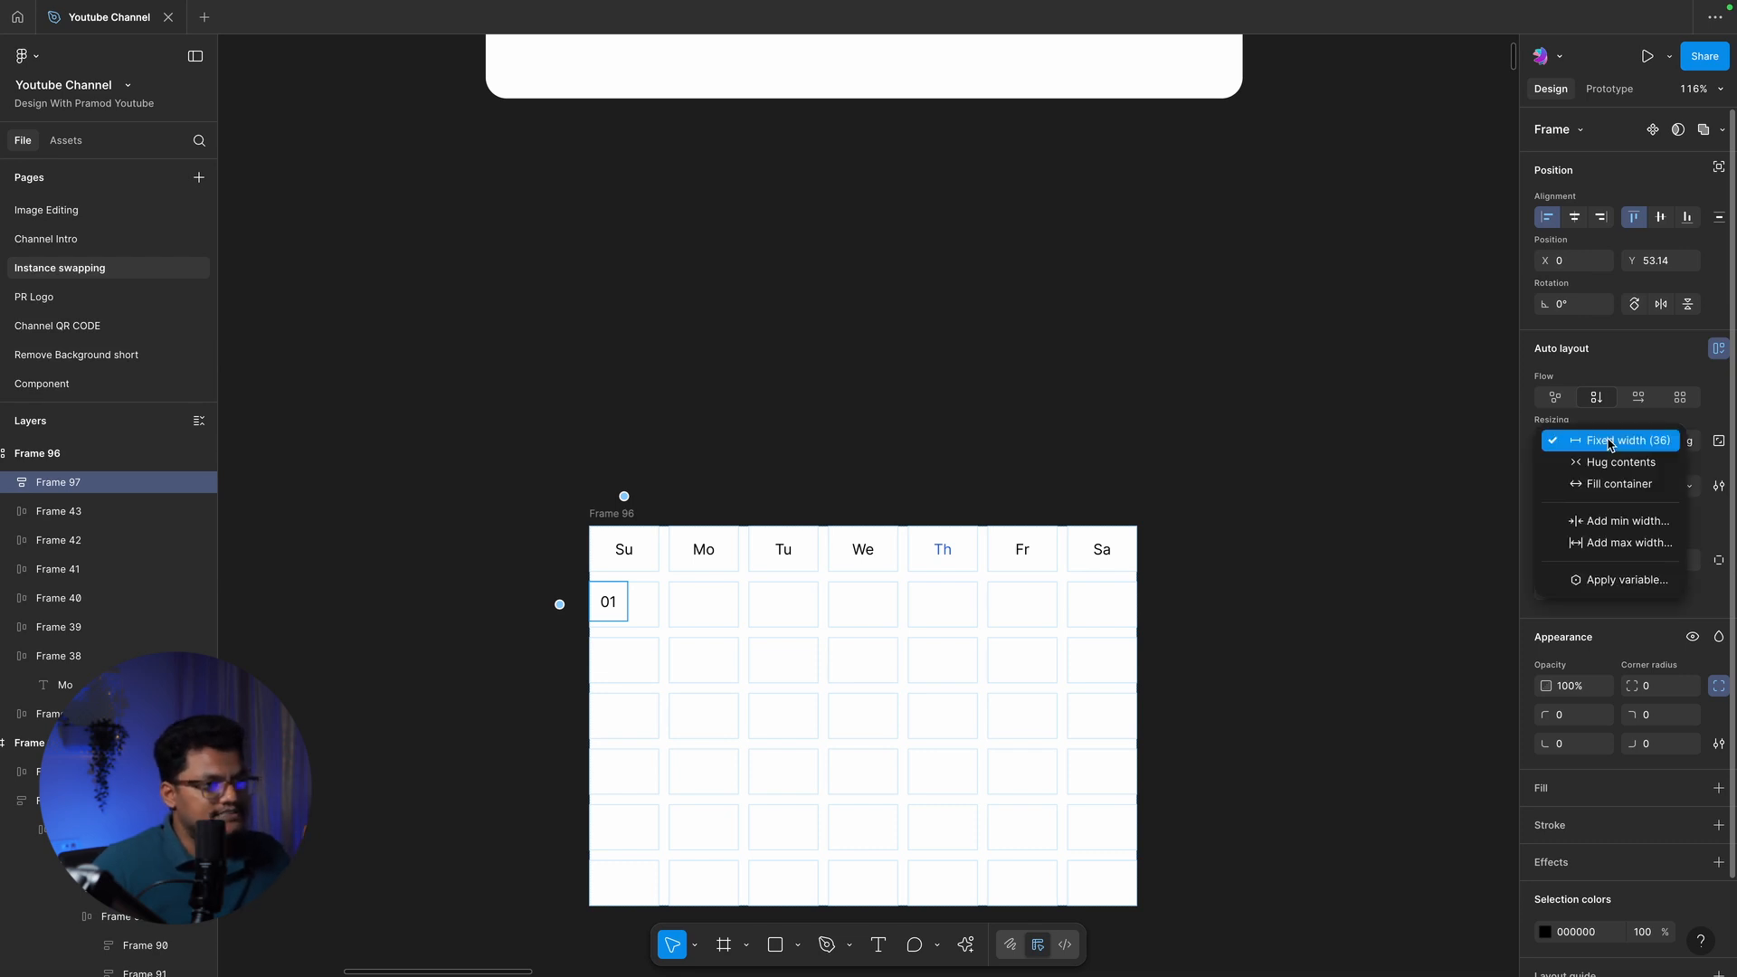
left_click(1620, 483)
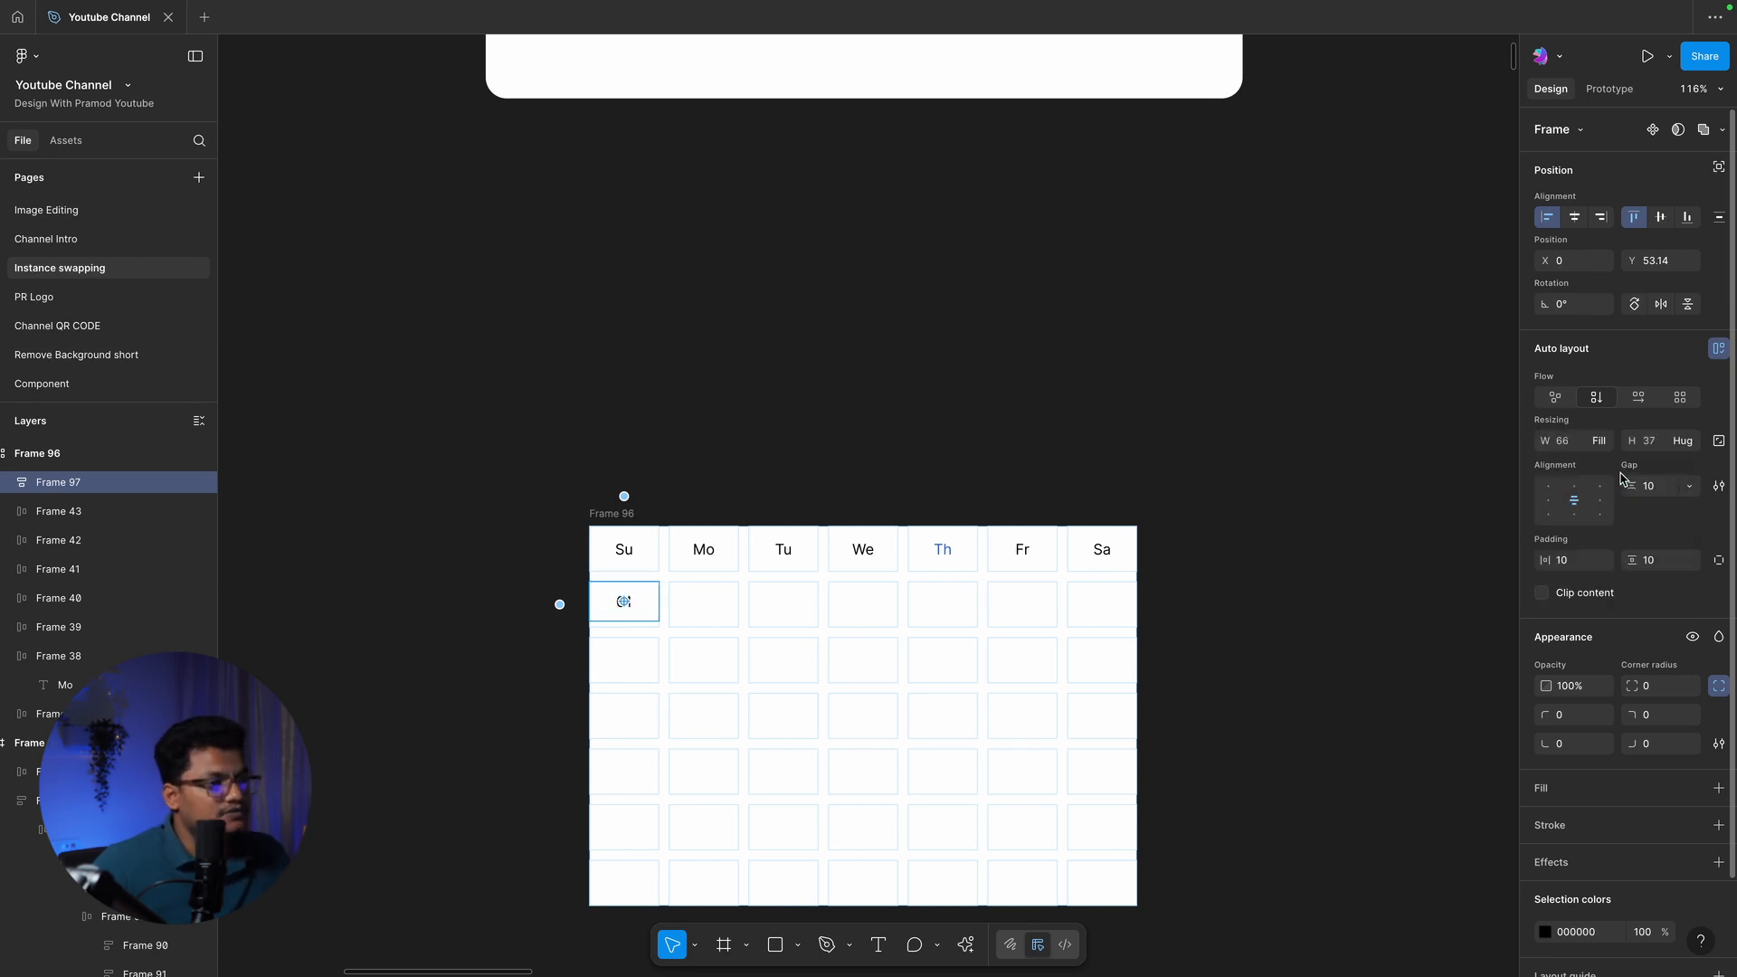
left_click(1693, 443)
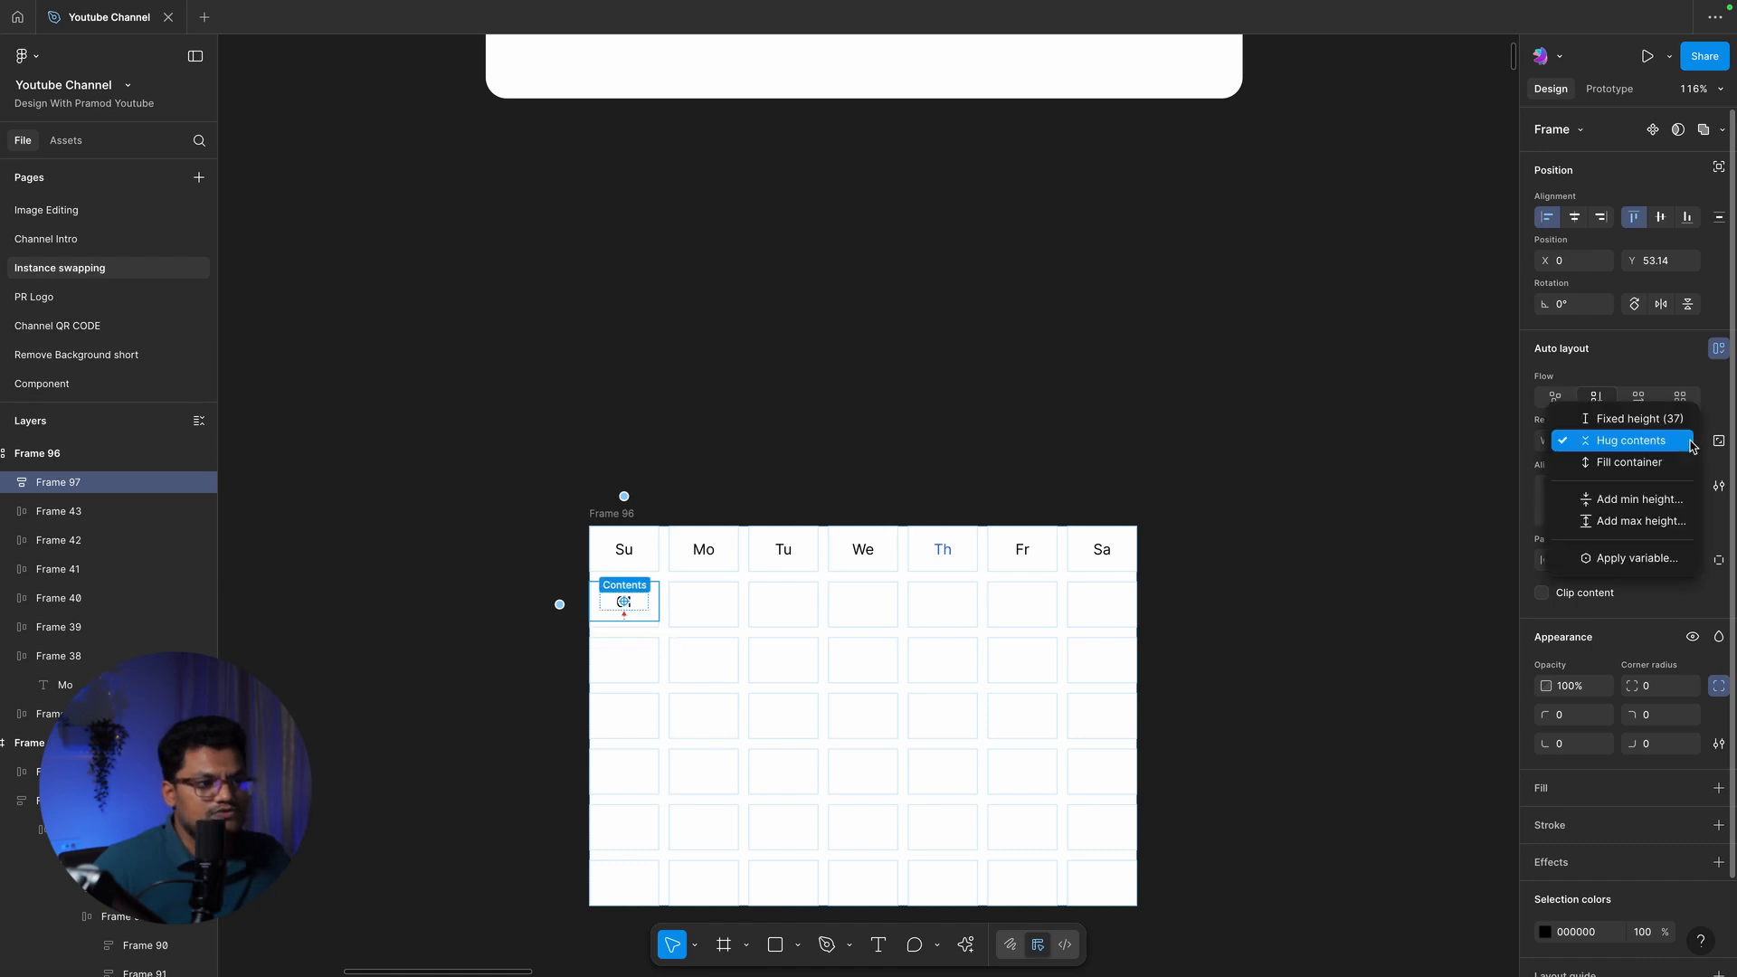
left_click(1678, 463)
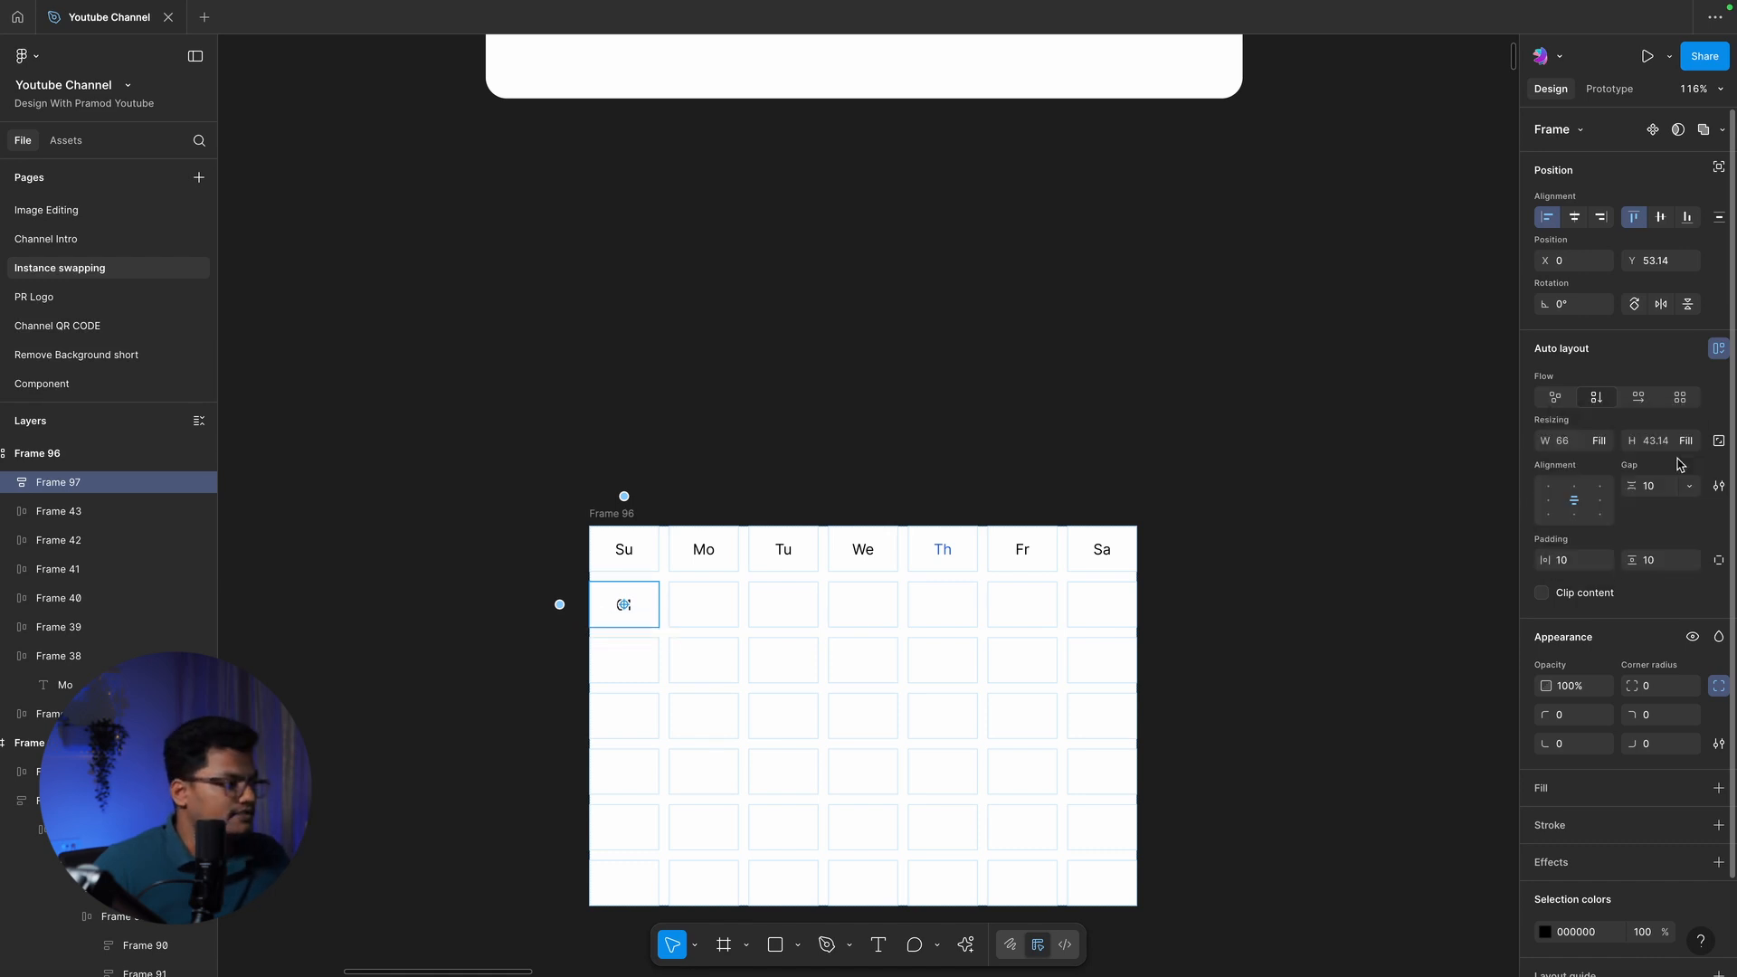
left_click(1070, 407)
Give the 01 cell a blue 3D74F2 fill
left_click(638, 609)
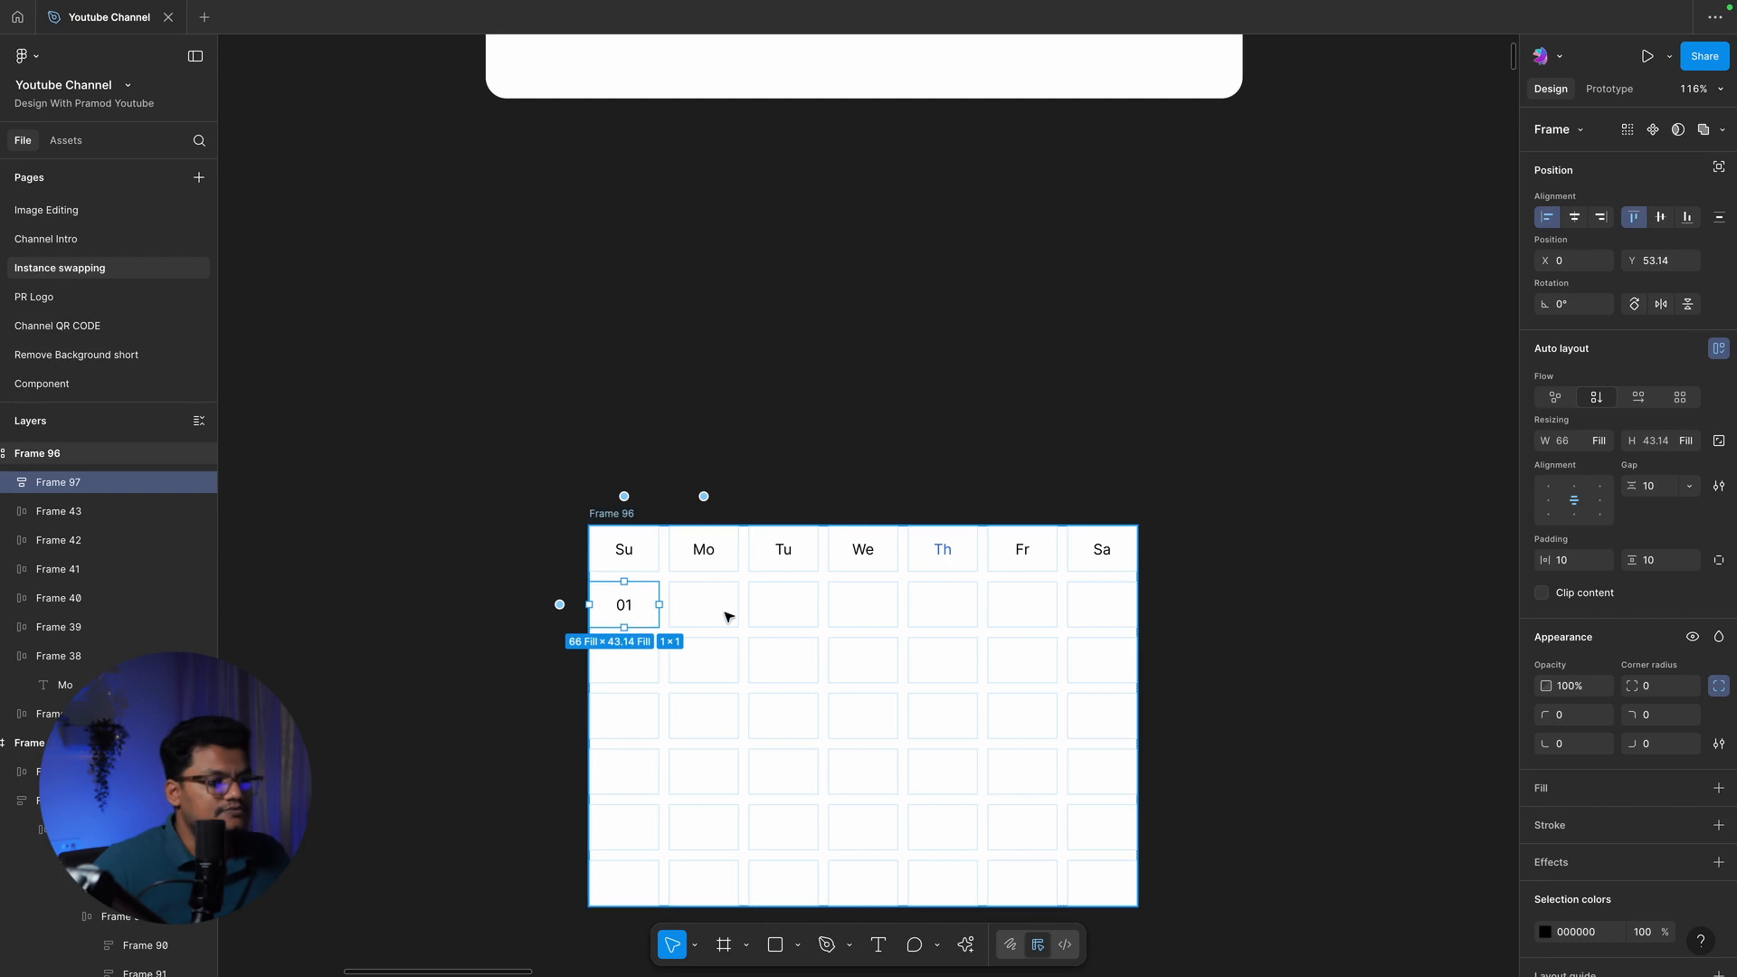
left_click(1540, 788)
left_click(1391, 895)
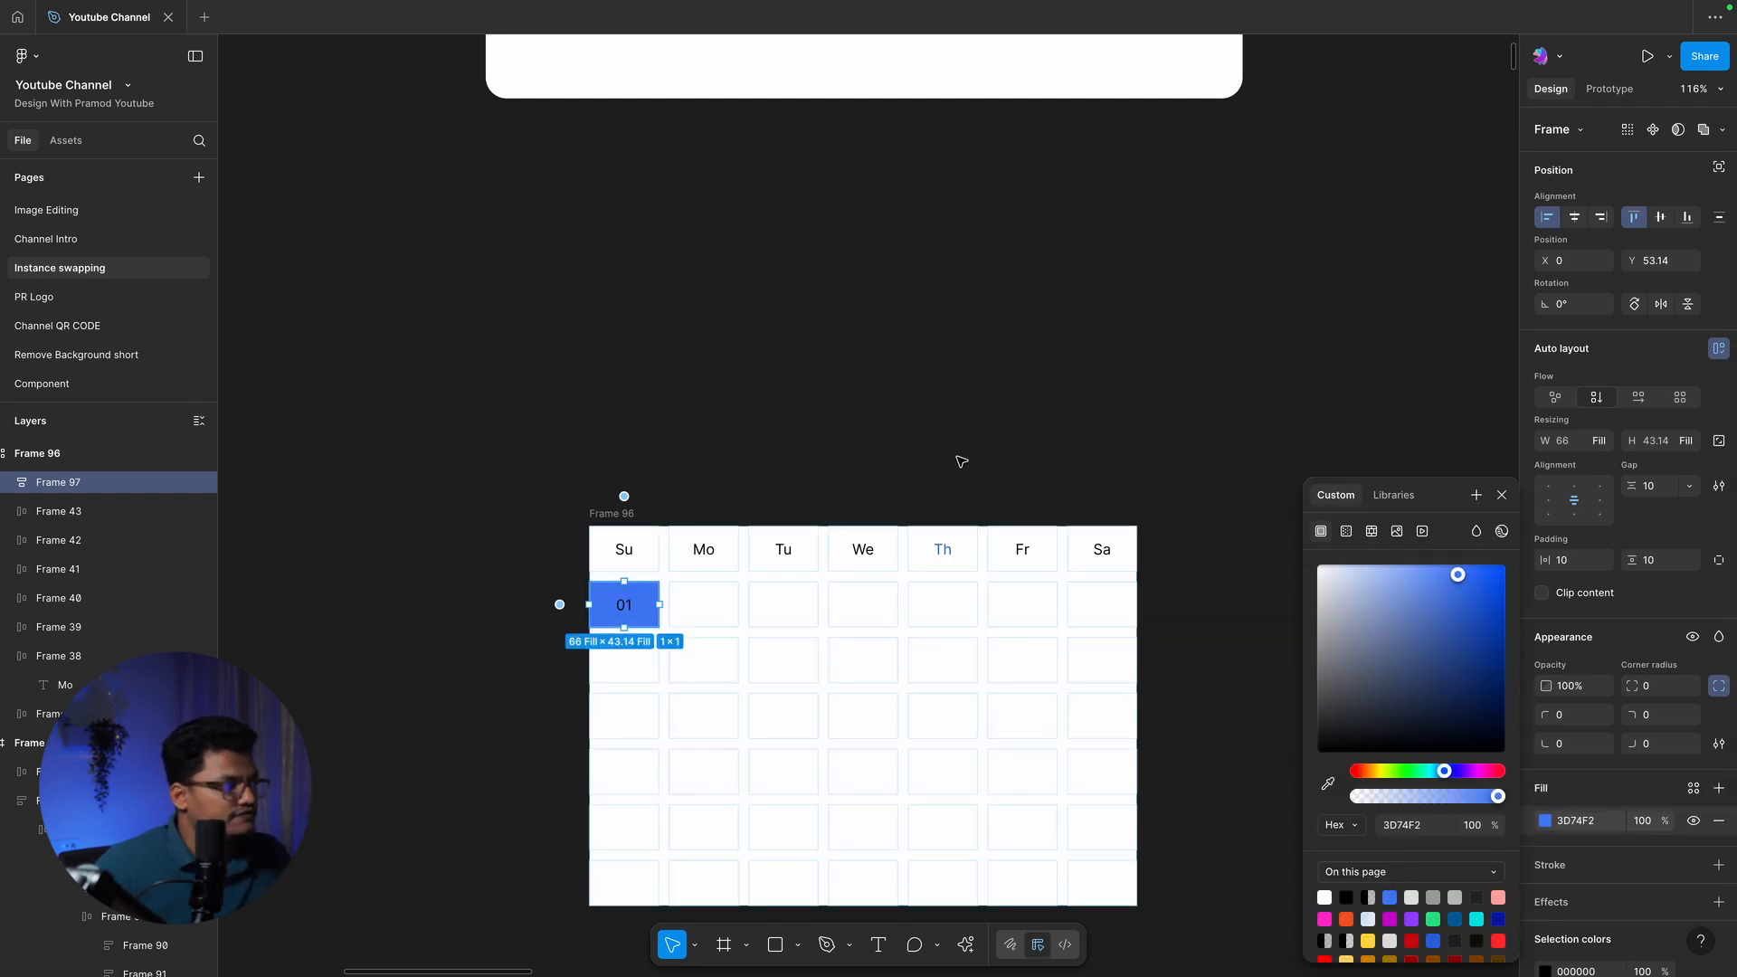
left_click(962, 462)
Narrow the calendar grid frame to about 464 wide by moving in its right edge
left_click(636, 513)
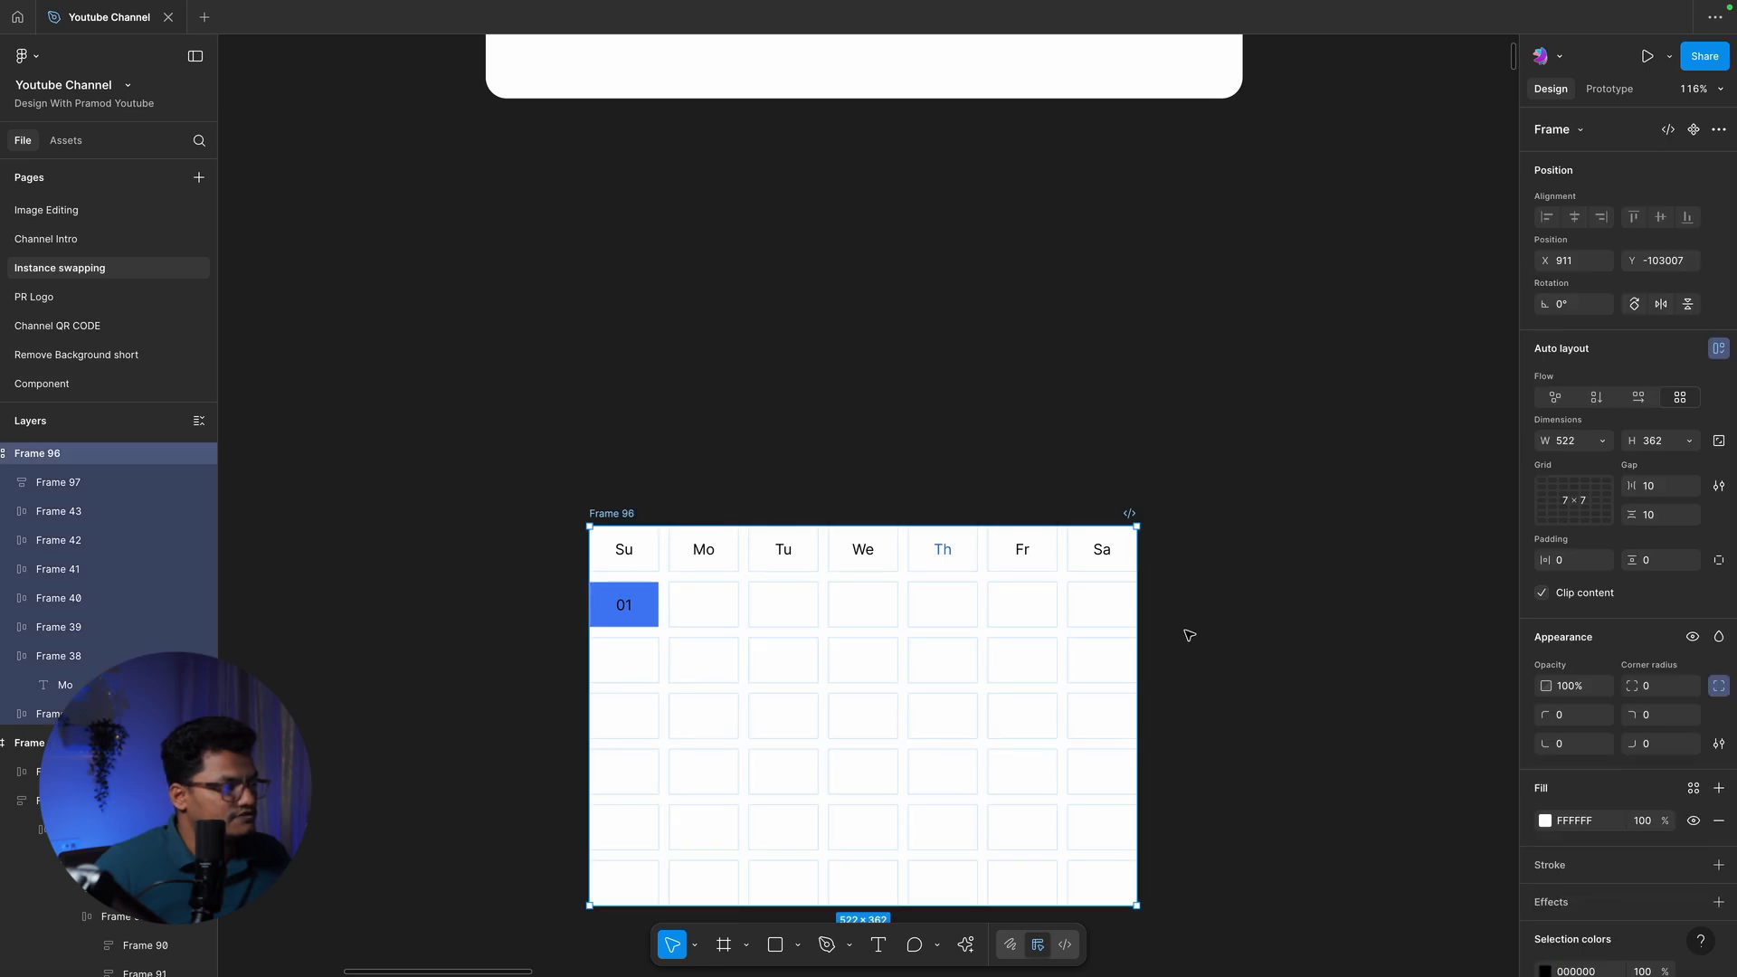
left_click_drag(1141, 617, 1081, 619)
left_click(1085, 425)
left_click(610, 513)
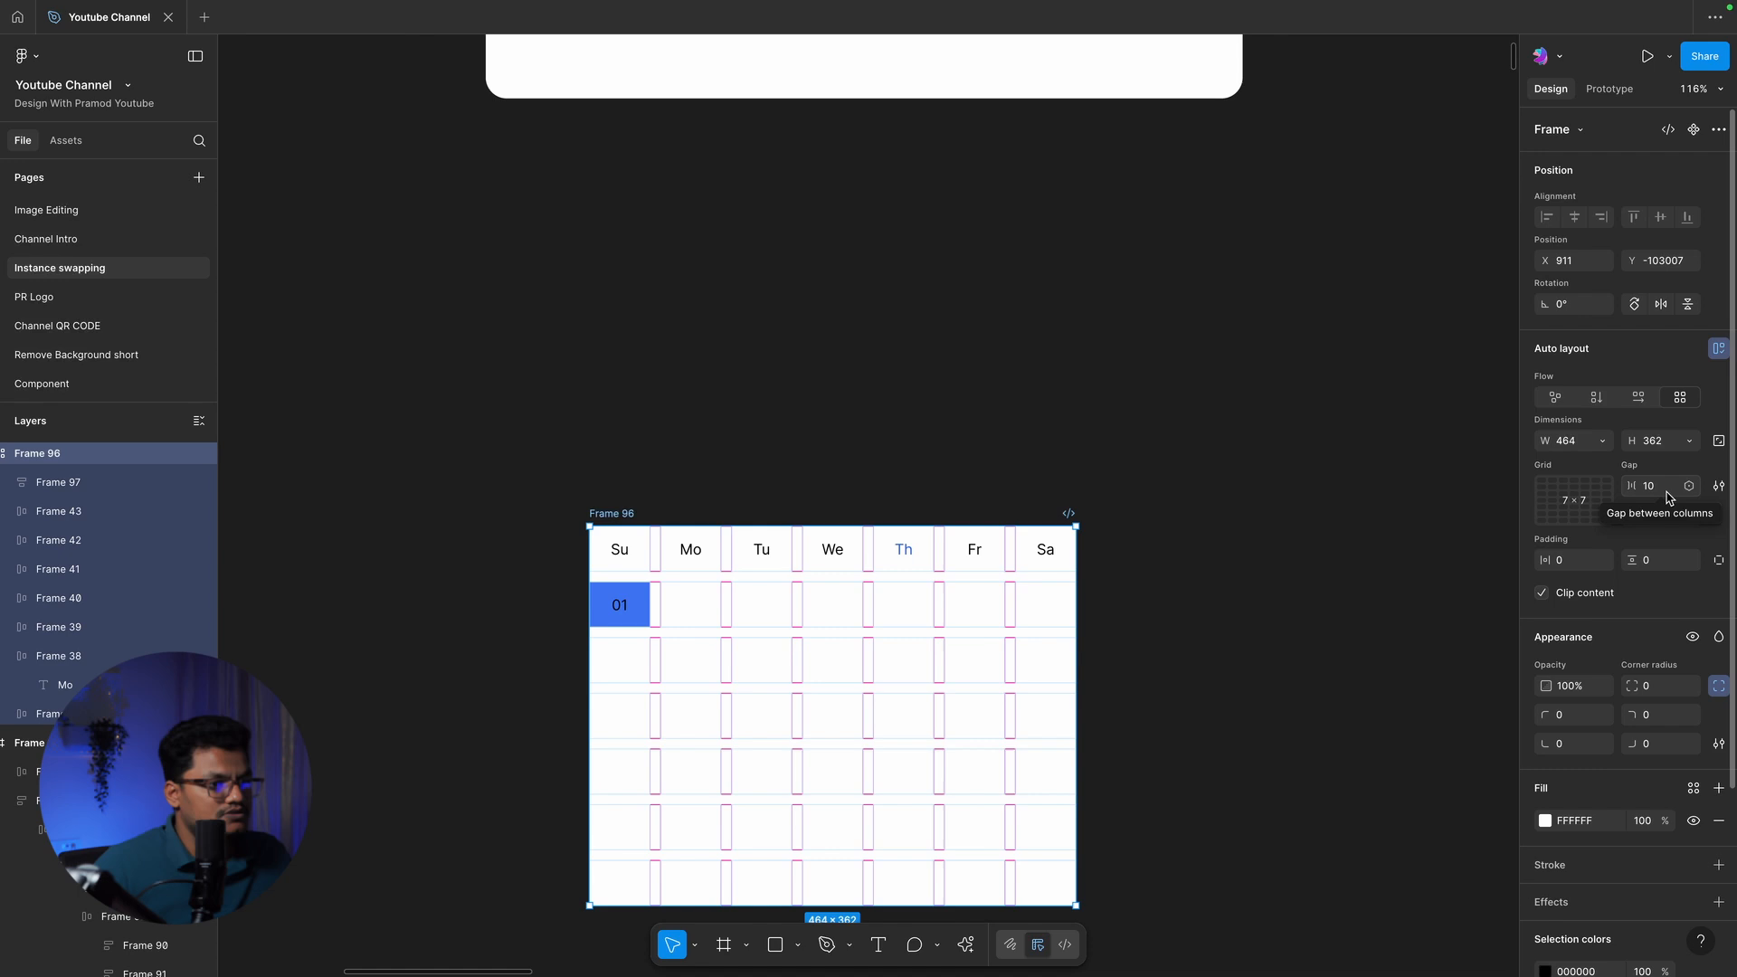
Set the calendar grid's gap between columns to 2
left_click(1669, 497)
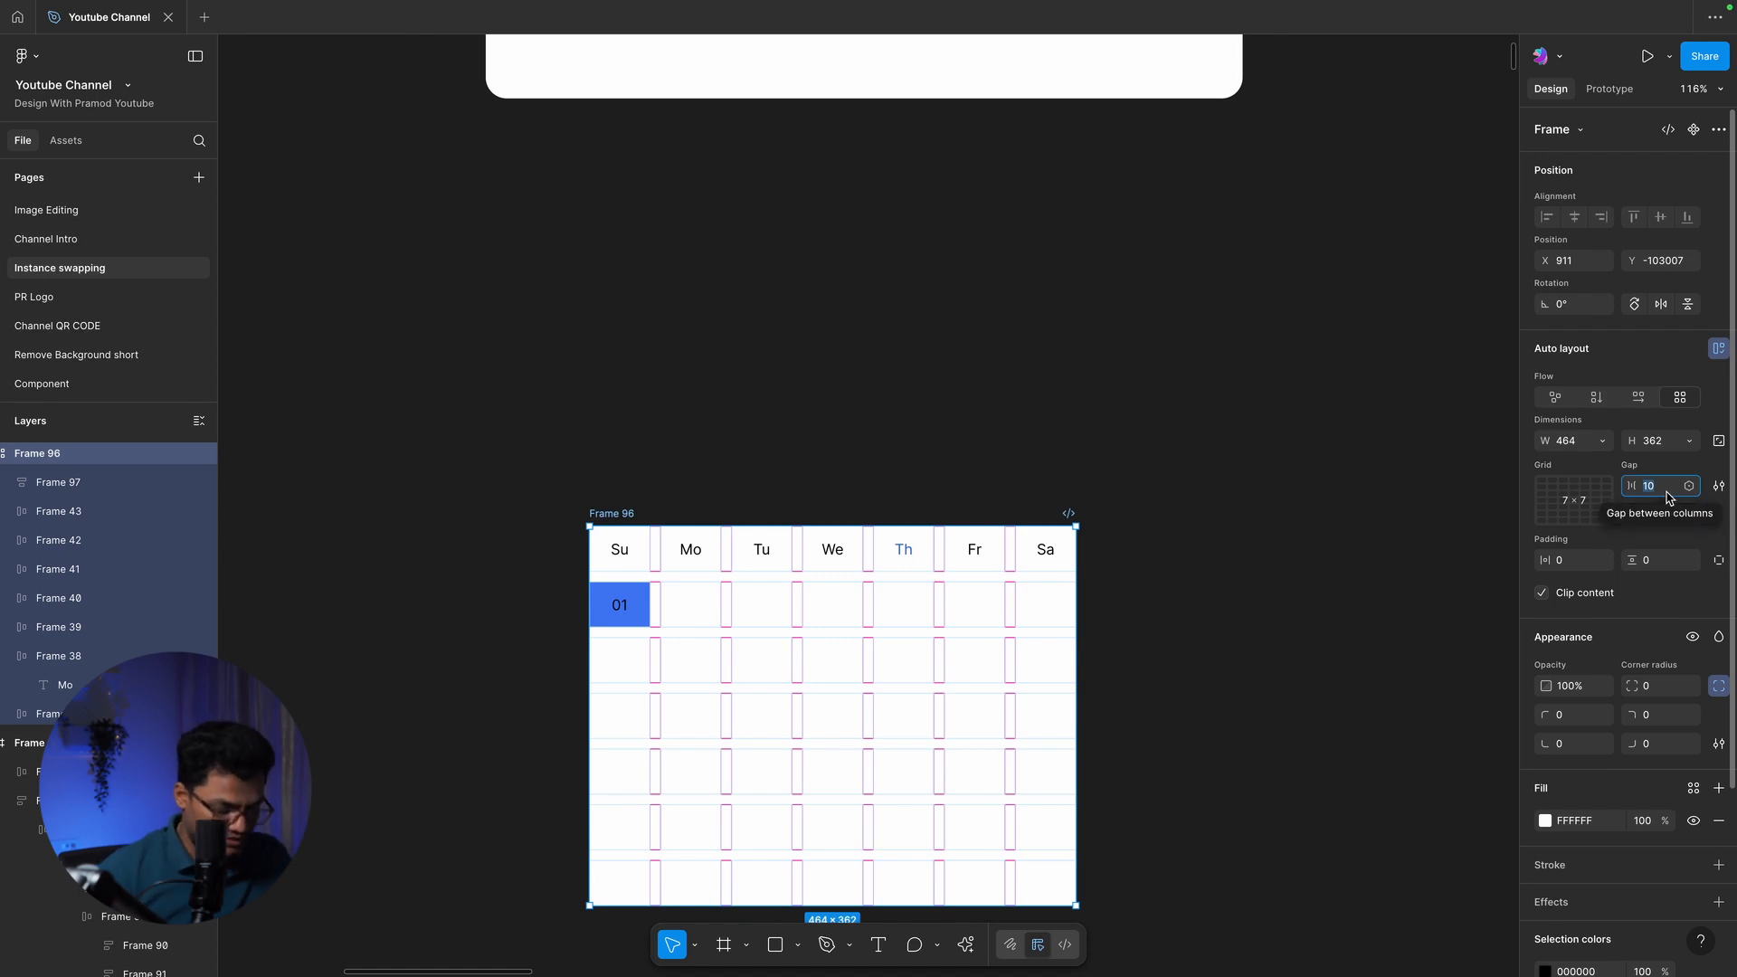
type("2")
key("Return")
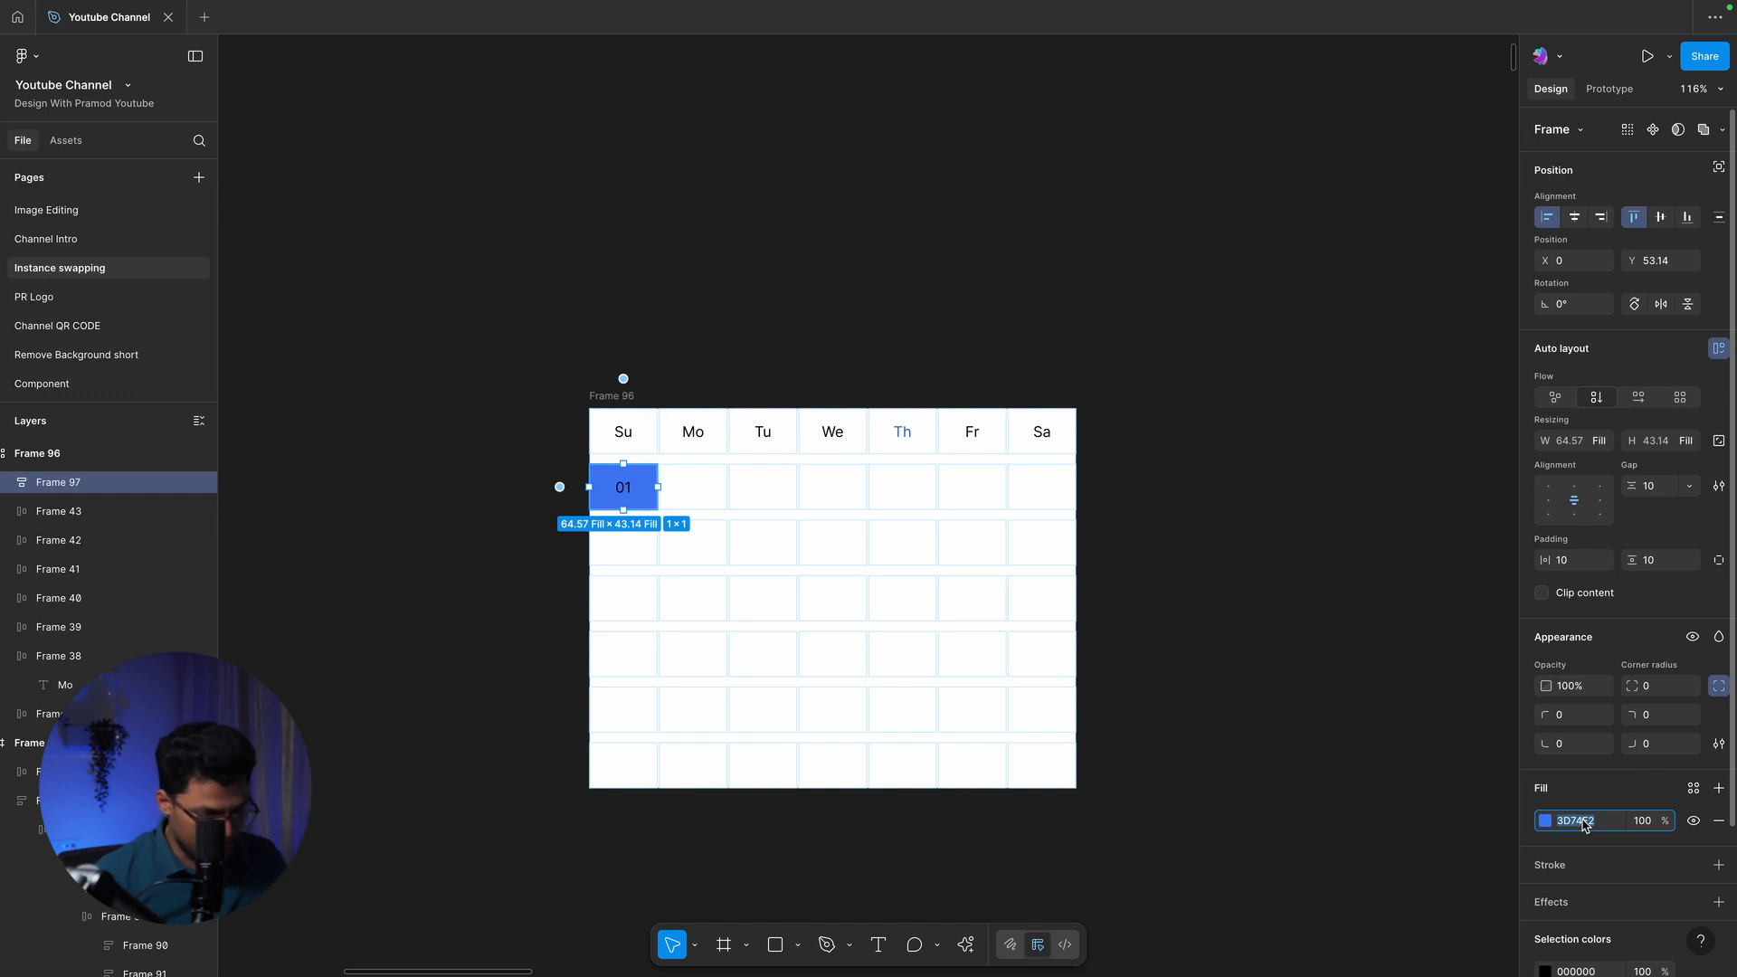
Change the 01 cell's fill to white FFFFFF and duplicate the cell four times to fill the row through Th
key("ctrl+d")
key("ctrl+d")
key("ctrl+d")
key("ctrl+d")
left_click(841, 303)
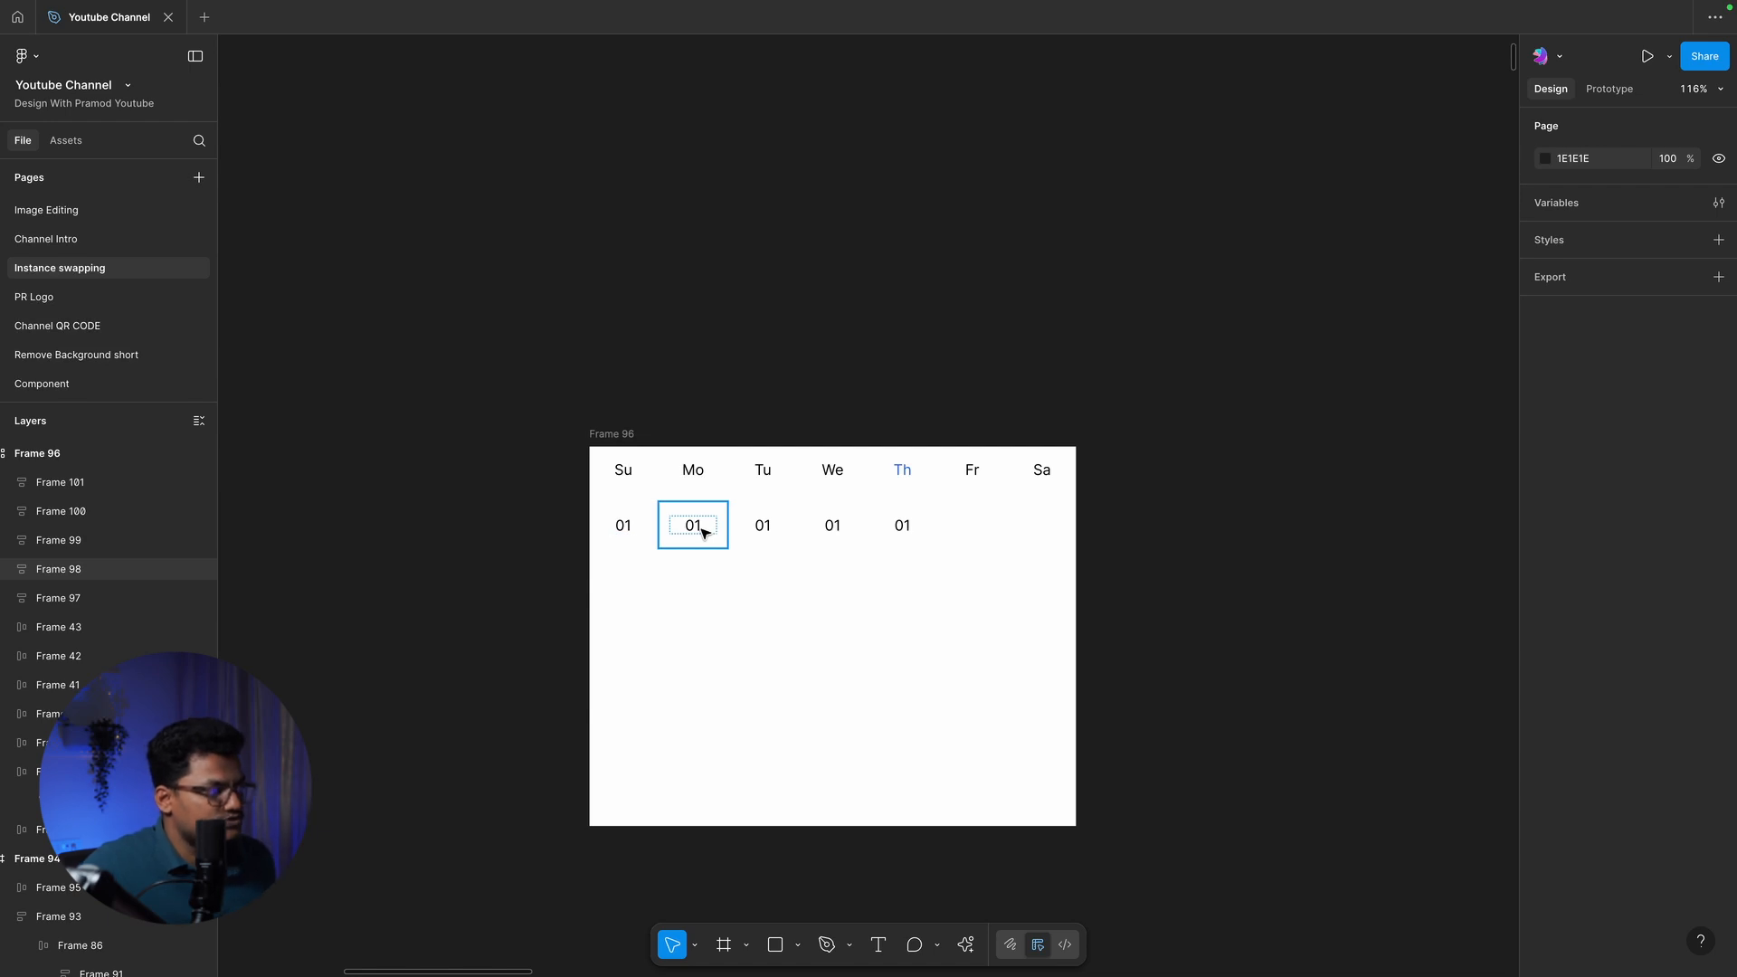
left_click(773, 530)
left_click(725, 357)
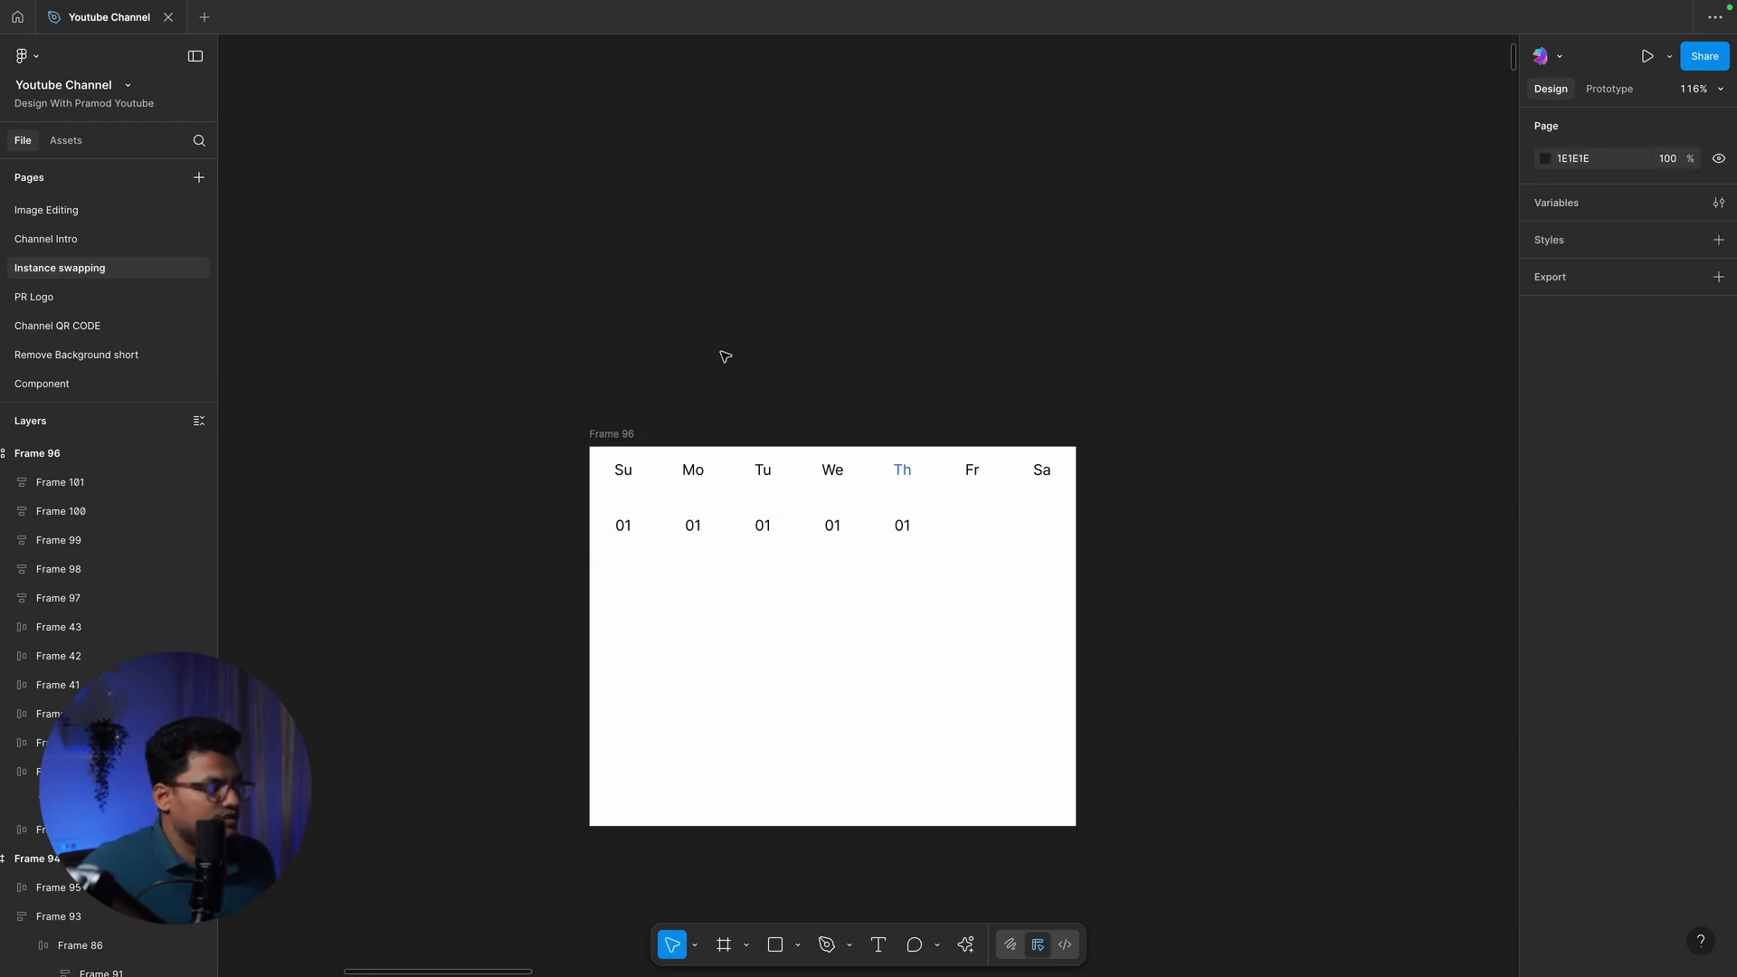
left_click(637, 521)
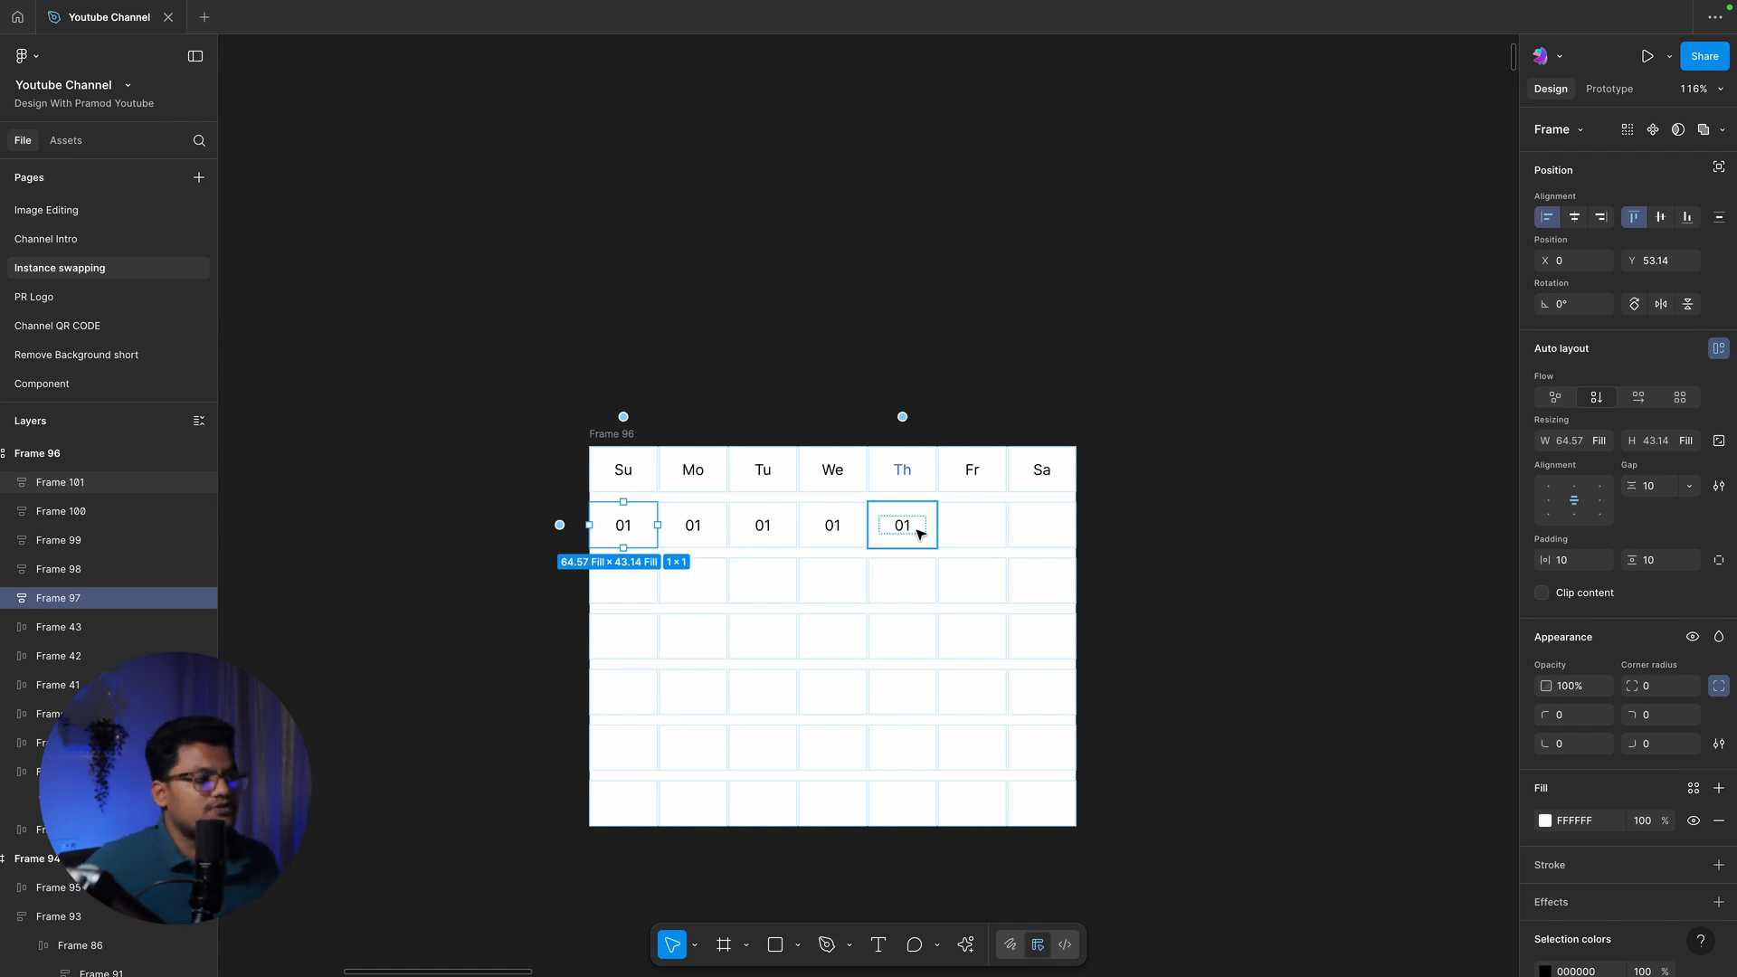
left_click(776, 290)
Rewrite the text of the five 01 cells with the AI prompt "give numbers ranging from 26 to 31"
left_click(679, 538)
left_click(633, 529, "shift")
left_click(742, 540, "shift")
left_click(826, 540, "shift")
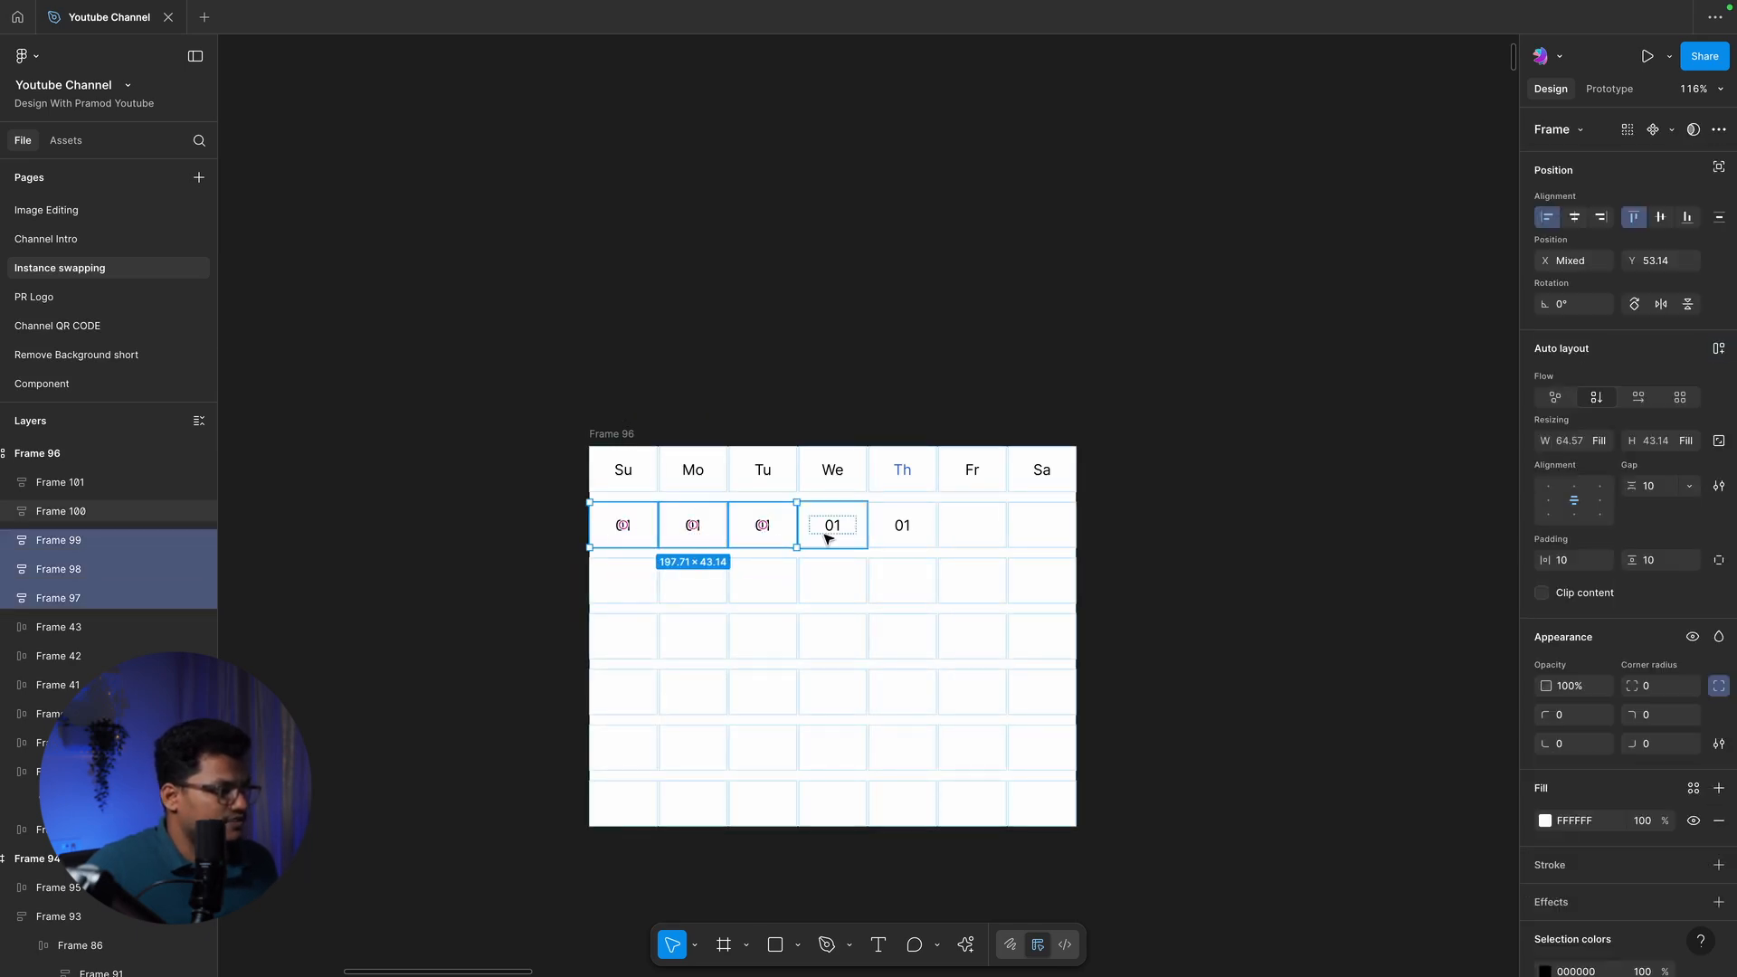
left_click(897, 540, "shift")
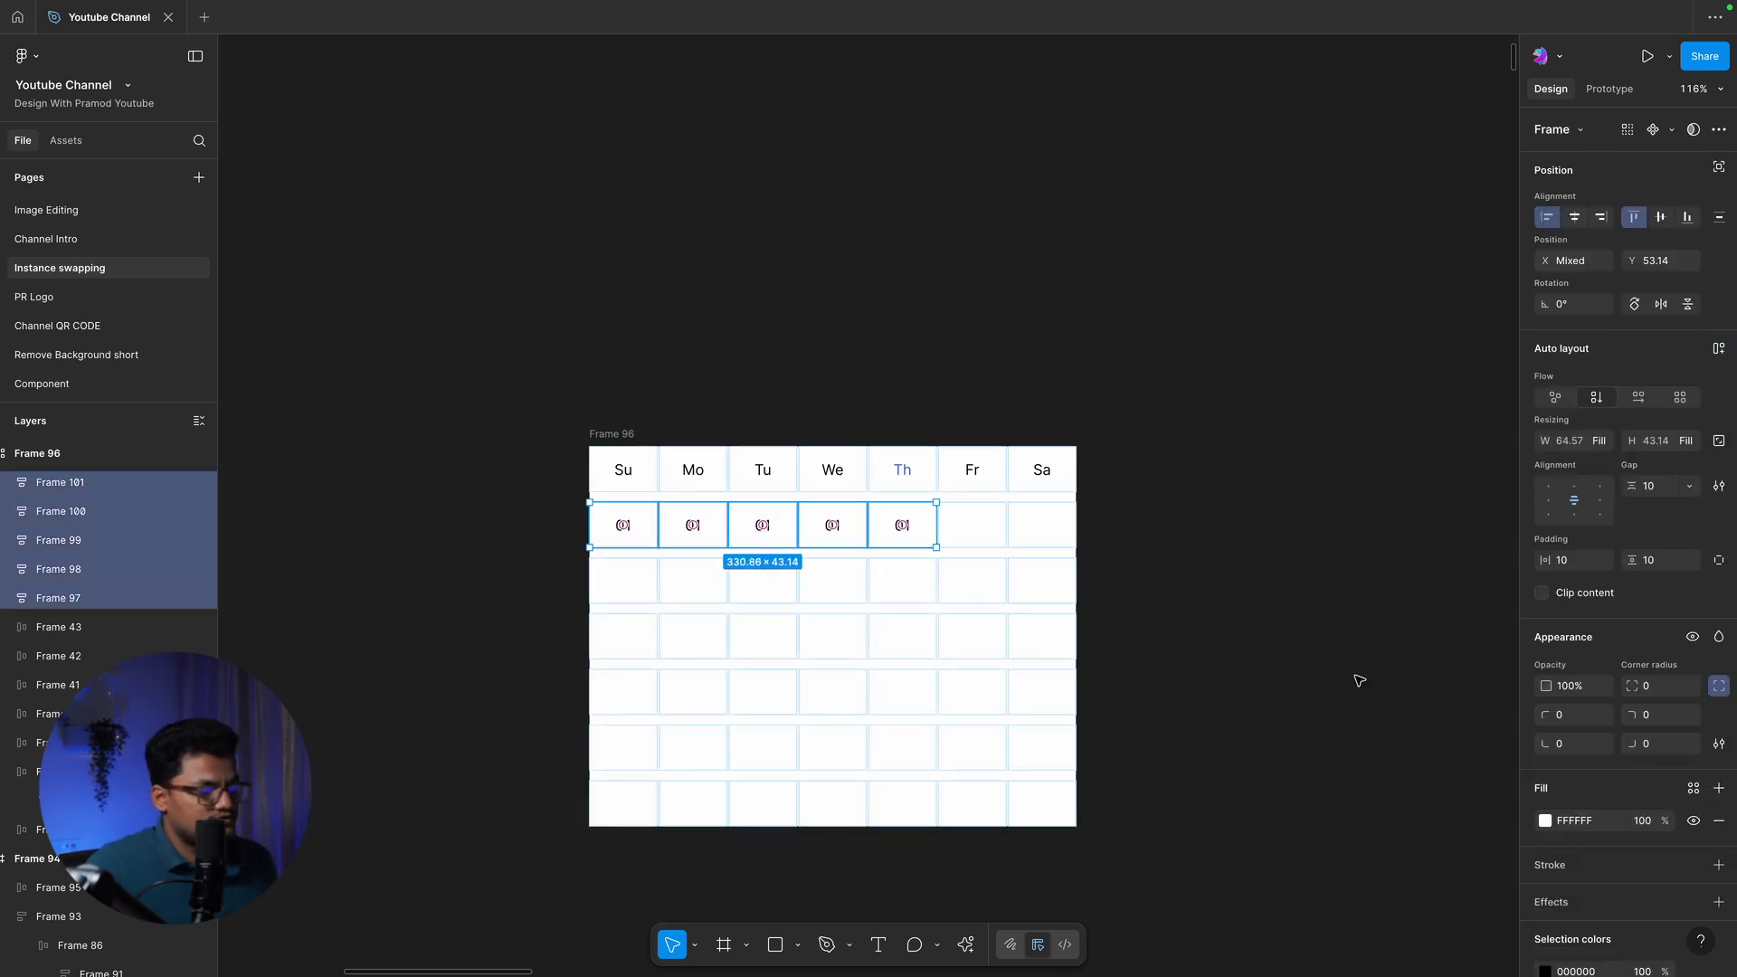
left_click(965, 945)
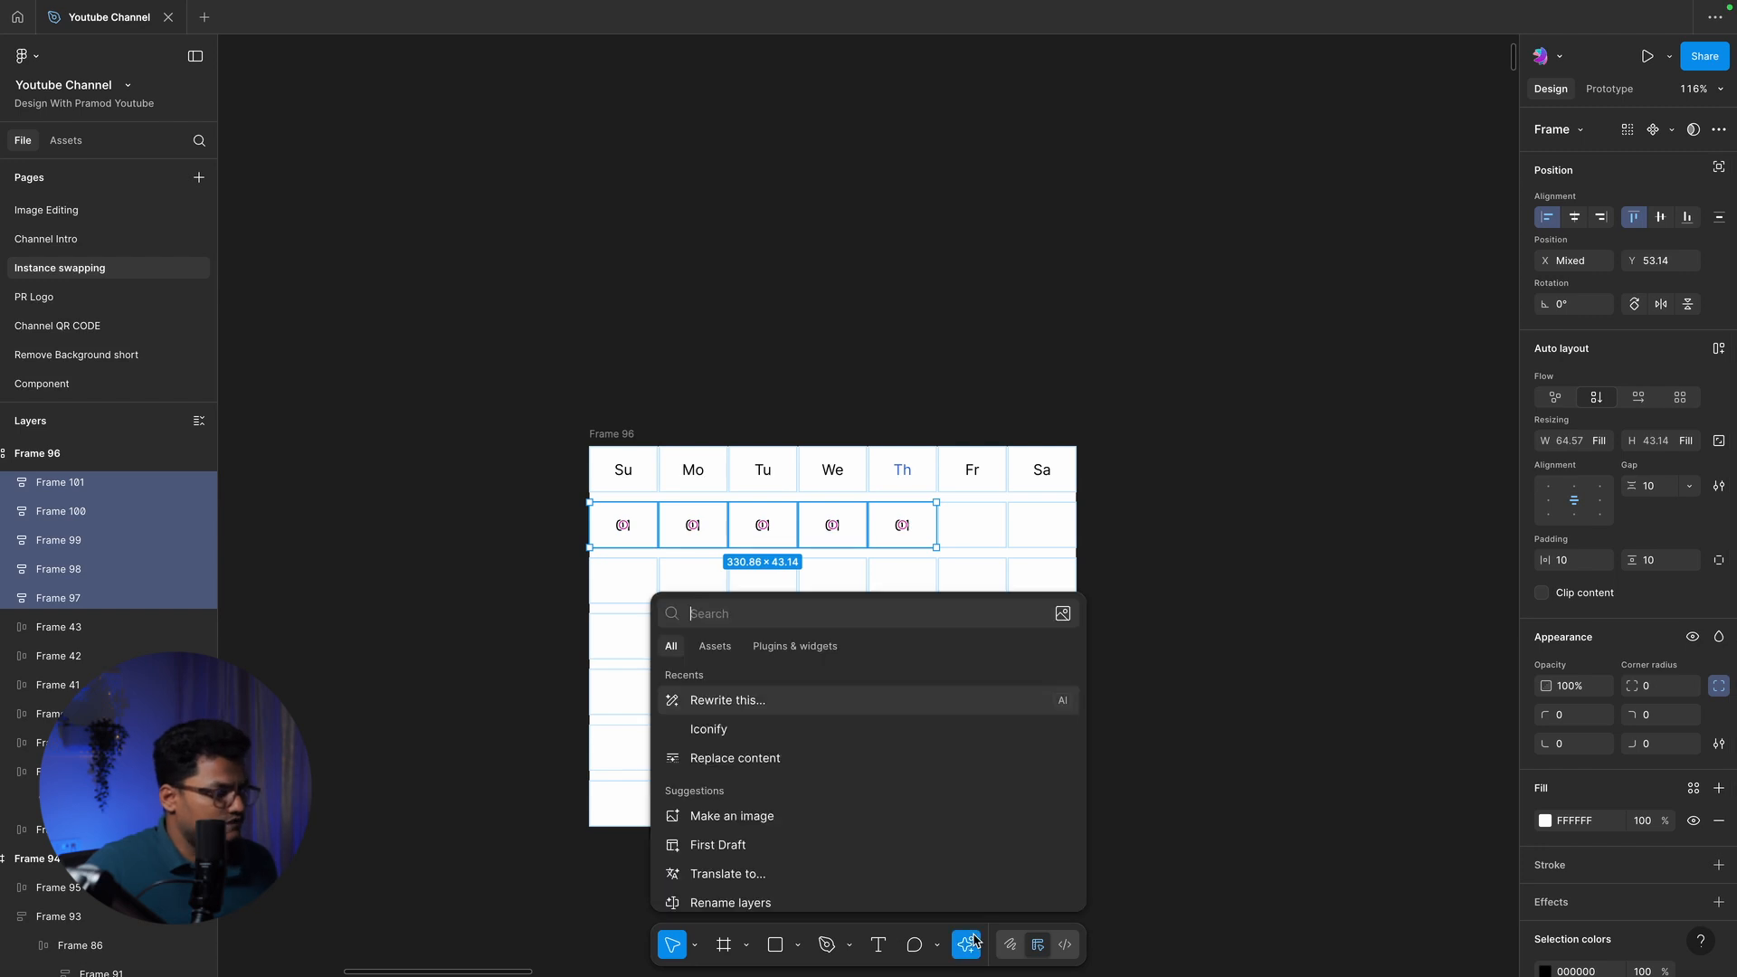
left_click(787, 701)
type("give numbers ranging from")
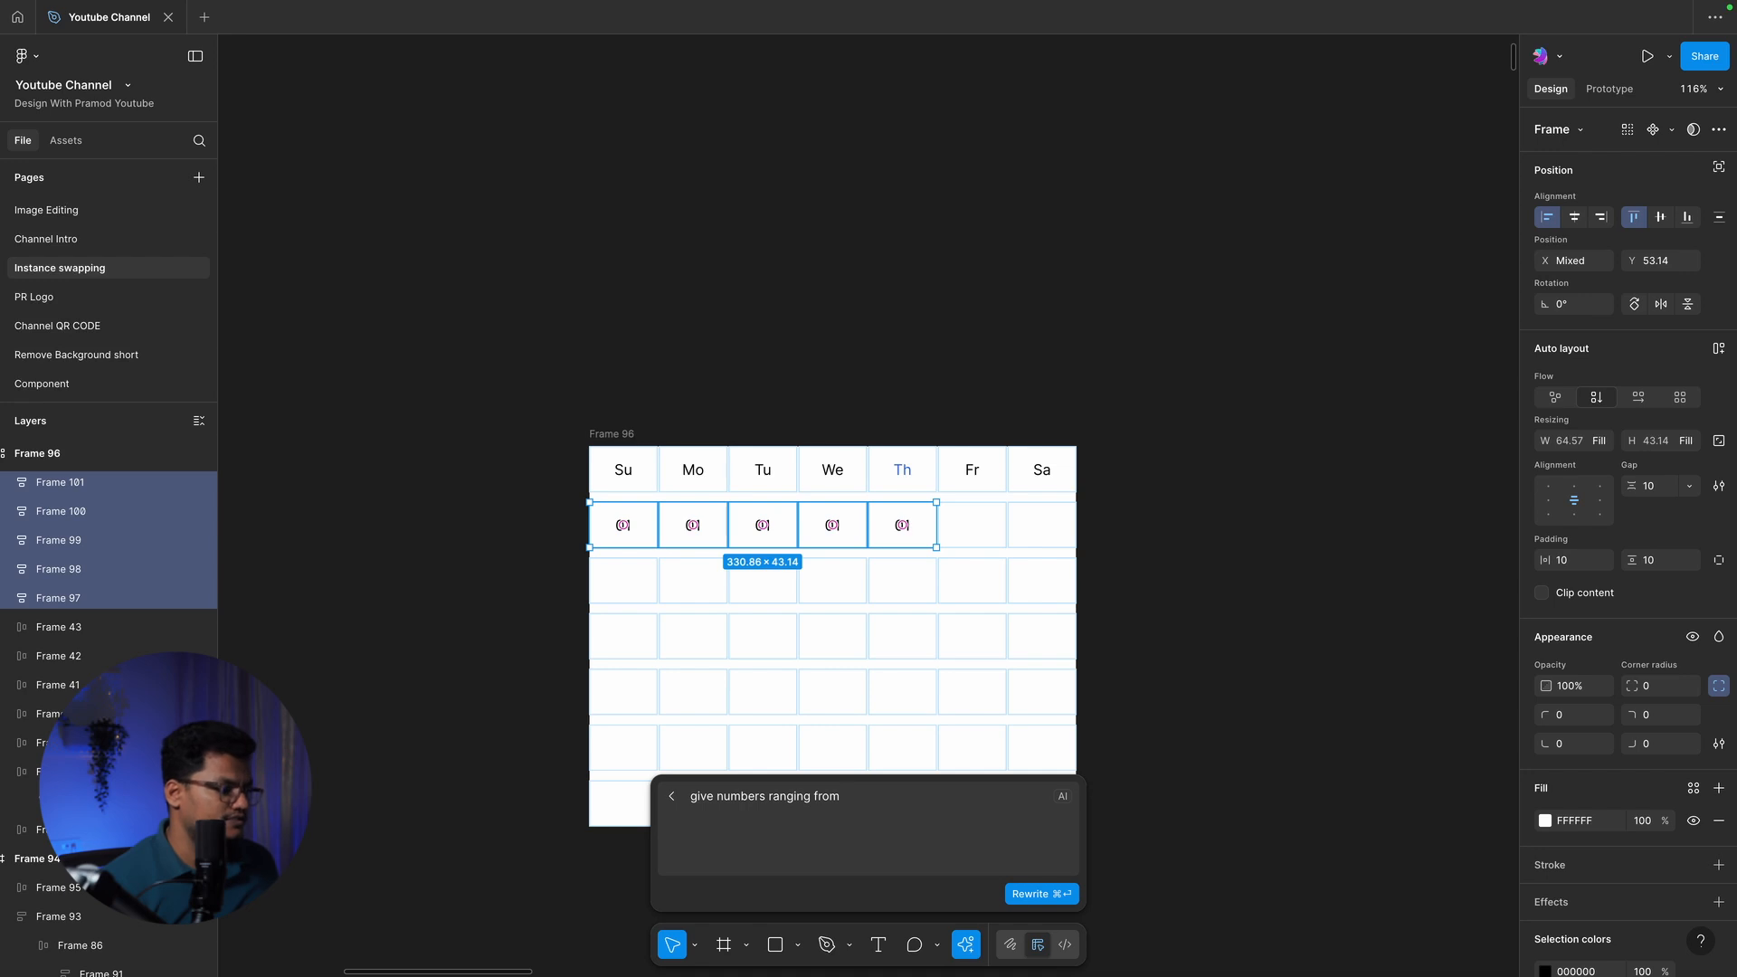
type("26 to 31")
key("super+Return")
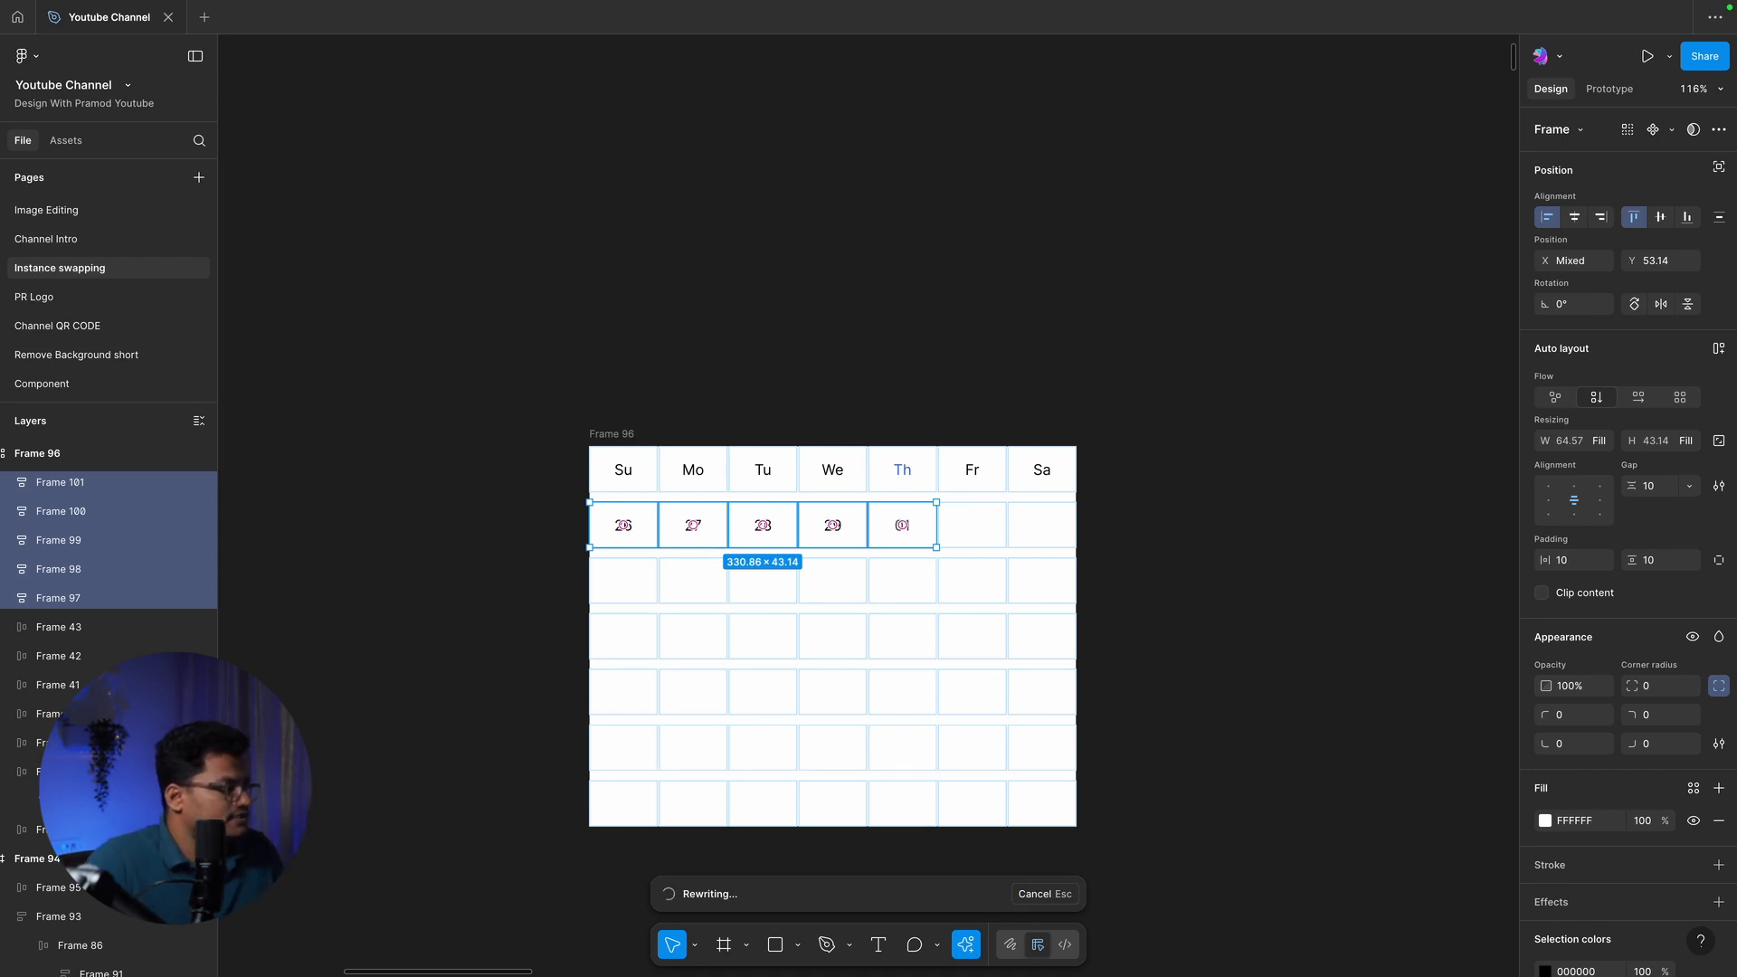
left_click(963, 301)
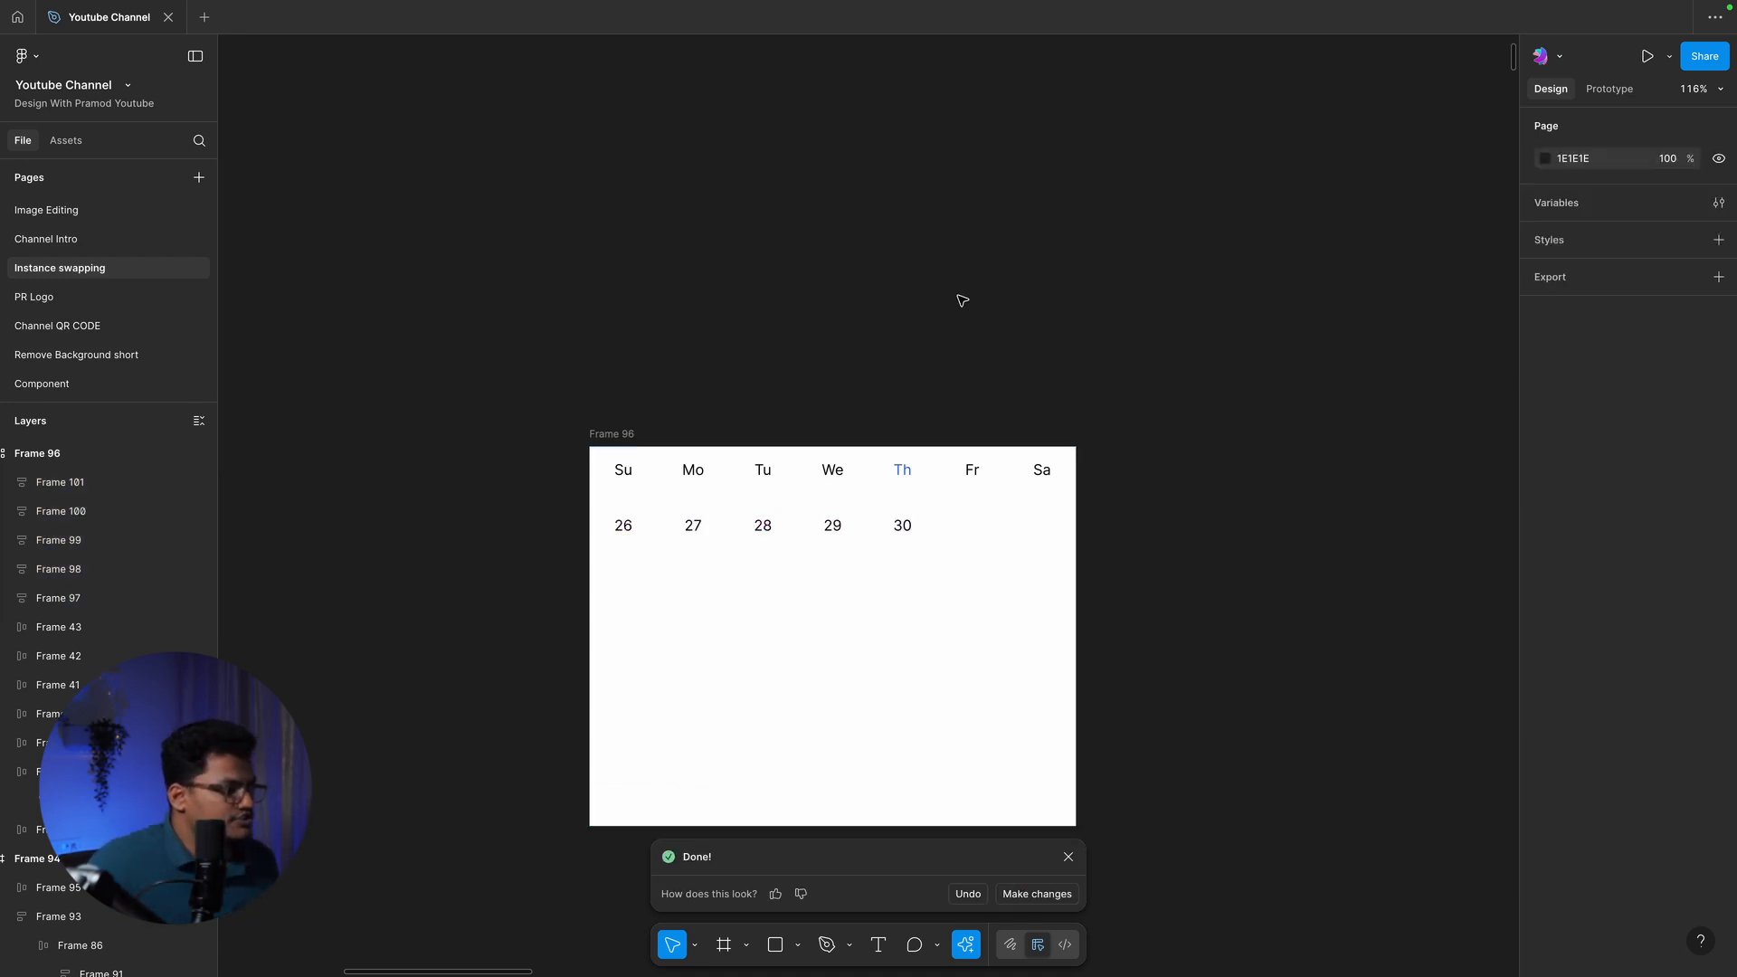
Set the black text color of the five date cells 26 to 30 to 20% opacity
scroll(858, 318, "up", 1)
scroll(857, 318, "up", 2)
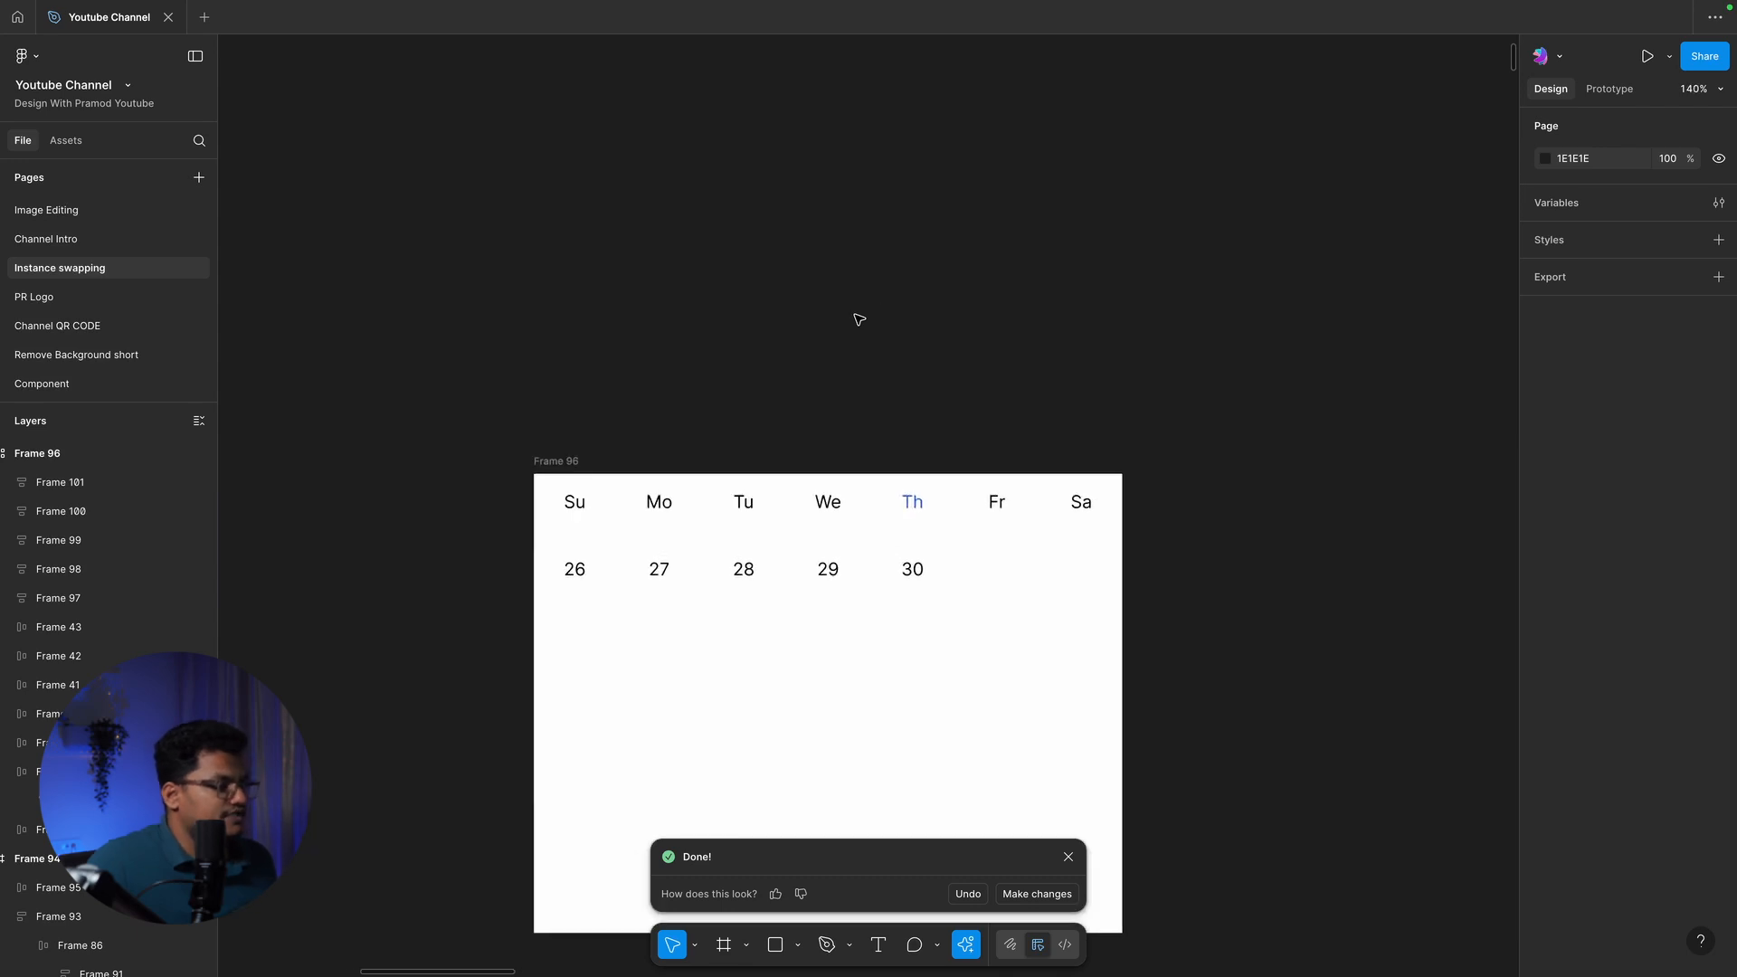
scroll(858, 320, "down", 3)
left_click(586, 477)
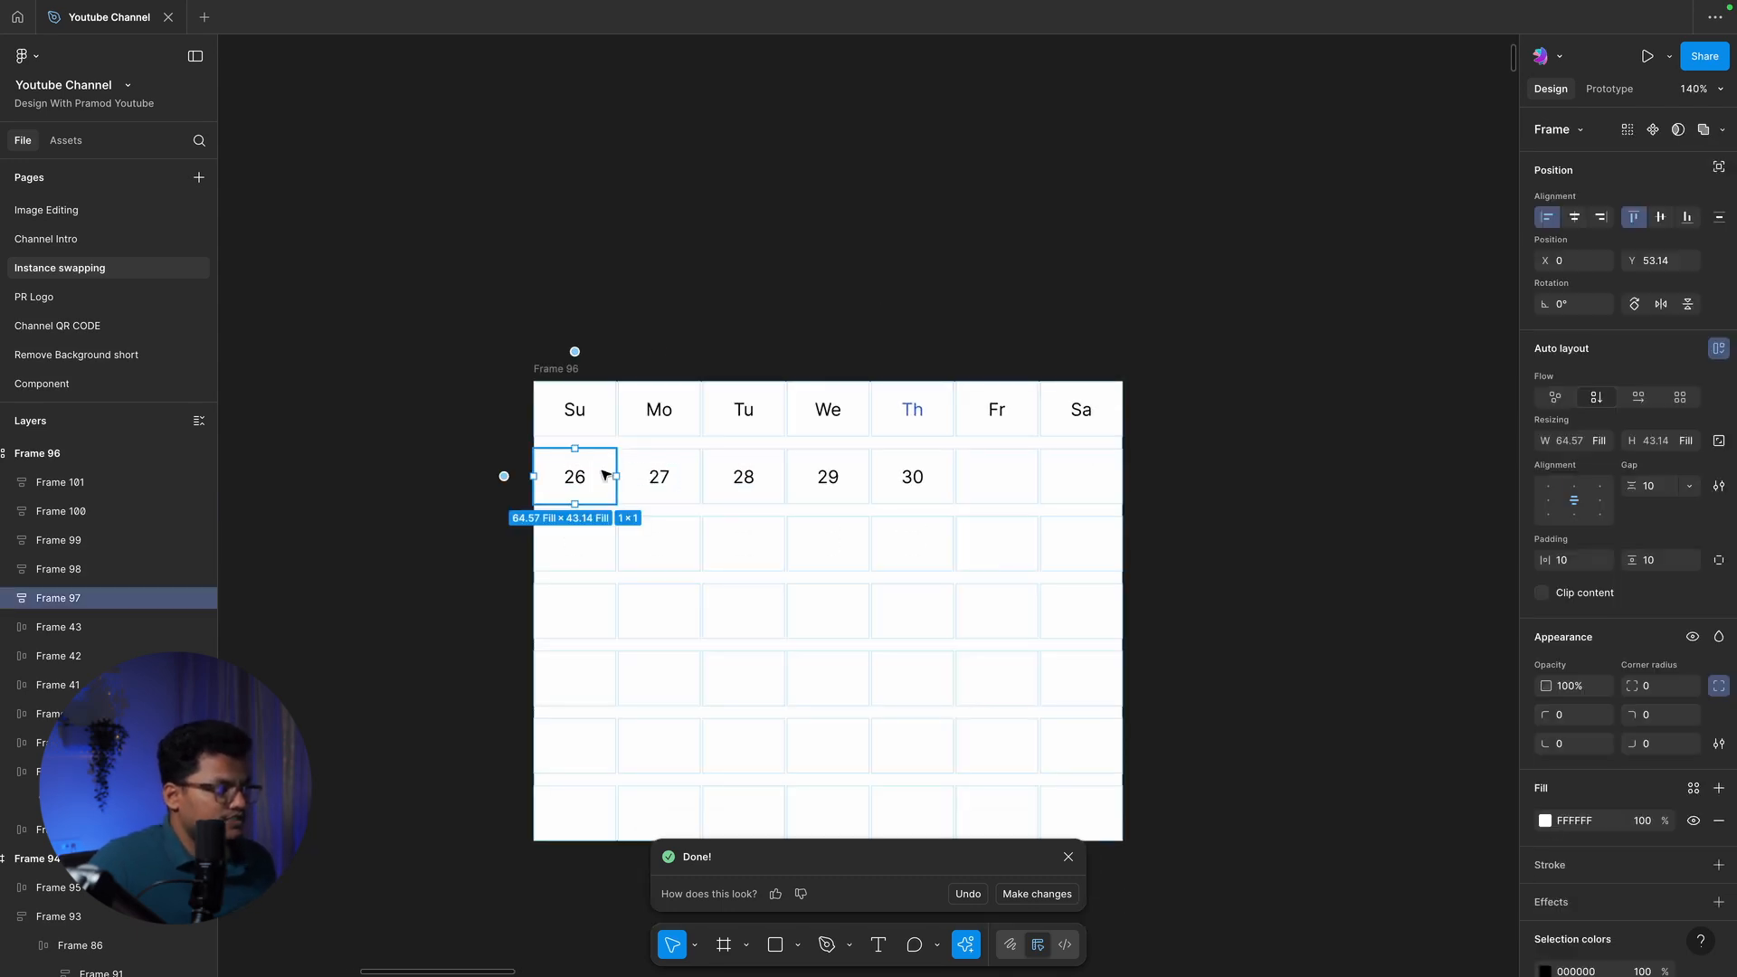
left_click(648, 481, "shift")
left_click(728, 477, "shift")
left_click(811, 476, "shift")
left_click(912, 468, "shift")
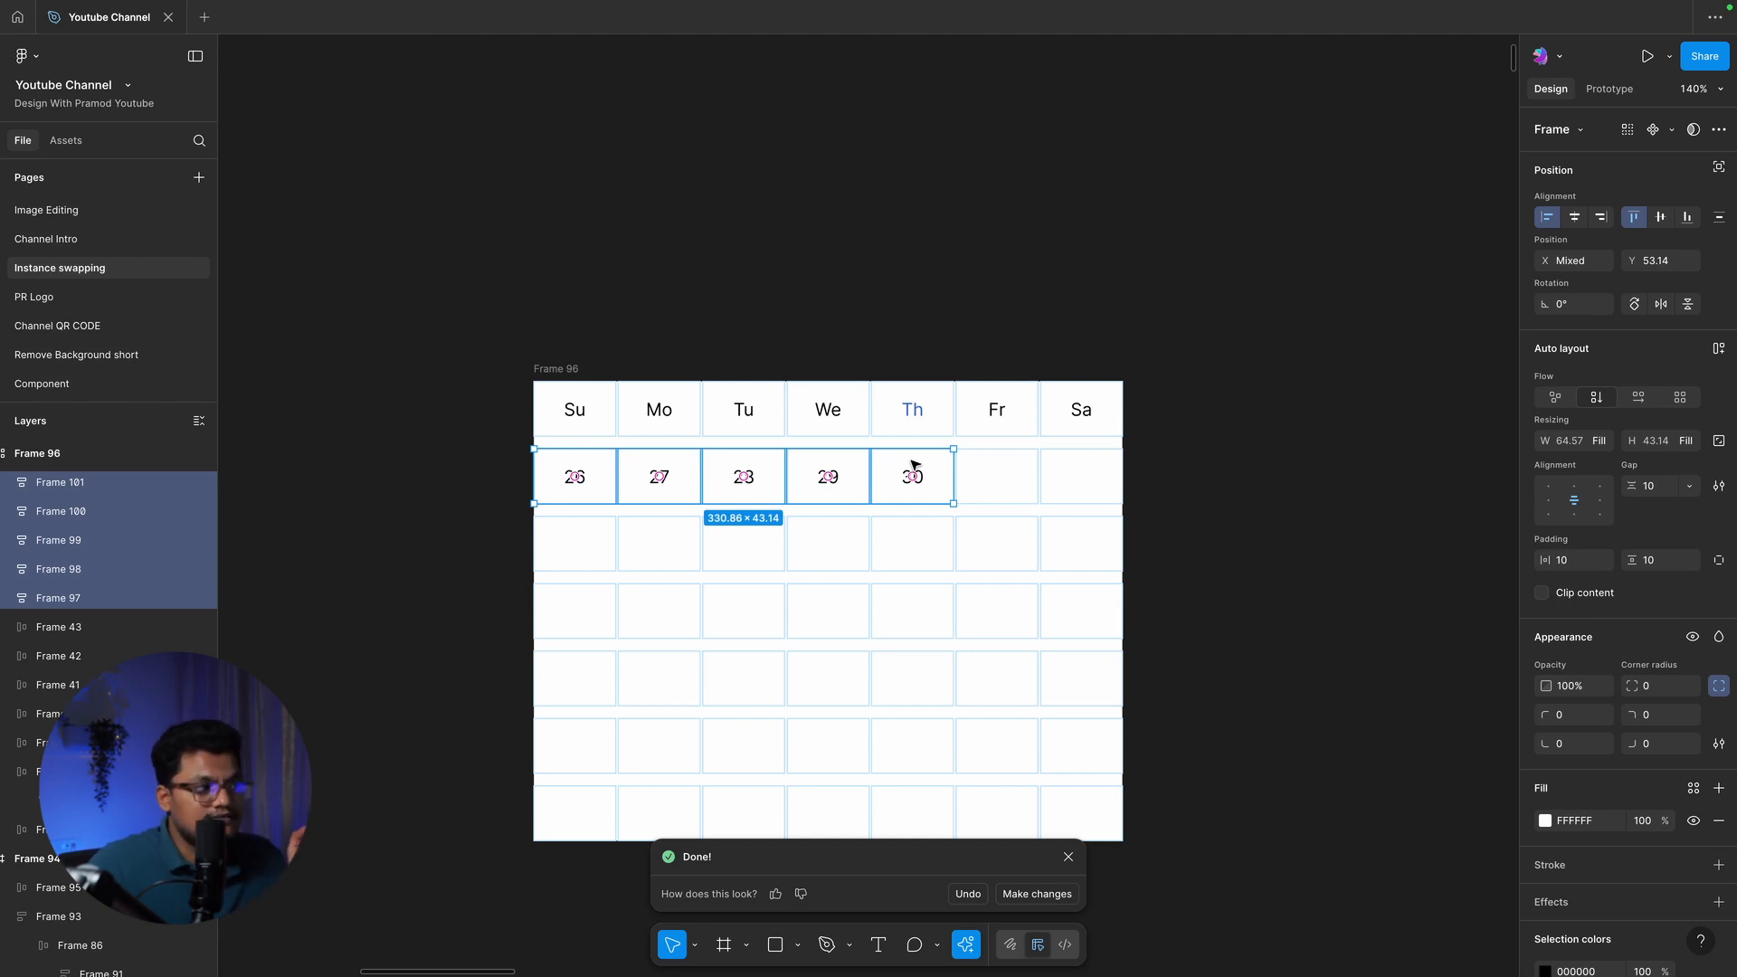
scroll(1645, 917, "down", 1)
left_click(1642, 912)
type("20")
key("Return")
left_click(1318, 470)
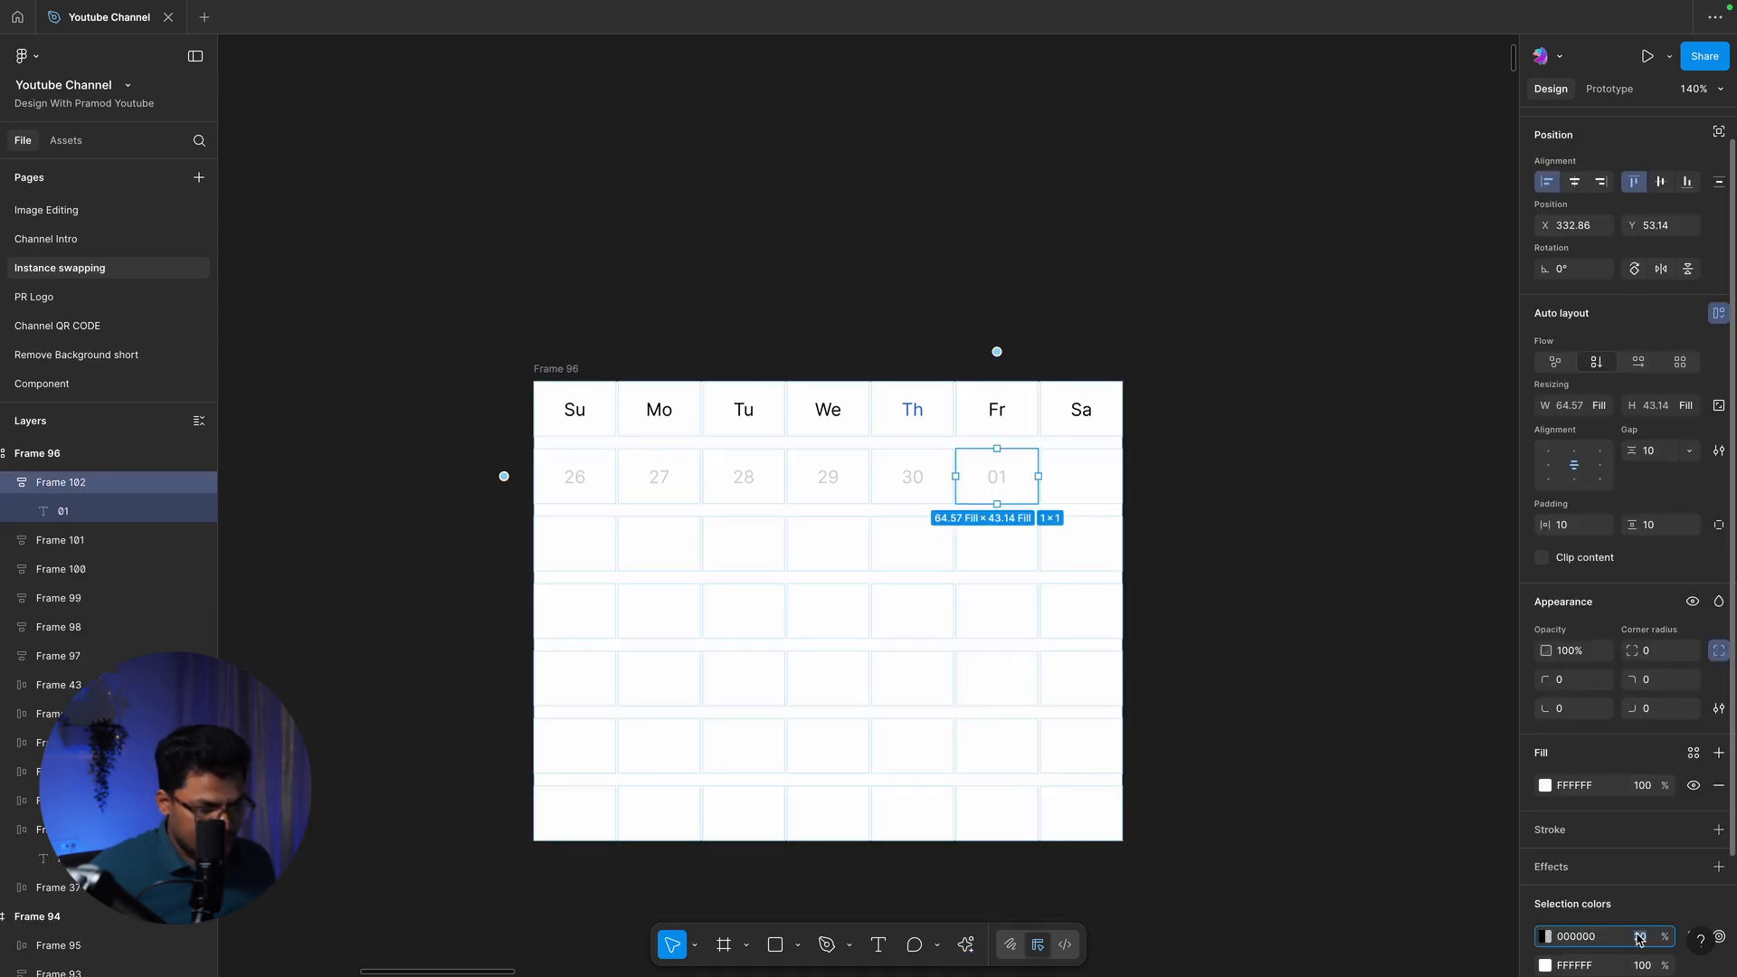
Set the black text color of the 01 cell under Fr to 100% opacity
type("8100")
key("Return")
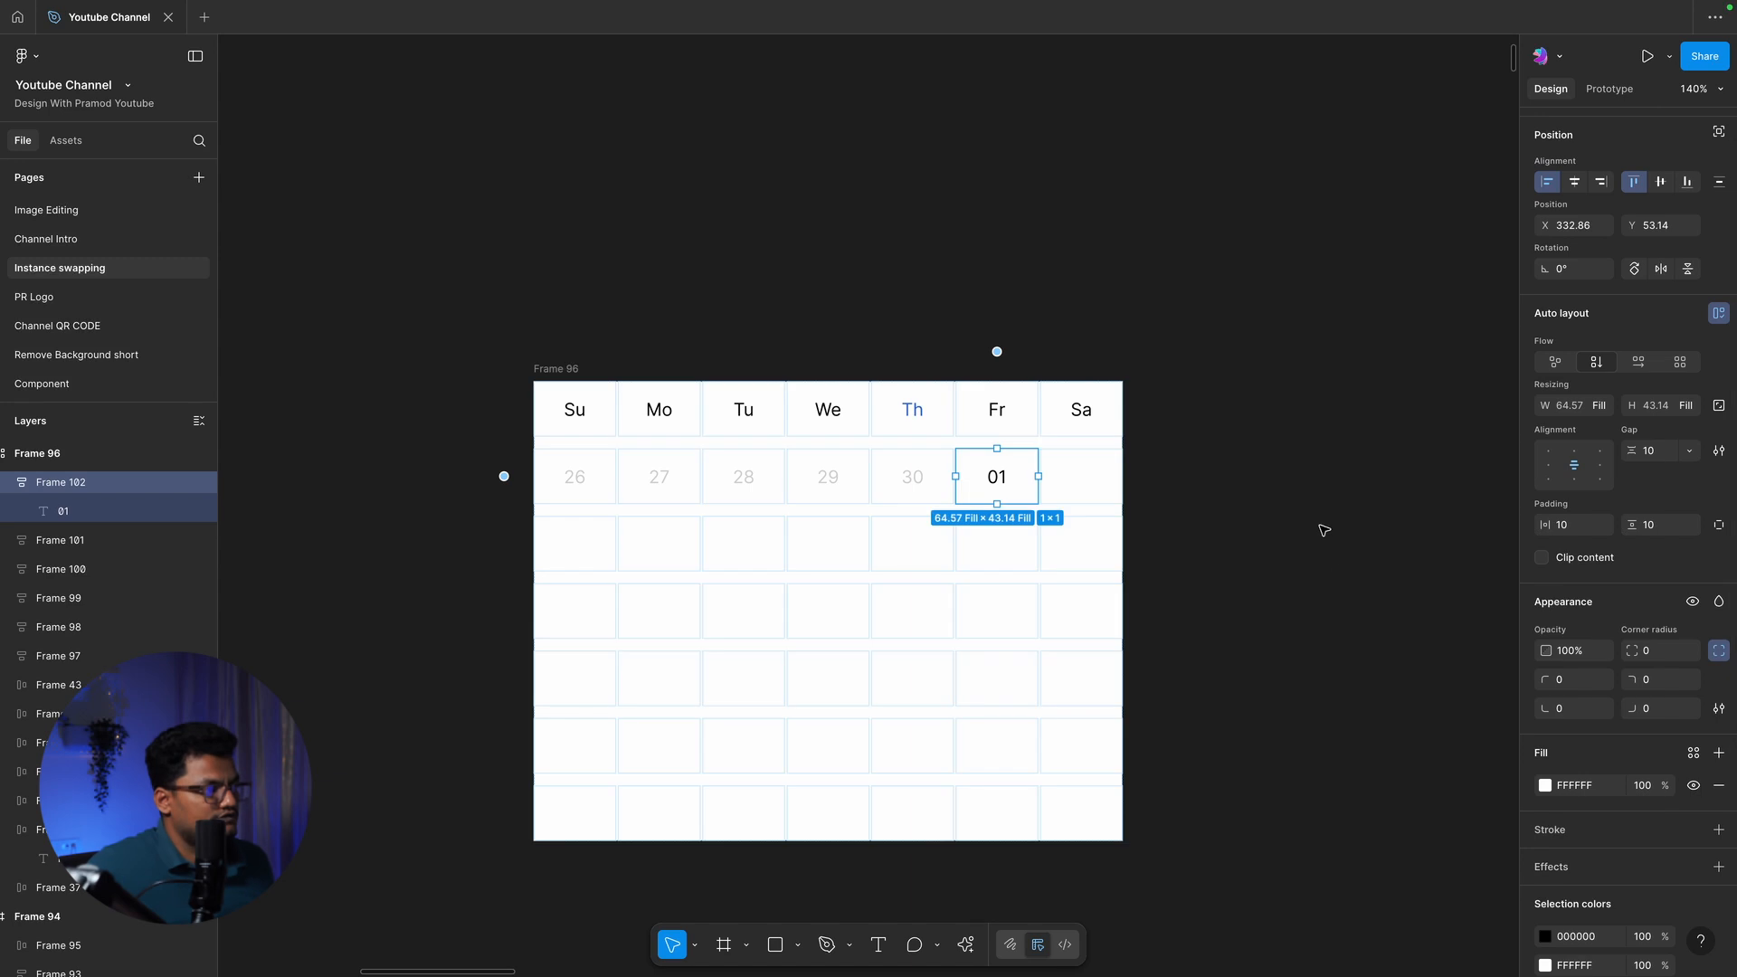
left_click(1260, 508)
Duplicate the 01 cell under Fr repeatedly to fill the following grid cells through the Mo cell of the last row
left_click(1031, 484)
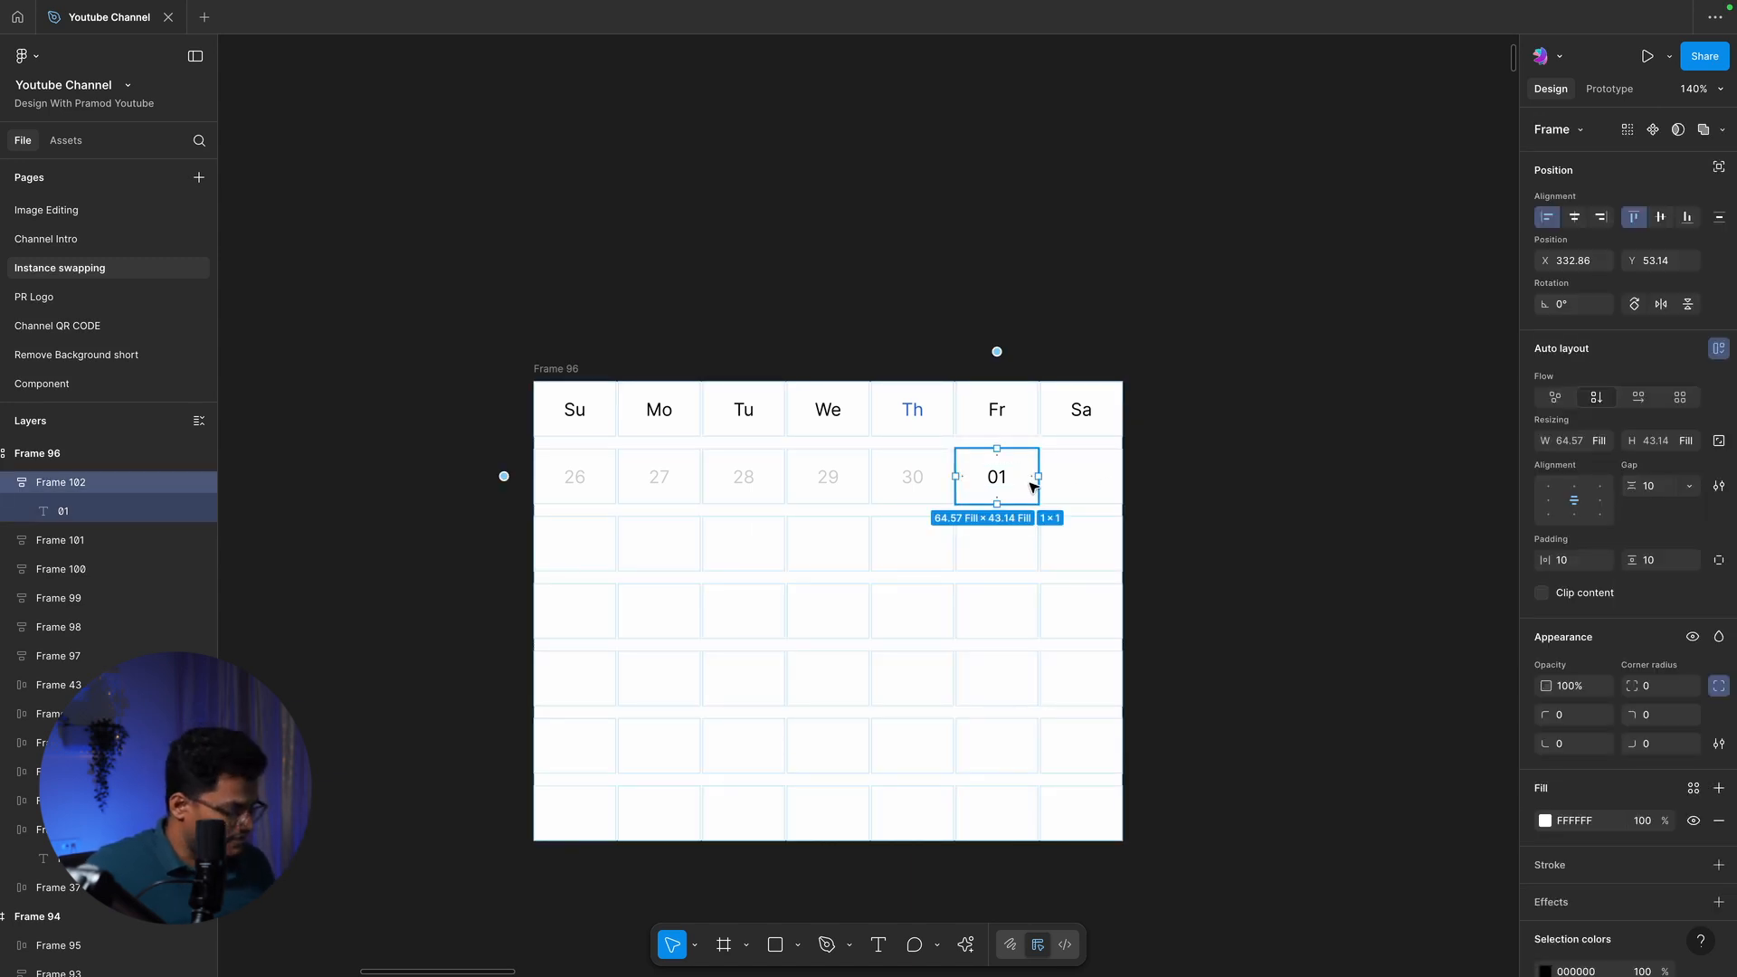
key("super+d")
key("super+d")
key("super+d")
key("super+d")
key("super+d")
key("super+d")
key("super+d")
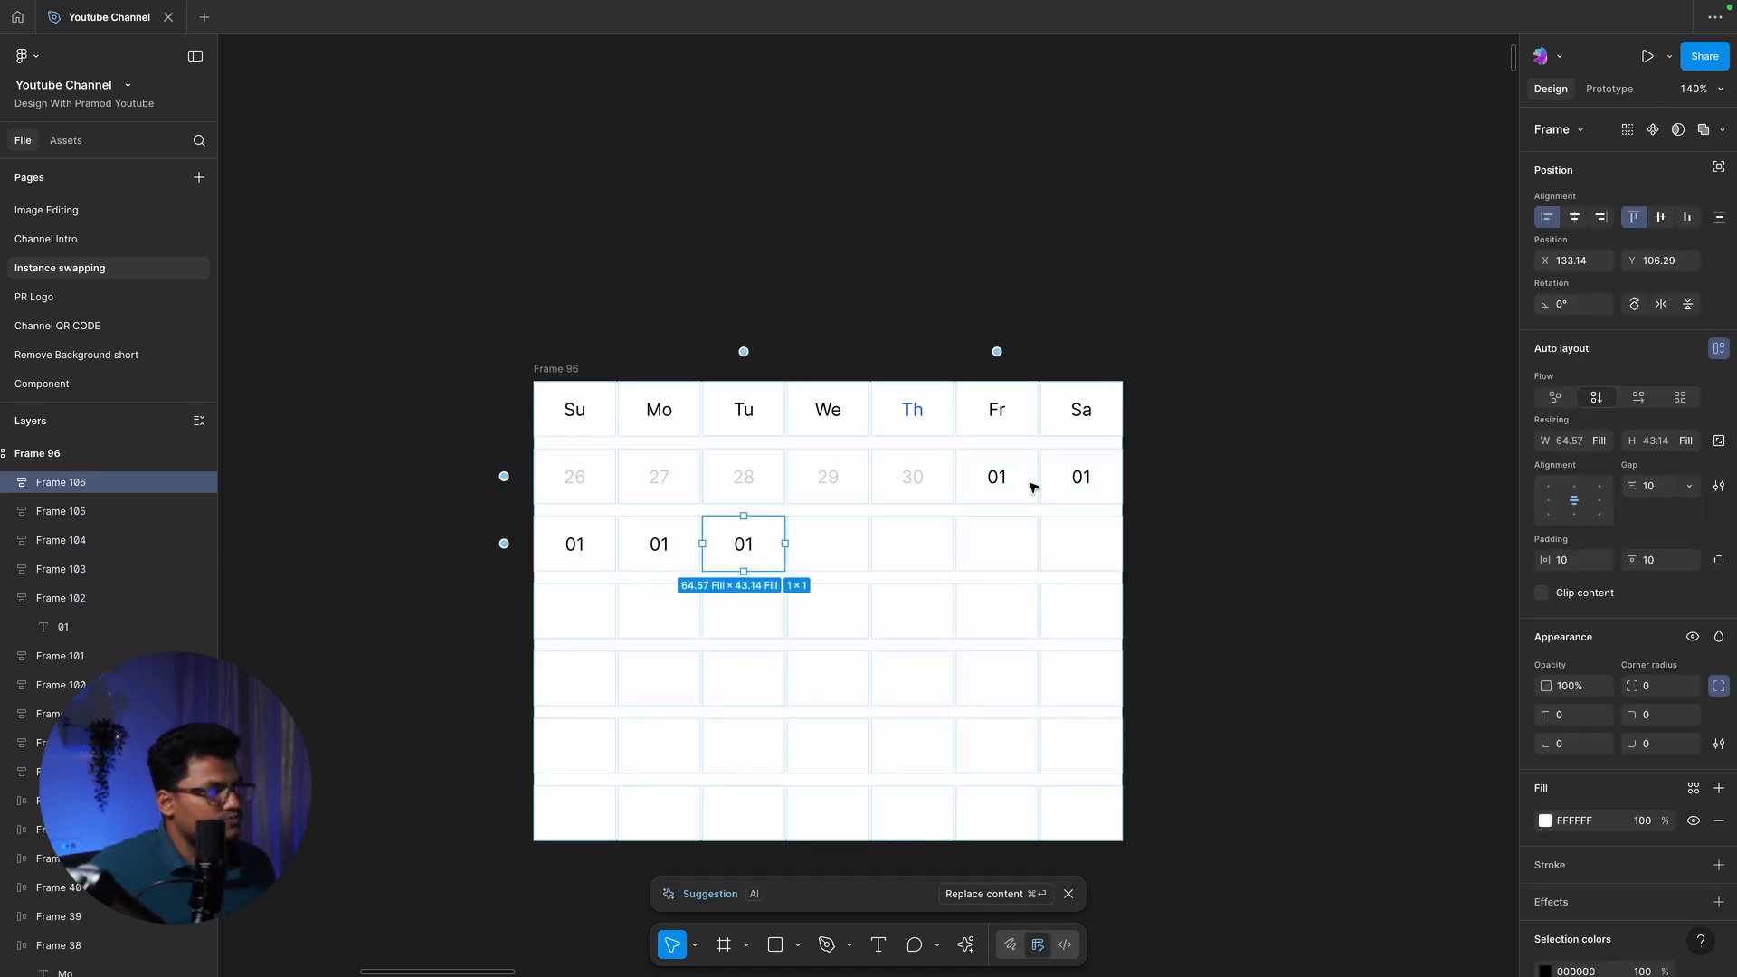
key("super+d")
key("super+d")
key("super+d")
key("super+d")
key("super+d")
key("super+d")
key("super+d")
key("super+d")
key("super+d")
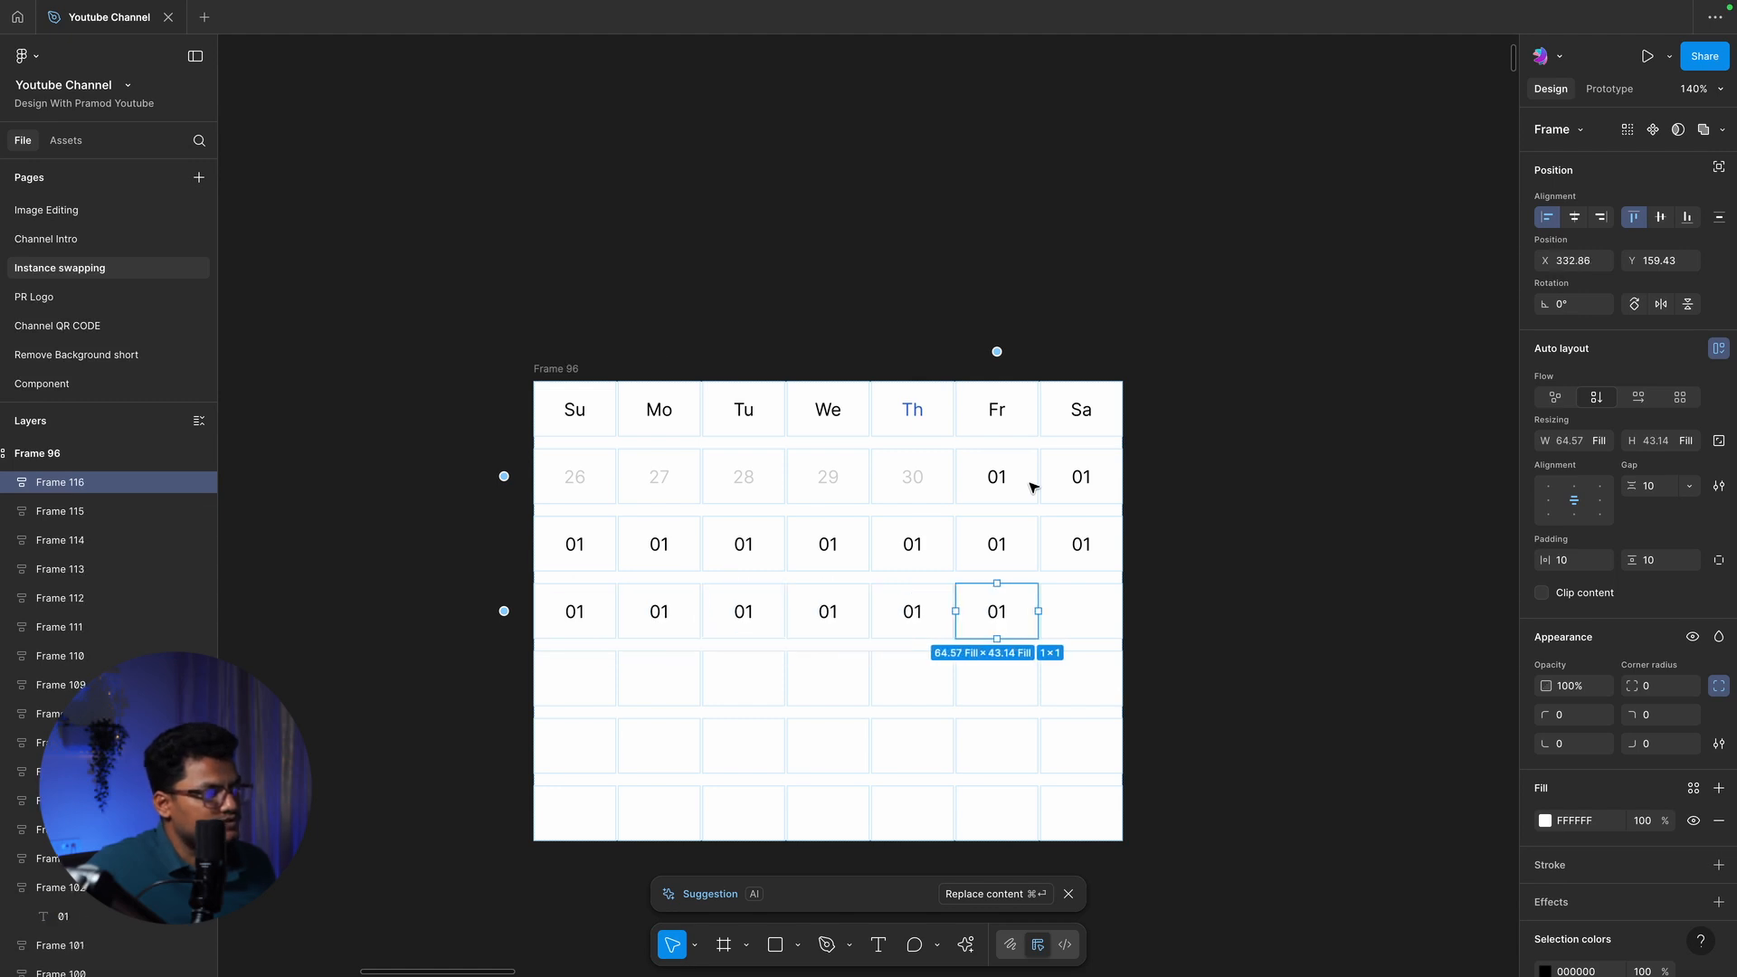
key("super+d")
key("super+d")
key("super+d")
key("super+d")
key("super+d")
key("super+d")
key("super+d")
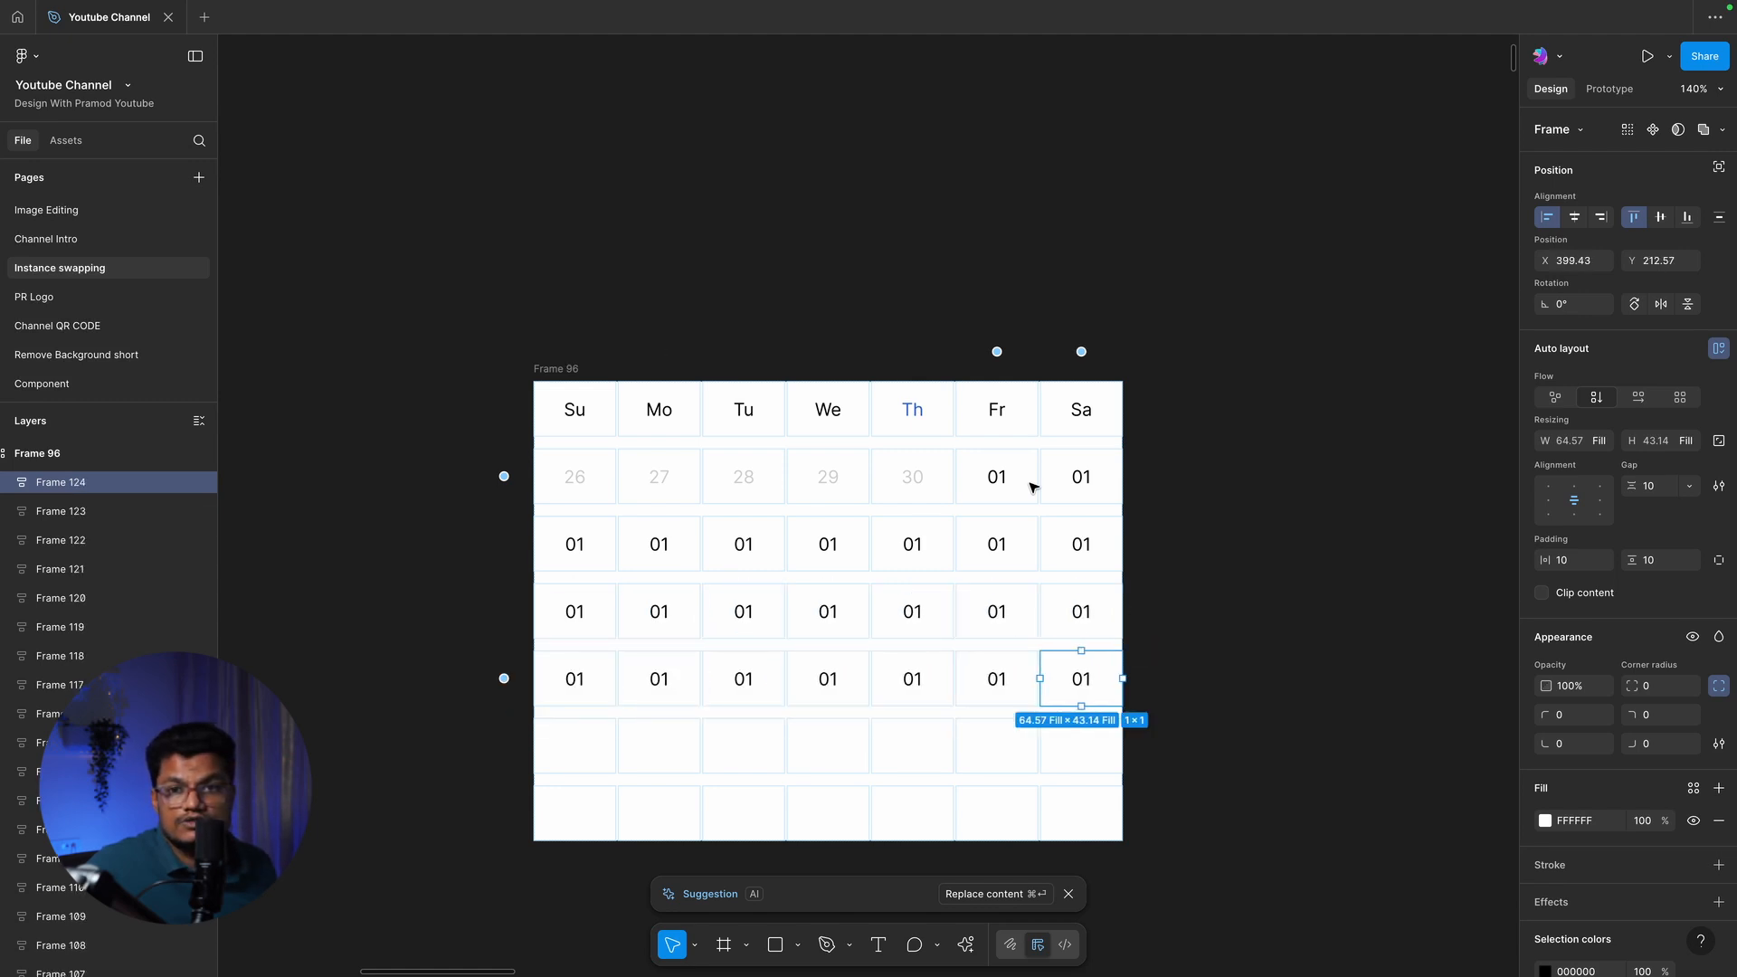
key("super+d")
key("super+d")
key("super+d")
key("super+d")
key("super+d")
key("super+d")
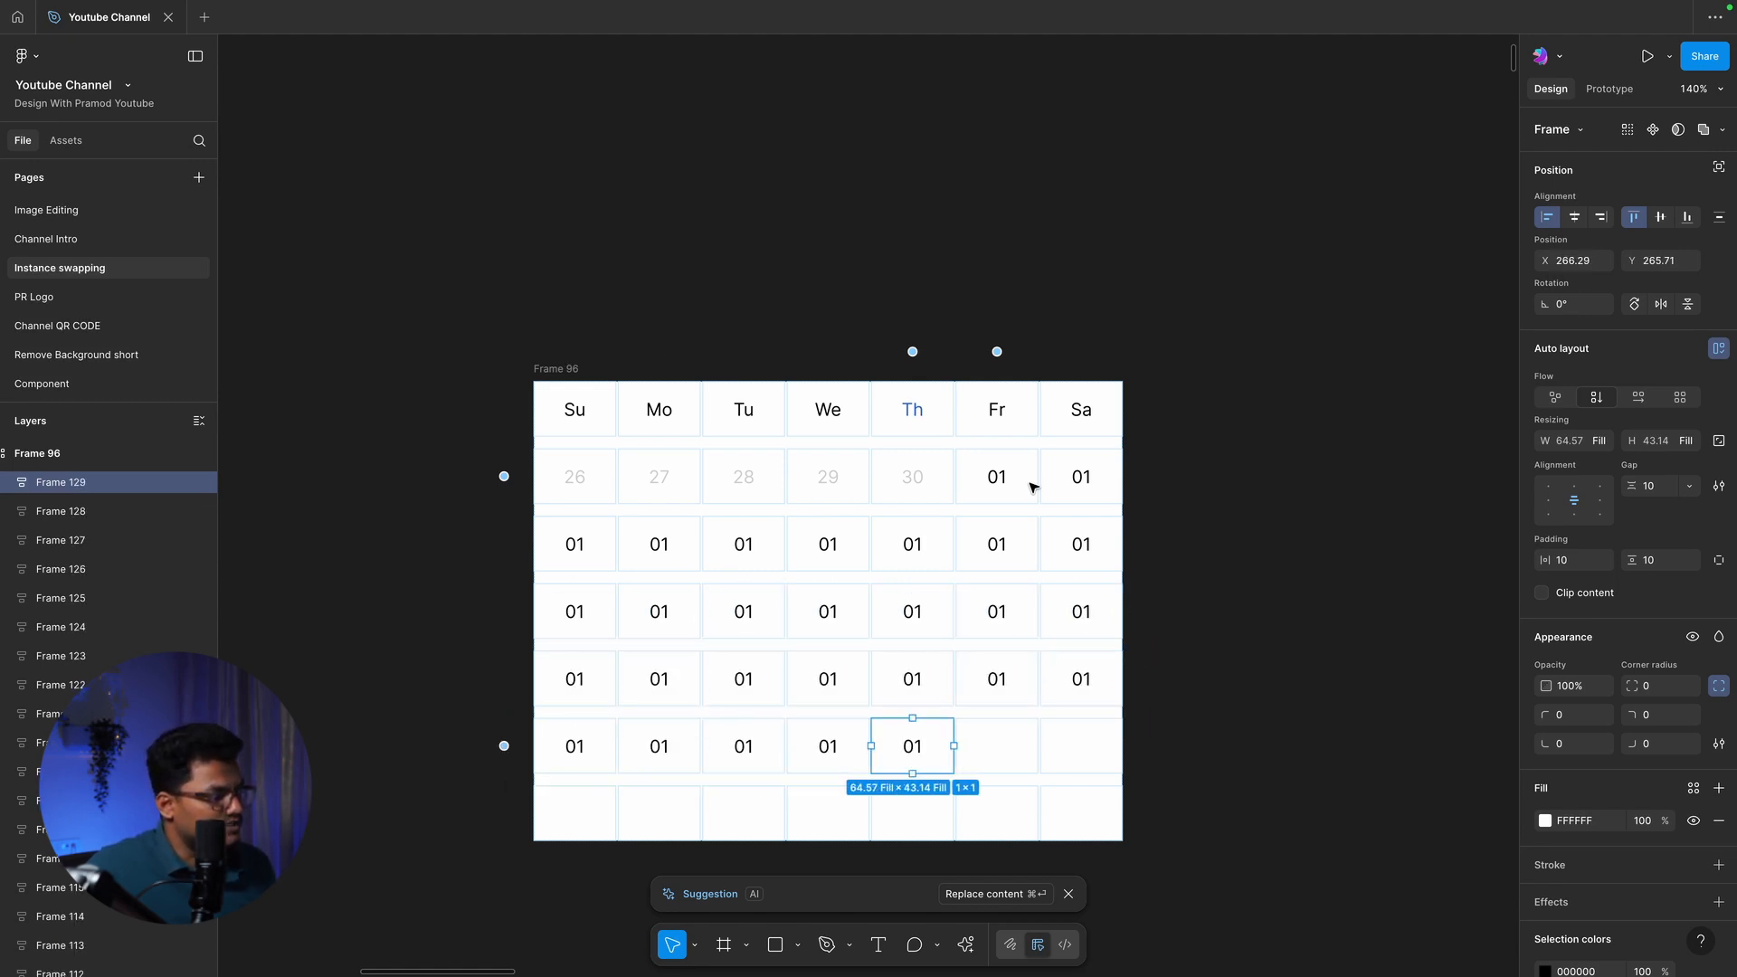
key("super+d")
key("super+d")
Rewrite the 01 cells from Fr in the first date row to Su in the last with "please rewrite numbers ranging from 01 to 31"
scroll(1032, 488, "up", 10)
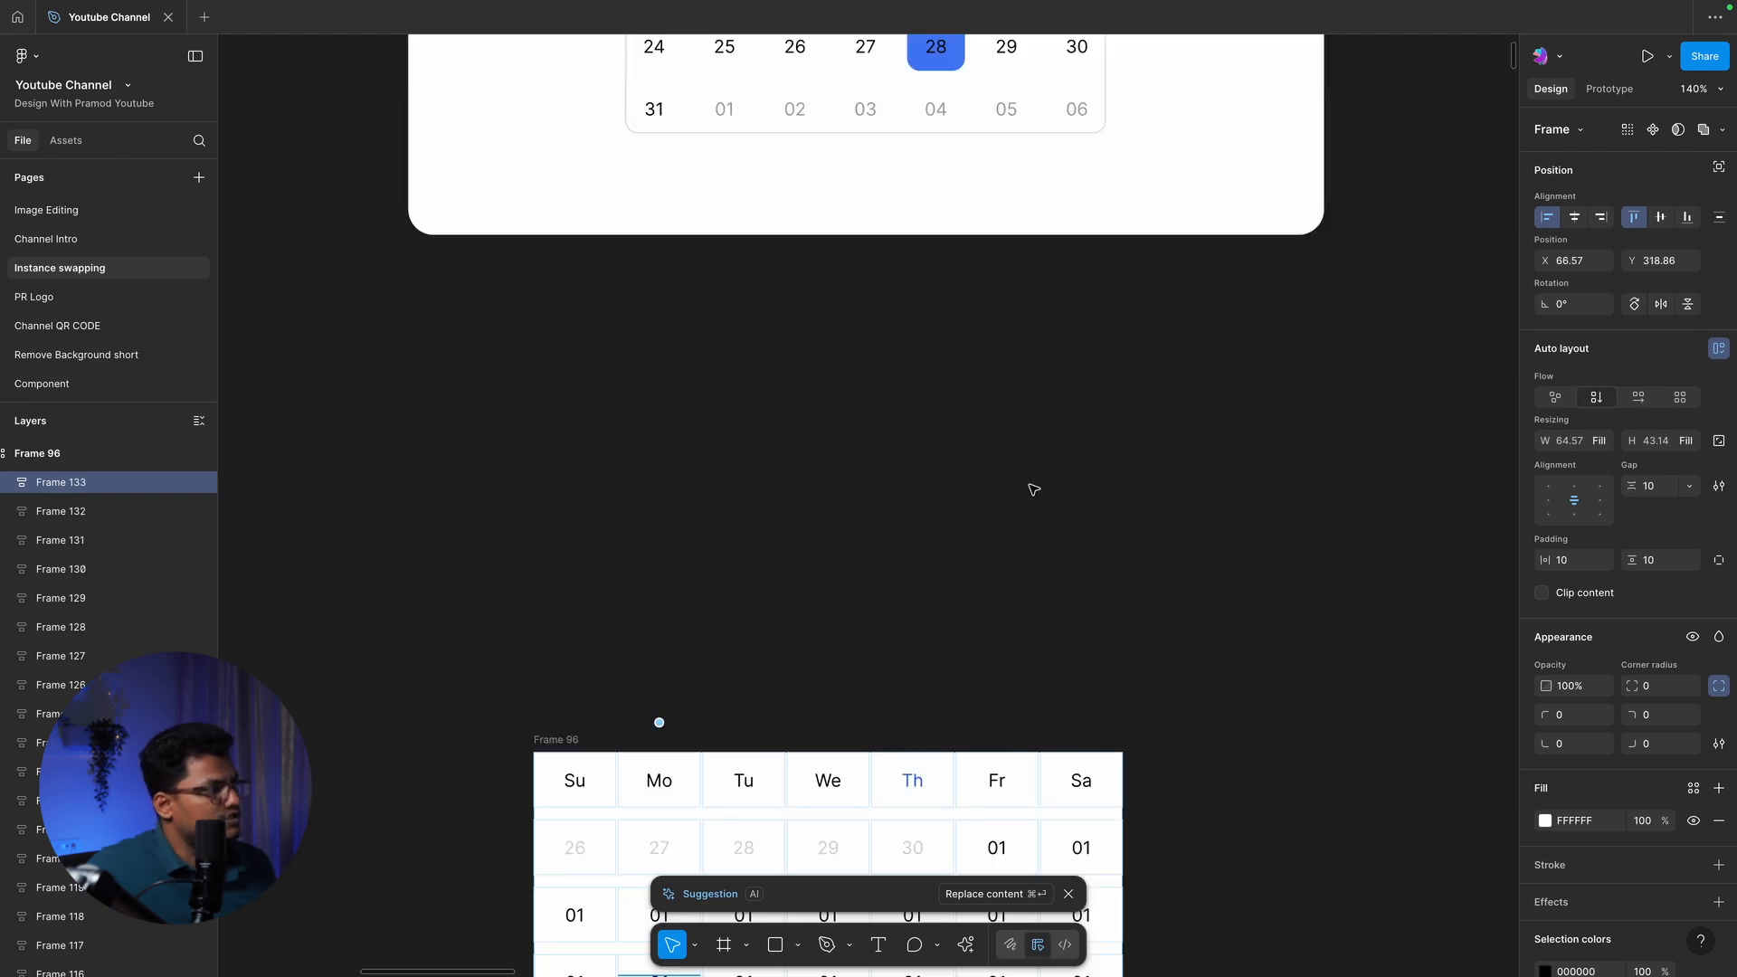
scroll(1032, 489, "up", 2)
scroll(1032, 488, "down", 12)
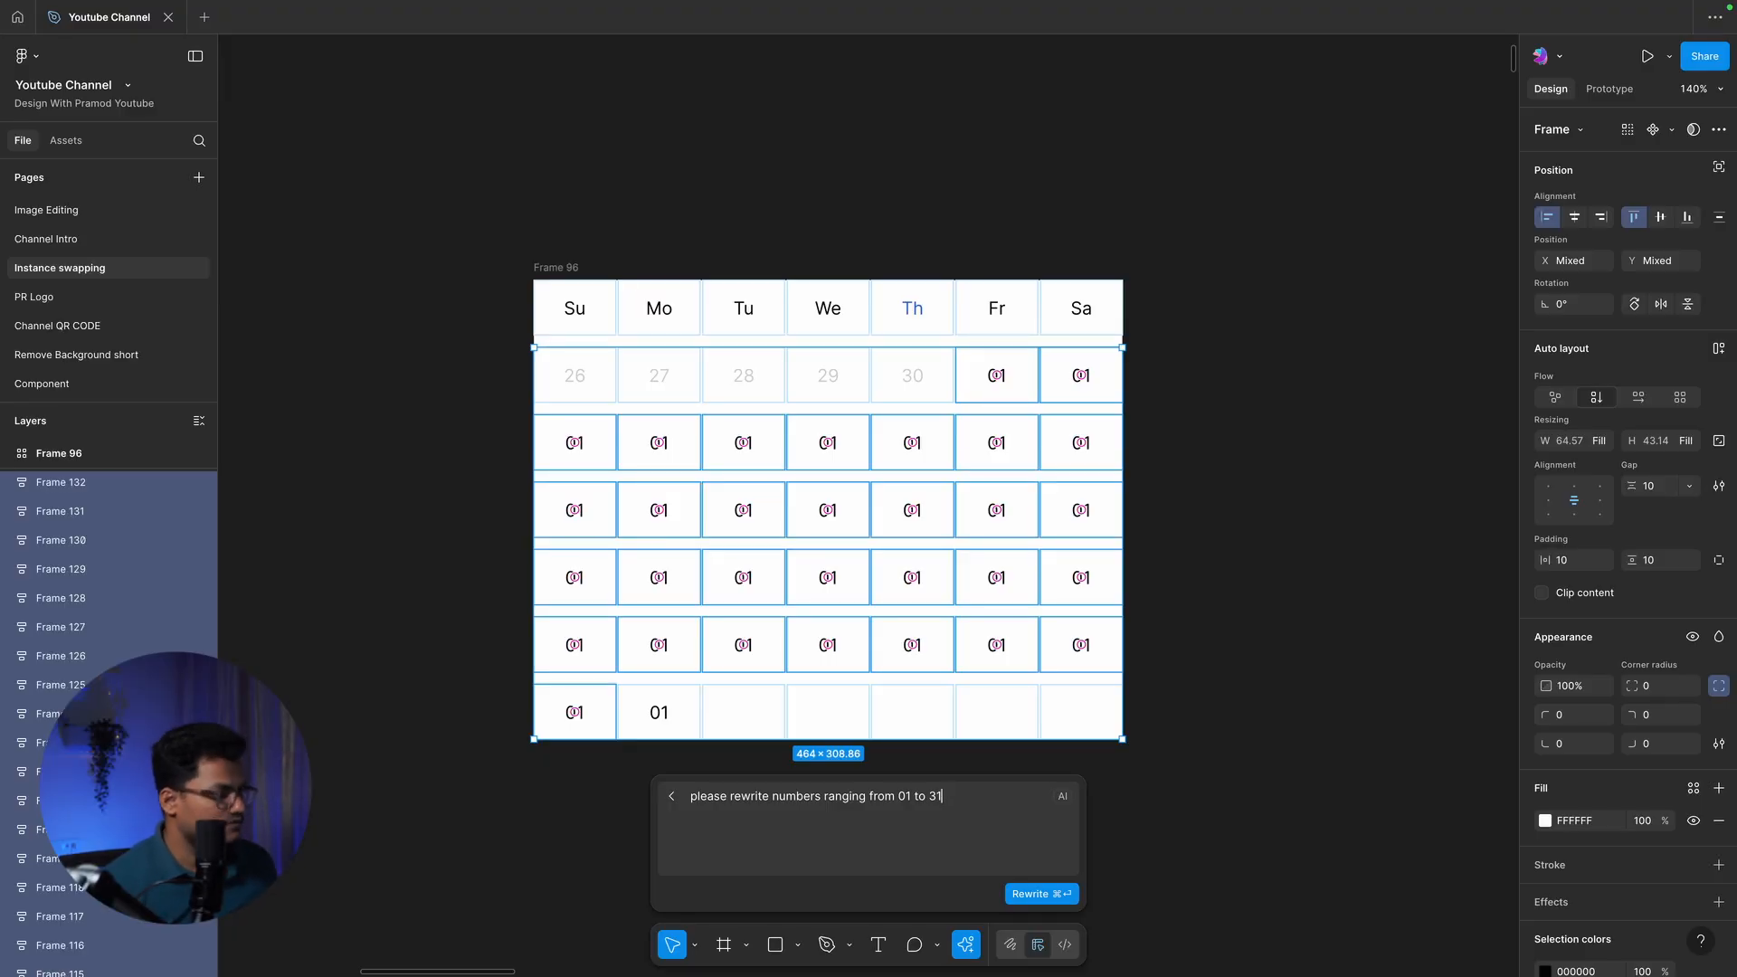
key("super+Return")
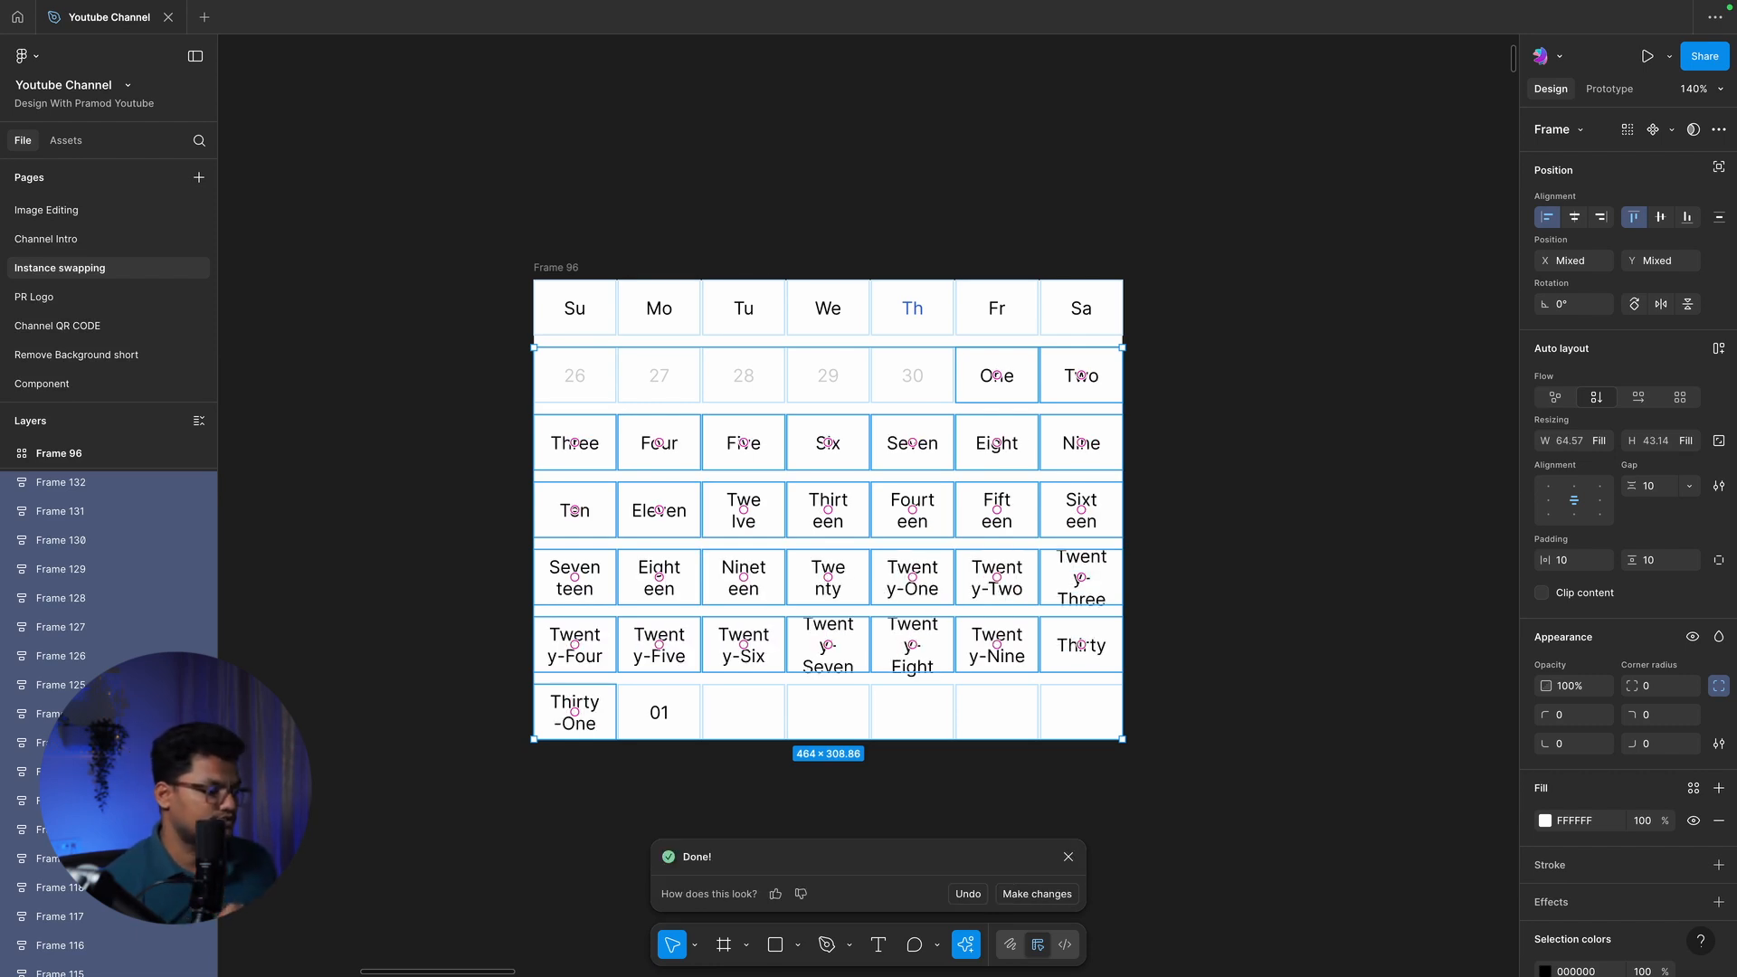
Rewrite the spelled-out dates with the AI prompt "change these to integer numbers"
left_click(1035, 895)
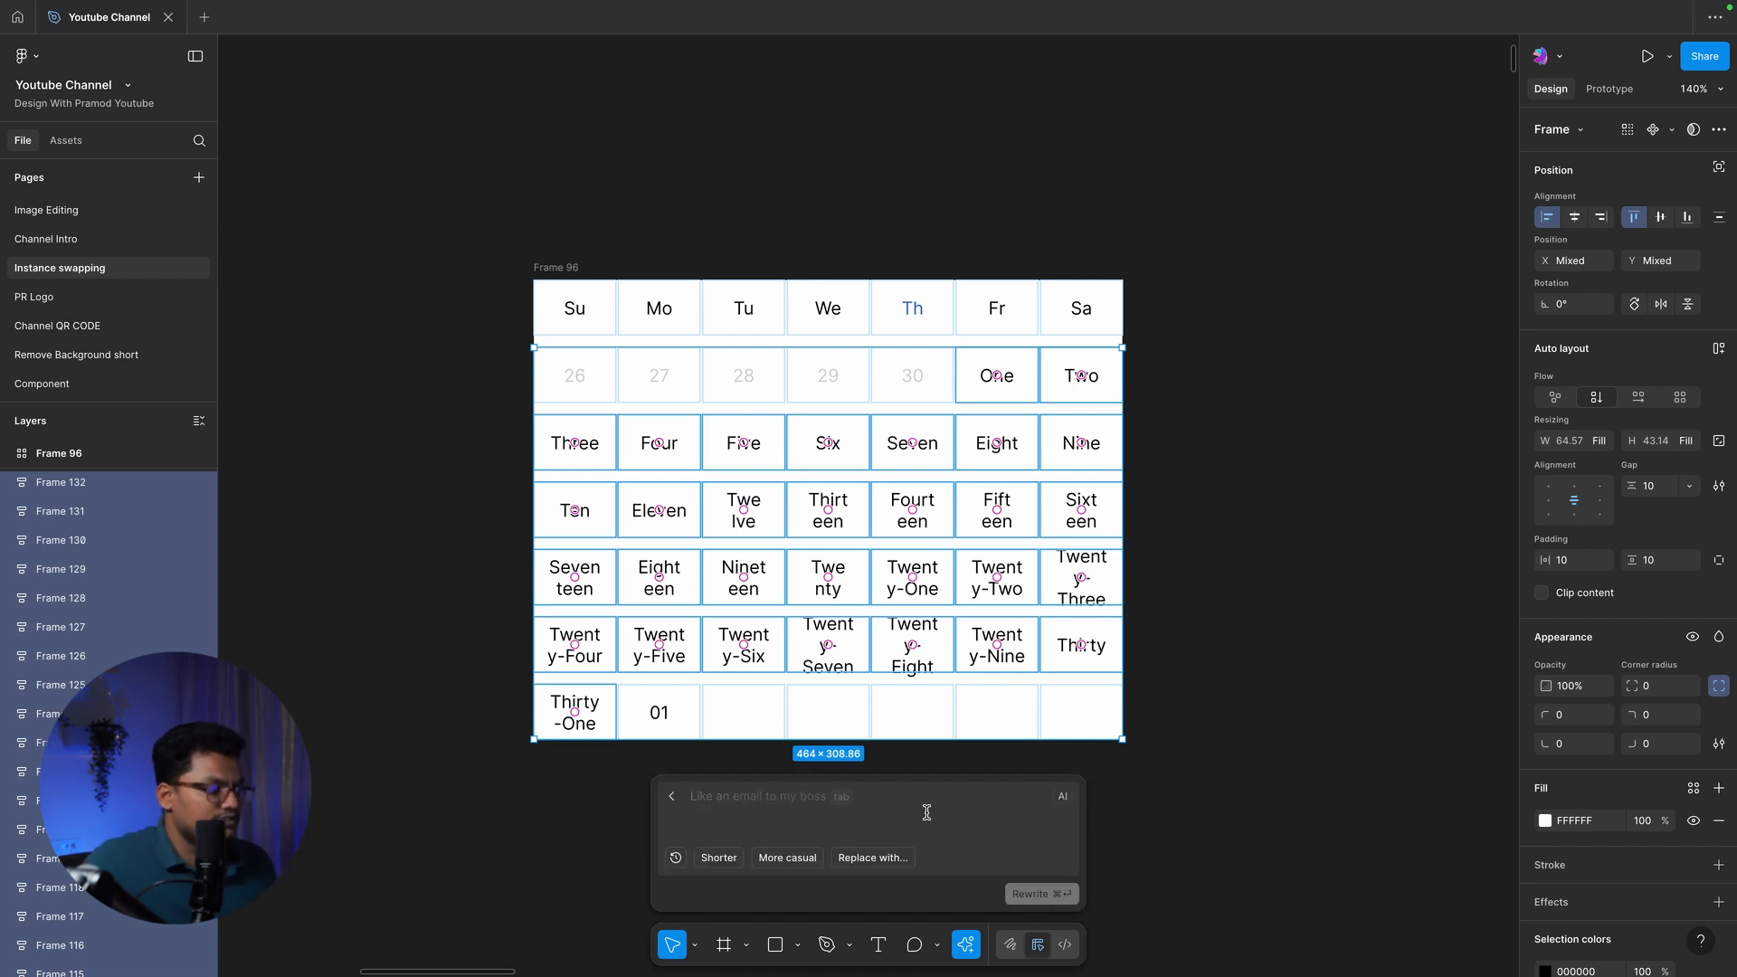
type("change thes")
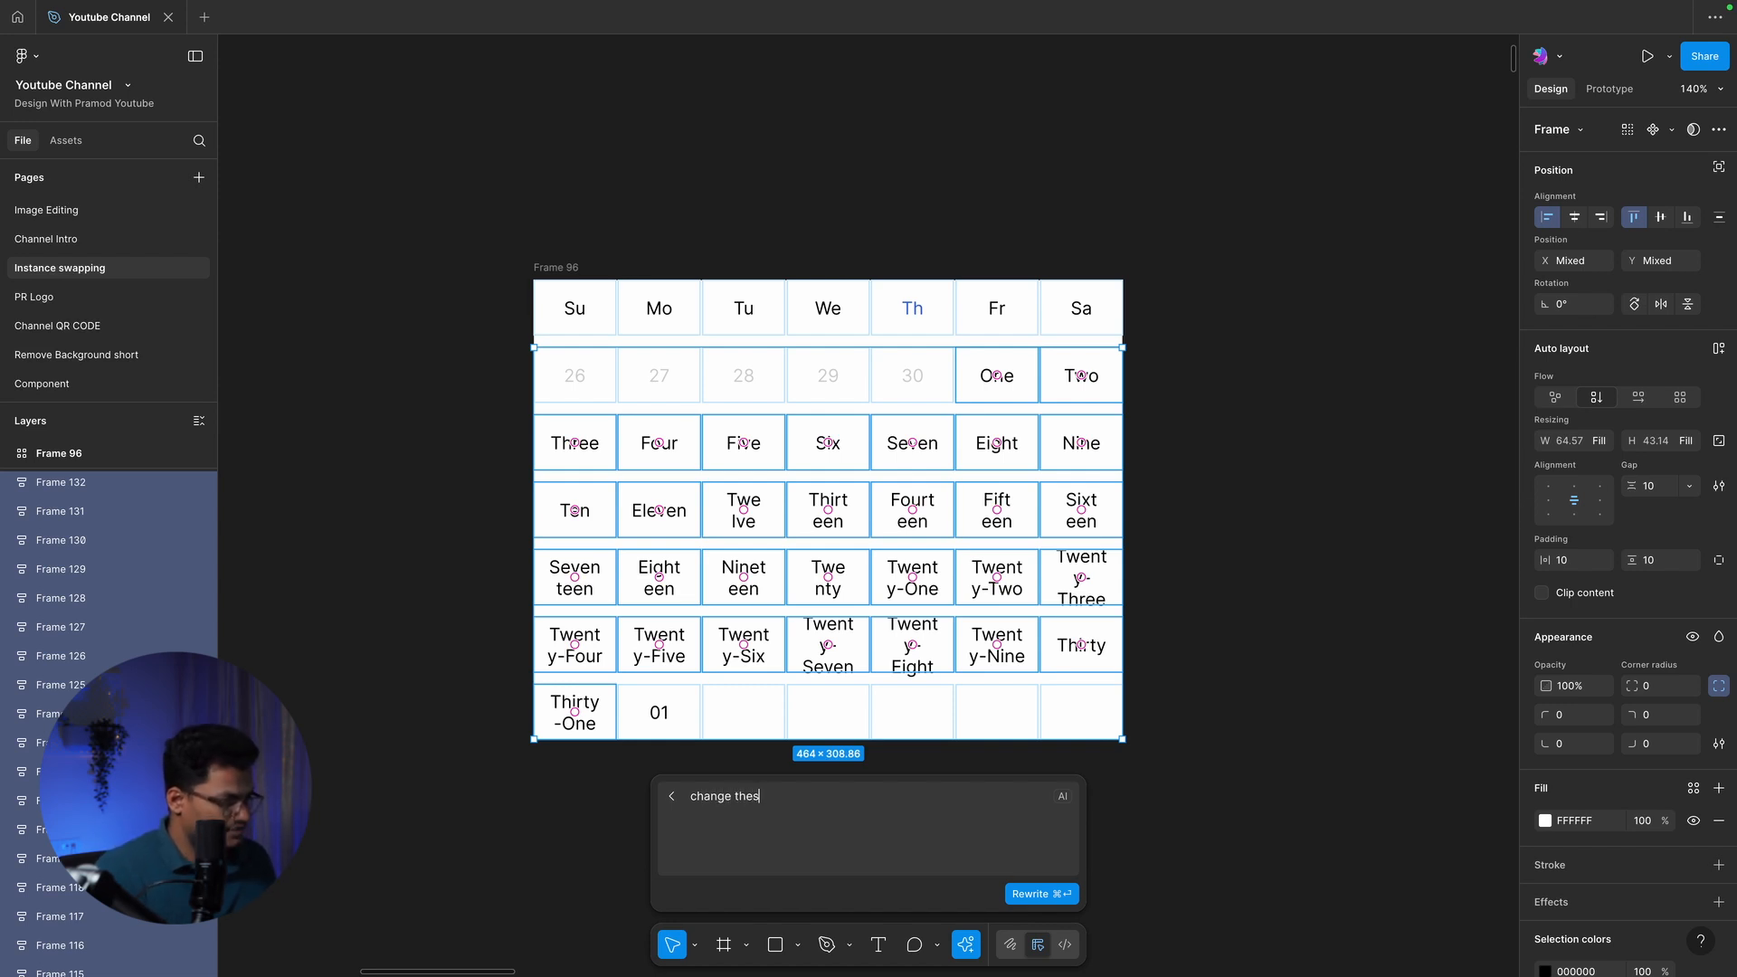
type("e to integer numbers")
key("super+Return")
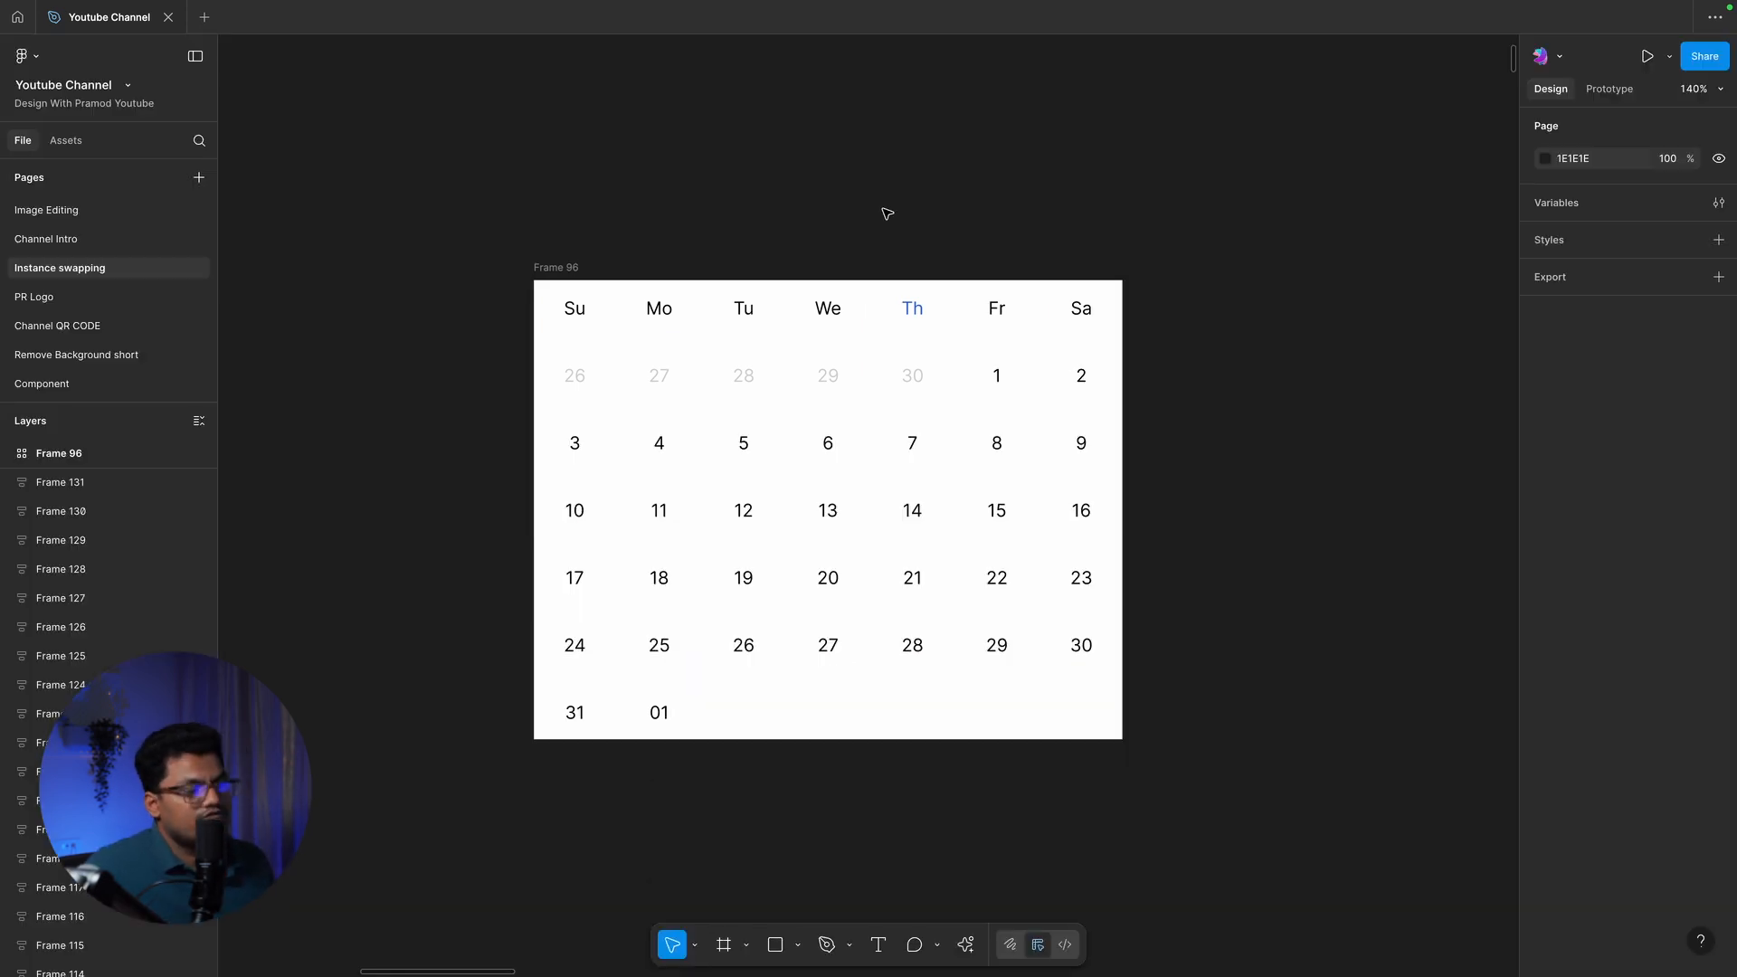
Copy the date cells 1 to 6 and paste them after the 01 cell in the last row
scroll(886, 213, "up", 2)
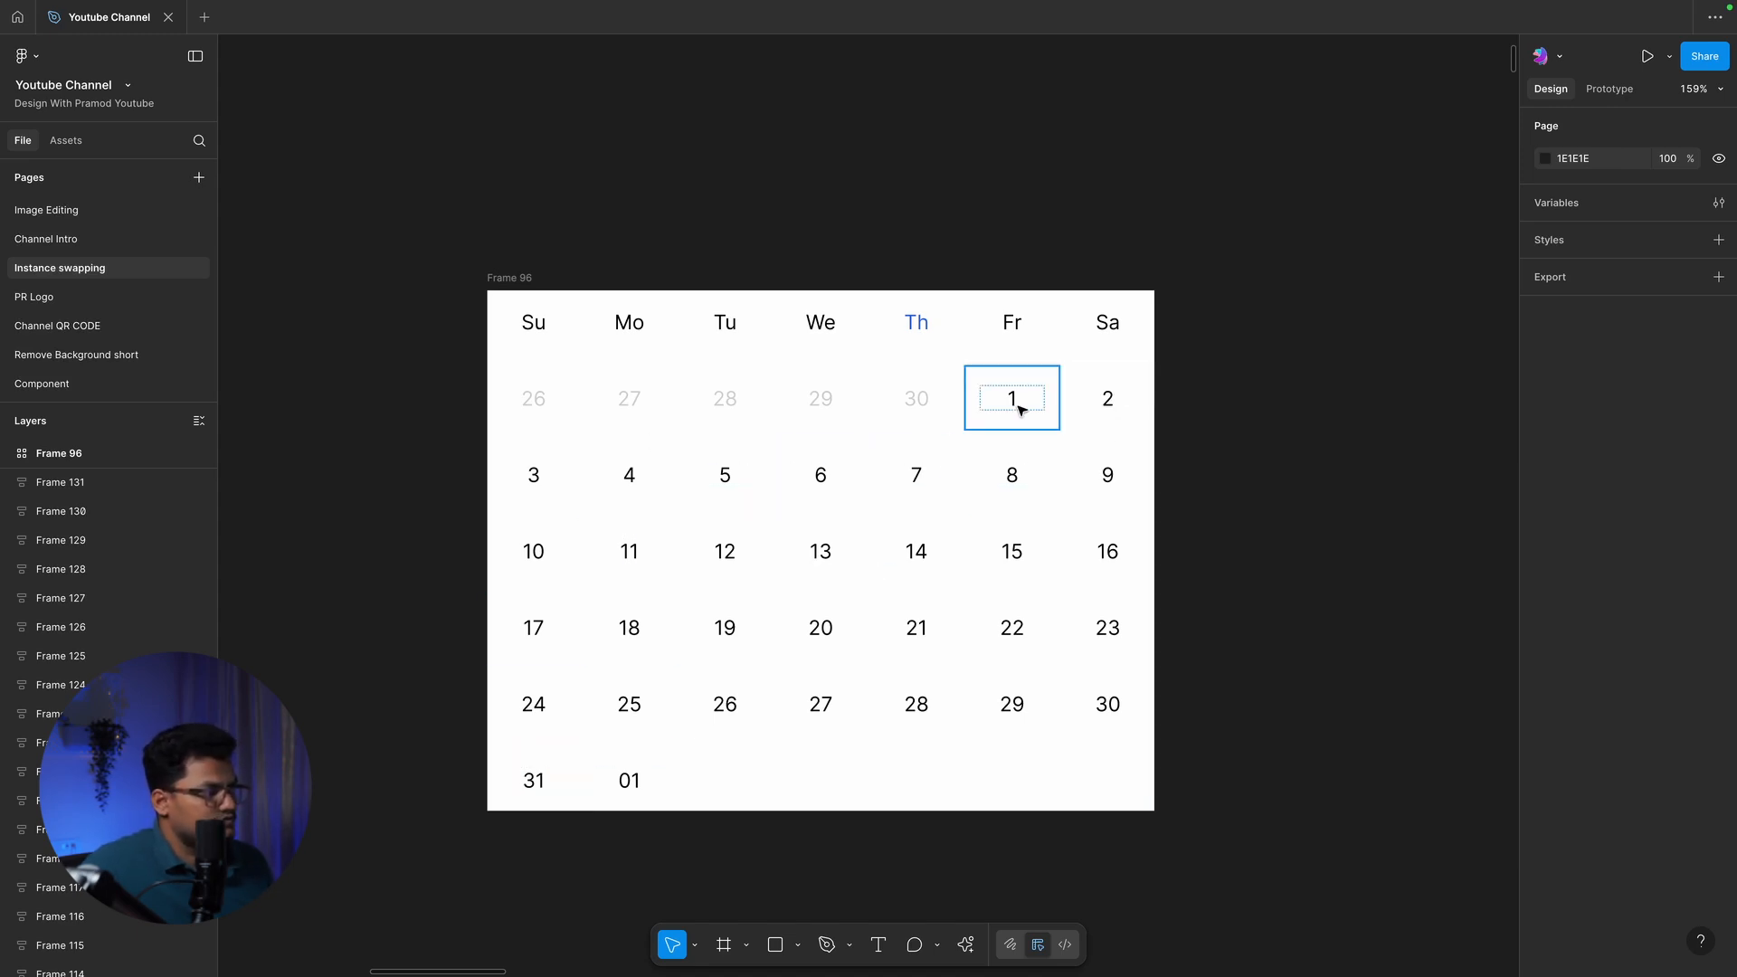
left_click(1056, 399)
left_click(1125, 171)
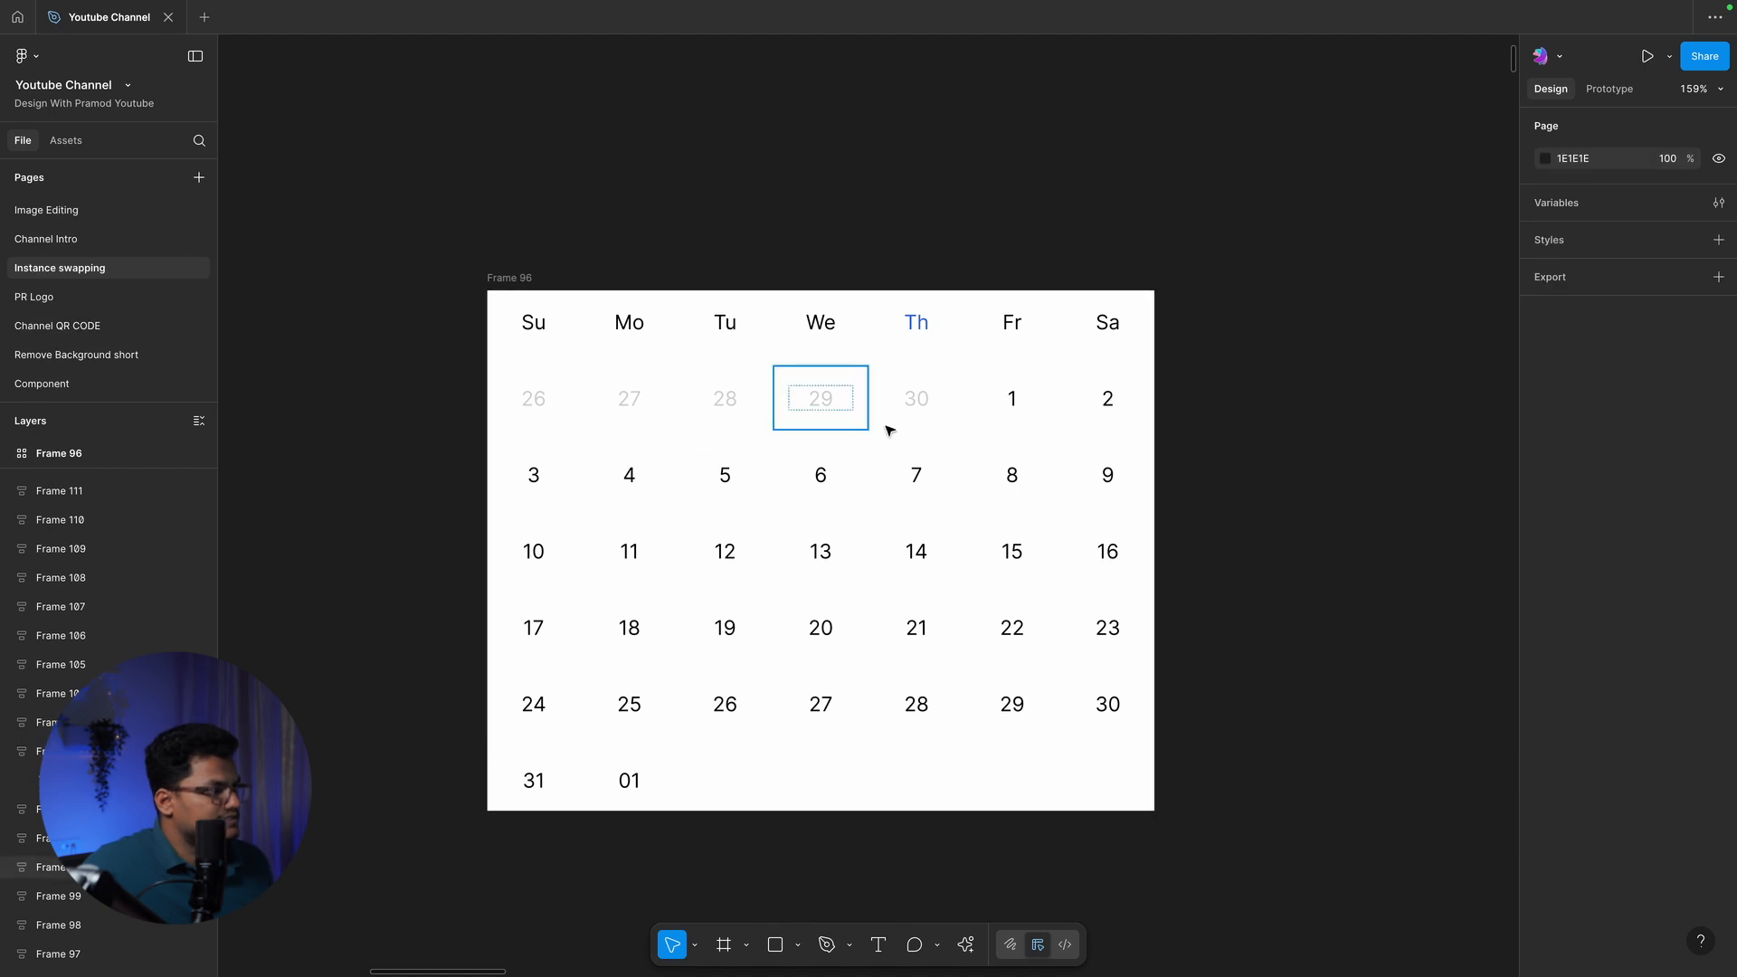
left_click(1112, 401, "shift")
left_click(554, 497, "shift")
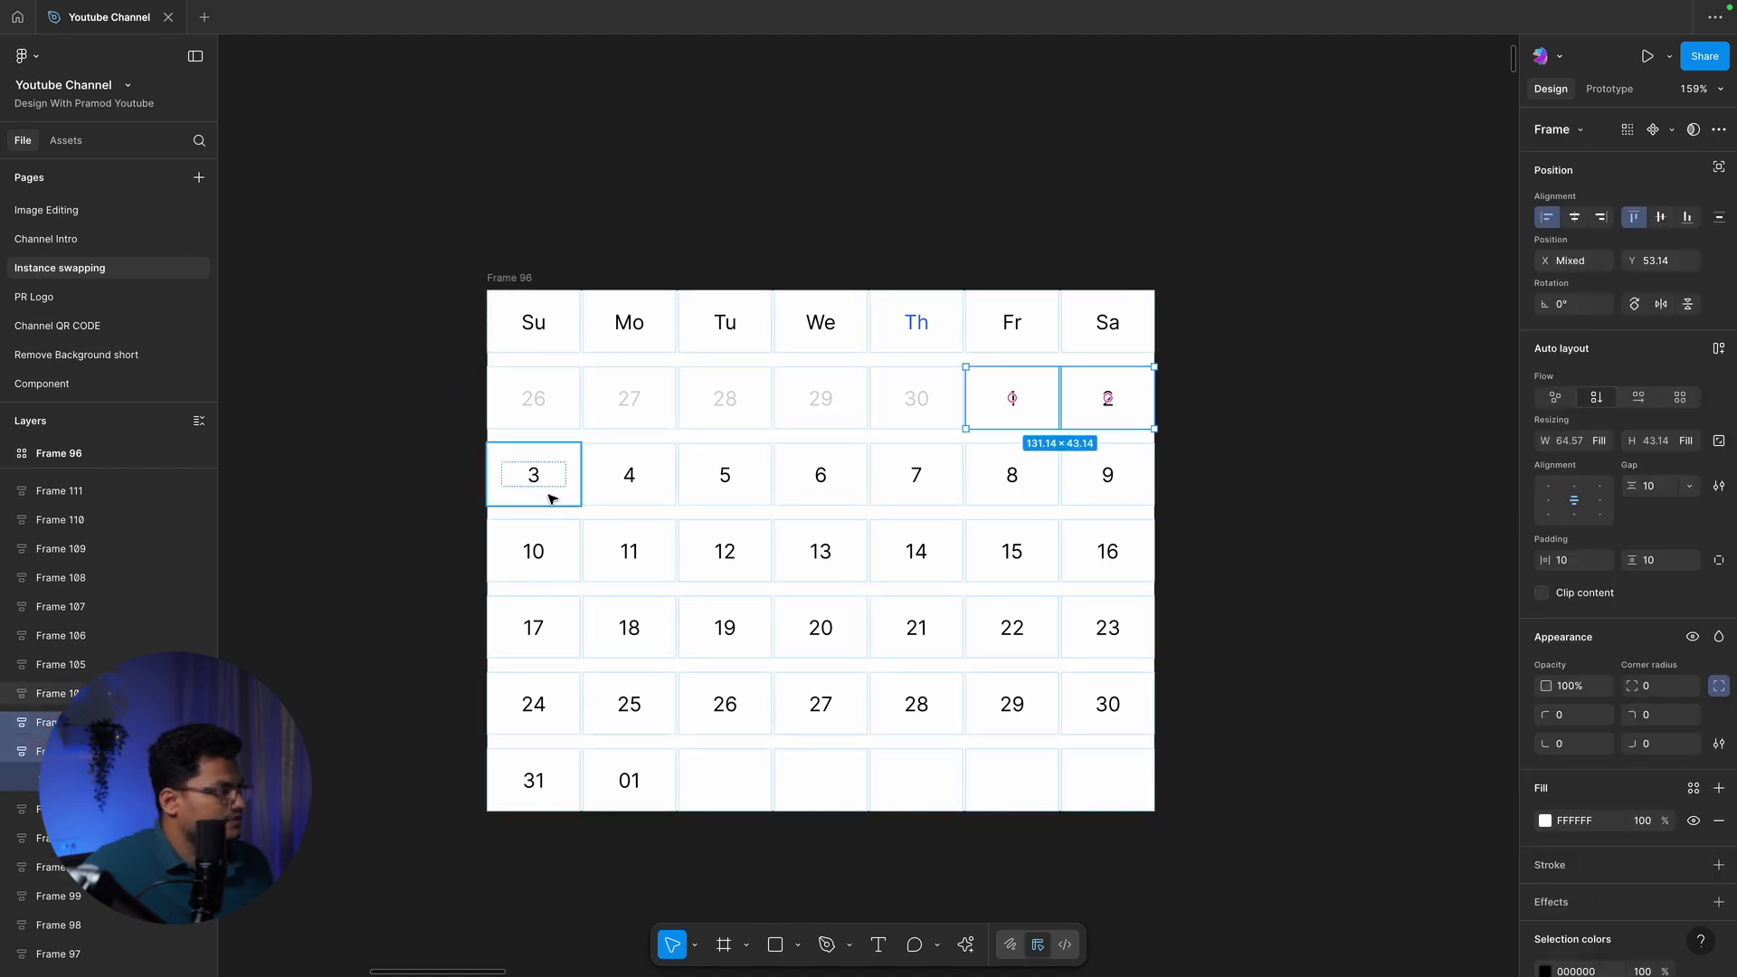
left_click(628, 481, "shift")
left_click(742, 488, "shift")
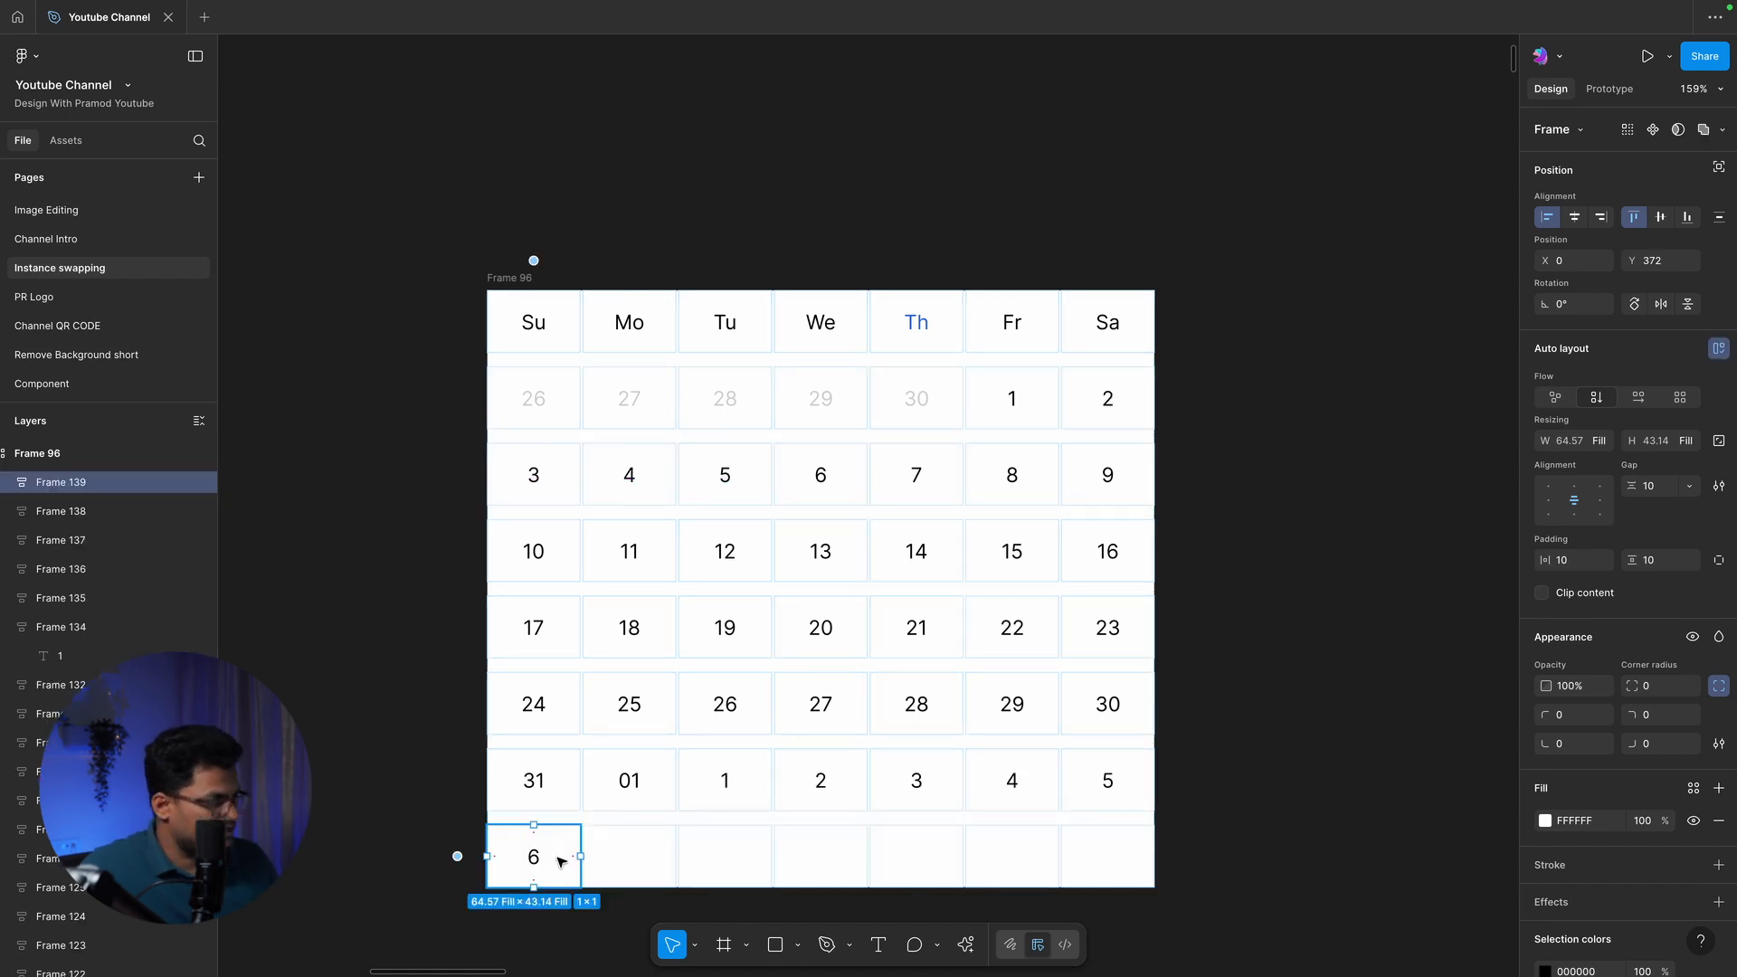
Delete the surplus 6 cell from the extra bottom row and set the calendar grid to 7 × 7
key("Delete")
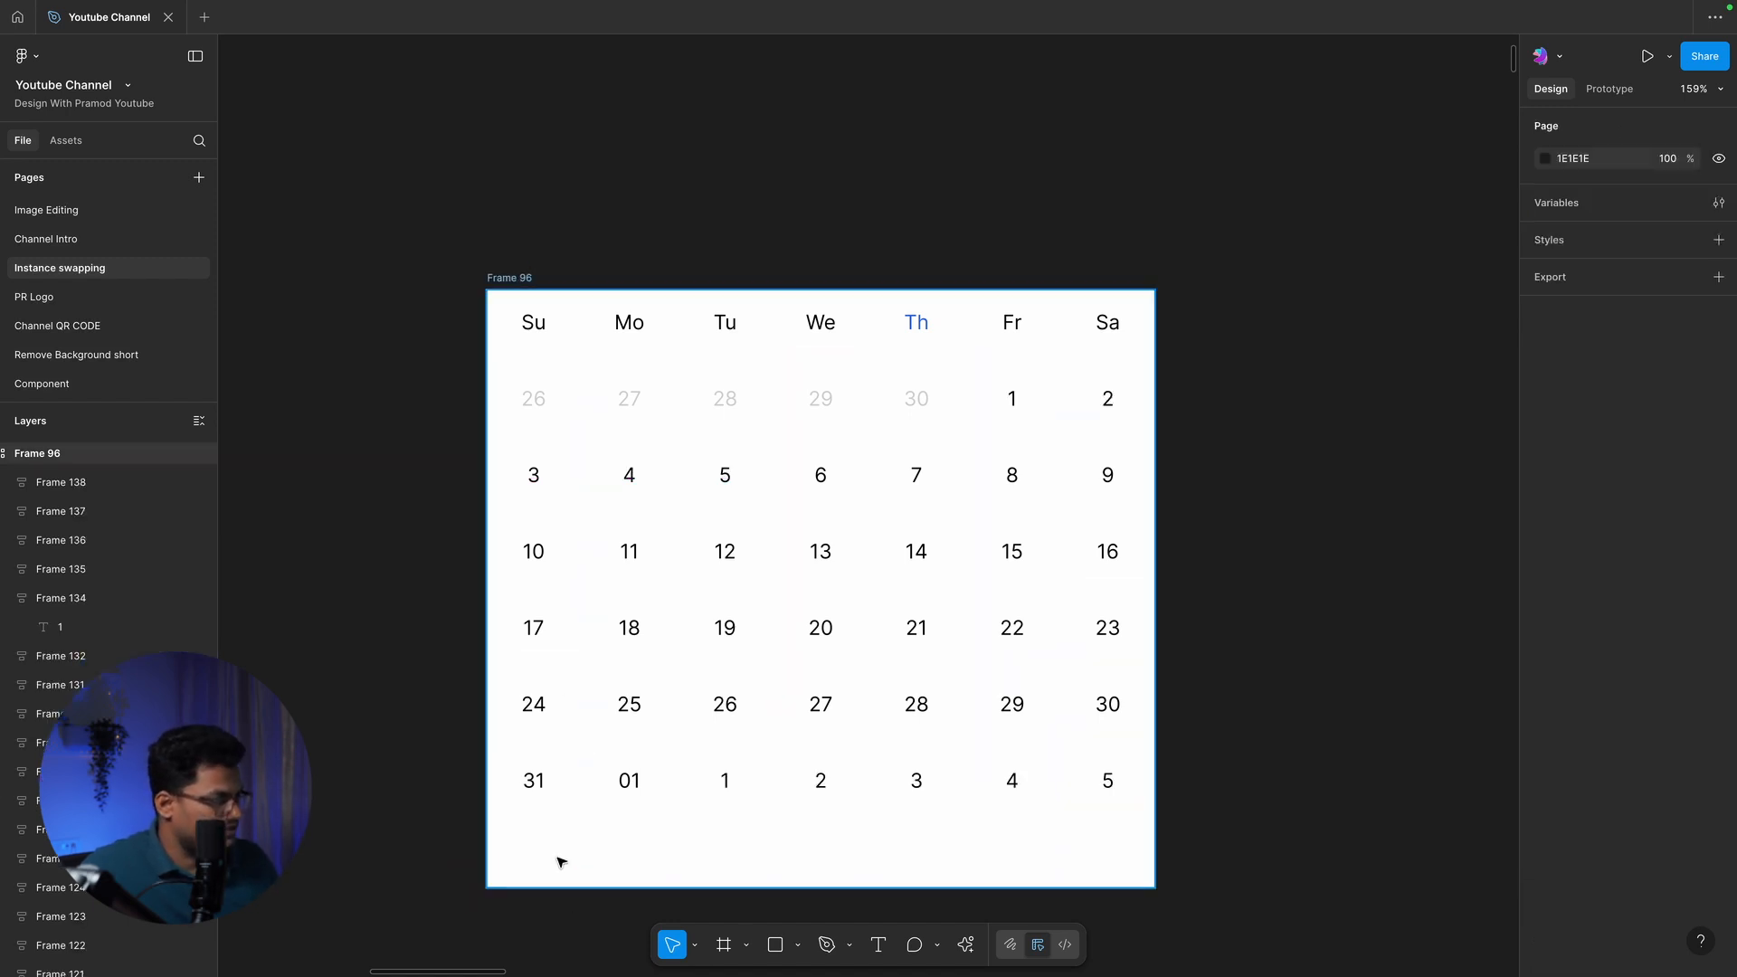
left_click(525, 278)
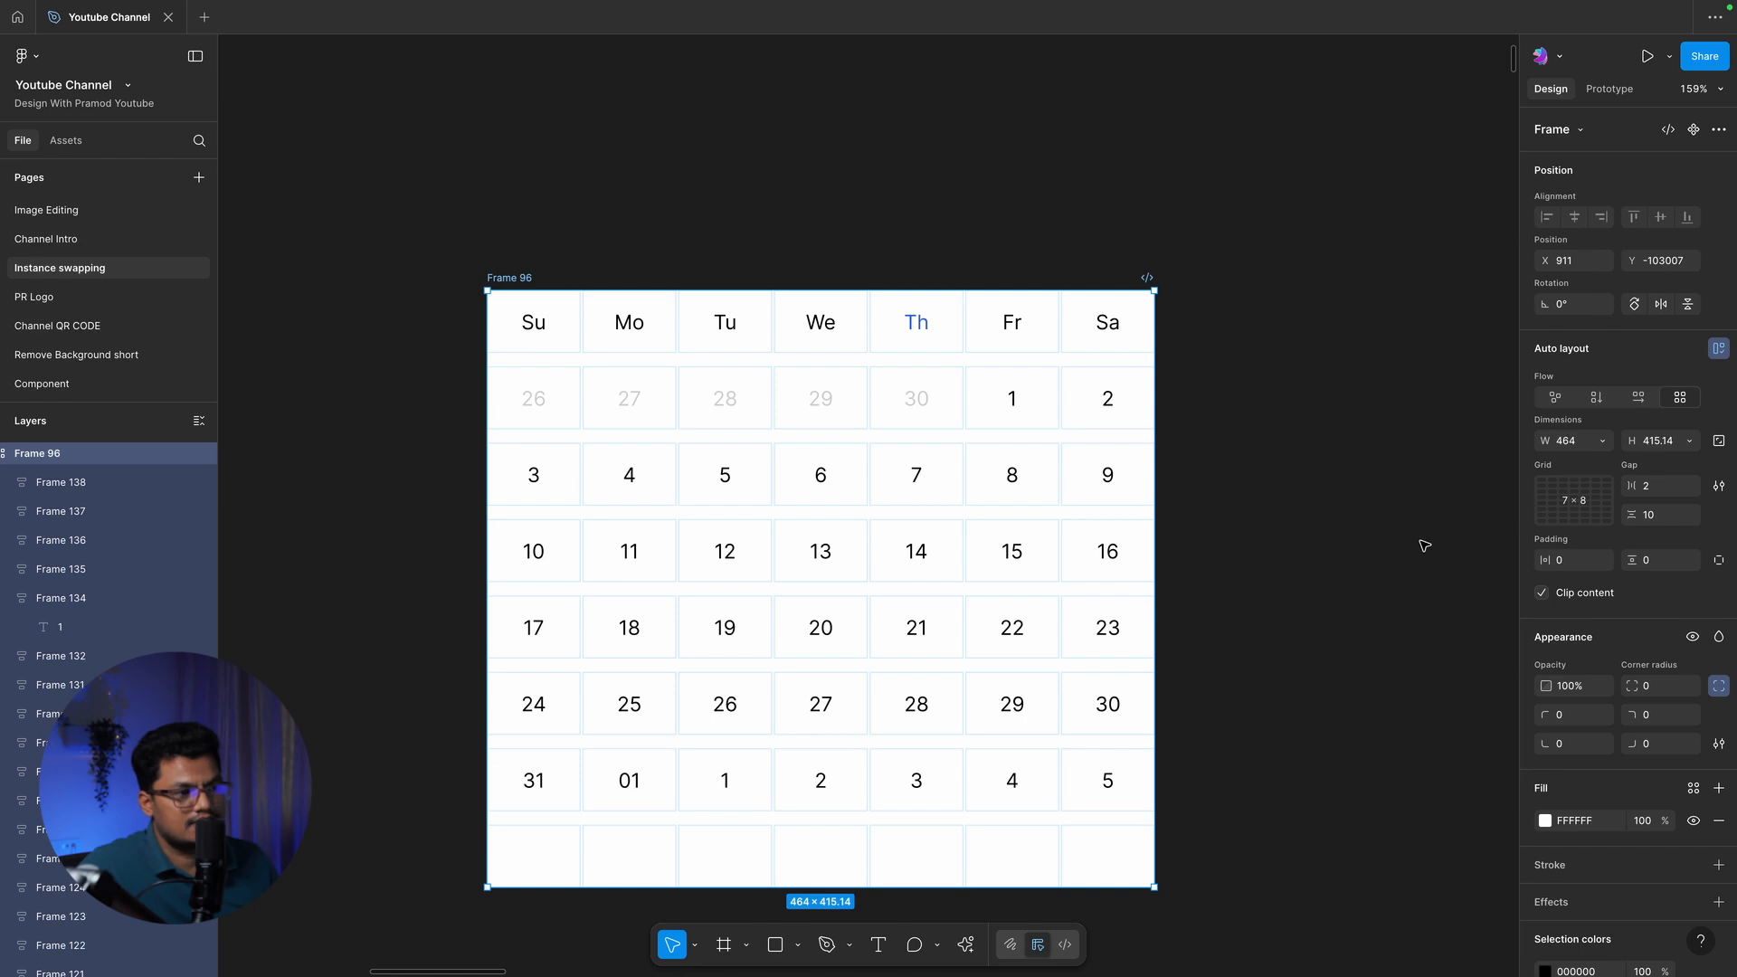
left_click(1566, 509)
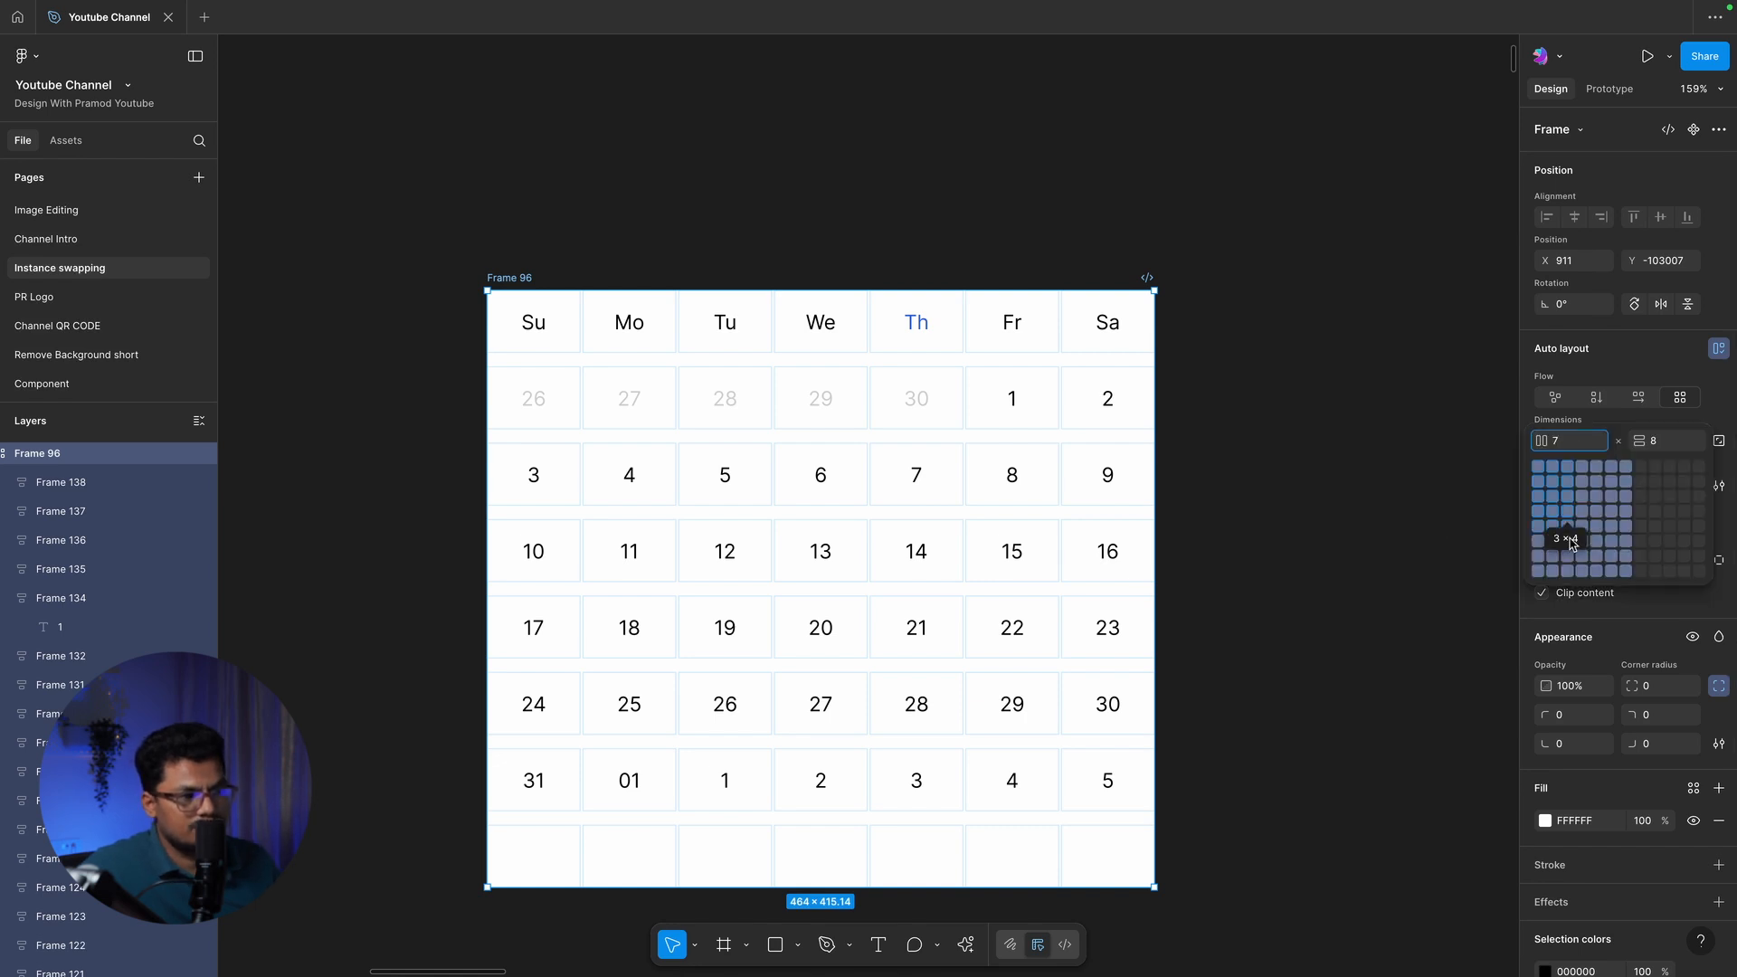
left_click(1626, 563)
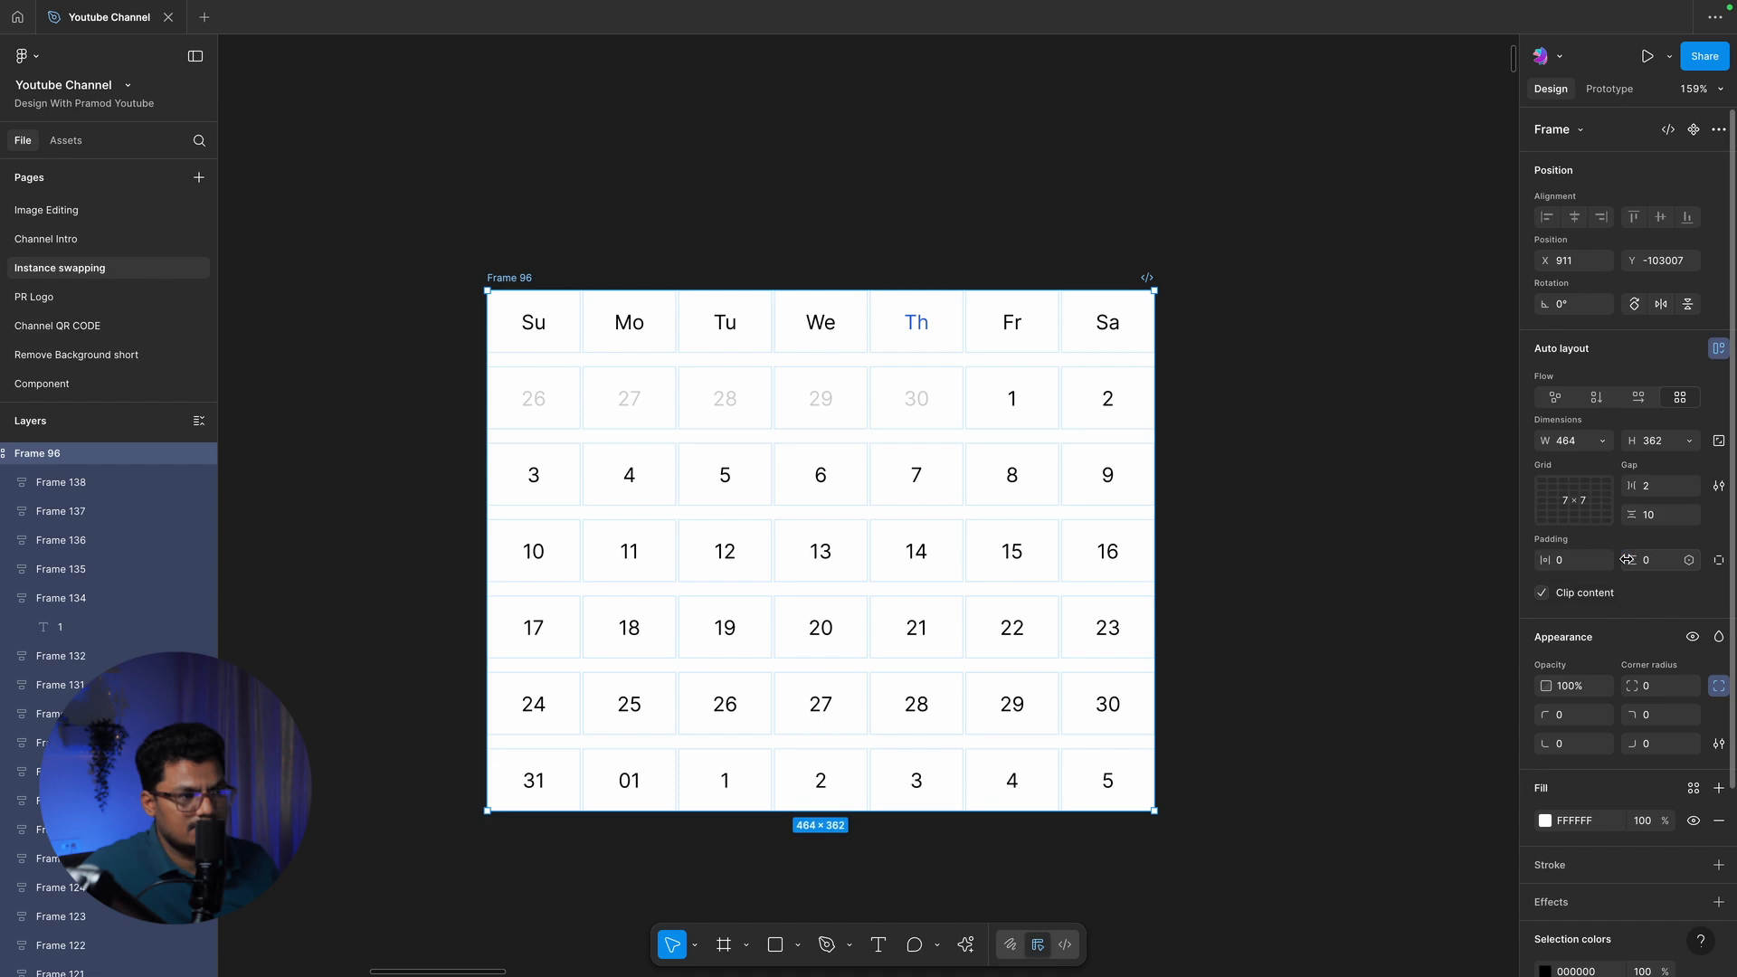
Move the calendar grid frame slightly downward on the canvas, to about X 914, Y -102984
left_click(1413, 521)
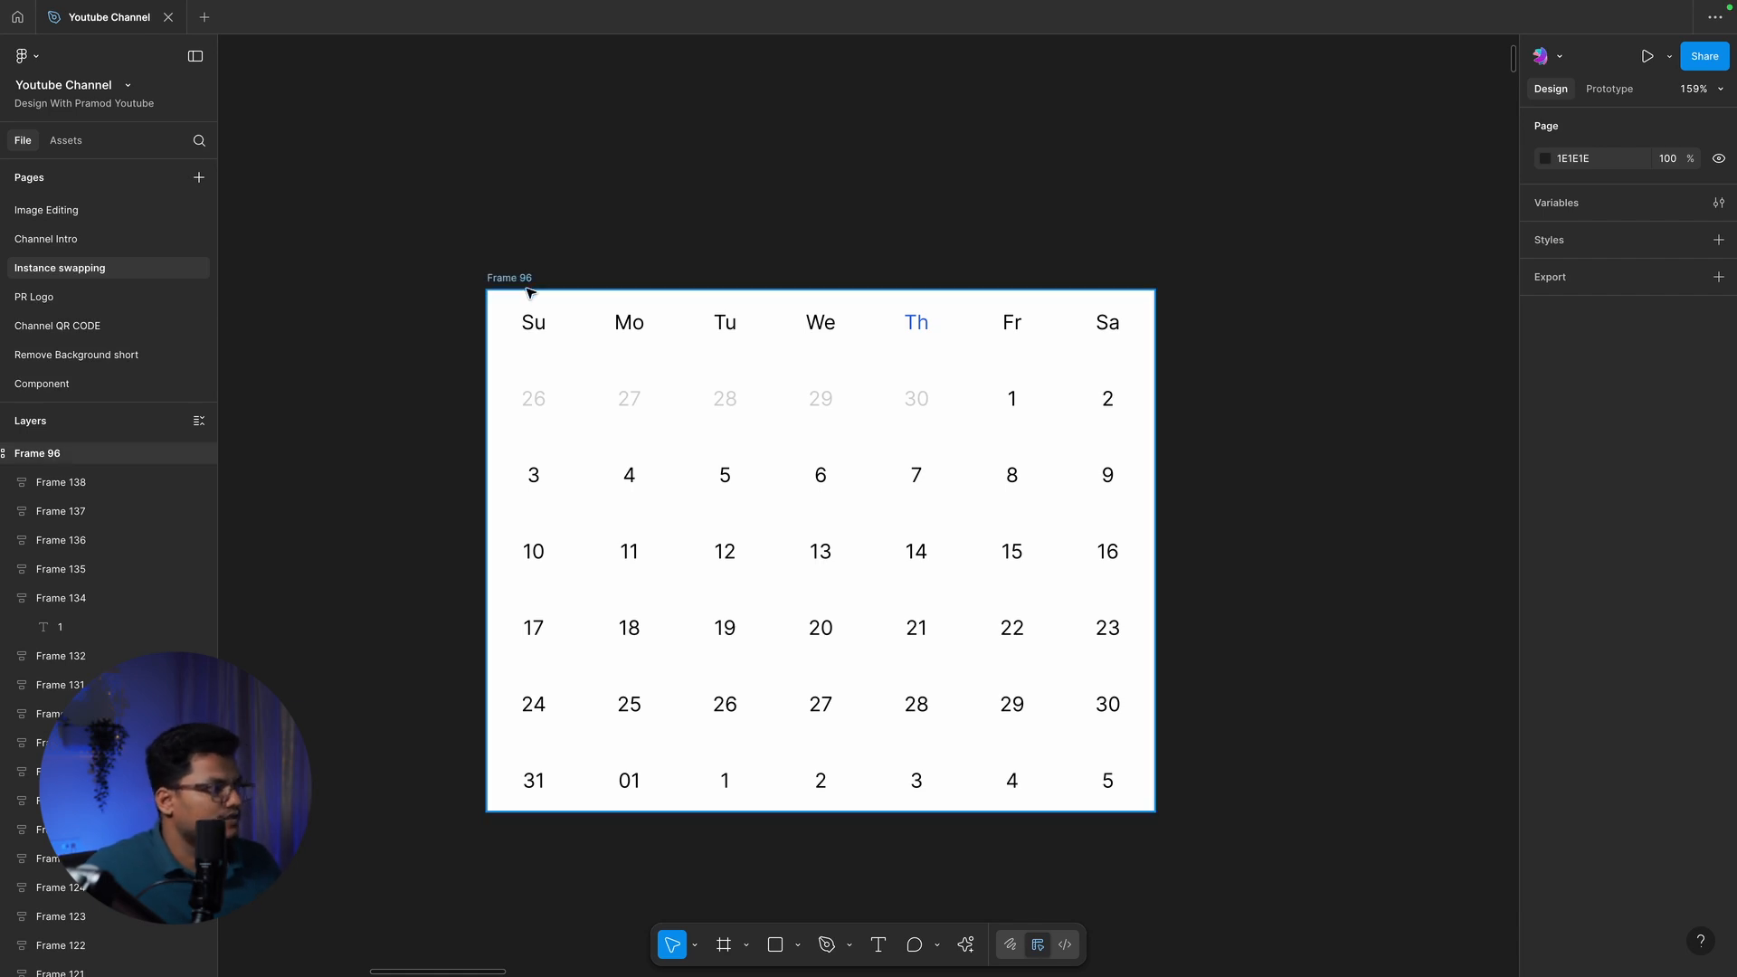
left_click_drag(528, 280, 533, 313)
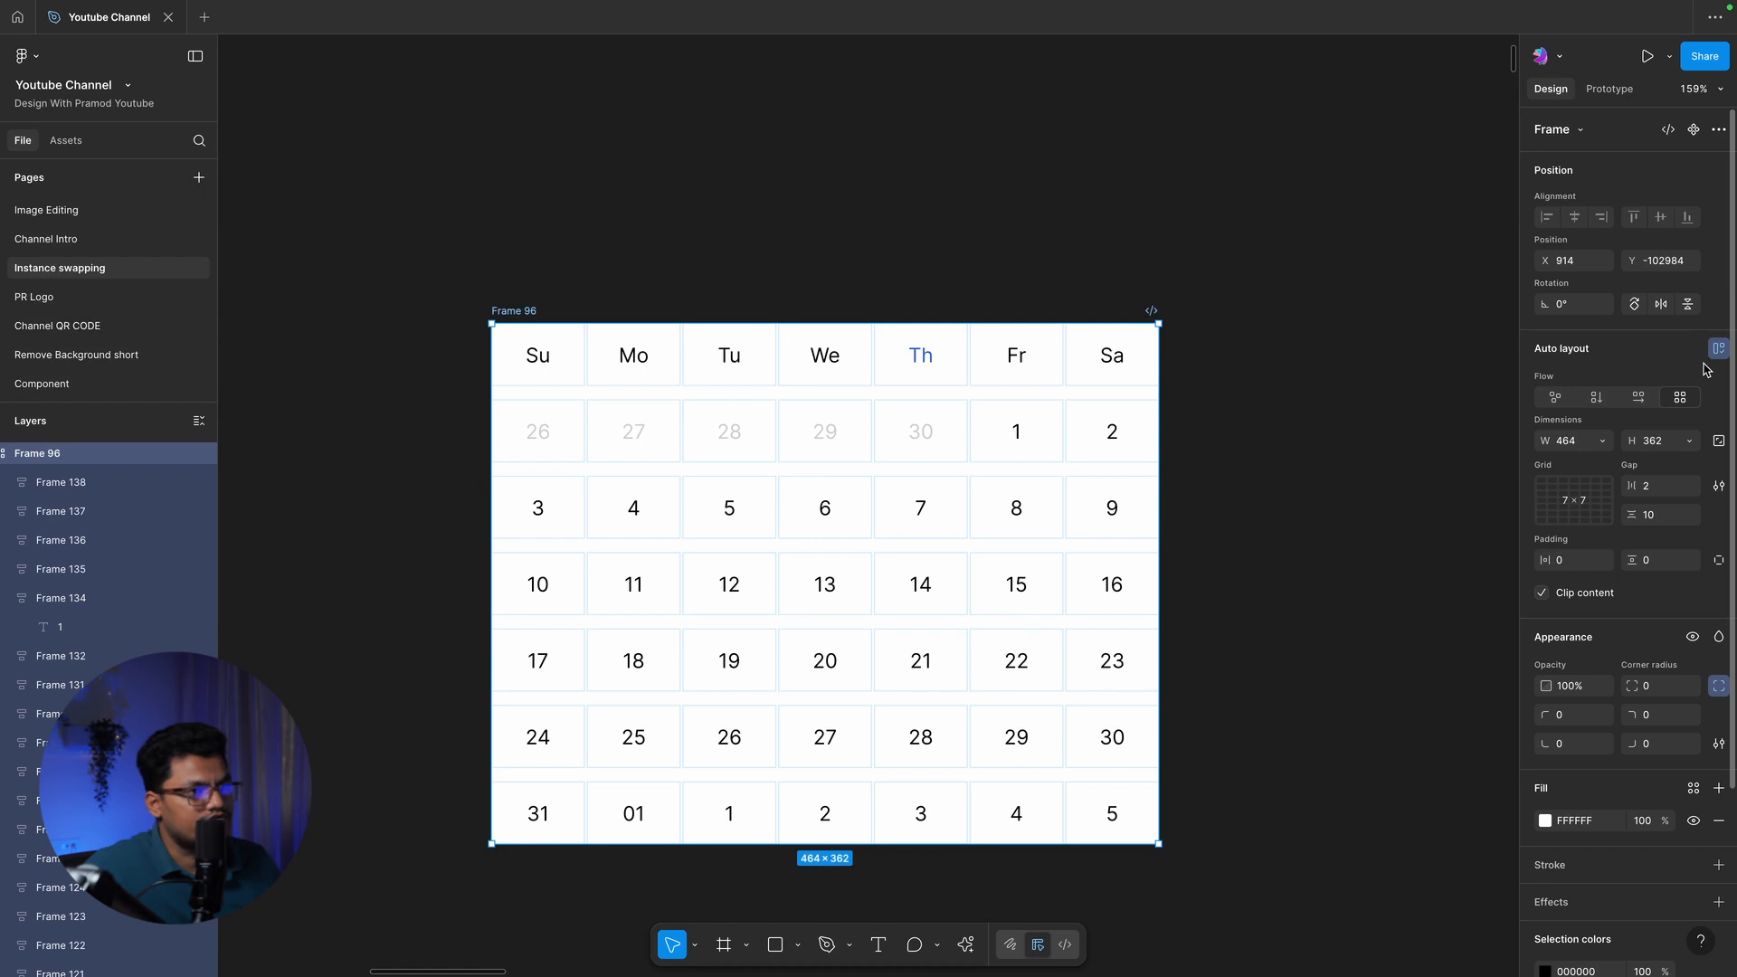
left_click(1393, 308)
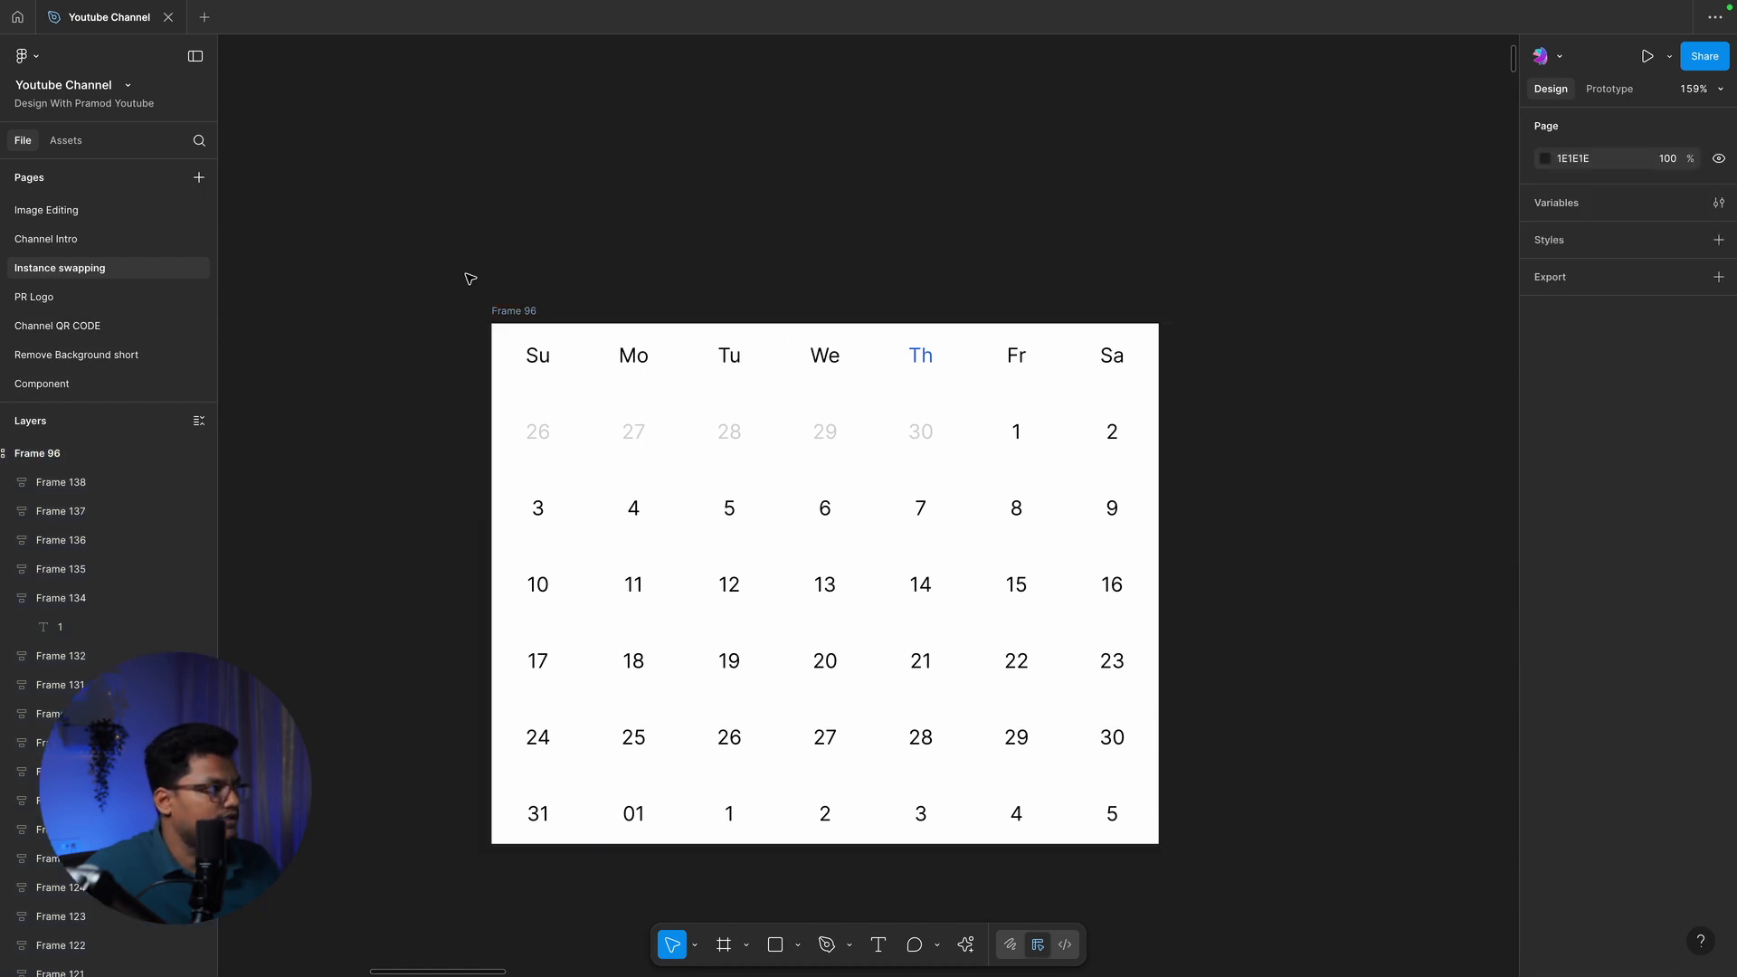
left_click(514, 310)
left_click(748, 205)
Add the text "Custom Header" in the empty canvas area above the calendar grid and wrap it in an auto layout frame
scroll(749, 208, "up", 10)
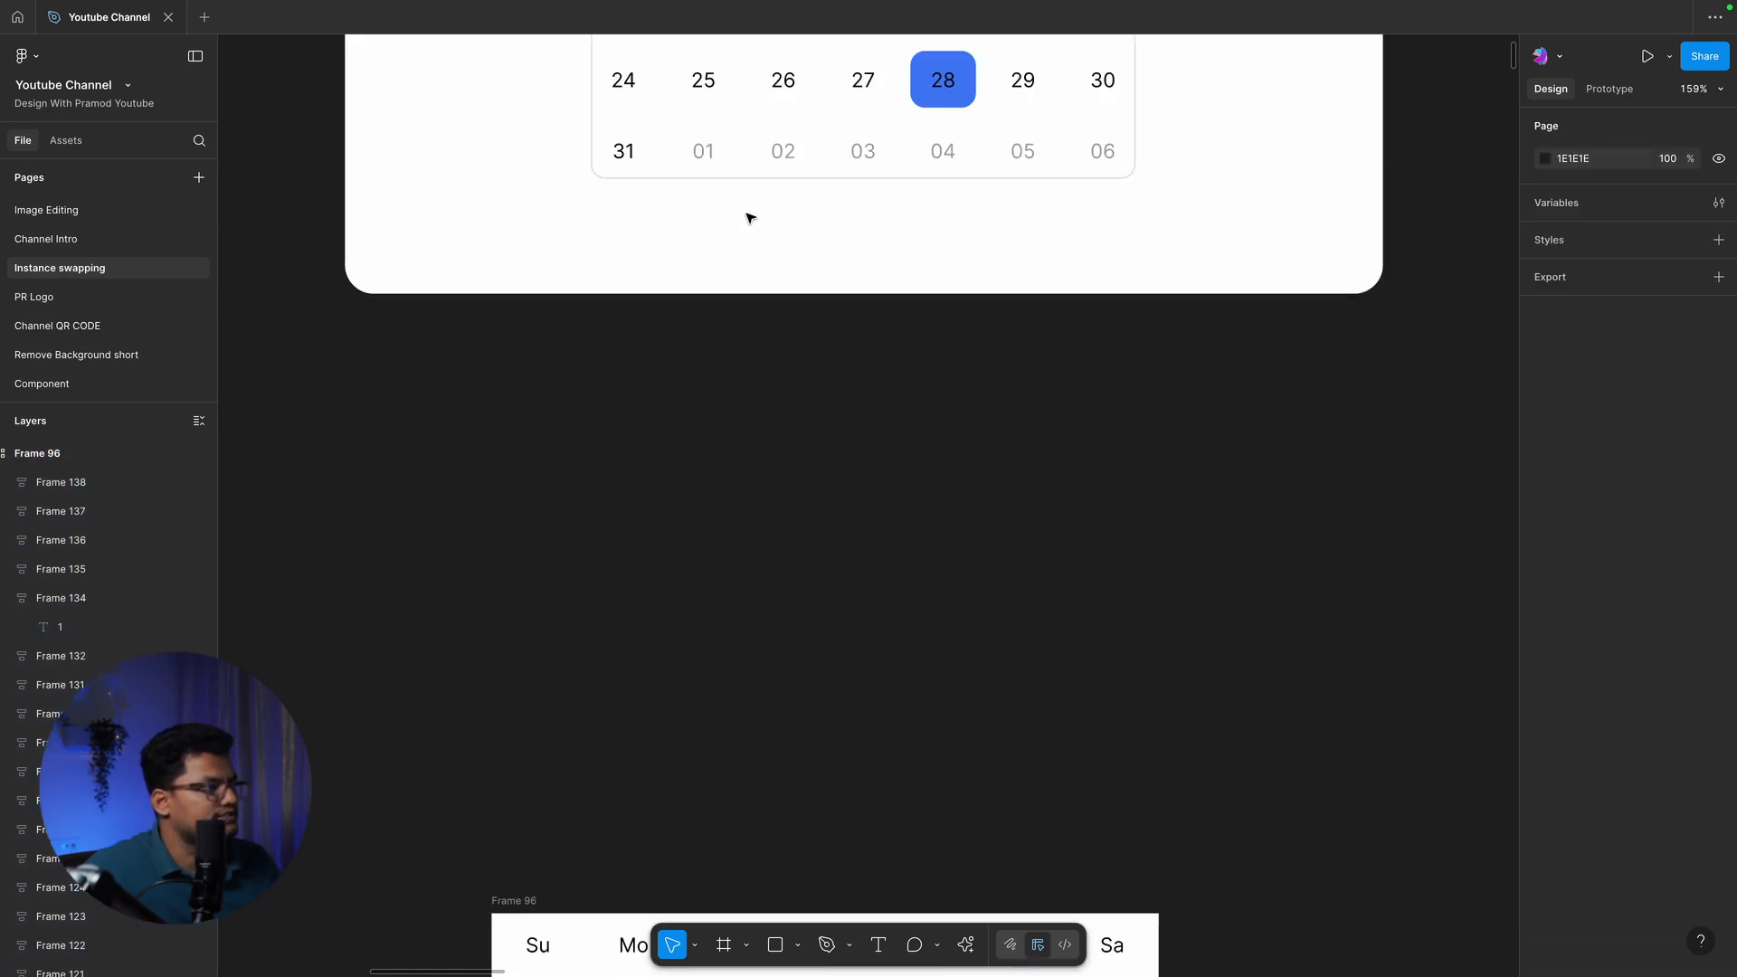
scroll(750, 217, "up", 5)
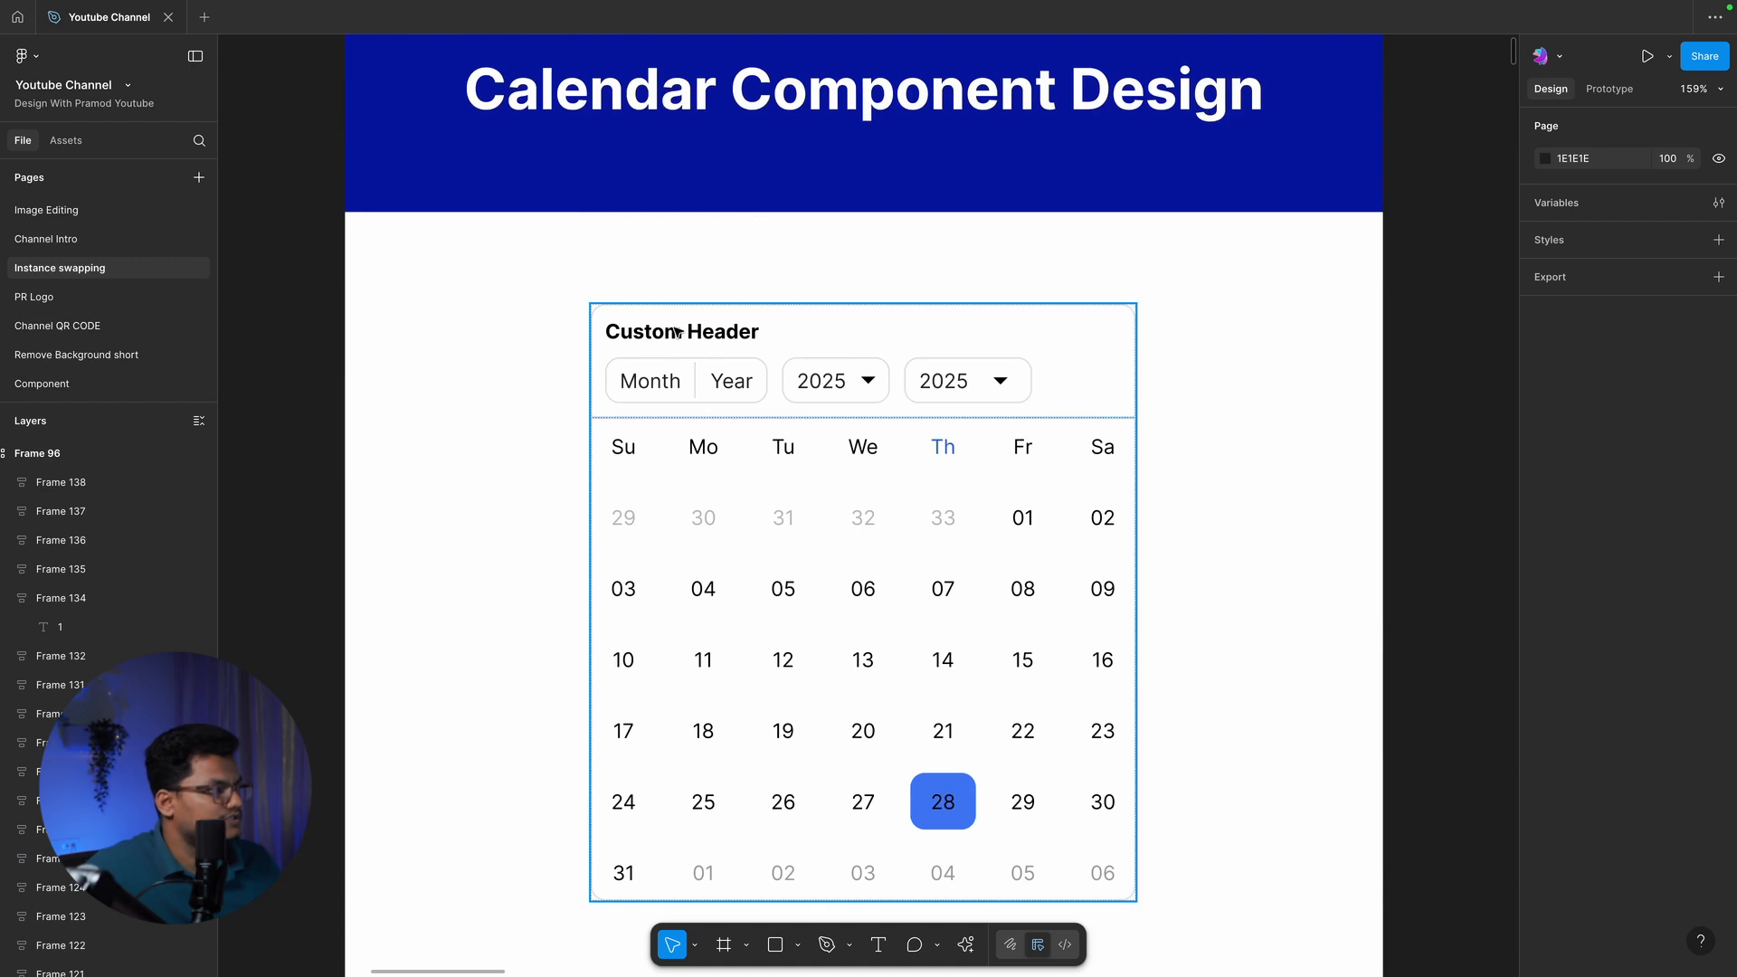
scroll(731, 338, "down", 12)
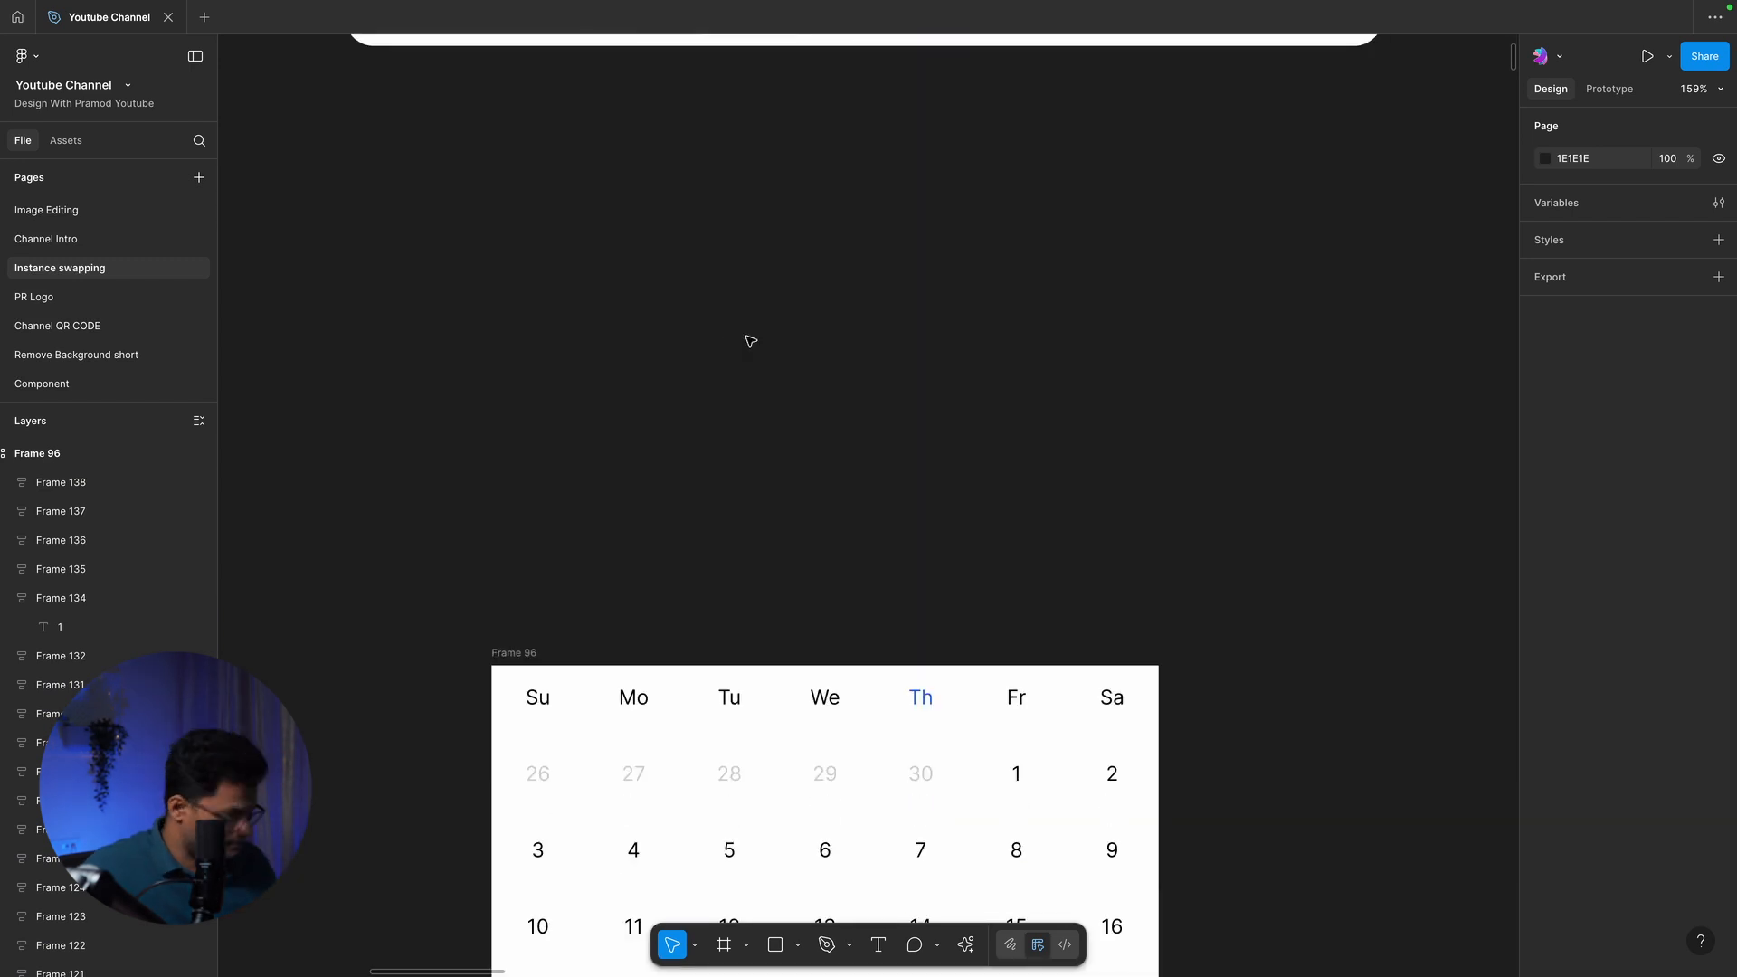
left_click(597, 357)
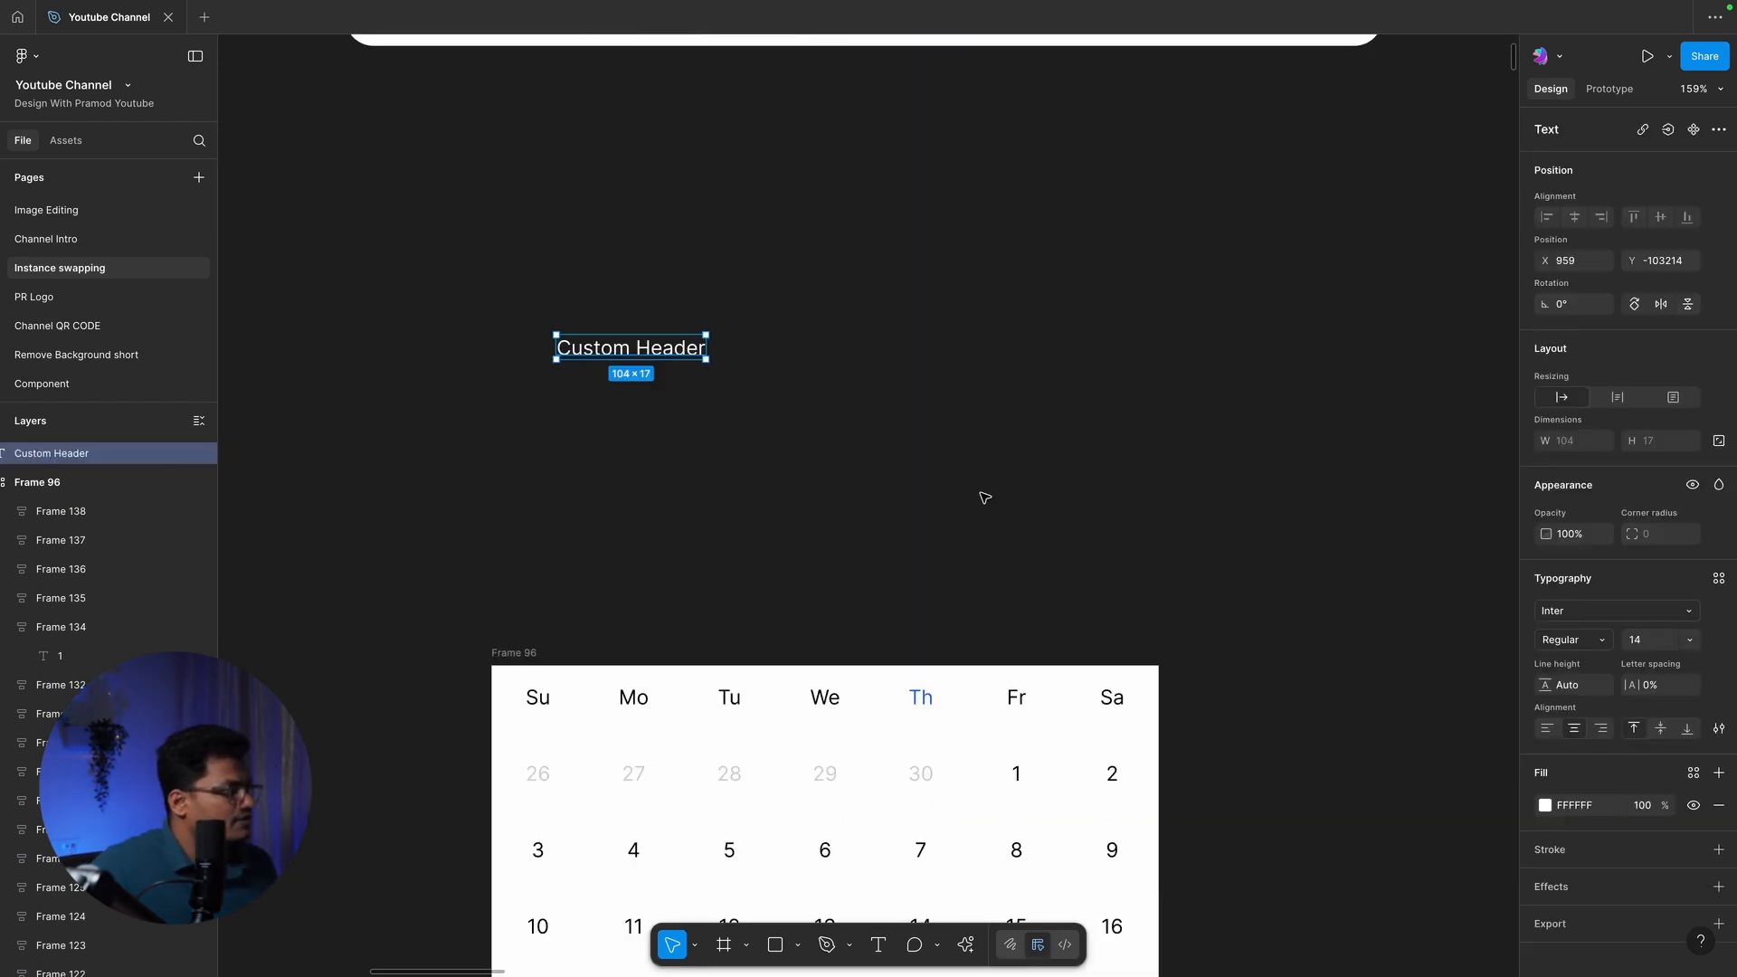
key("shift+a")
left_click(958, 322)
Move the Custom Header frame down closer to the calendar grid, to about X 933, Y -103163
left_click(656, 348)
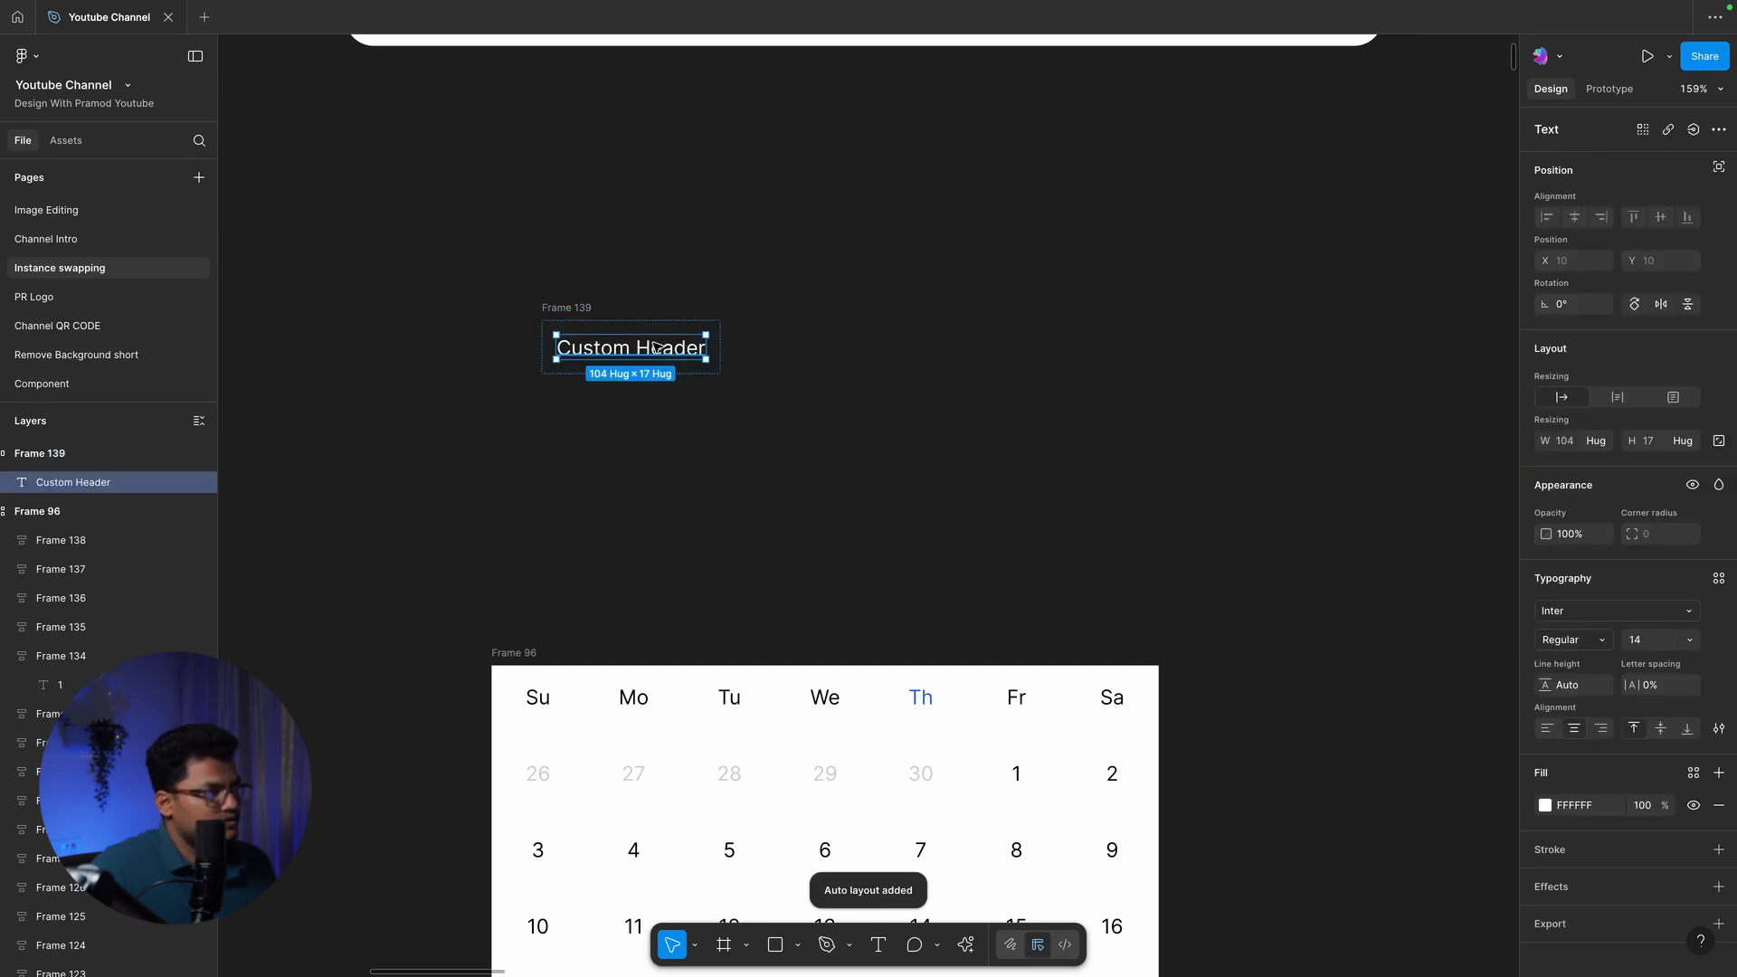
left_click(1586, 809)
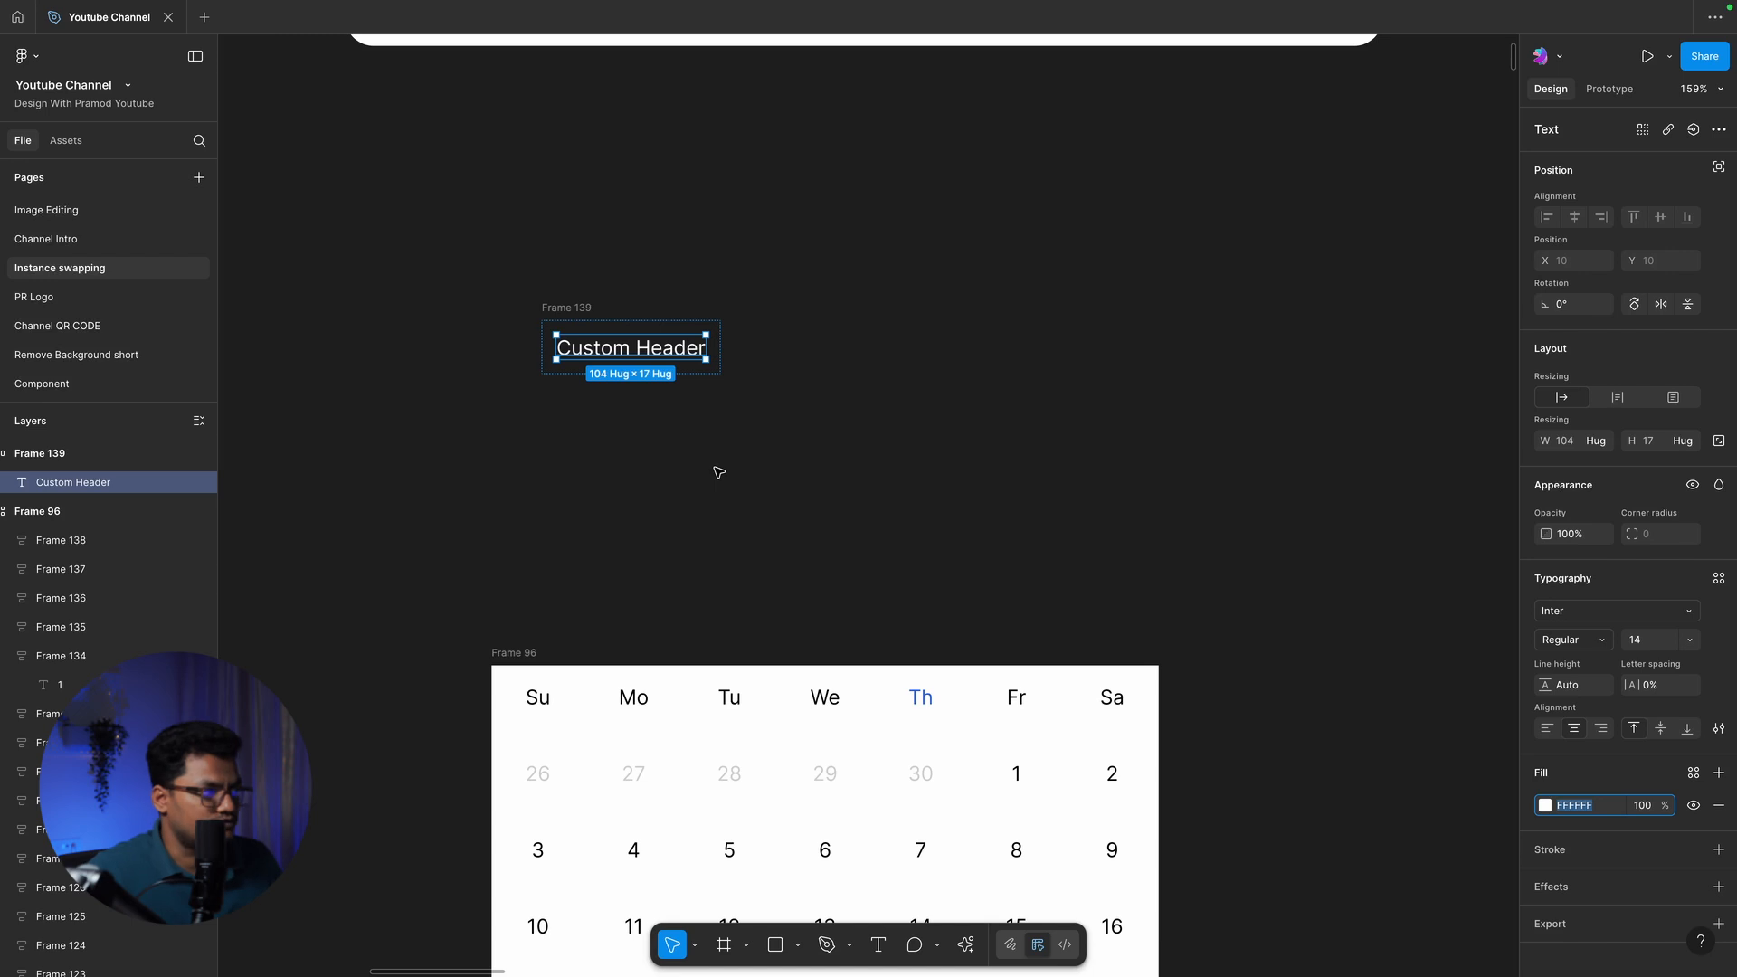
left_click(741, 462)
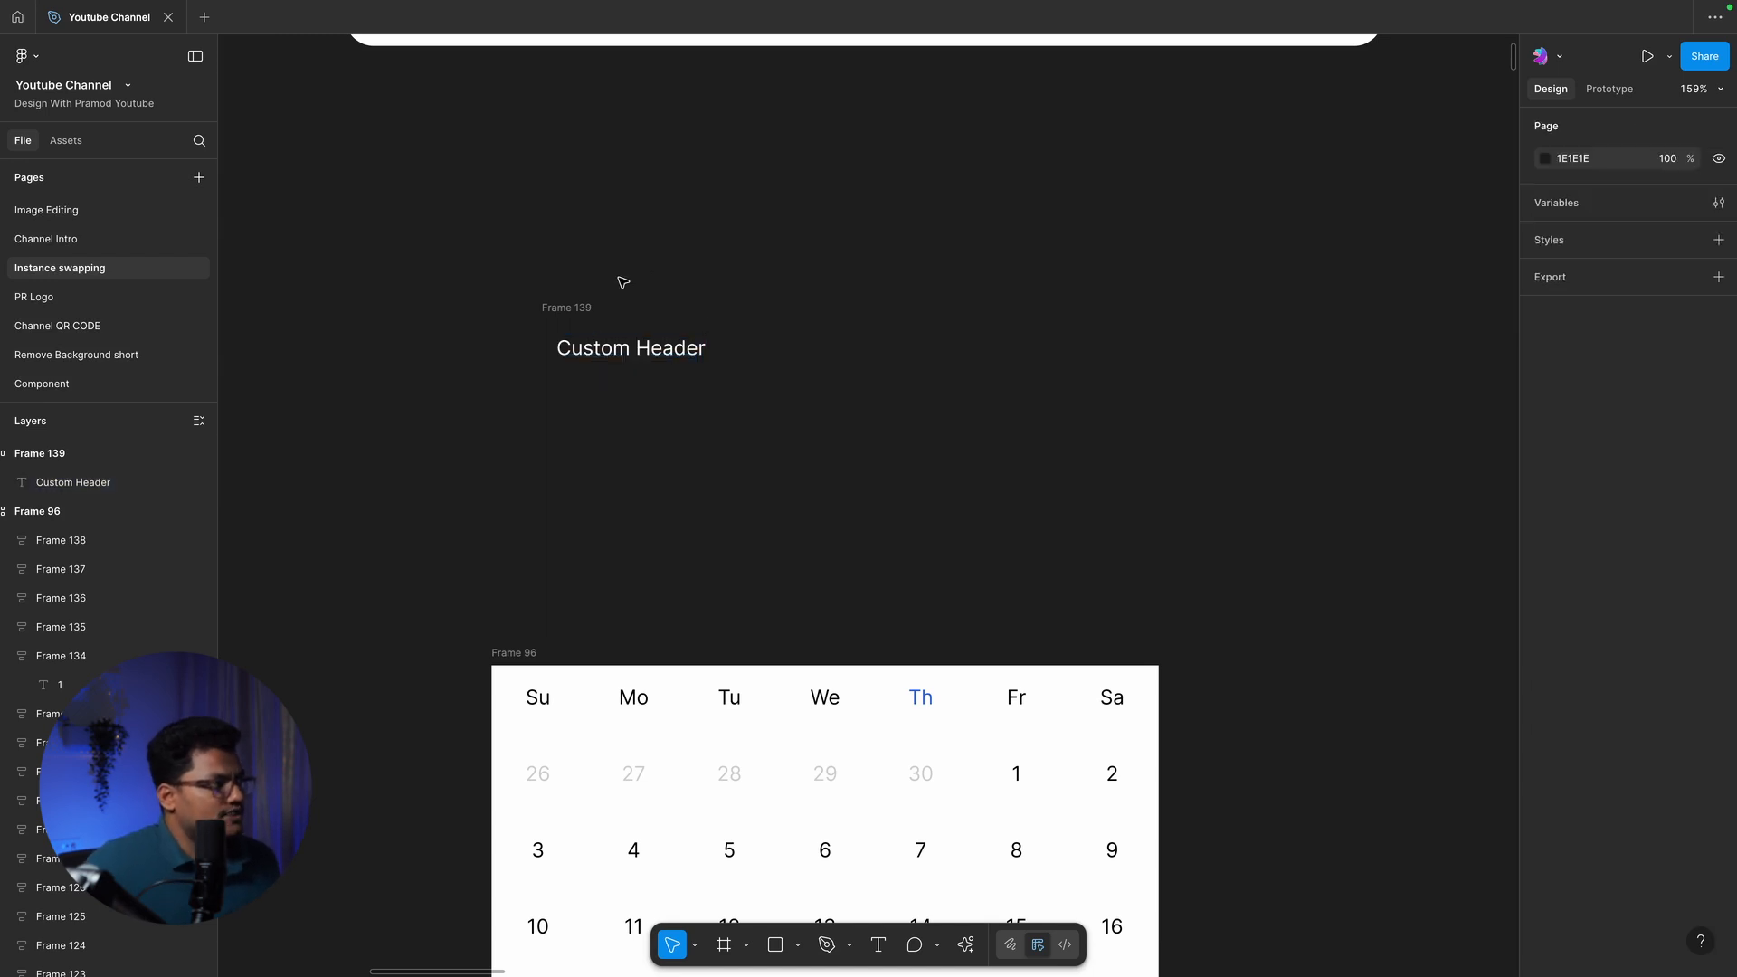
left_click_drag(594, 307, 572, 394)
left_click(732, 307)
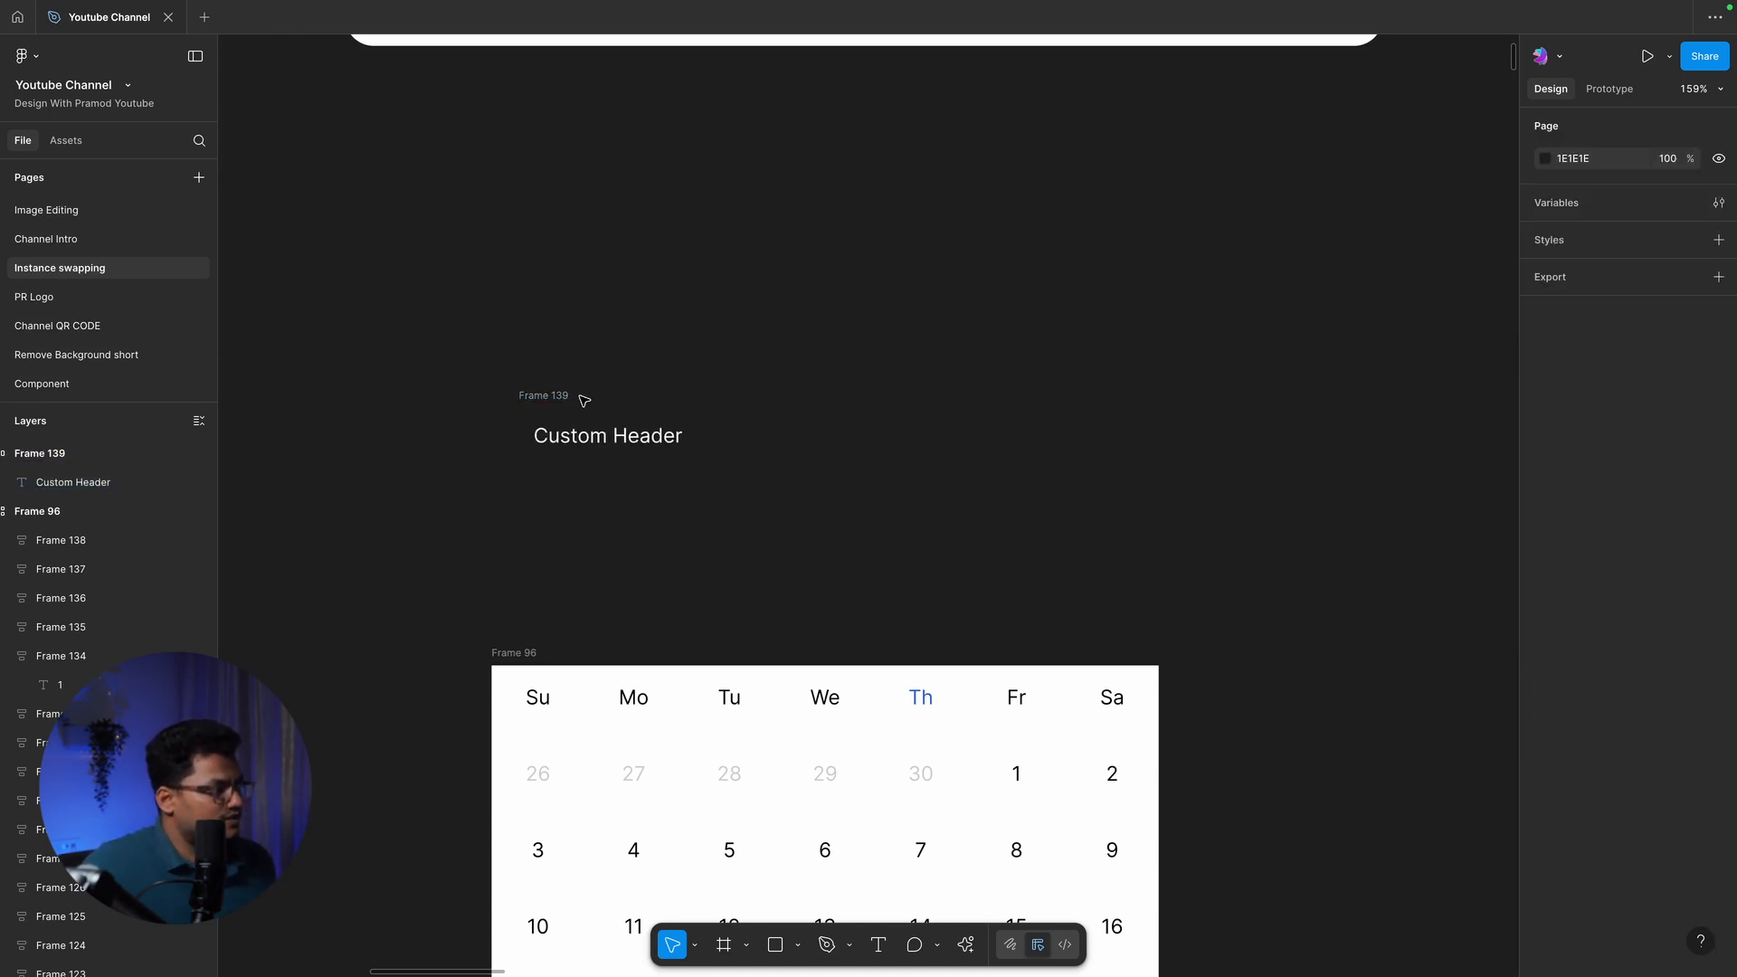
Set the font weight of the Custom Header text to Medium
left_click(579, 439)
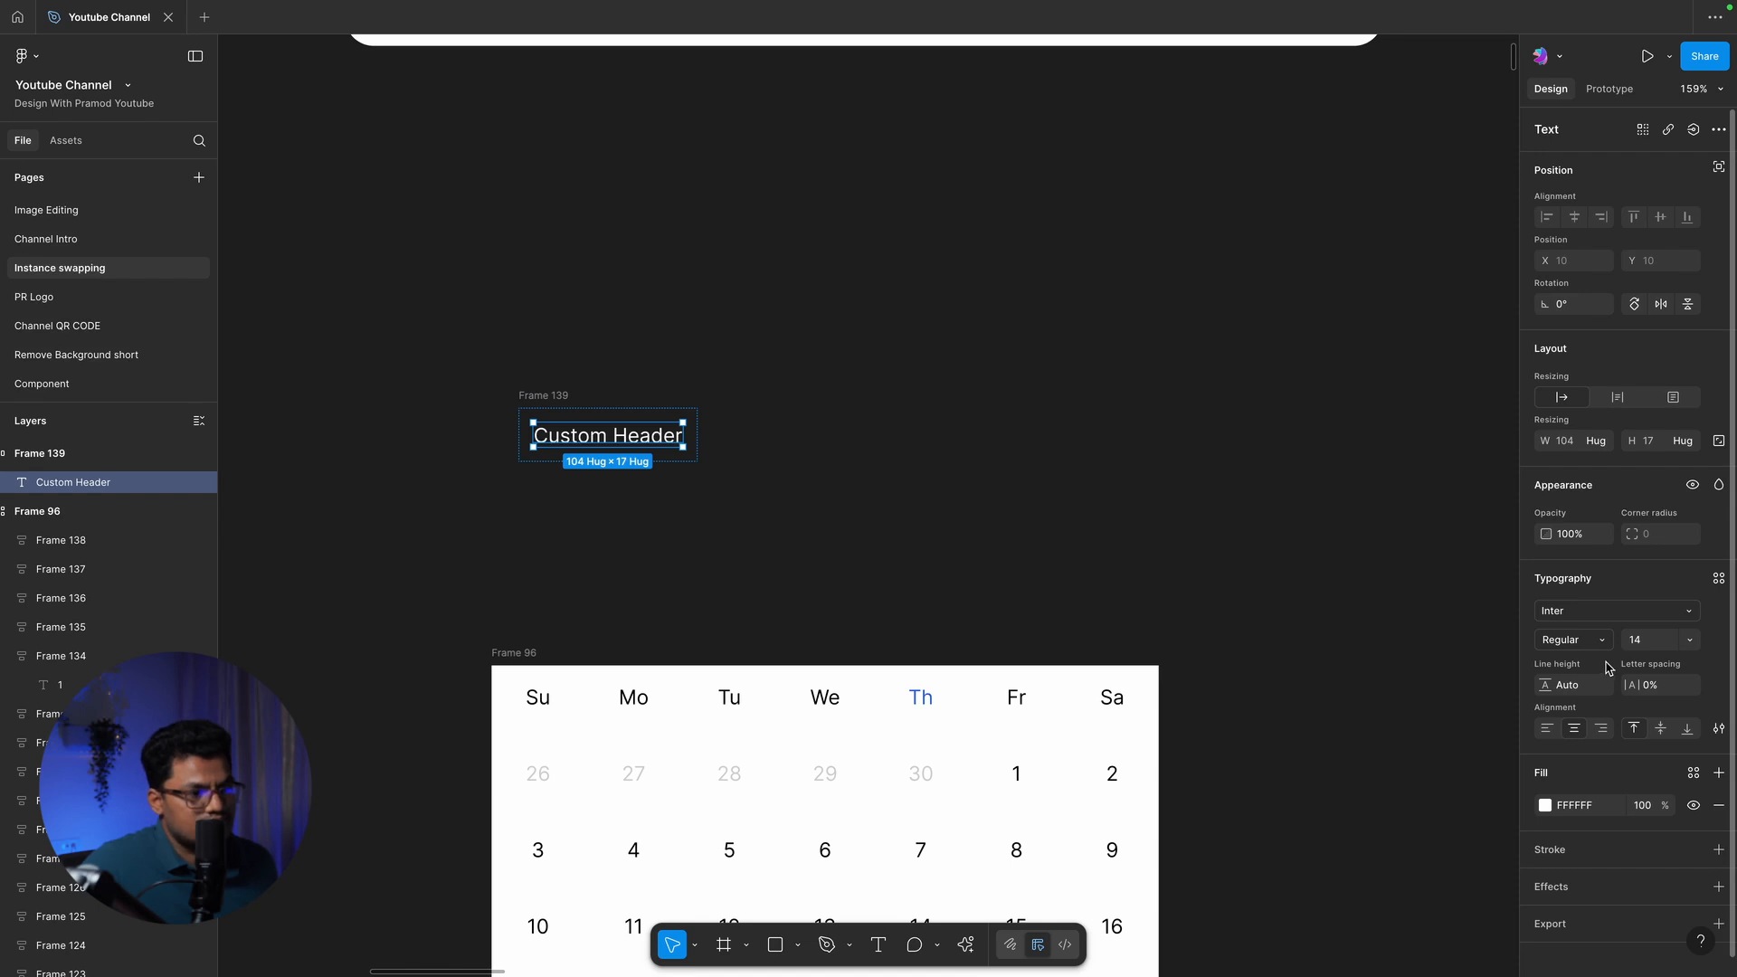
left_click(1601, 641)
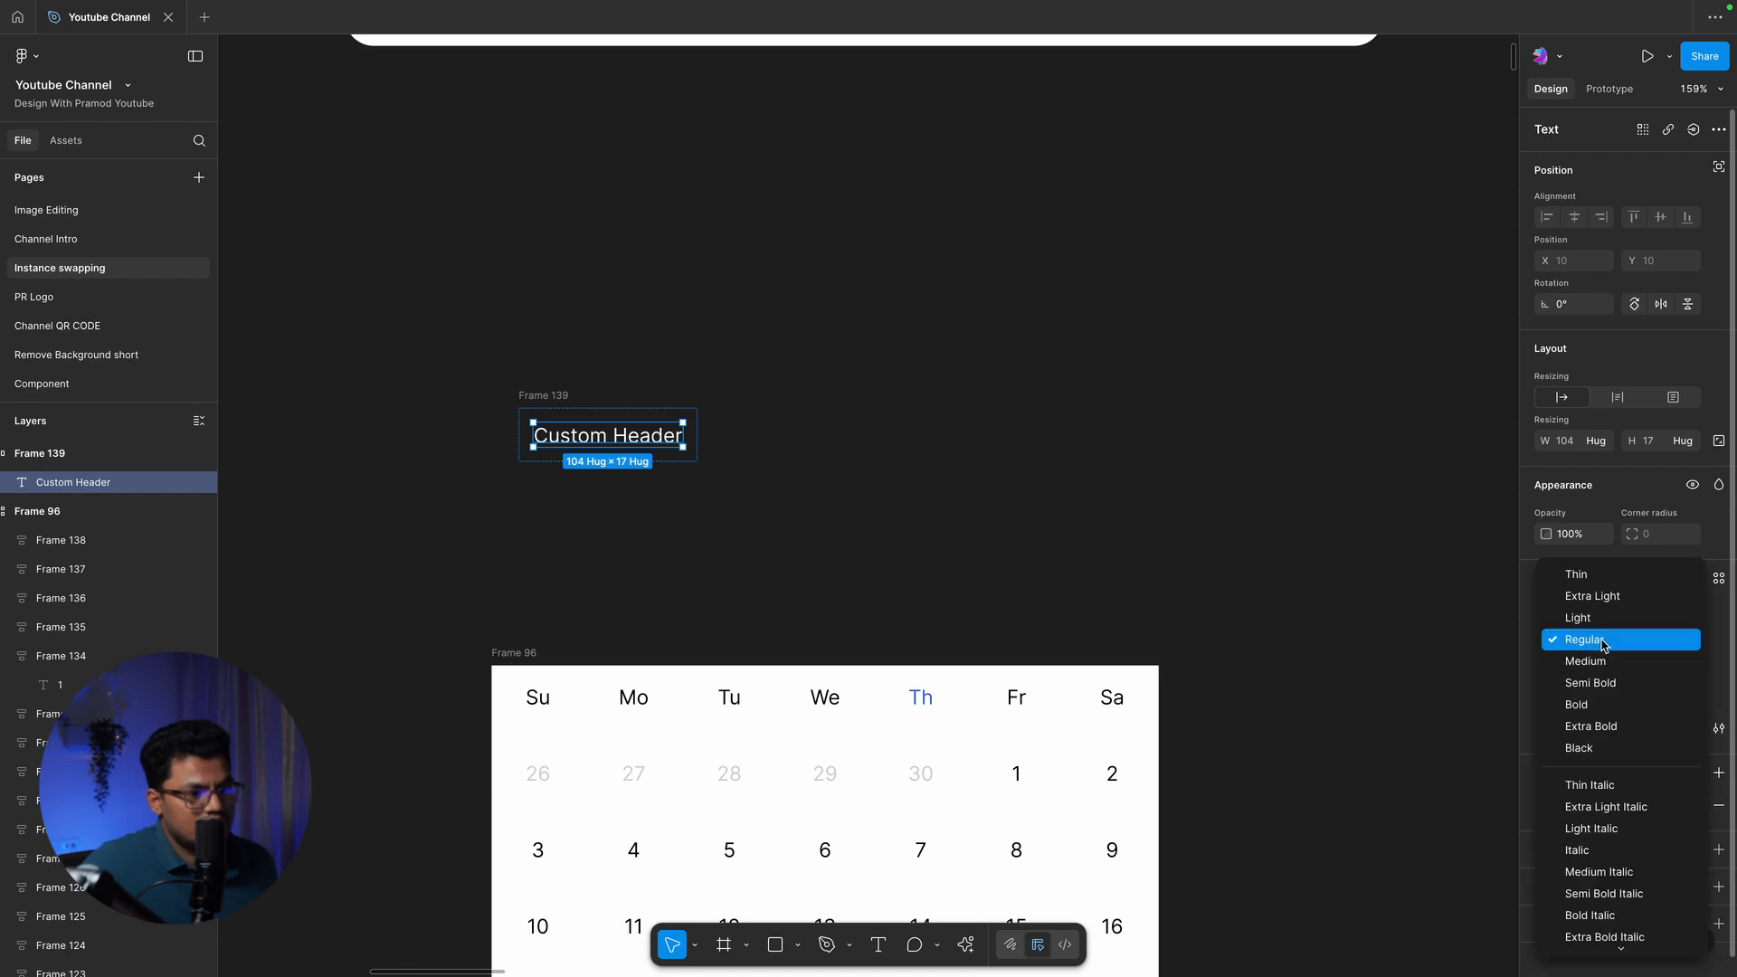
left_click(1585, 662)
left_click(900, 446)
Change the Custom Header text fill to black, 000000
left_click(667, 437)
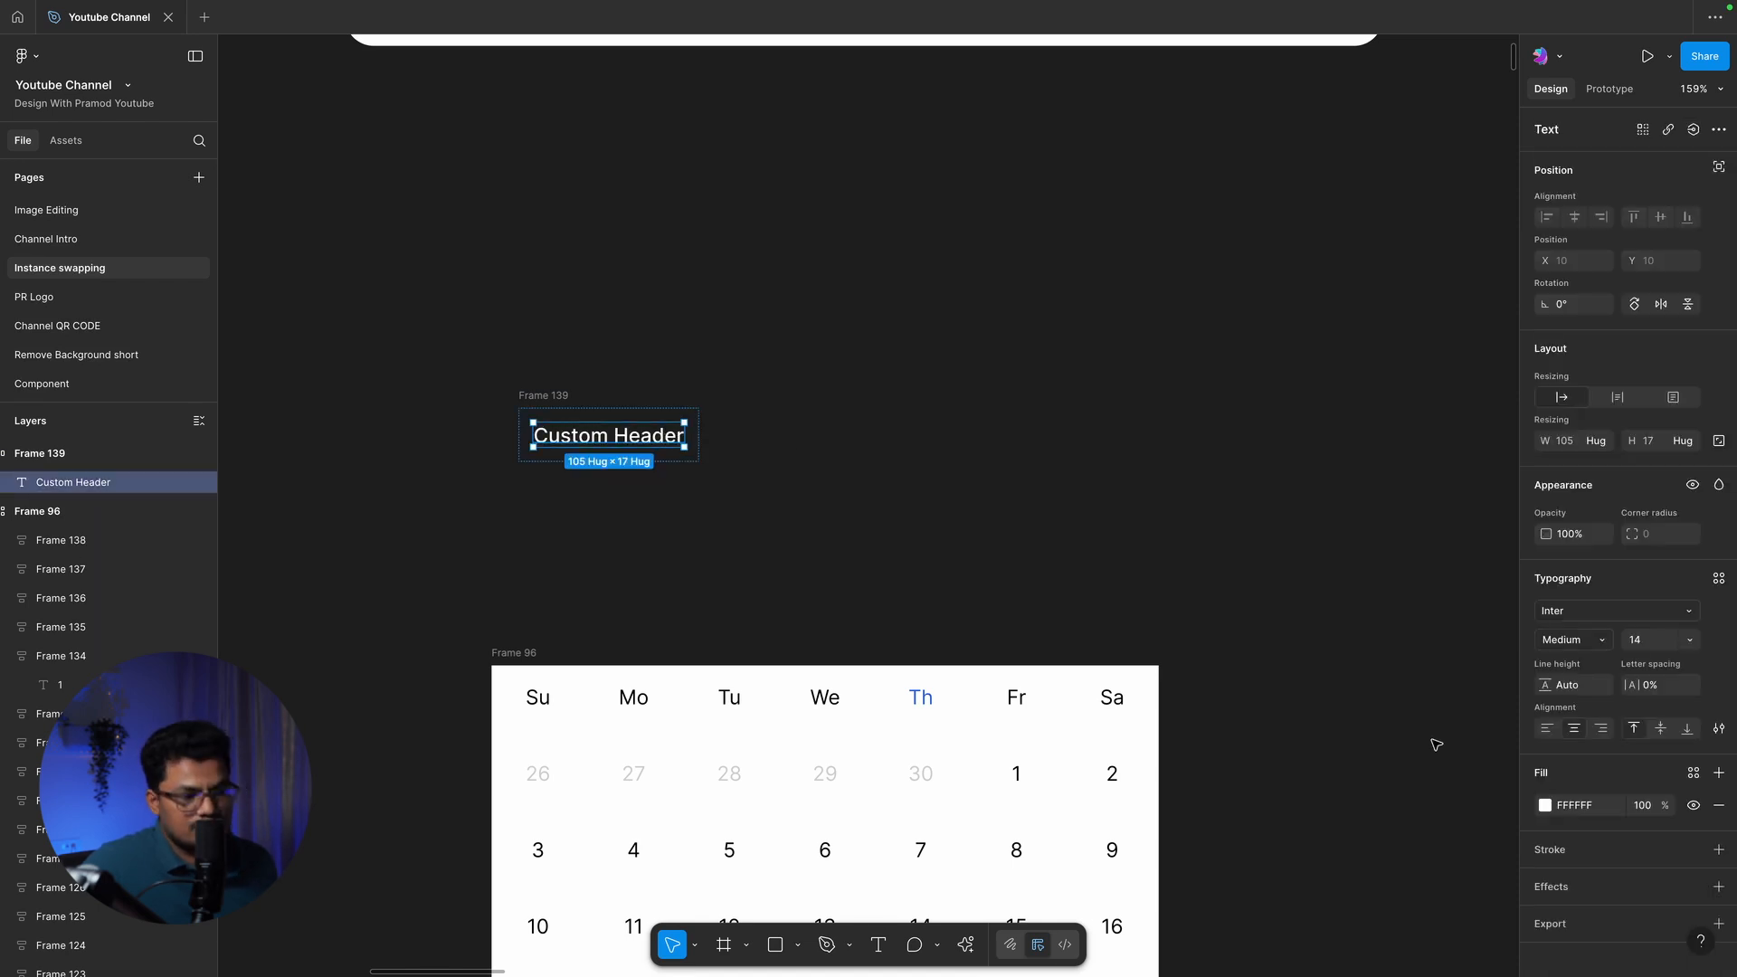
left_click(1595, 811)
type("0")
key("Return")
Give the Custom Header frame a white FFFFFF fill and shift it left, slightly past the calendar grid's left edge
left_click(1010, 415)
left_click(545, 415)
left_click(1545, 817)
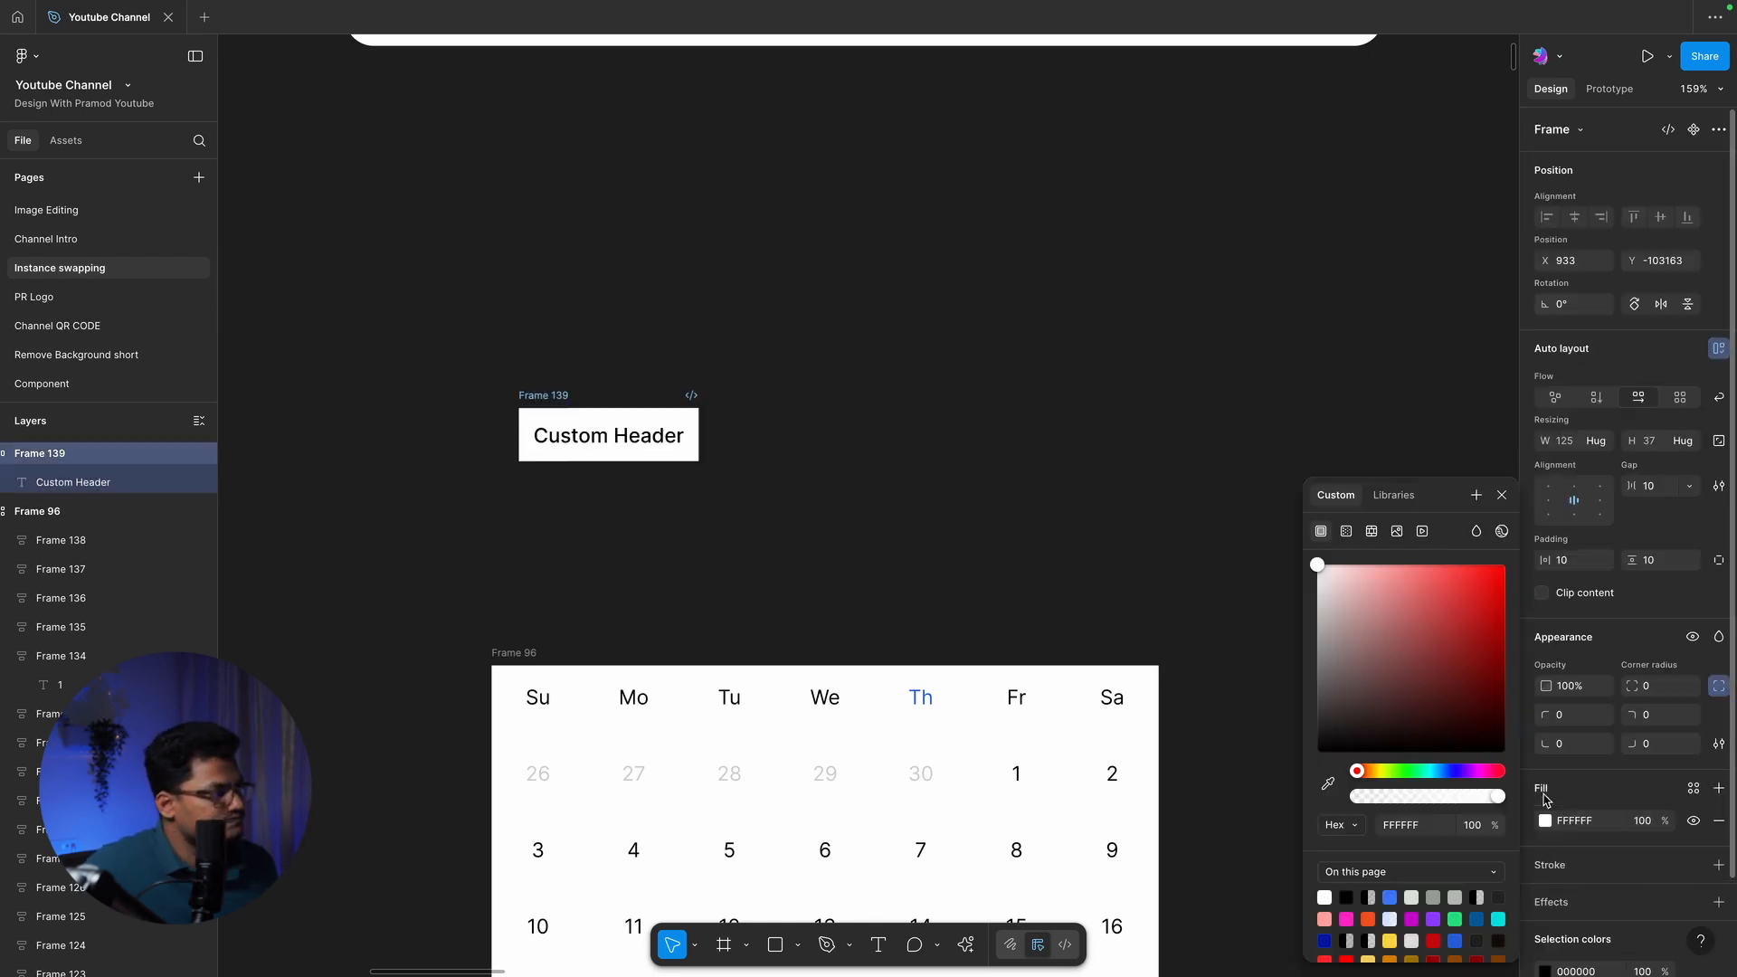
left_click(989, 322)
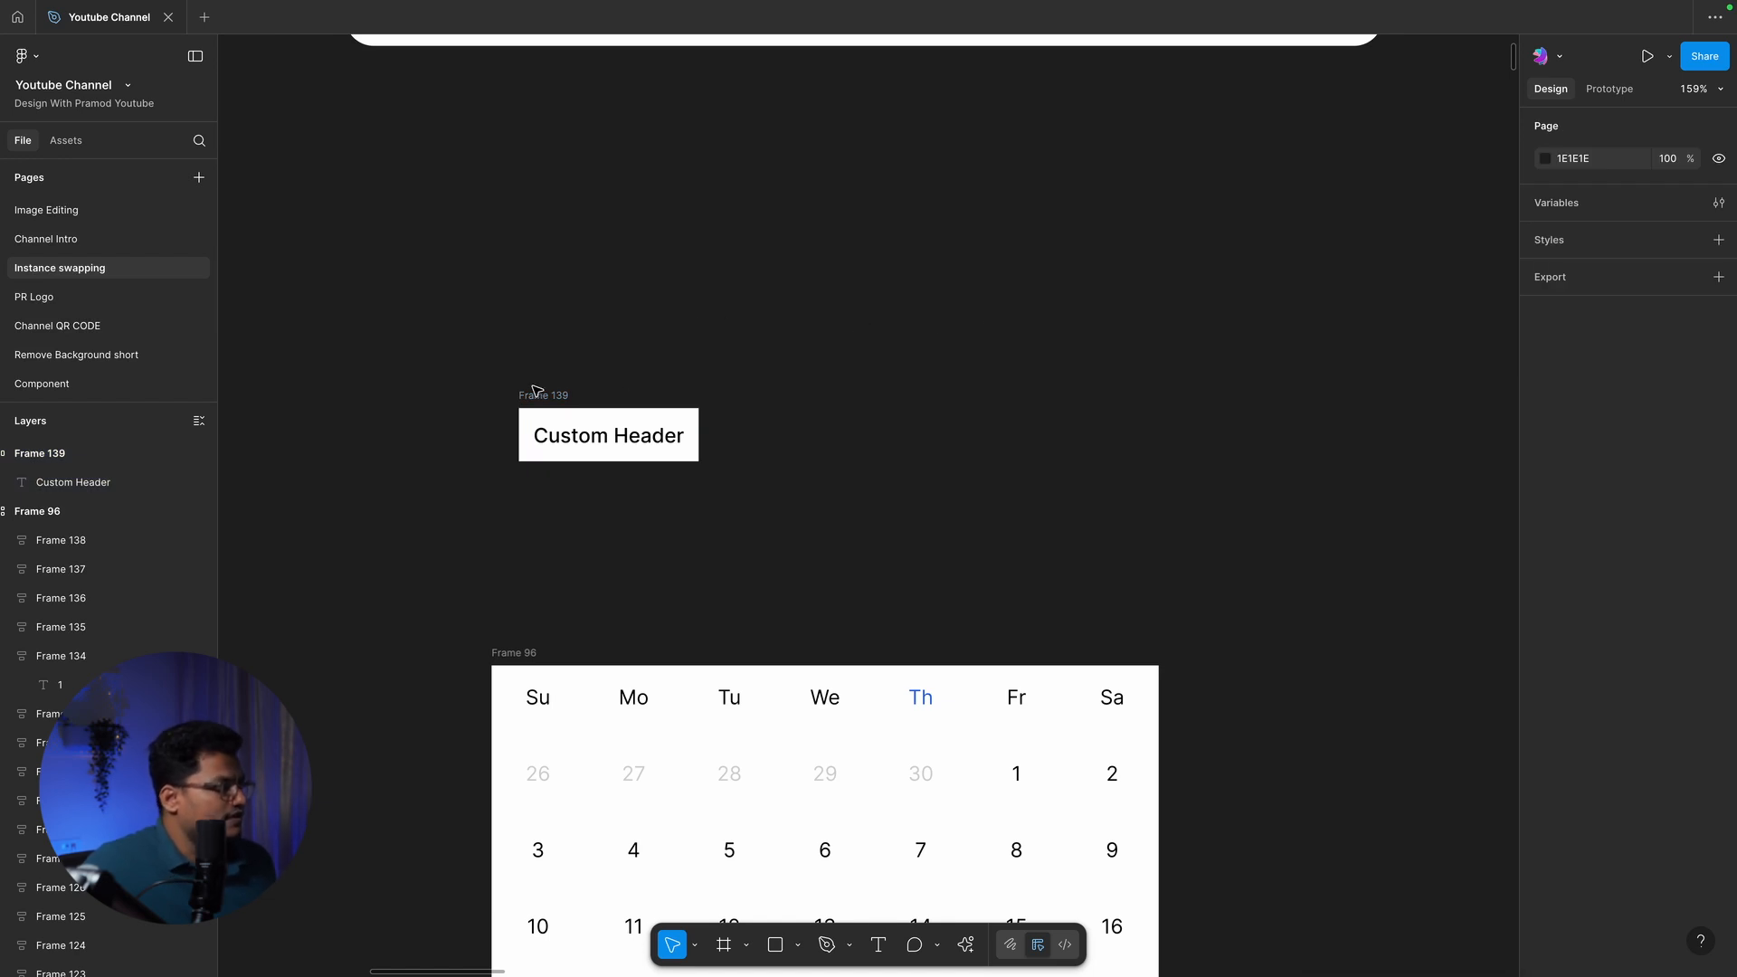
left_click_drag(533, 395, 485, 395)
left_click(712, 362)
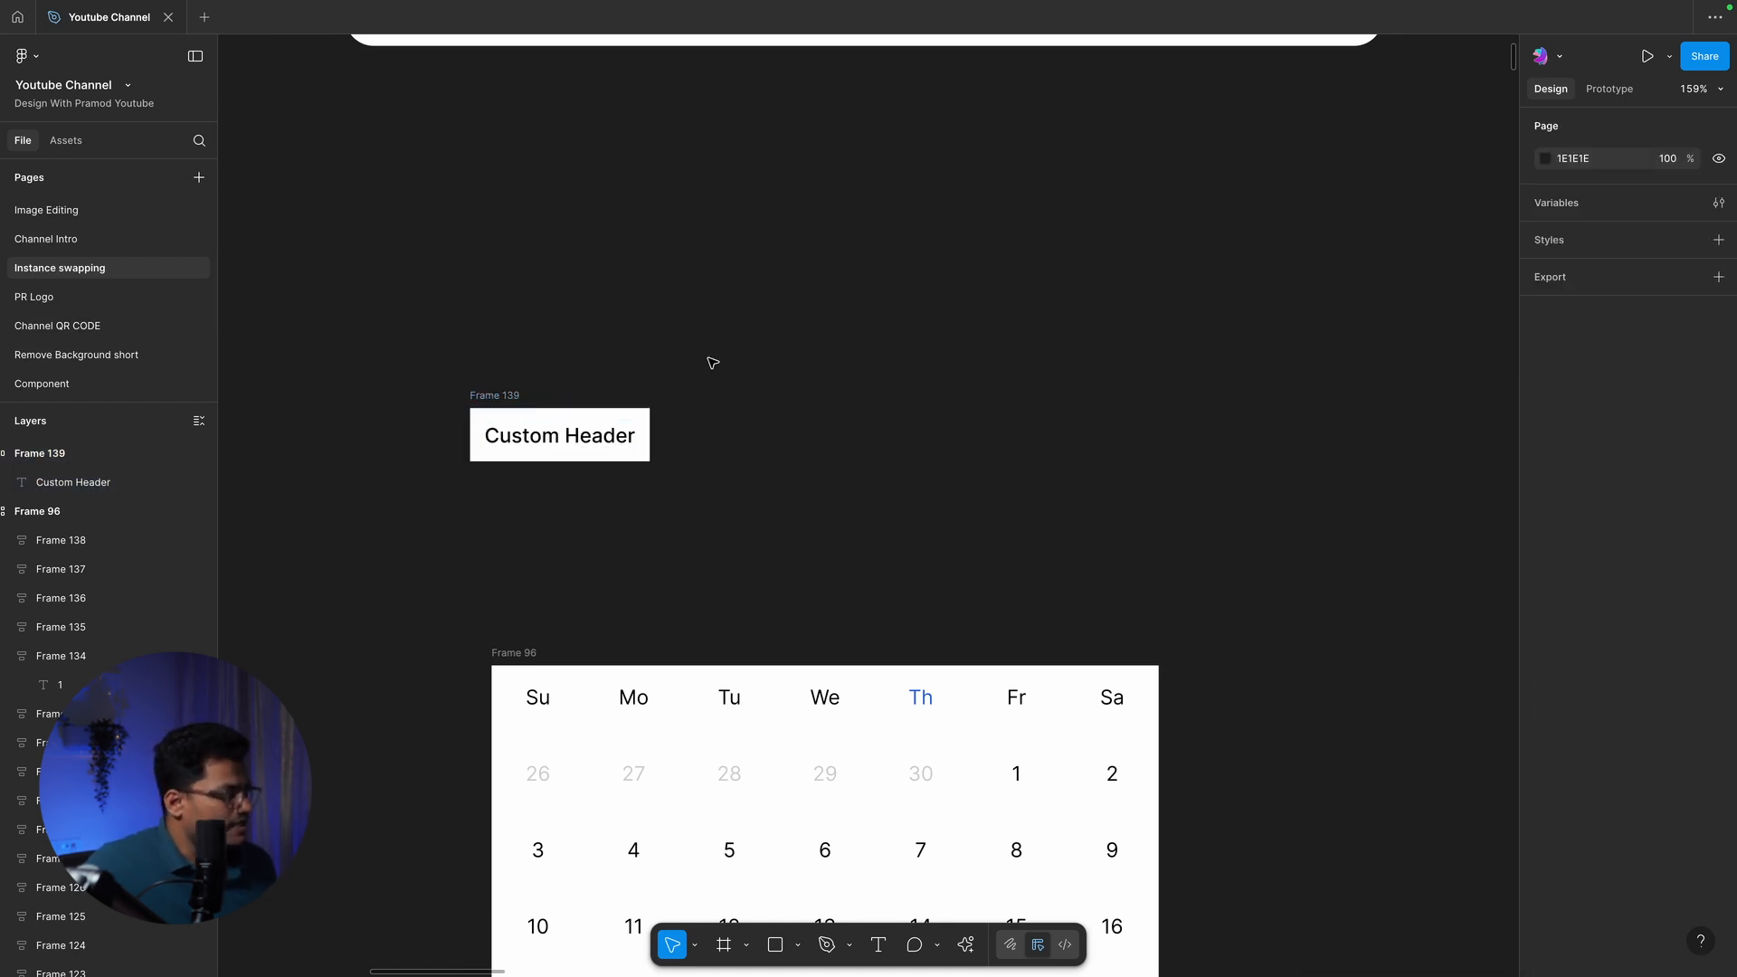
Add a "Month" text in its own auto layout frame and place it below and right of the Custom Header, at about X 1075, Y -103110
scroll(714, 366, "up", 10)
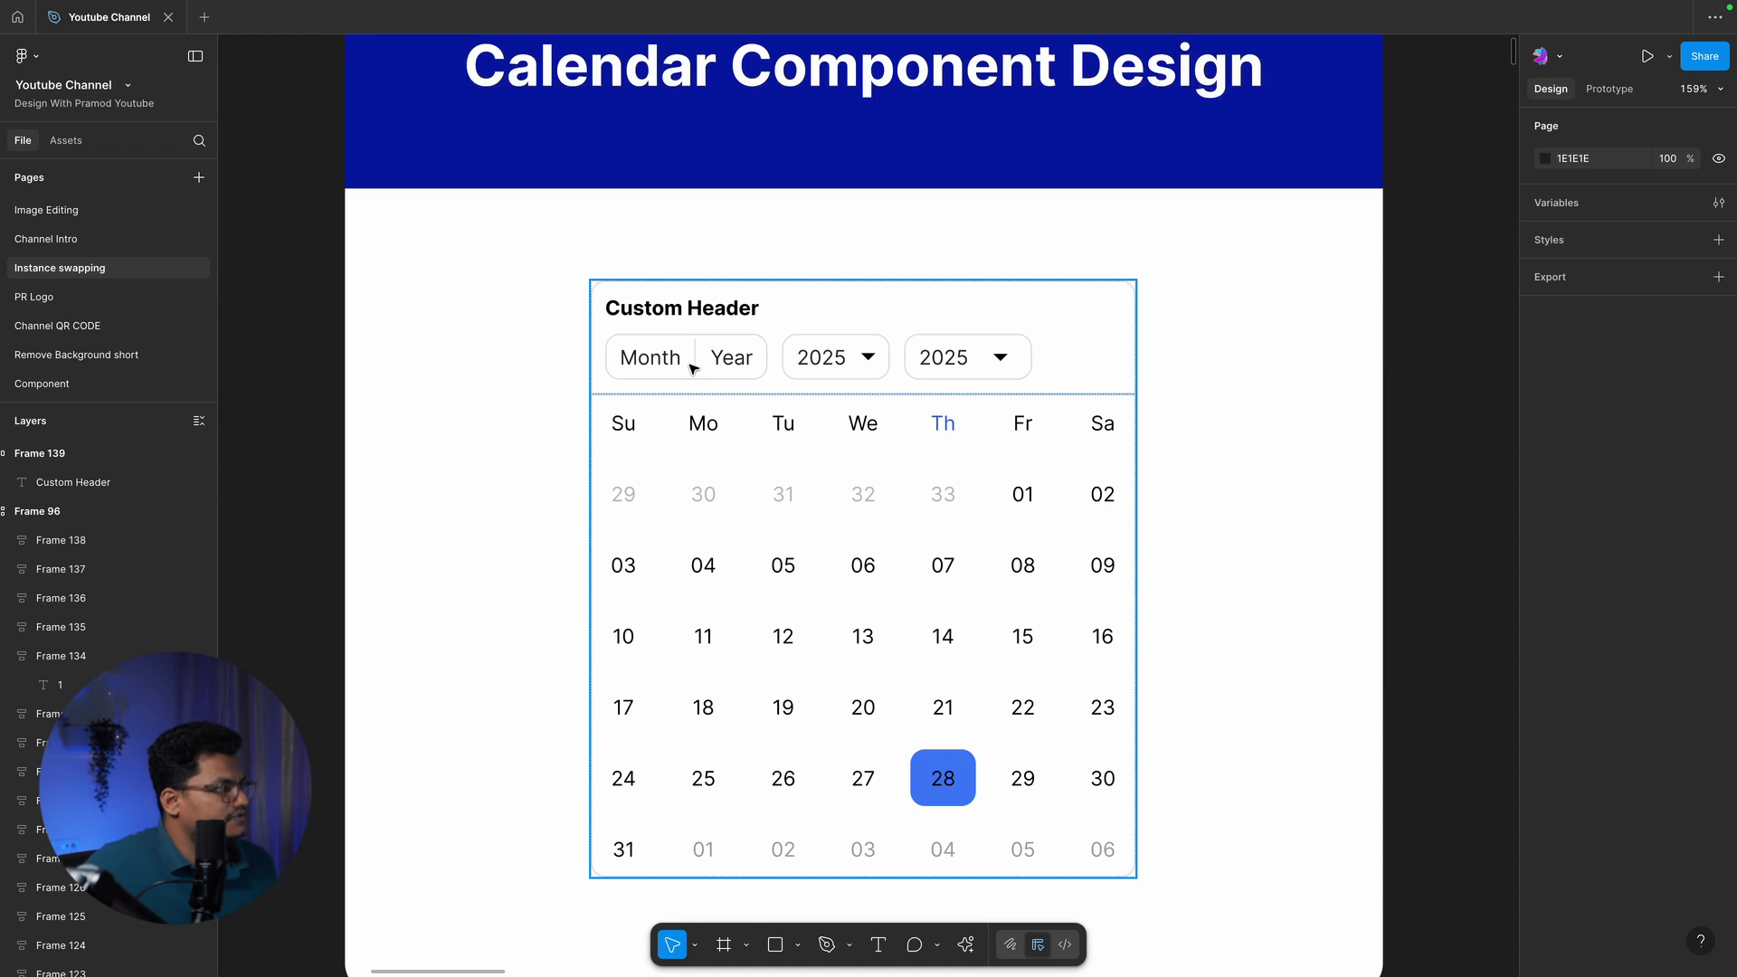
scroll(693, 367, "down", 9)
key("t")
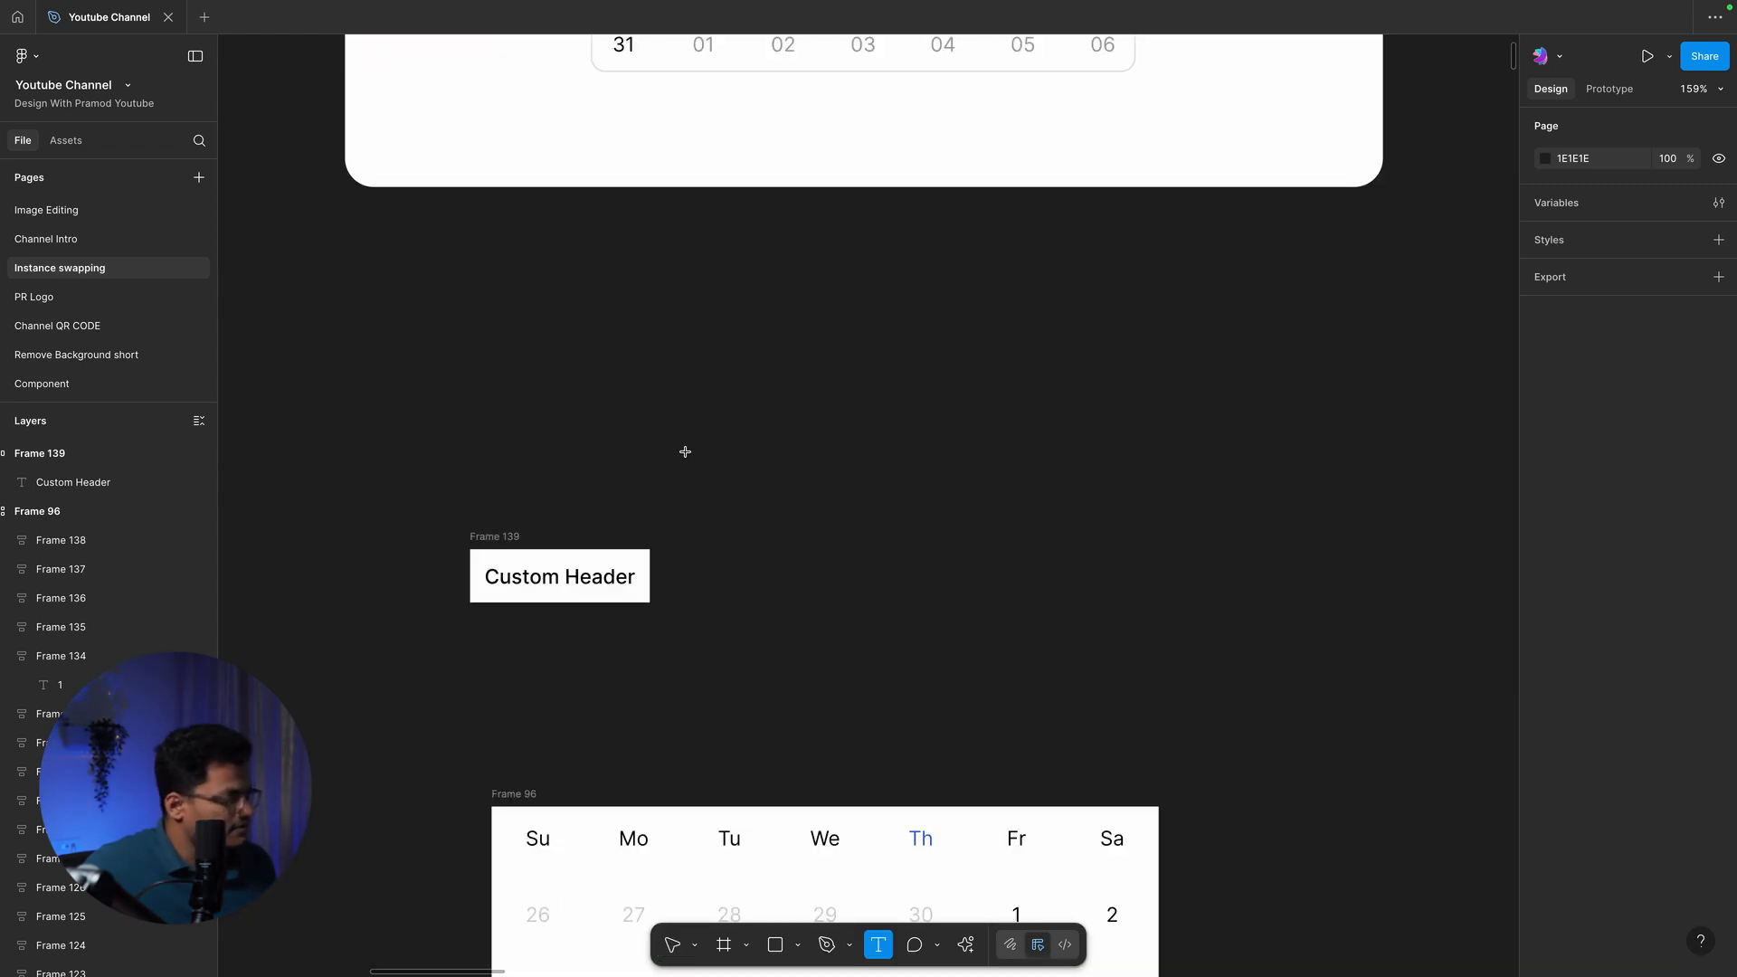
left_click(748, 497)
type("Month")
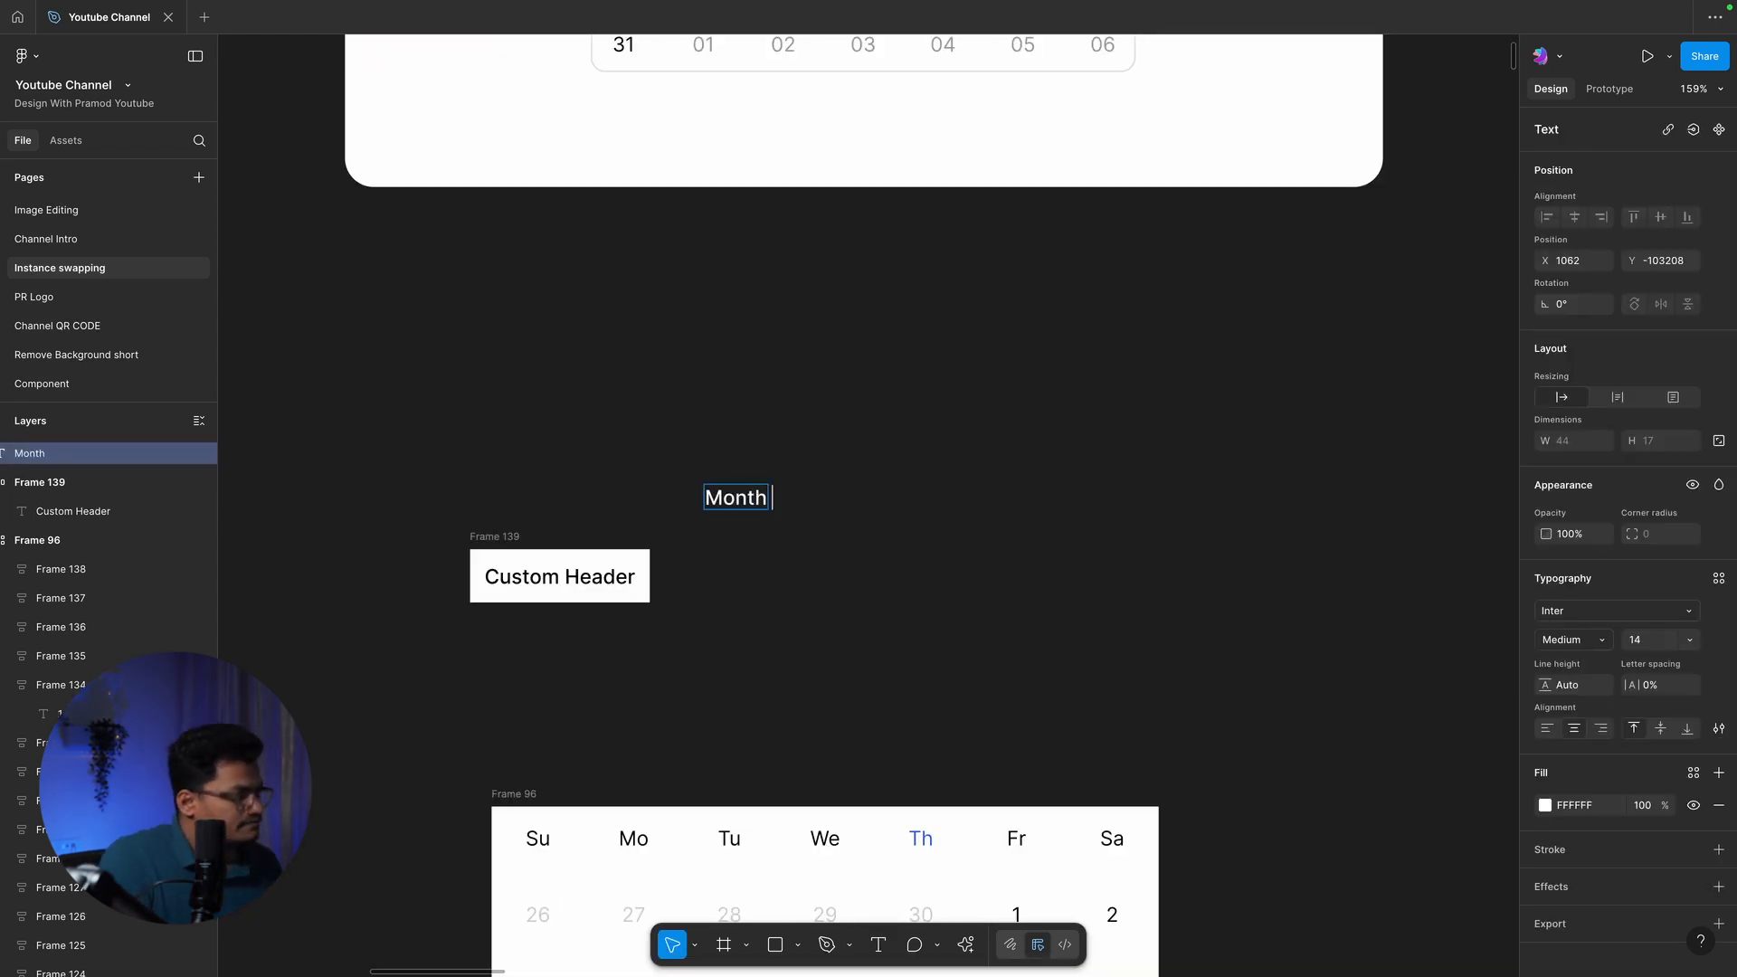
key("Escape")
key("shift+a")
left_click(983, 479)
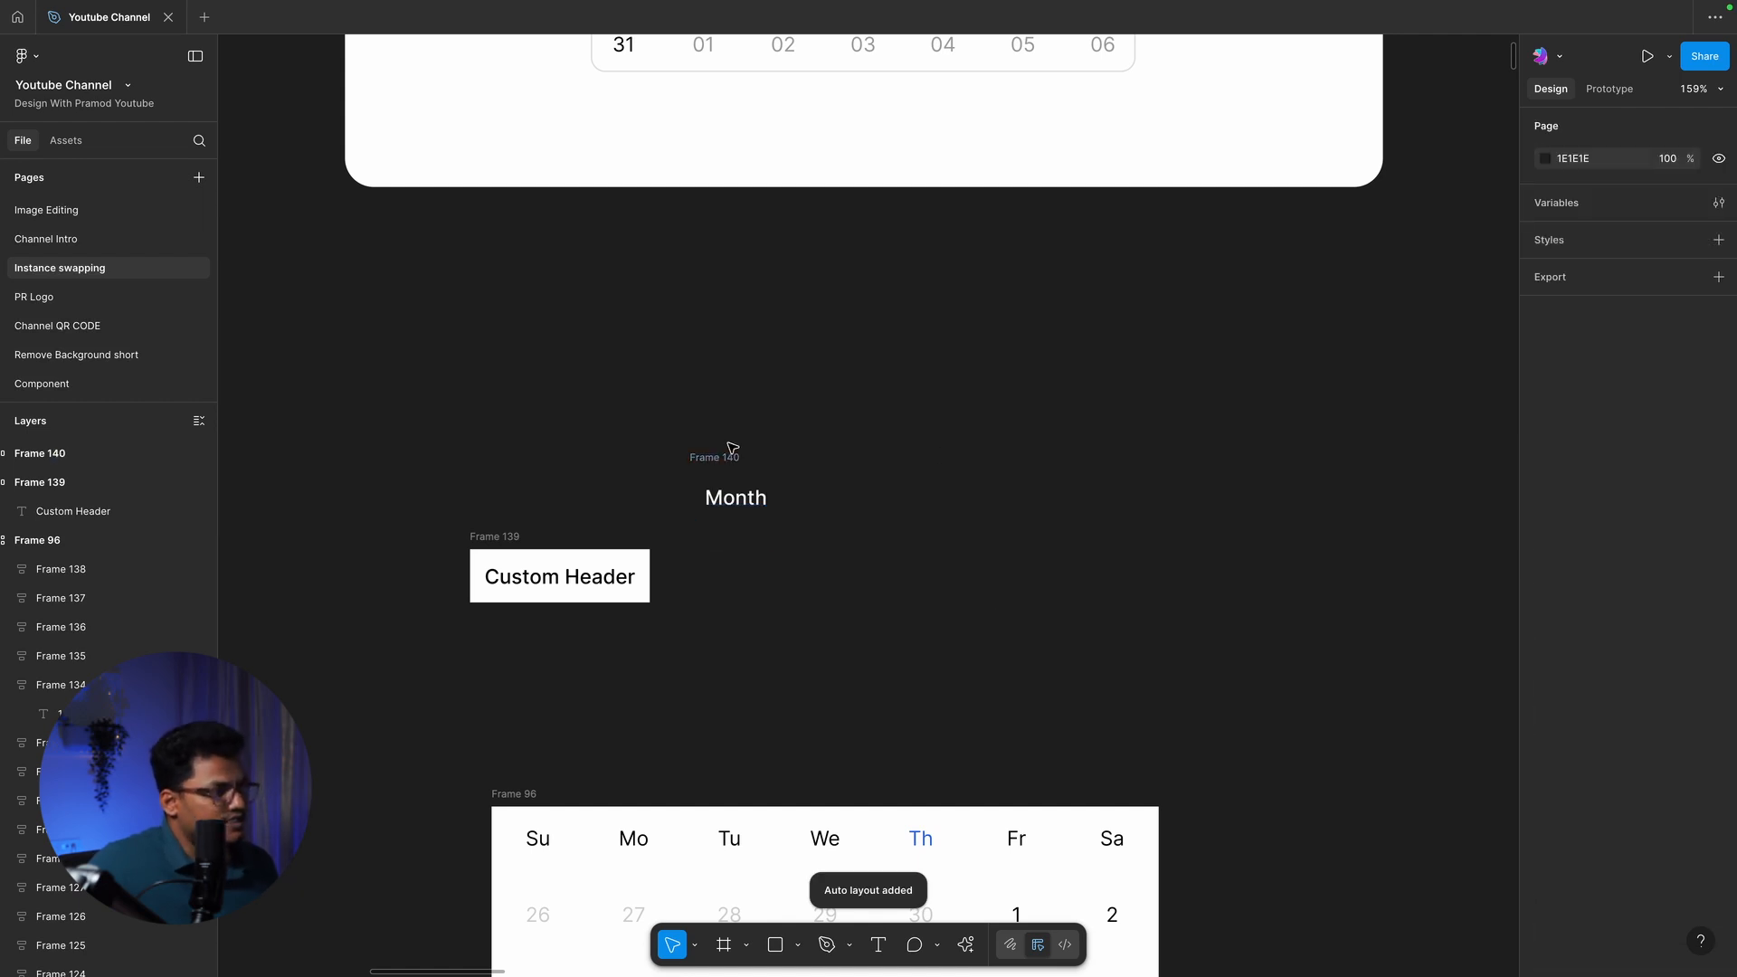
left_click_drag(728, 493, 762, 649)
left_click(763, 587)
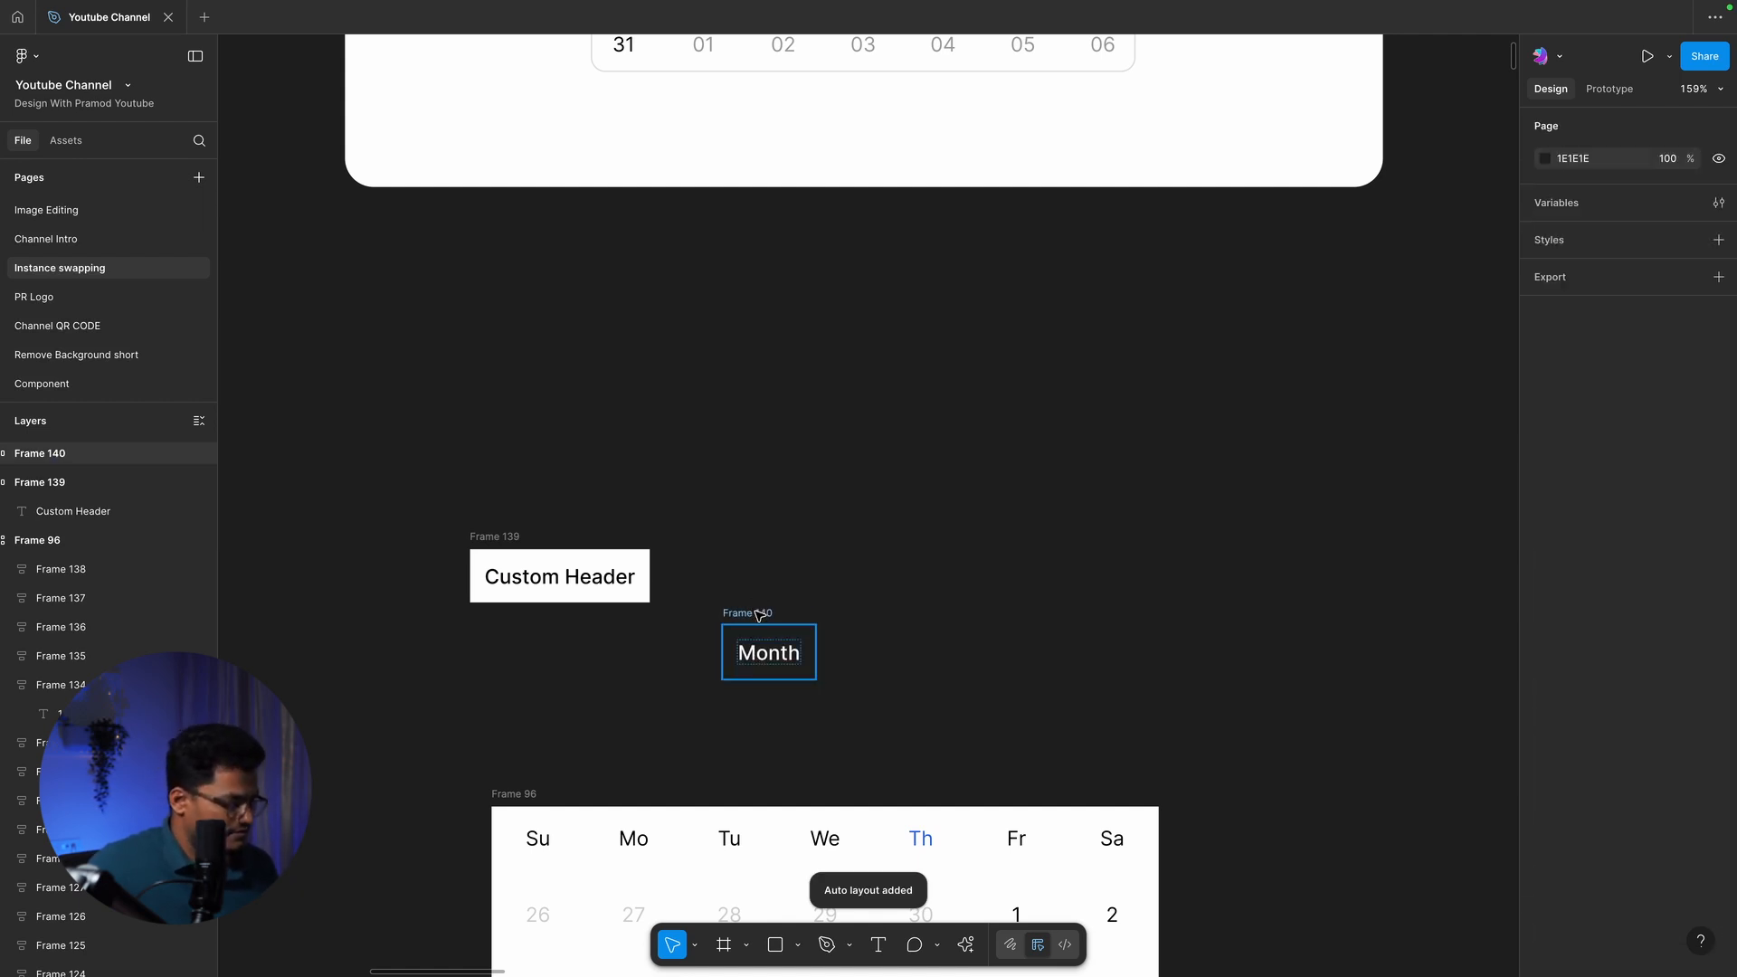
Duplicate the Month frame and change the copy's text to "Year"
left_click(759, 613)
key("super+d")
double_click(910, 654)
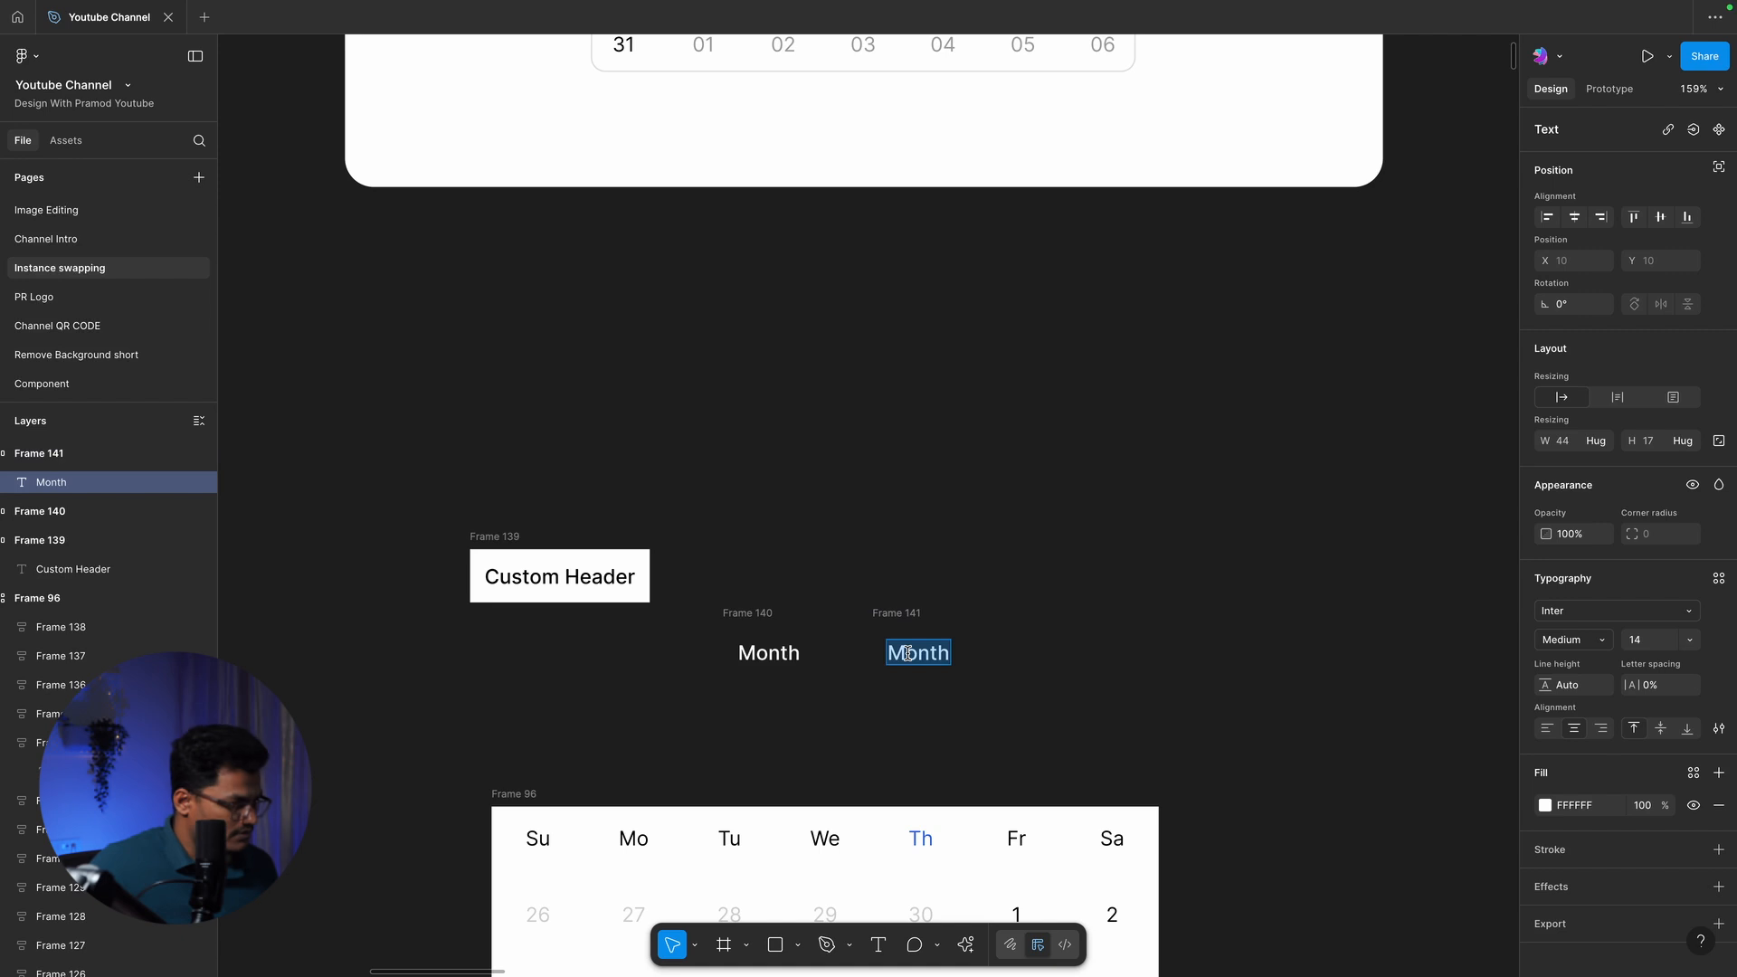
type("Year")
key("Escape")
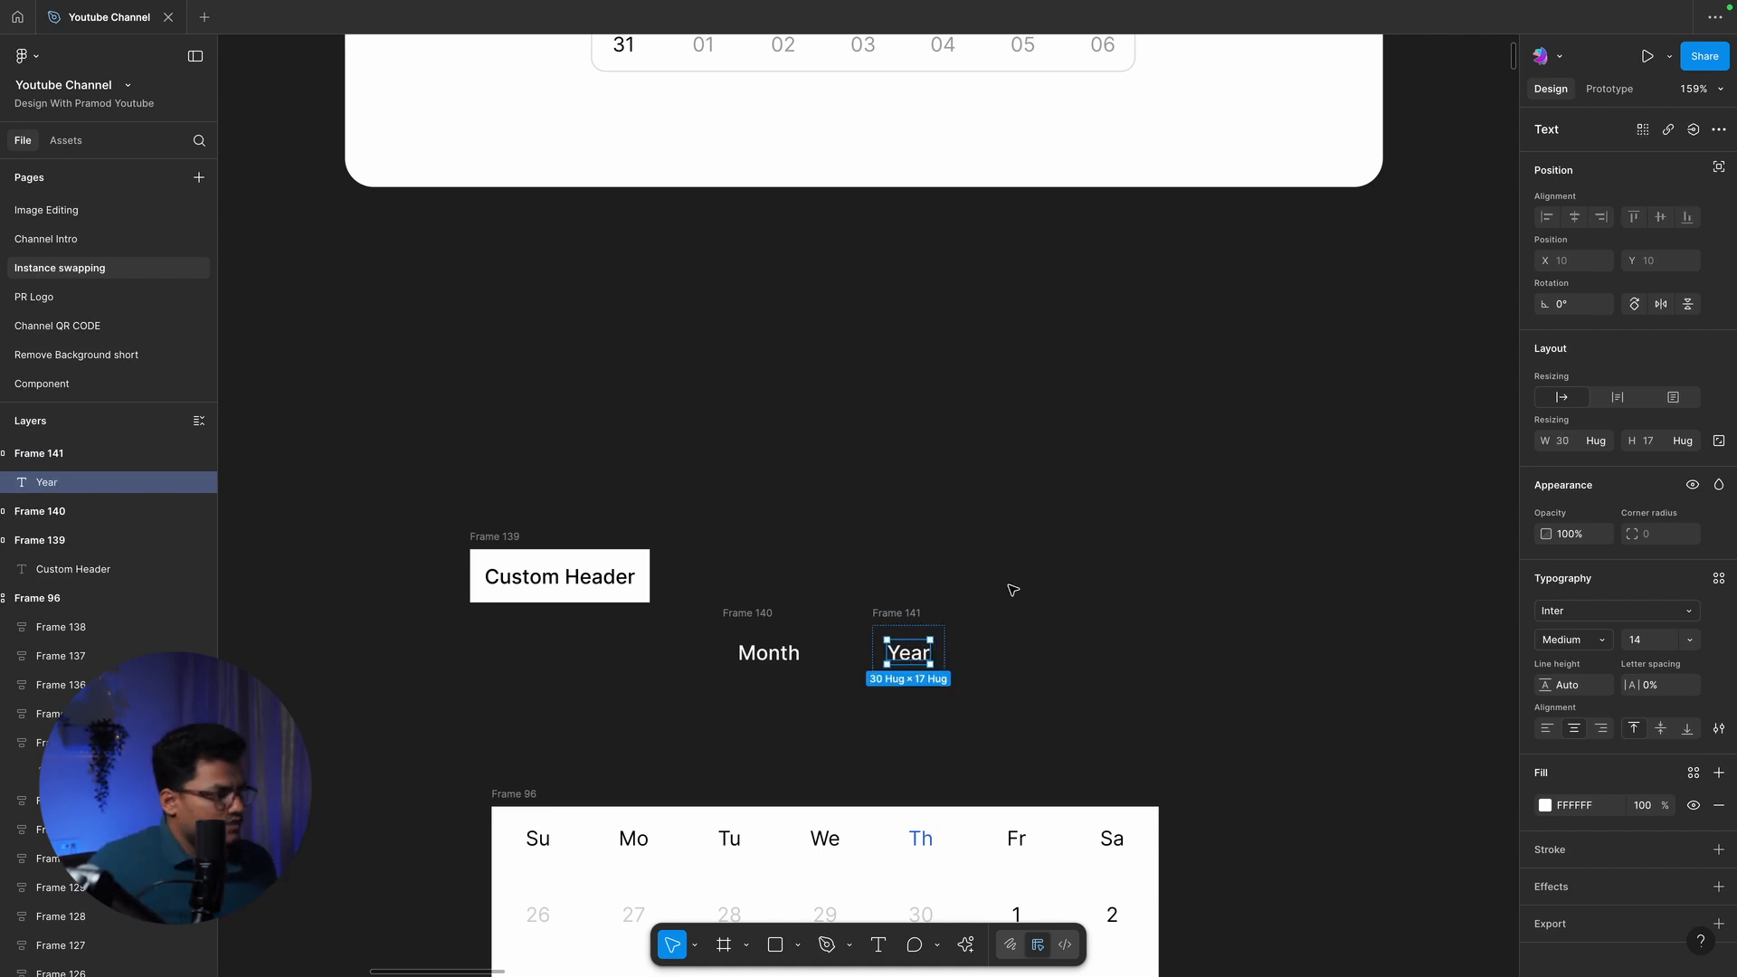
Wrap the Month and Year frames together in one auto layout frame with horizontal flow
left_click(755, 615)
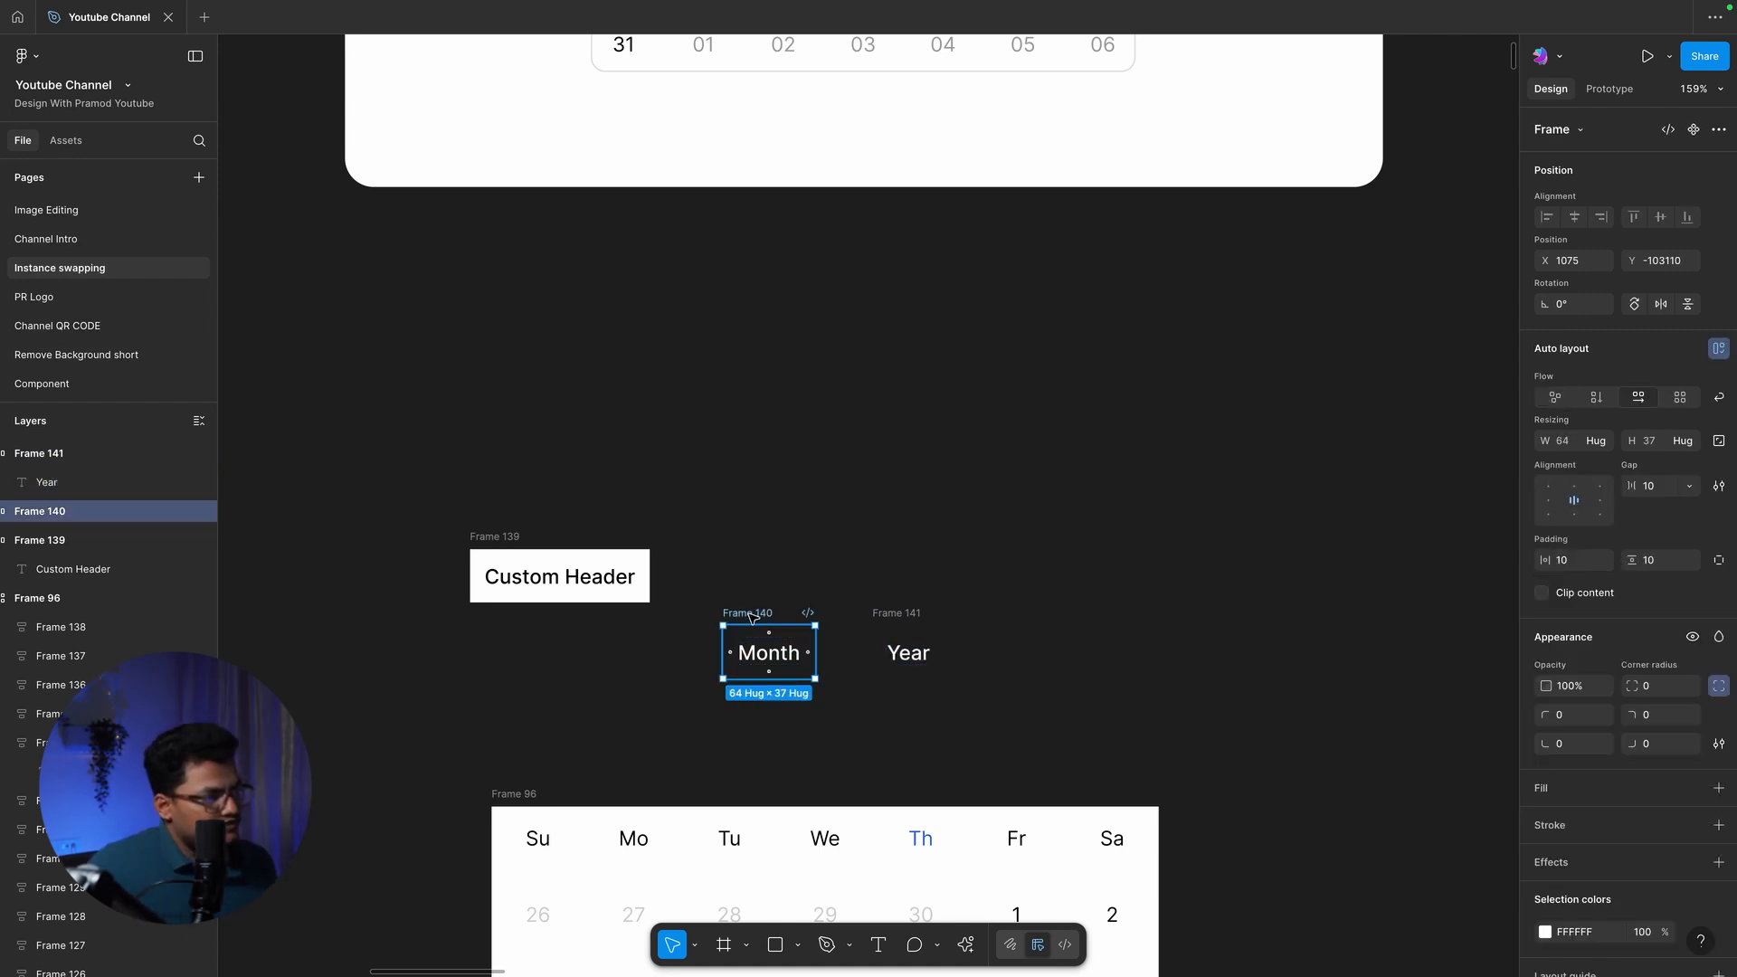
left_click(911, 616, "shift")
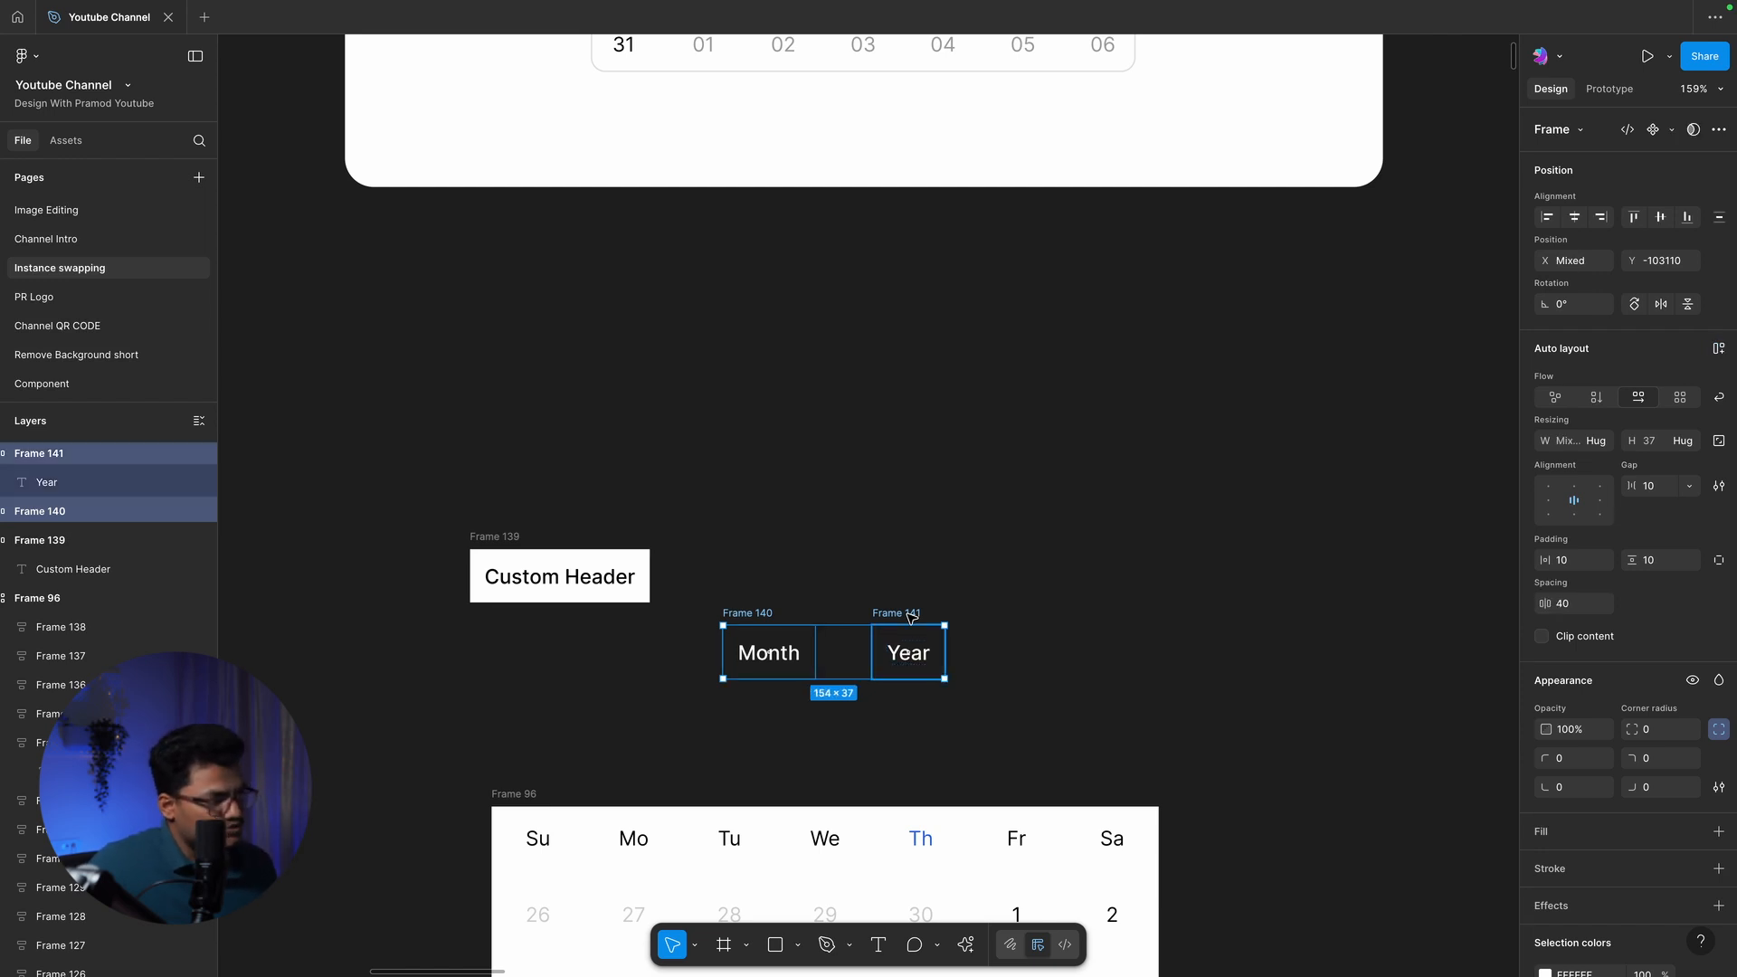
key("shift+a")
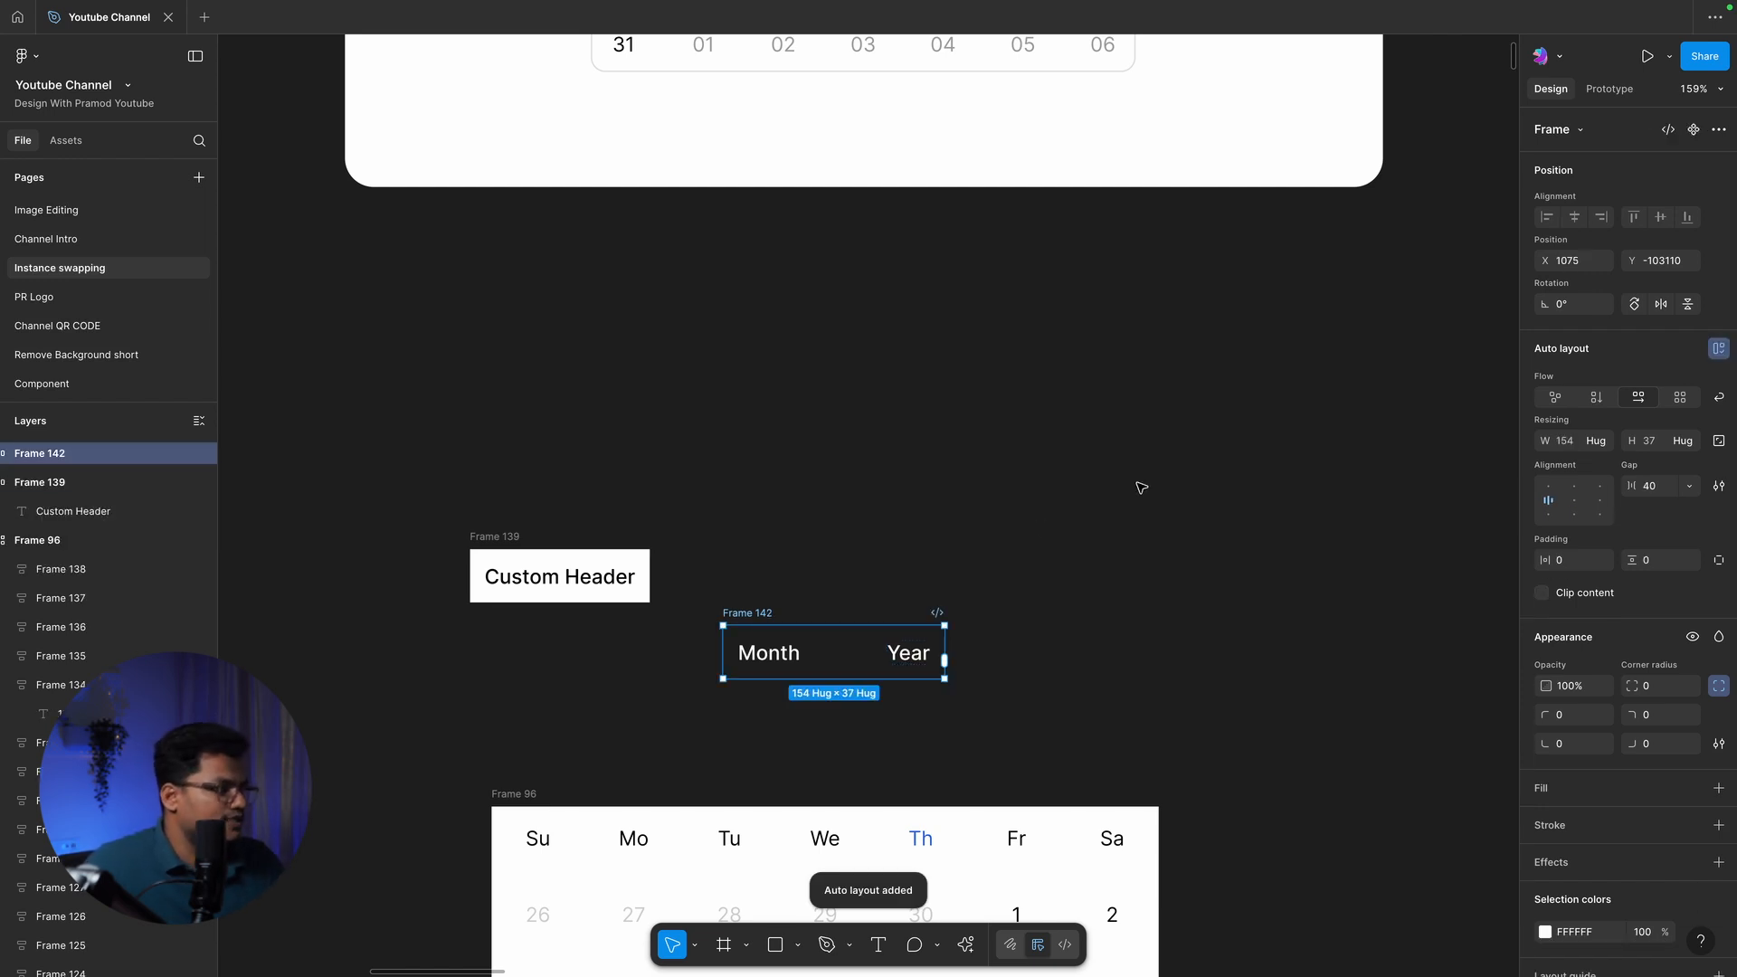
left_click(1595, 400)
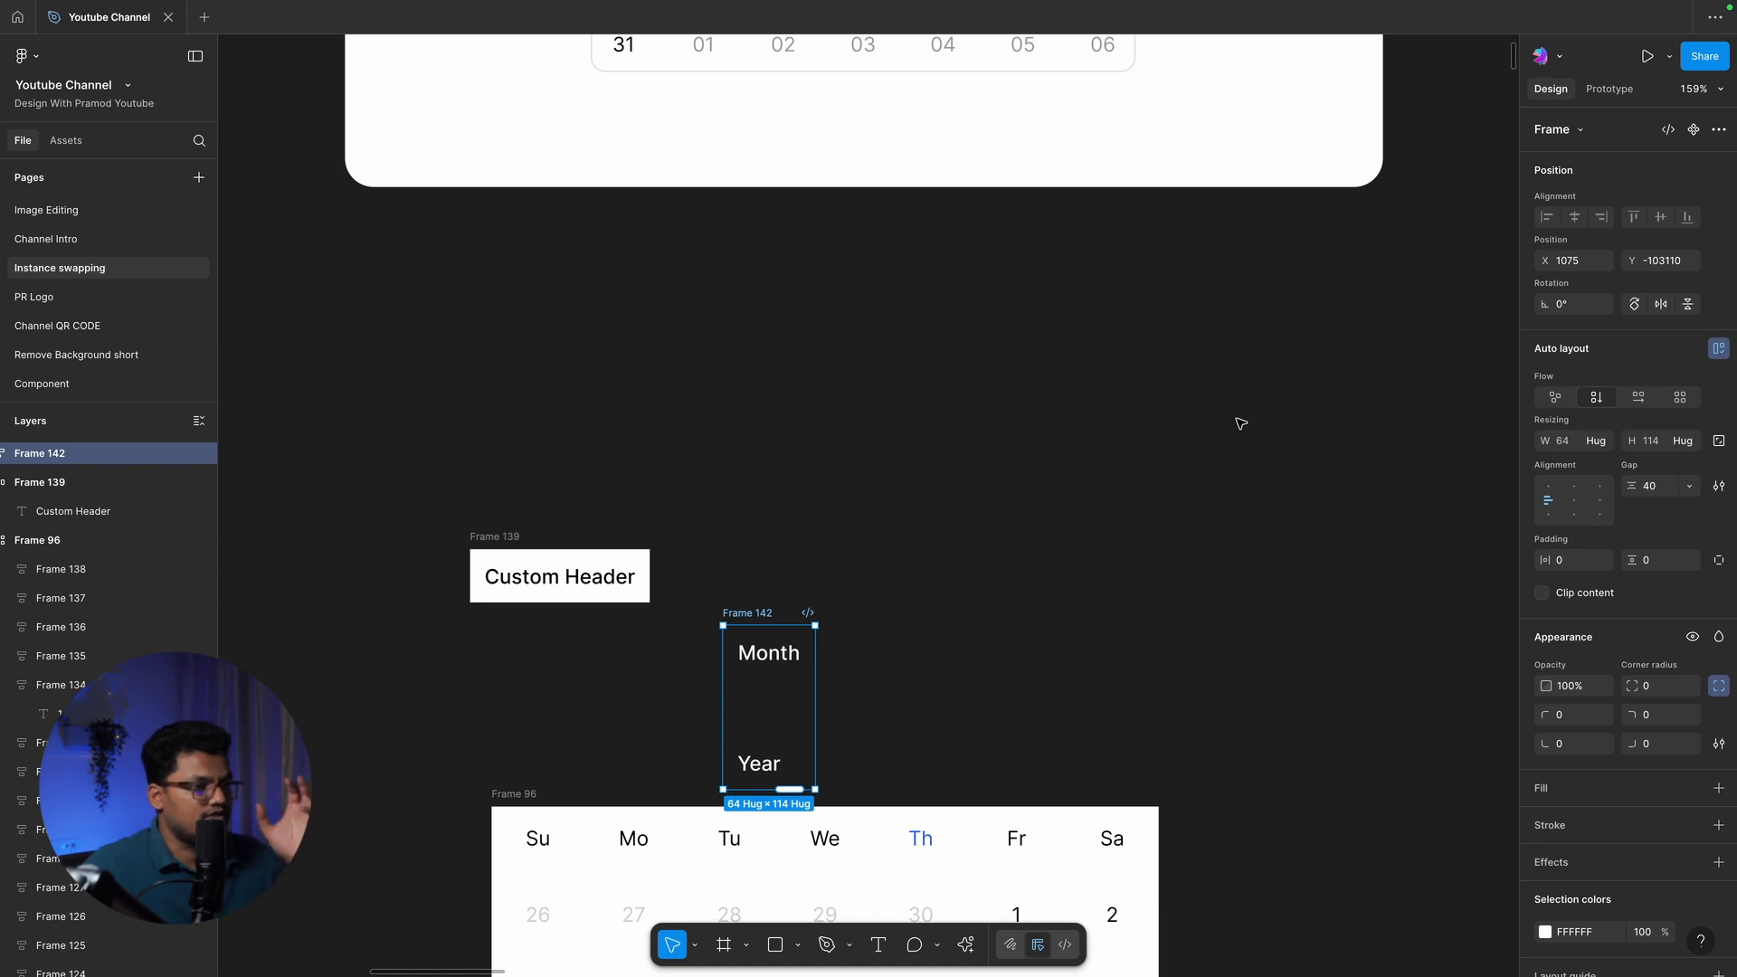
left_click(1640, 401)
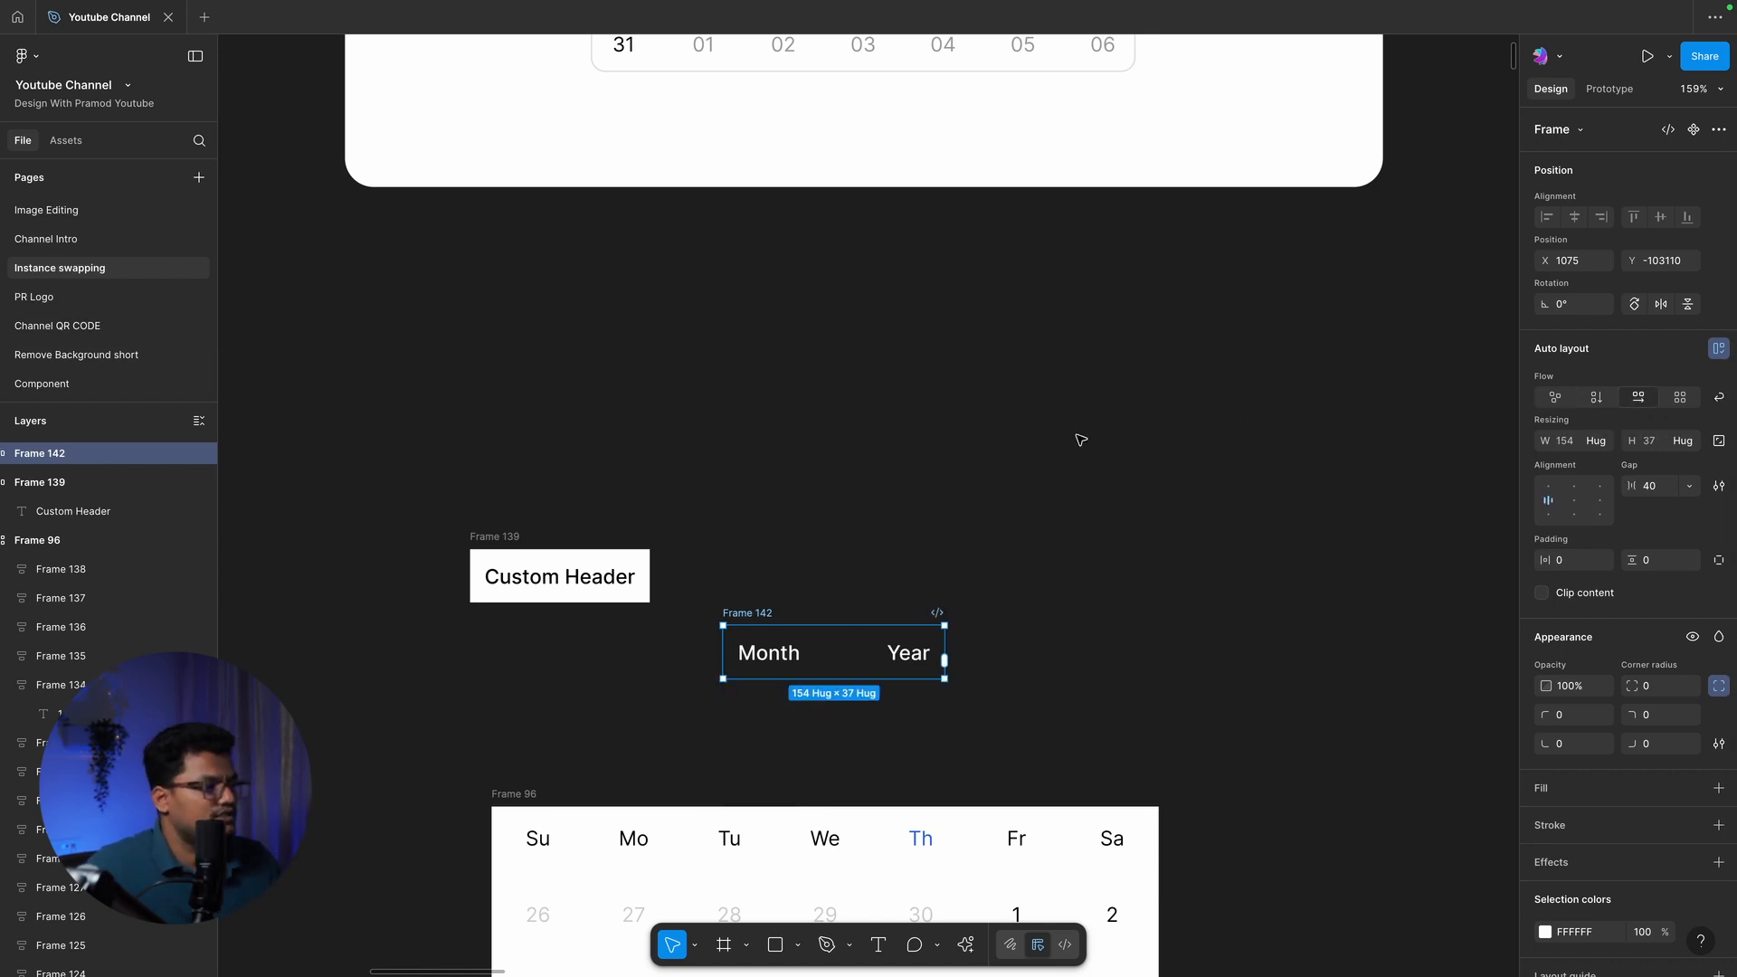
left_click(1113, 438)
Give the combined Month and Year frame a white FFFFFF fill and set both labels' text fill to 000000
left_click(757, 614)
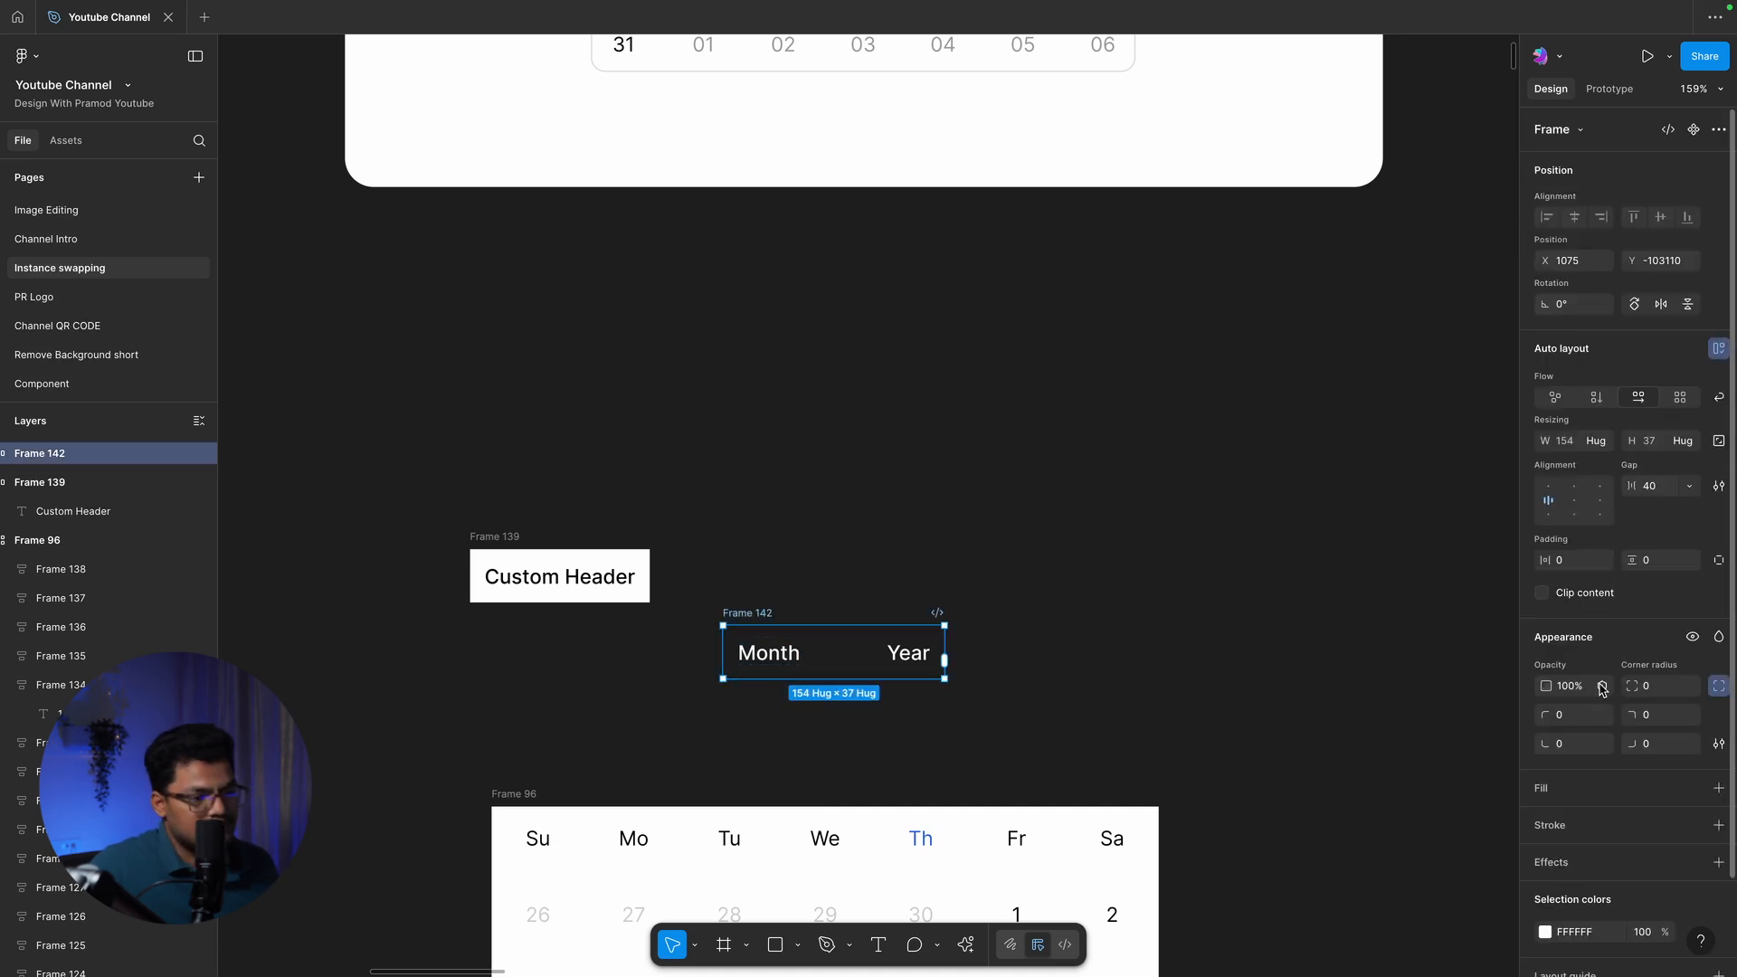
left_click(1559, 783)
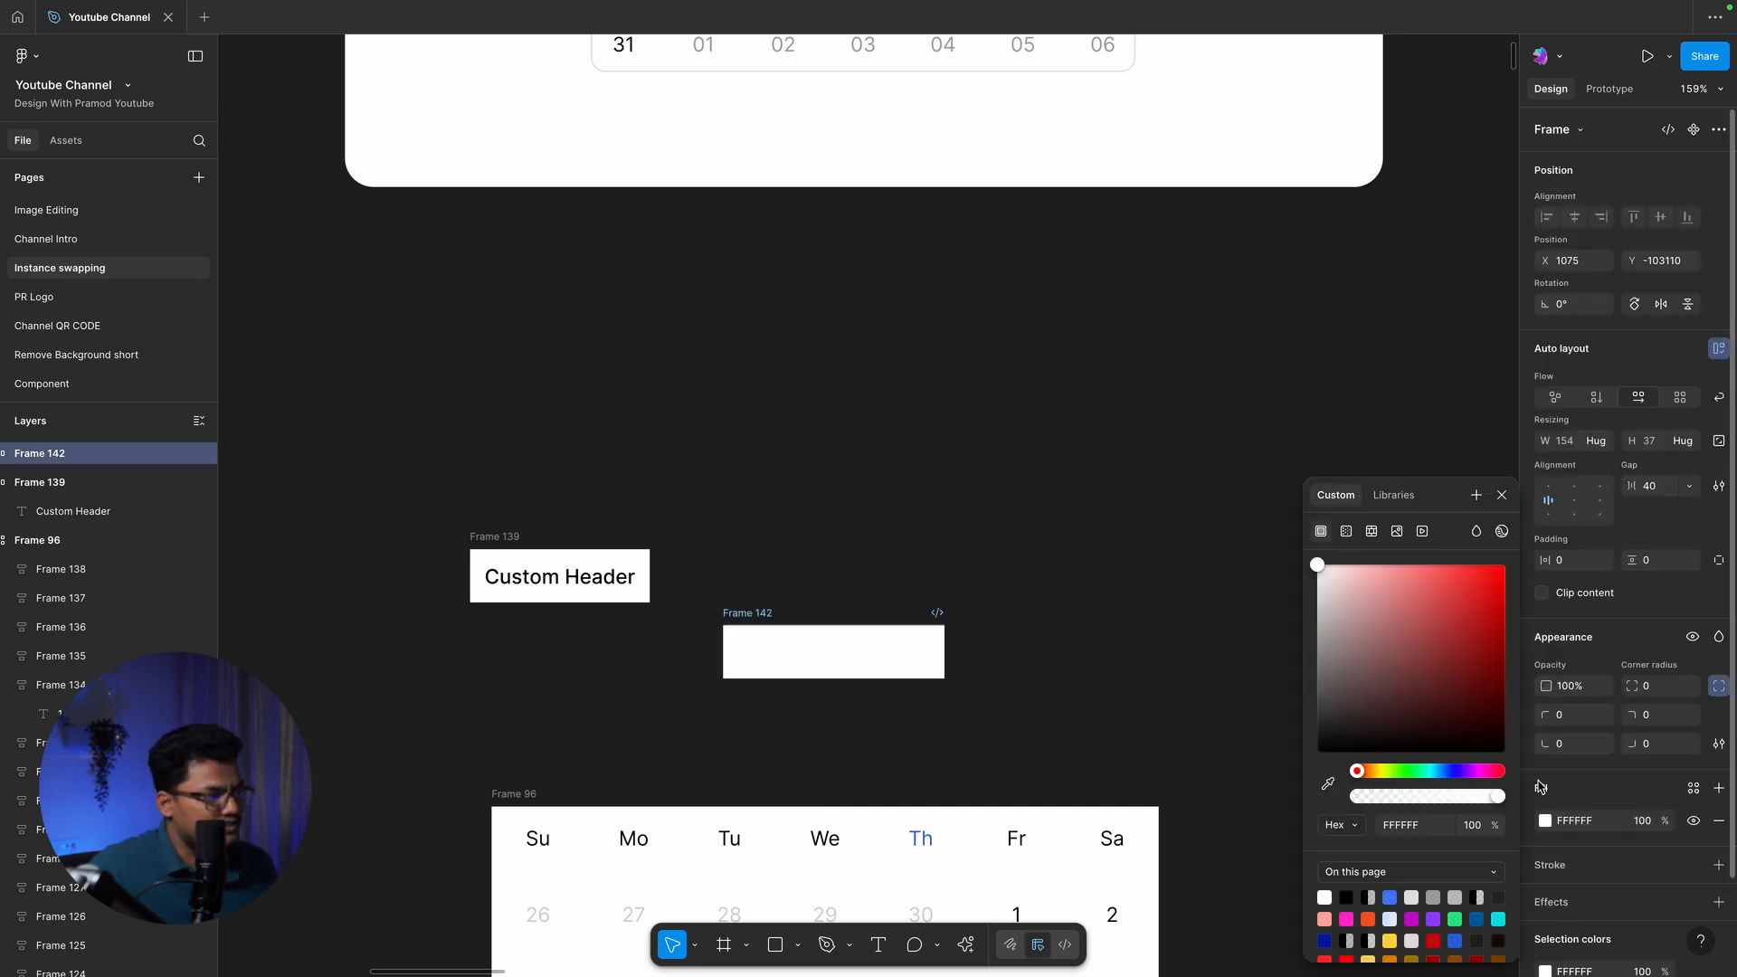
left_click(776, 659)
double_click(776, 656)
left_click(909, 653, "shift")
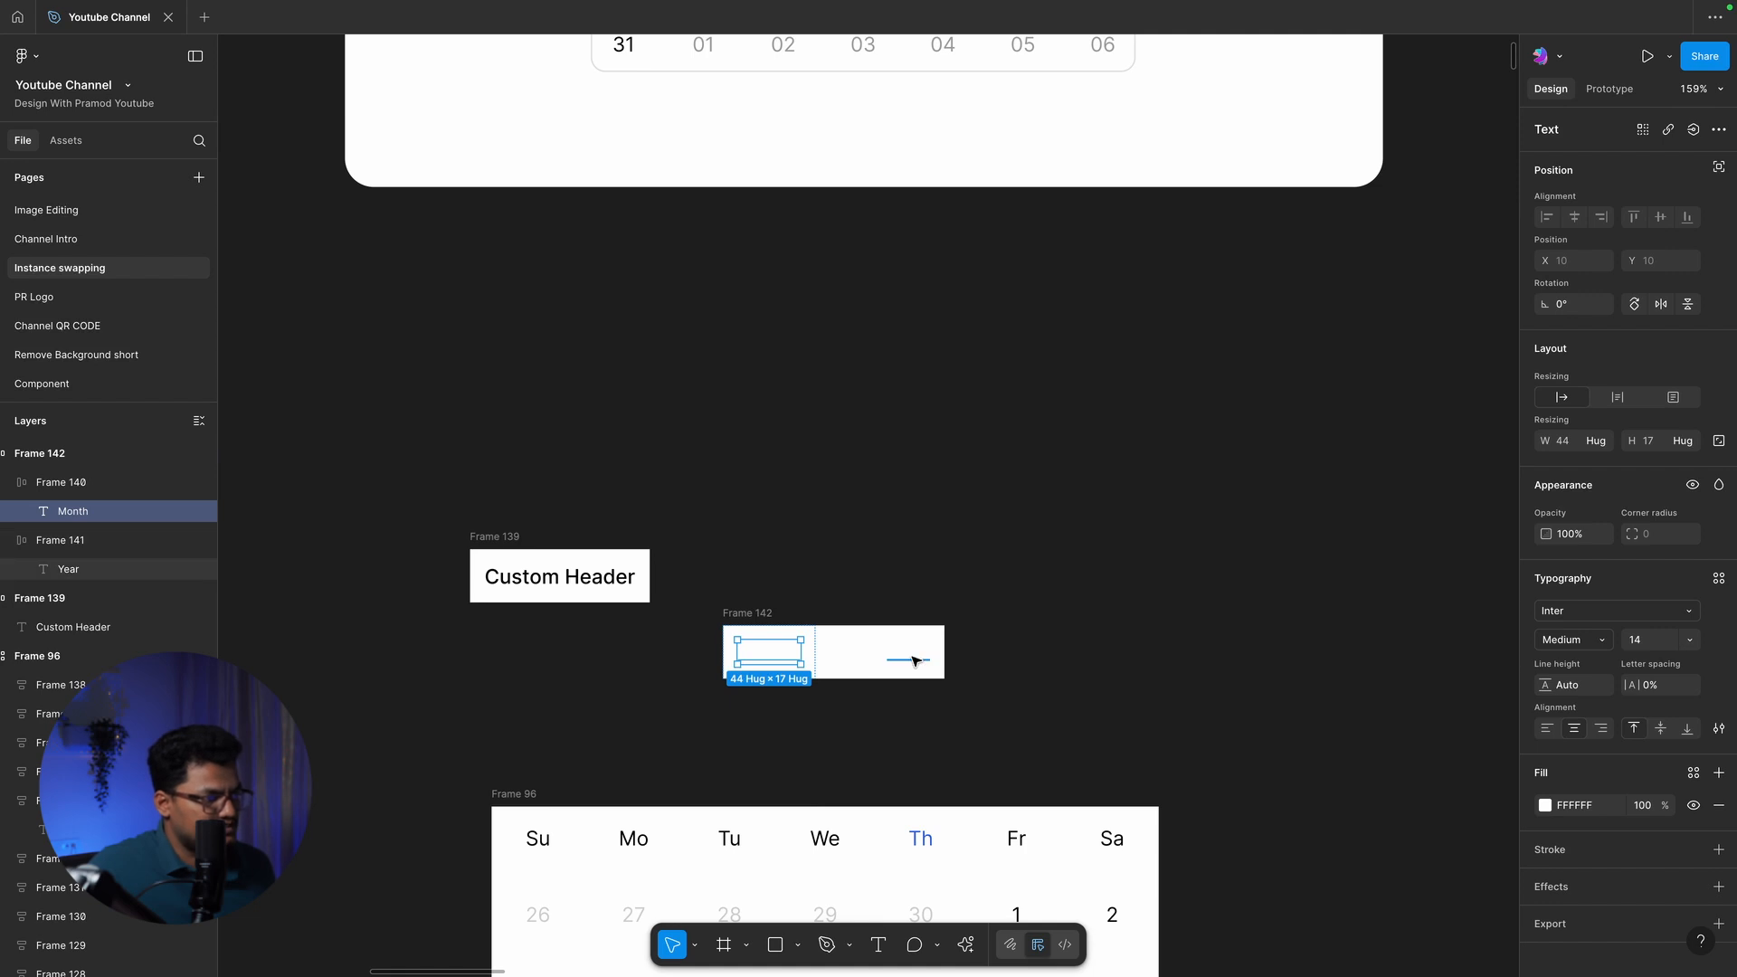
left_click(1584, 814)
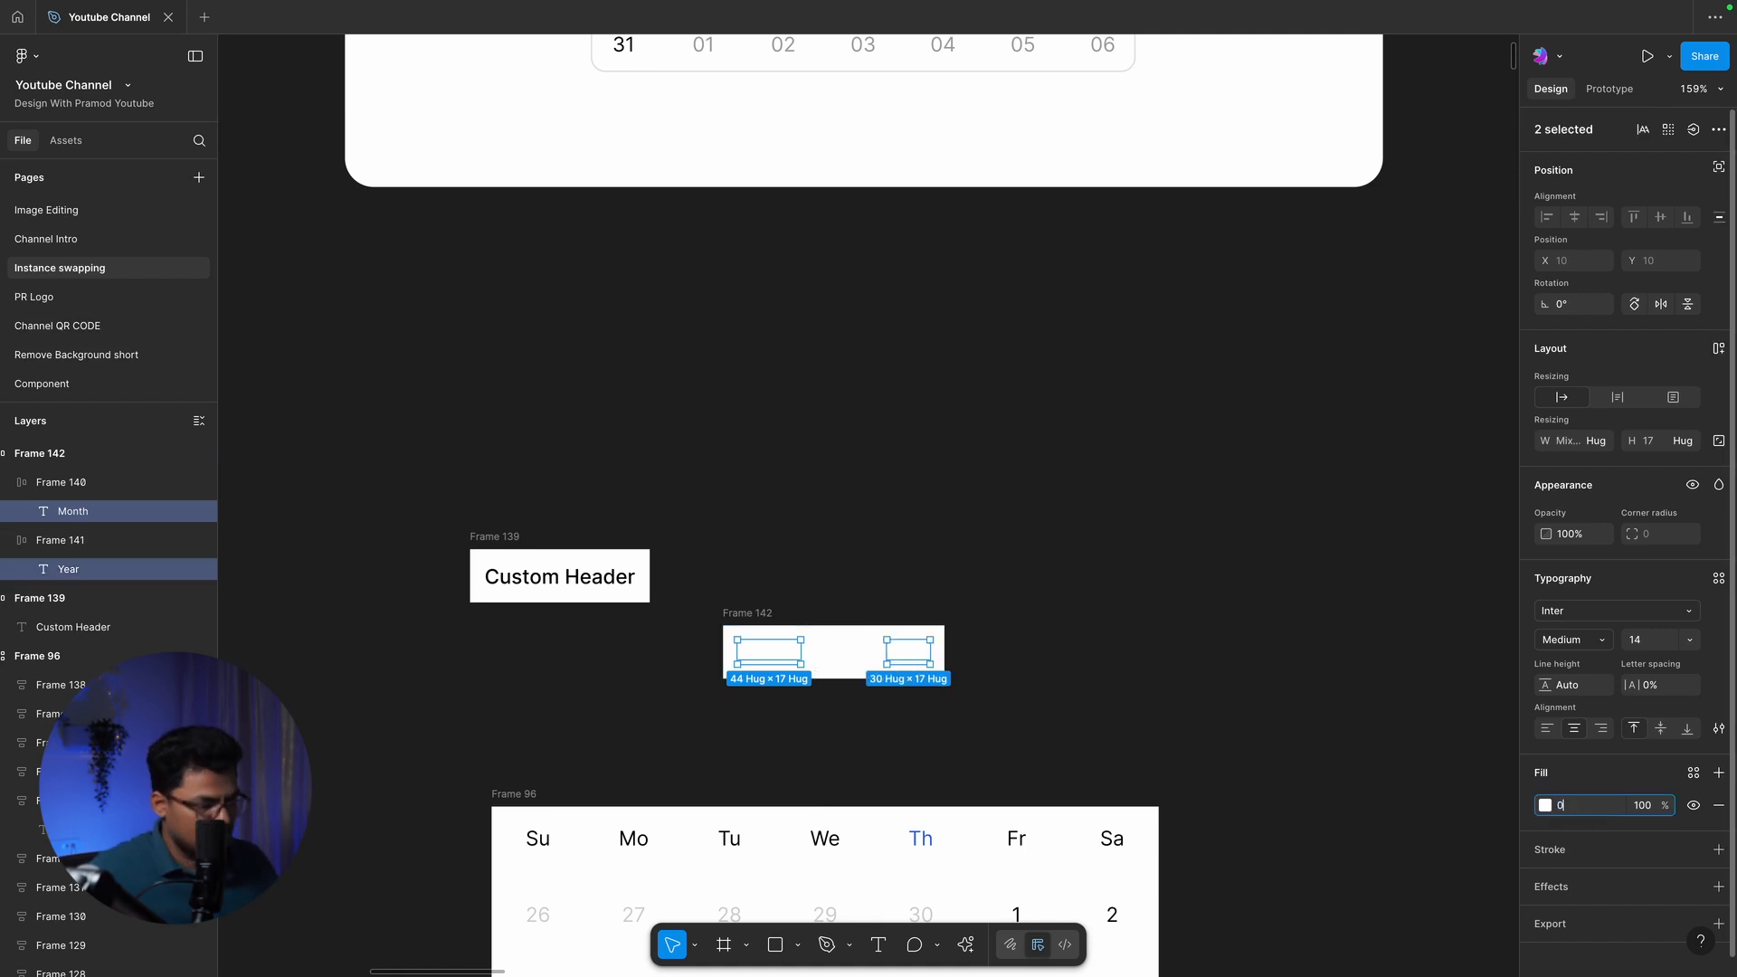
type("000000")
key("Return")
left_click(1049, 572)
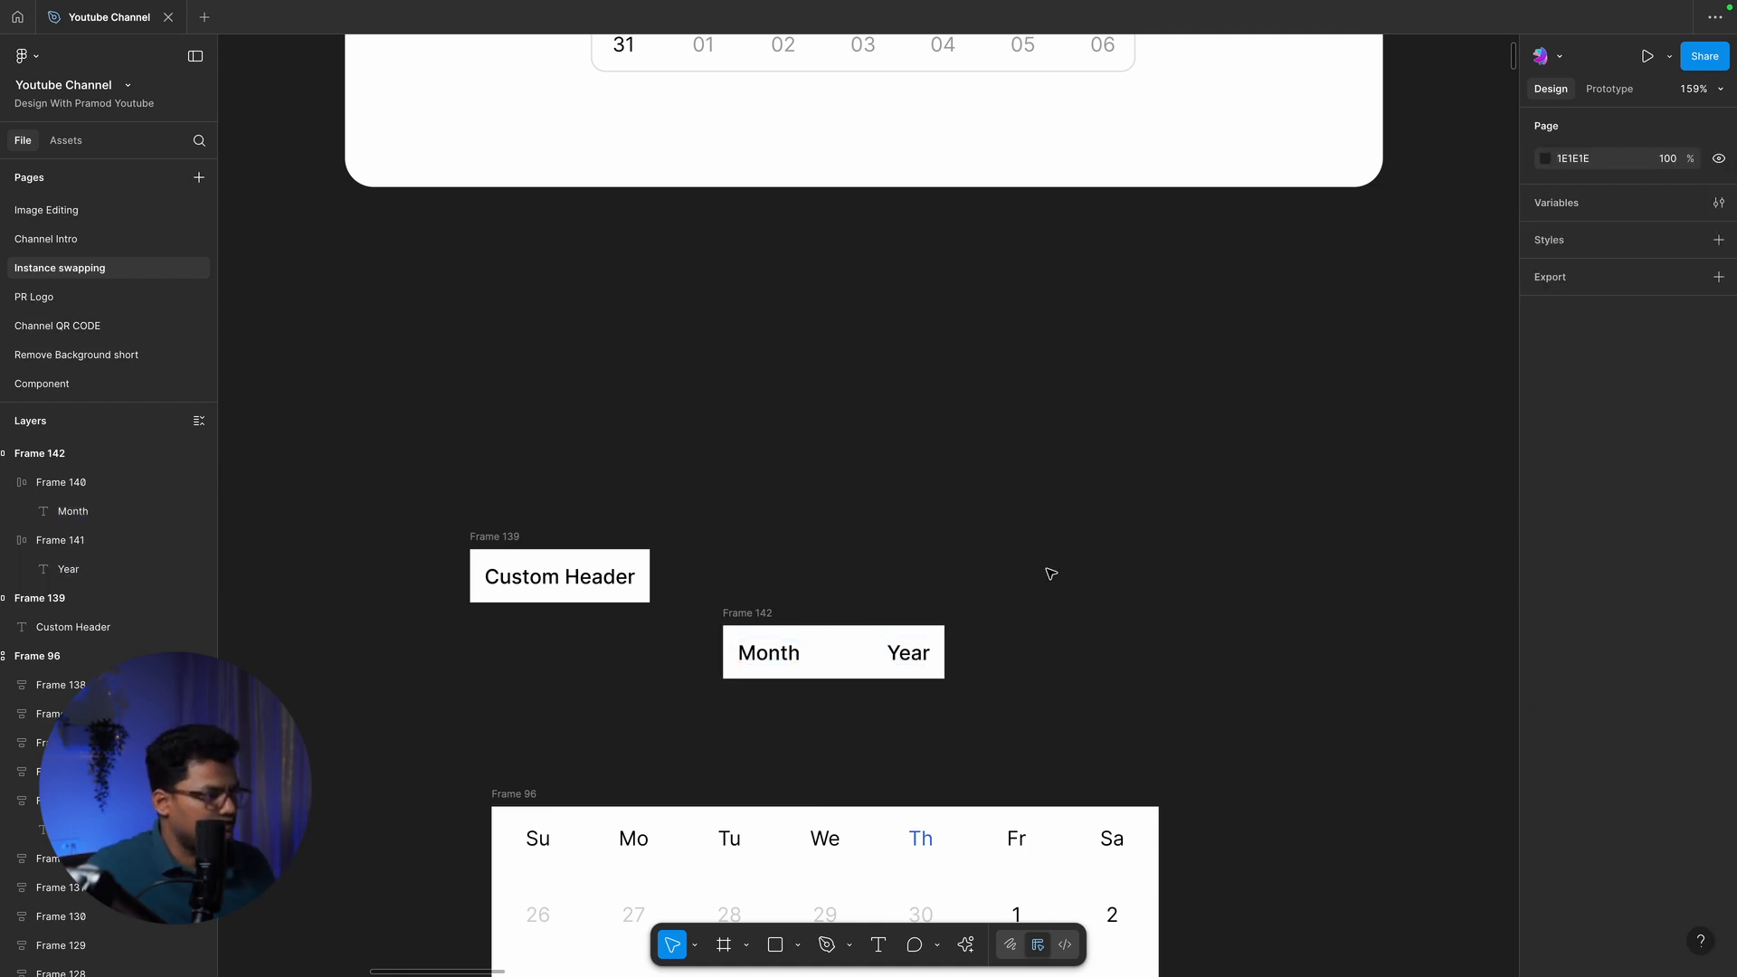
Set the corner radius of the combined Month and Year frame to 6
left_click(738, 614)
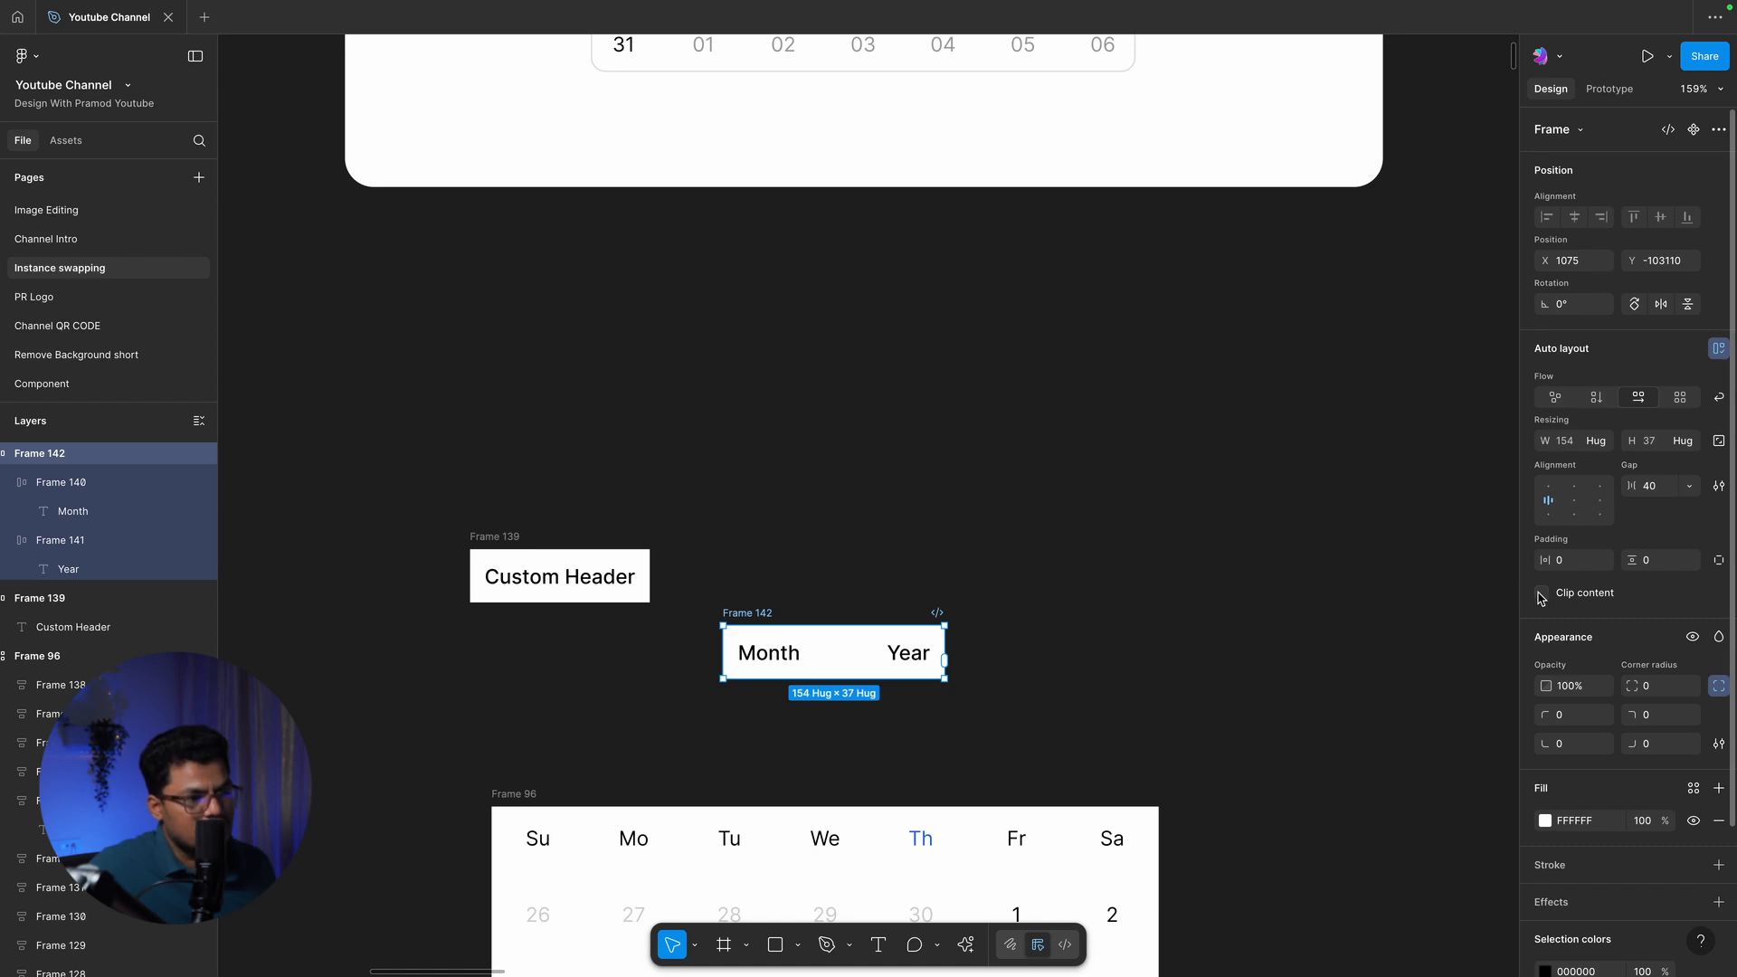
left_click(1665, 690)
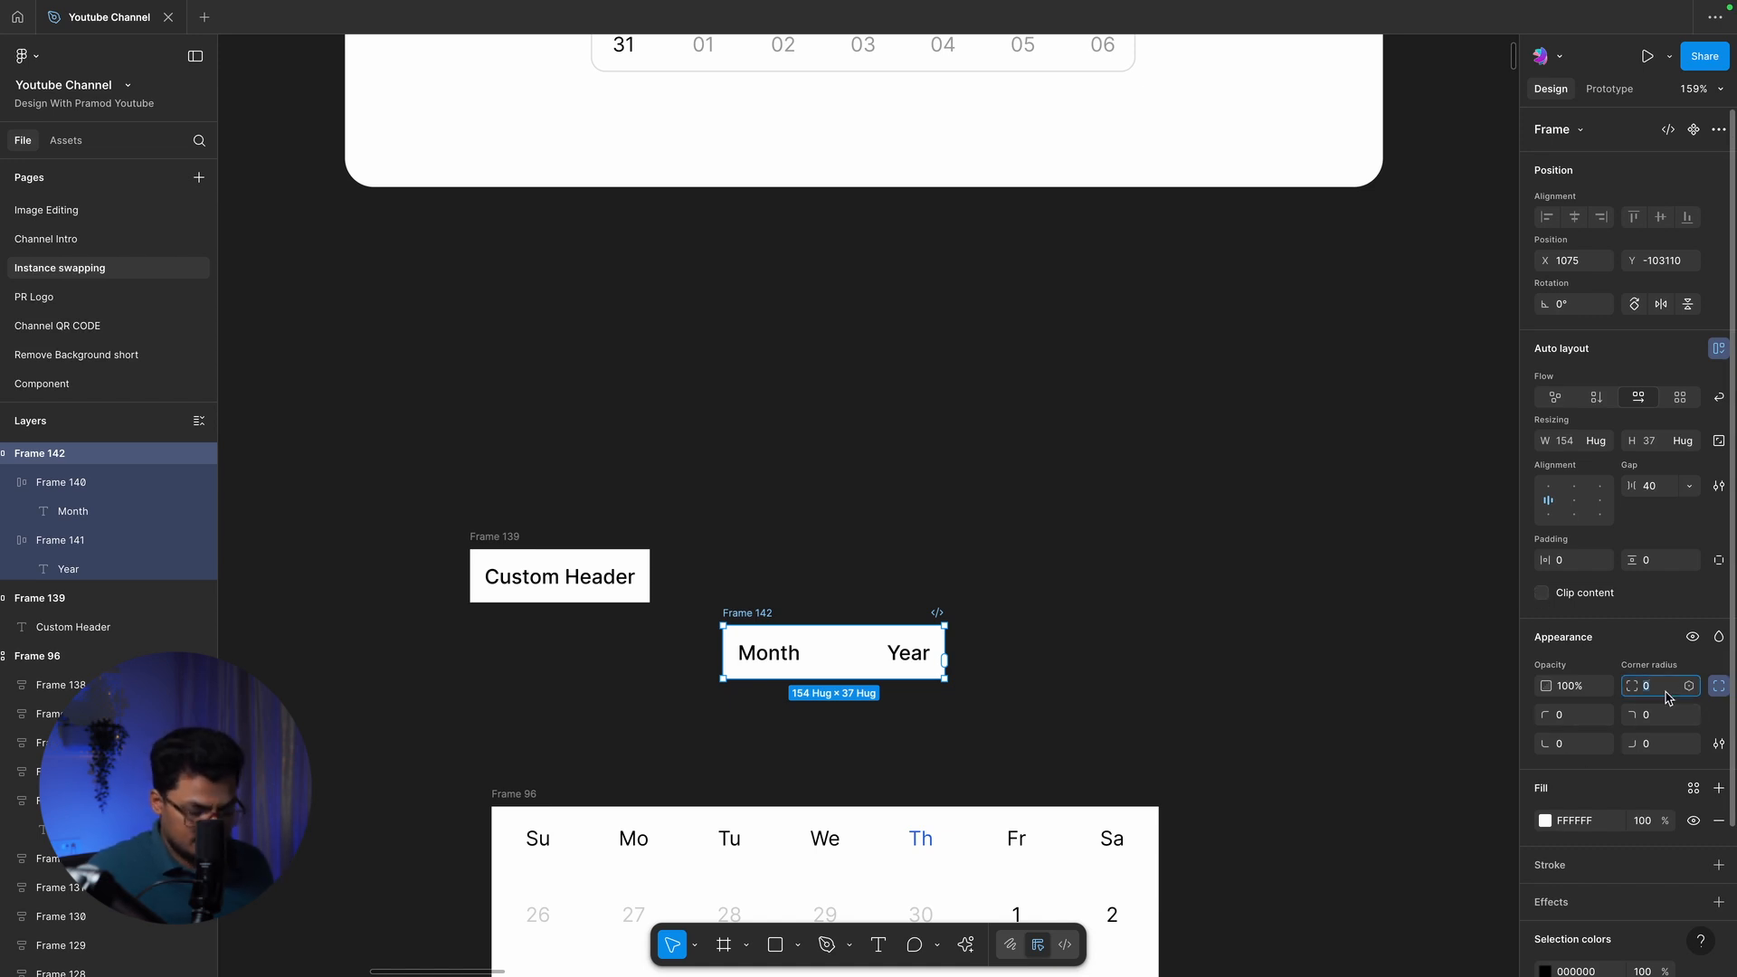
type("6")
key("Return")
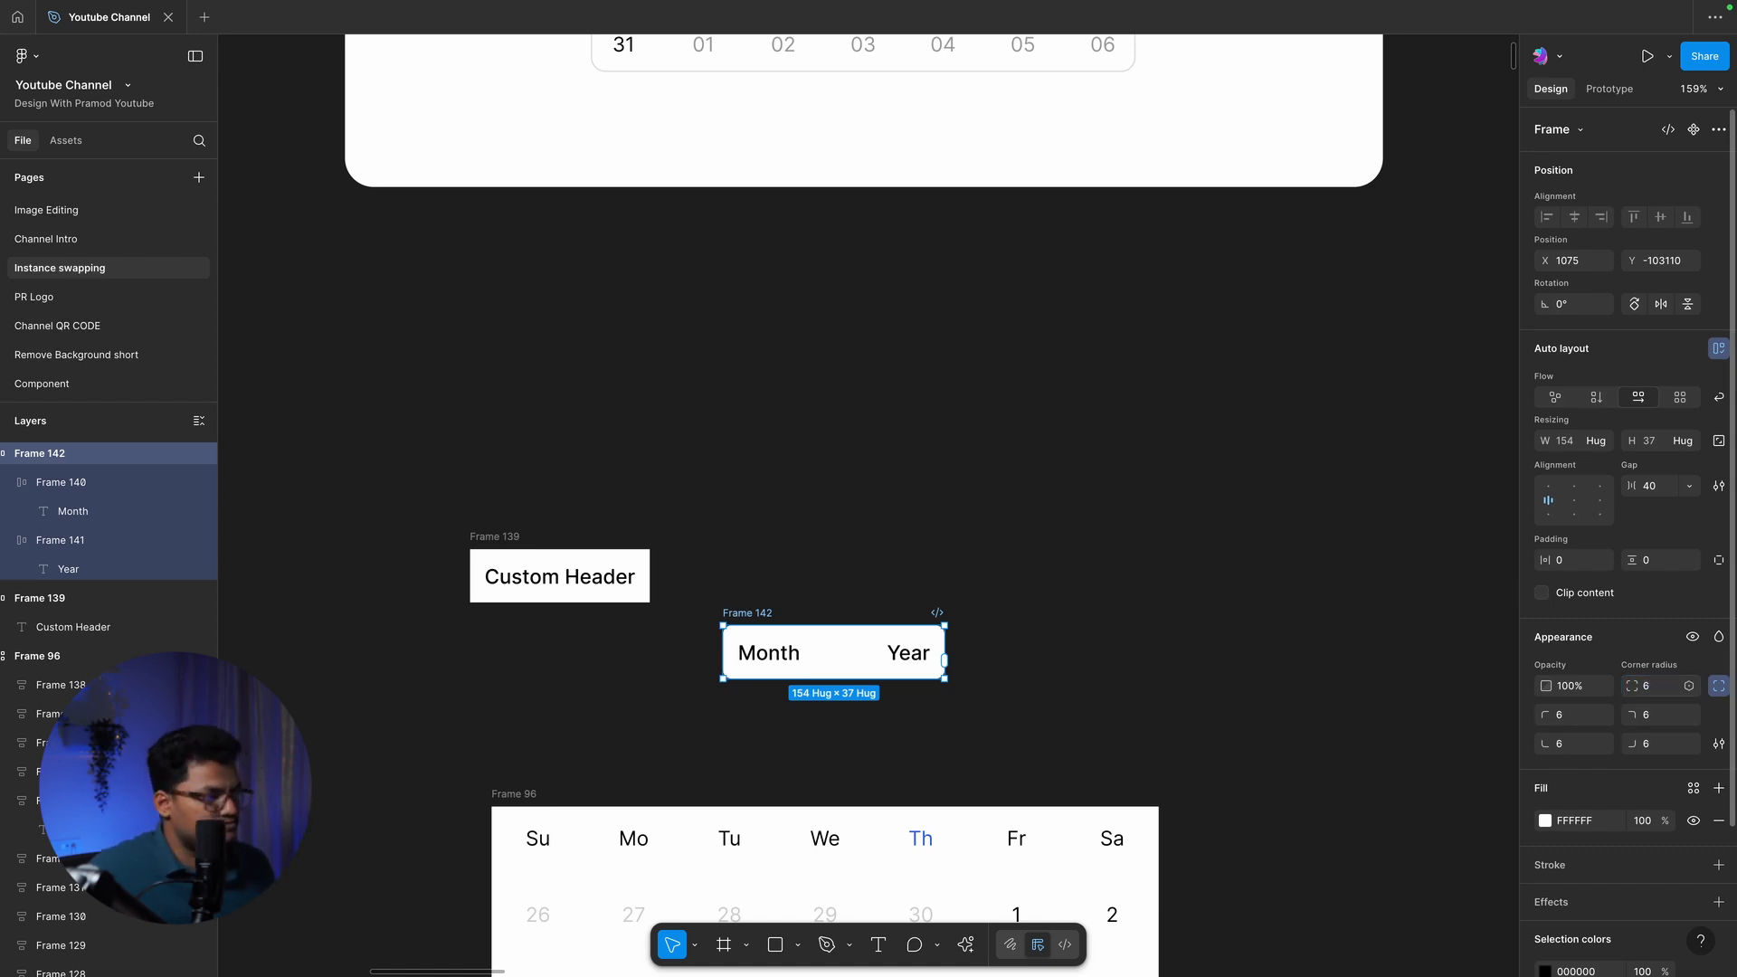
left_click(1348, 599)
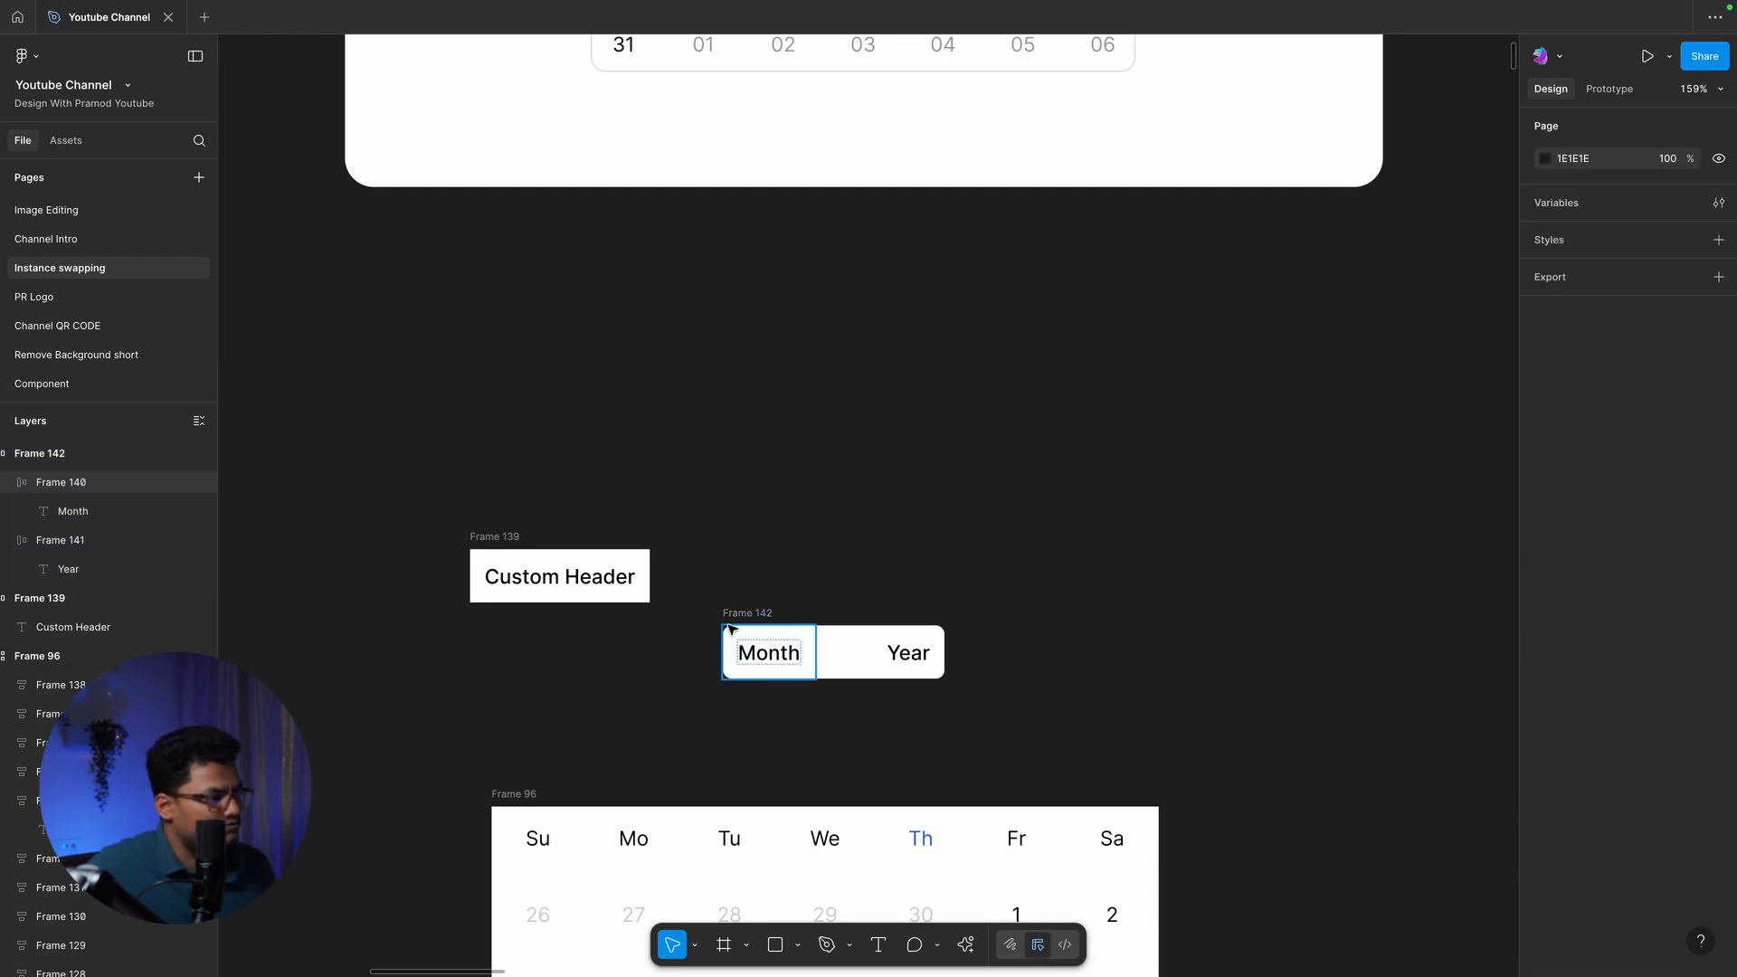
Set the auto layout gap between Month and Year to 0
left_click(764, 645)
left_click(747, 613)
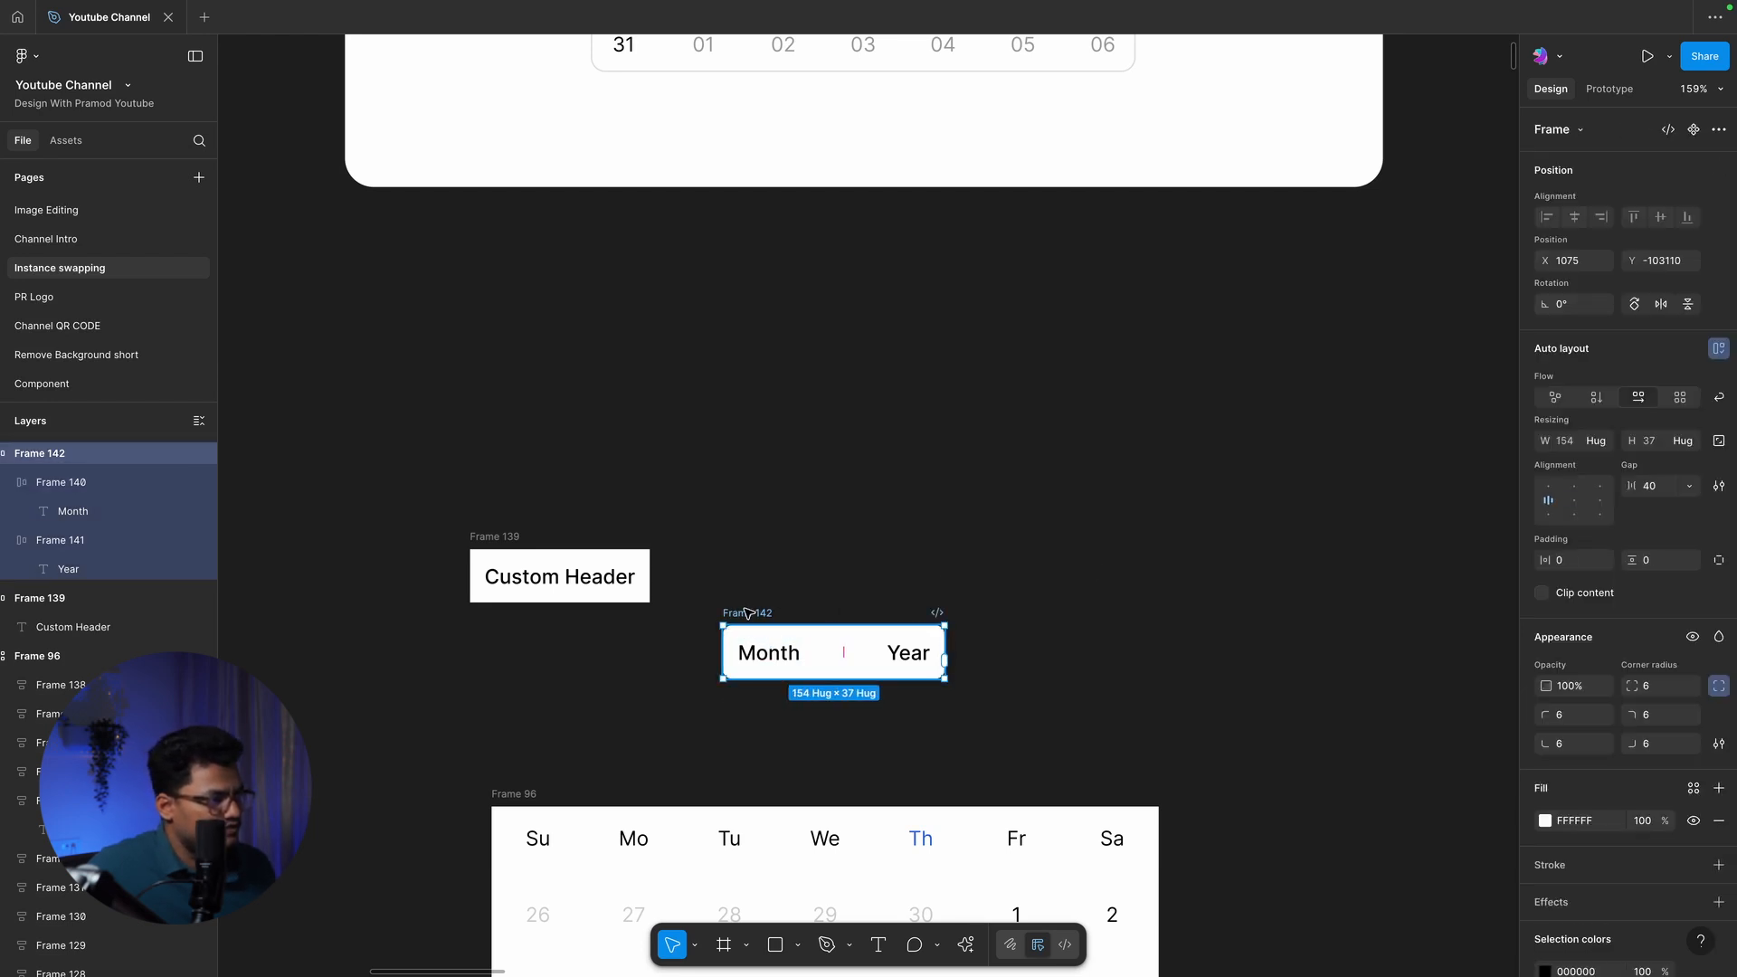
left_click(1662, 491)
type("0")
key("Return")
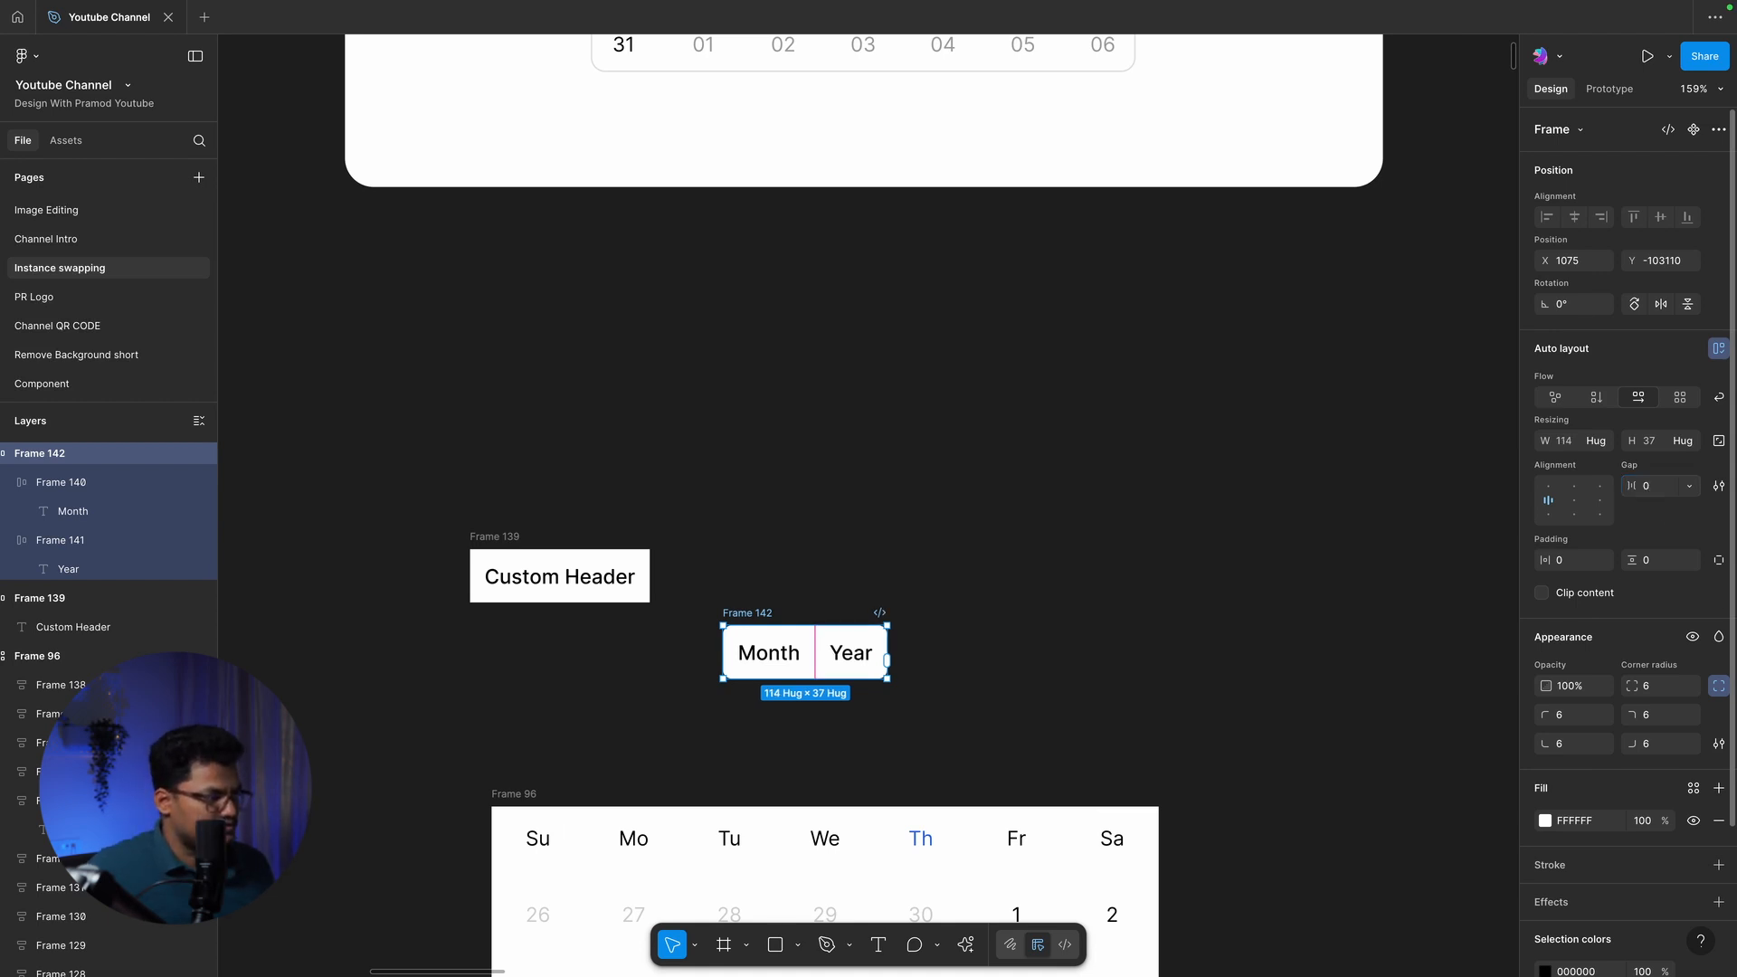
left_click(1126, 296)
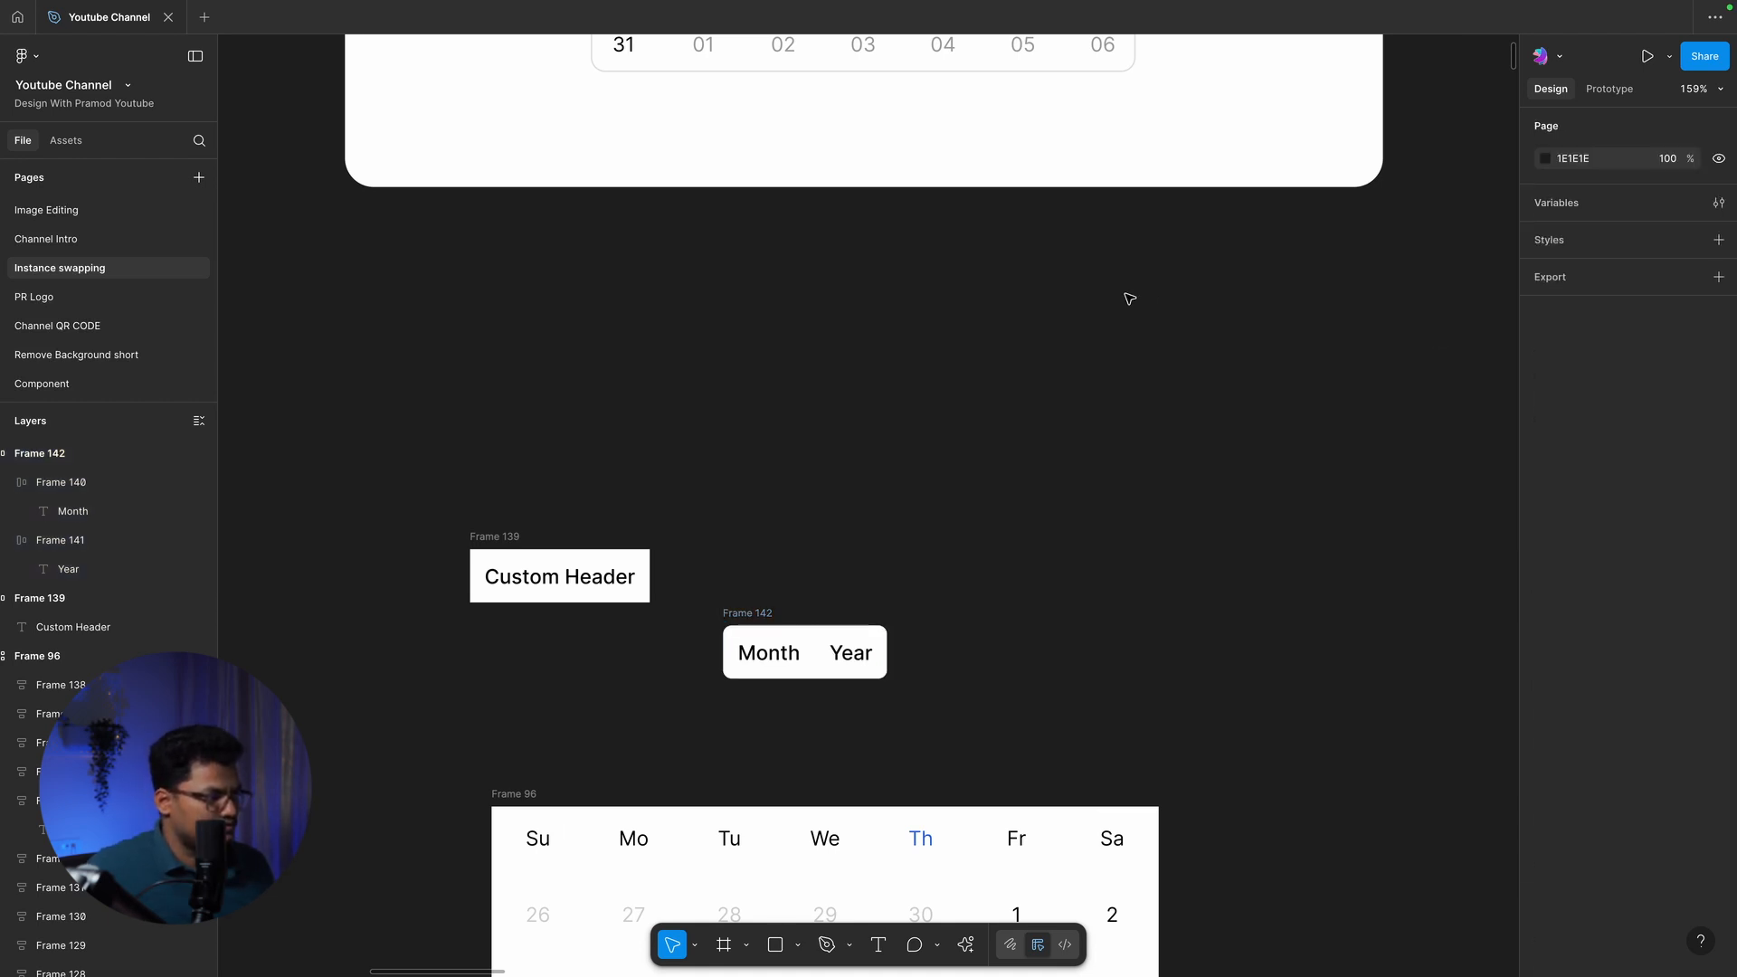
Move the Month and Year frame between the Custom Header and the date grid, at about X 946, Y -103068
left_click(728, 613)
scroll(876, 544, "up", 1)
scroll(872, 542, "down", 3)
left_click(931, 369)
left_click(767, 448)
left_click(882, 364)
left_click_drag(766, 441, 578, 500)
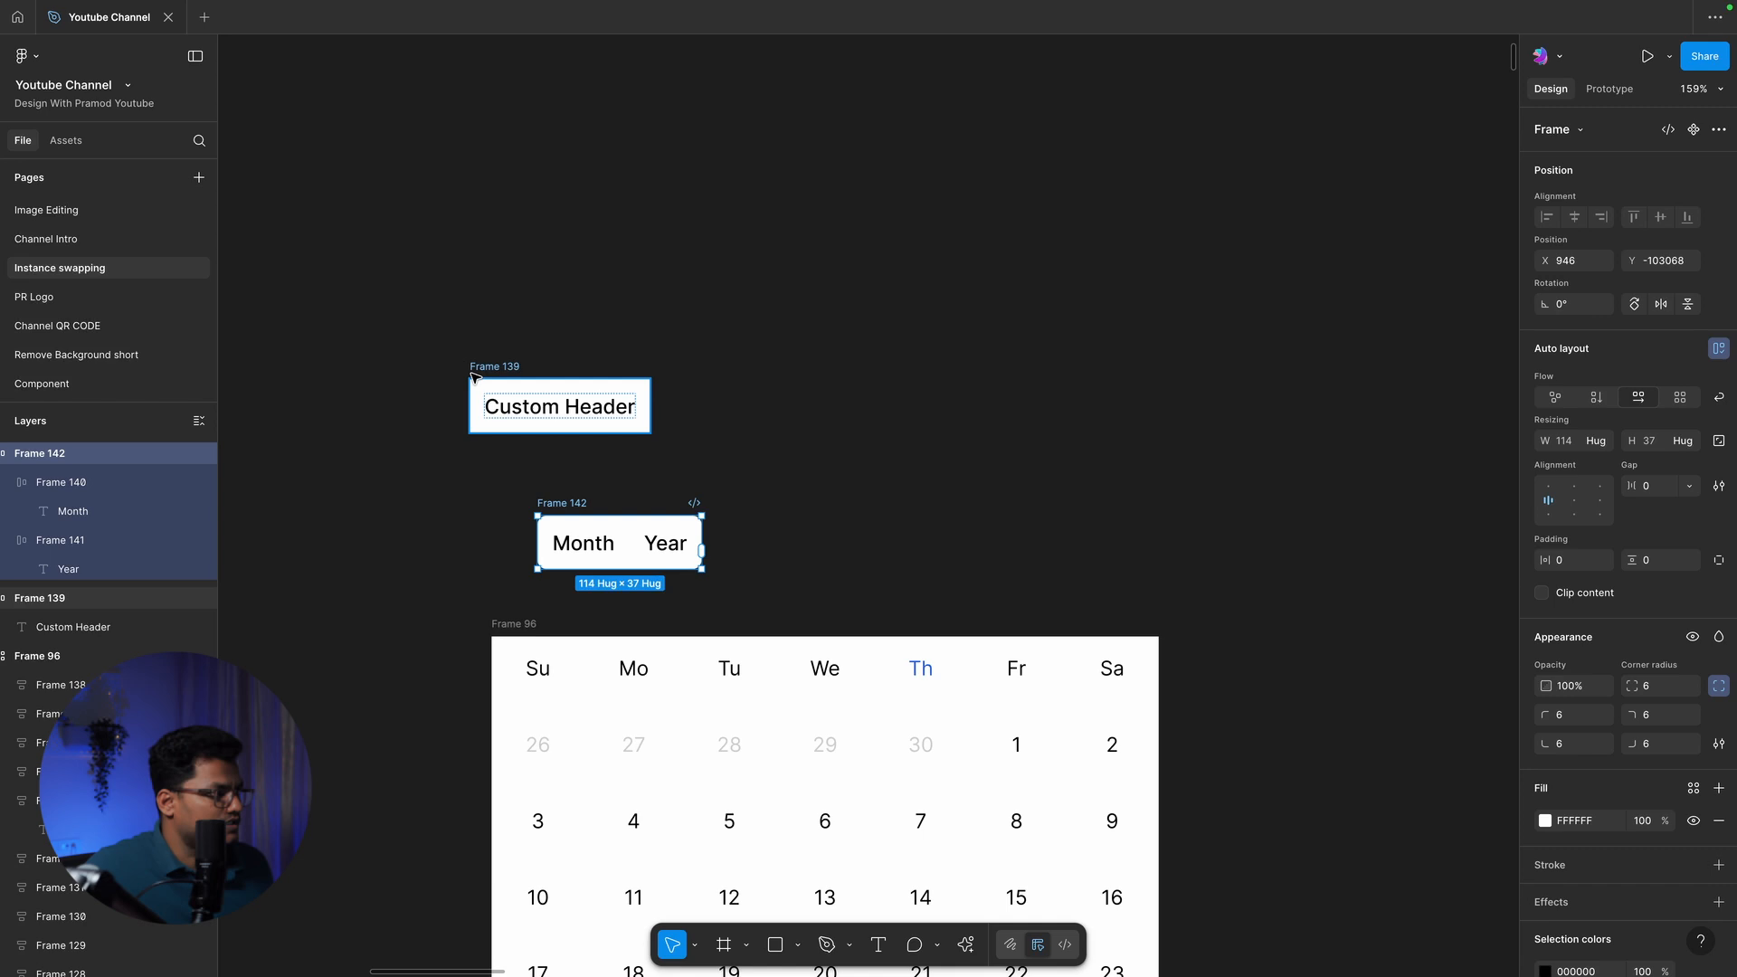
left_click(479, 368, "shift")
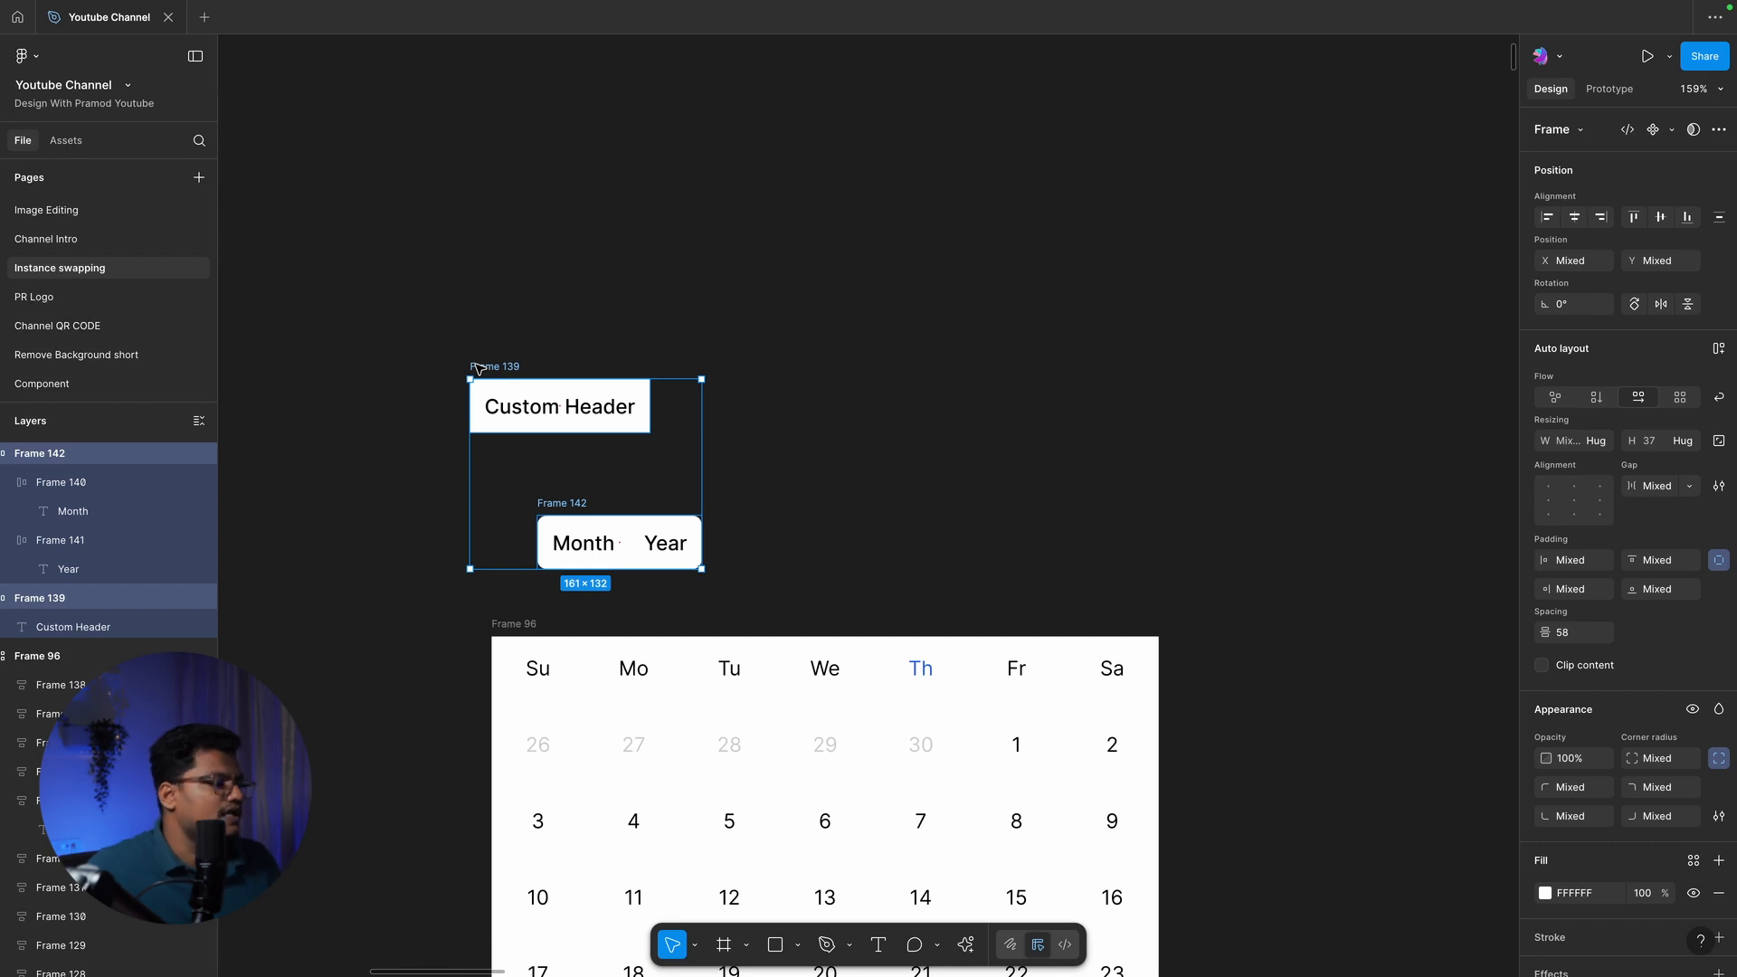
left_click(836, 480)
Move the Month and Year frame beside the Custom Header, at about X 1086, Y -103137
left_click_drag(578, 503, 783, 404)
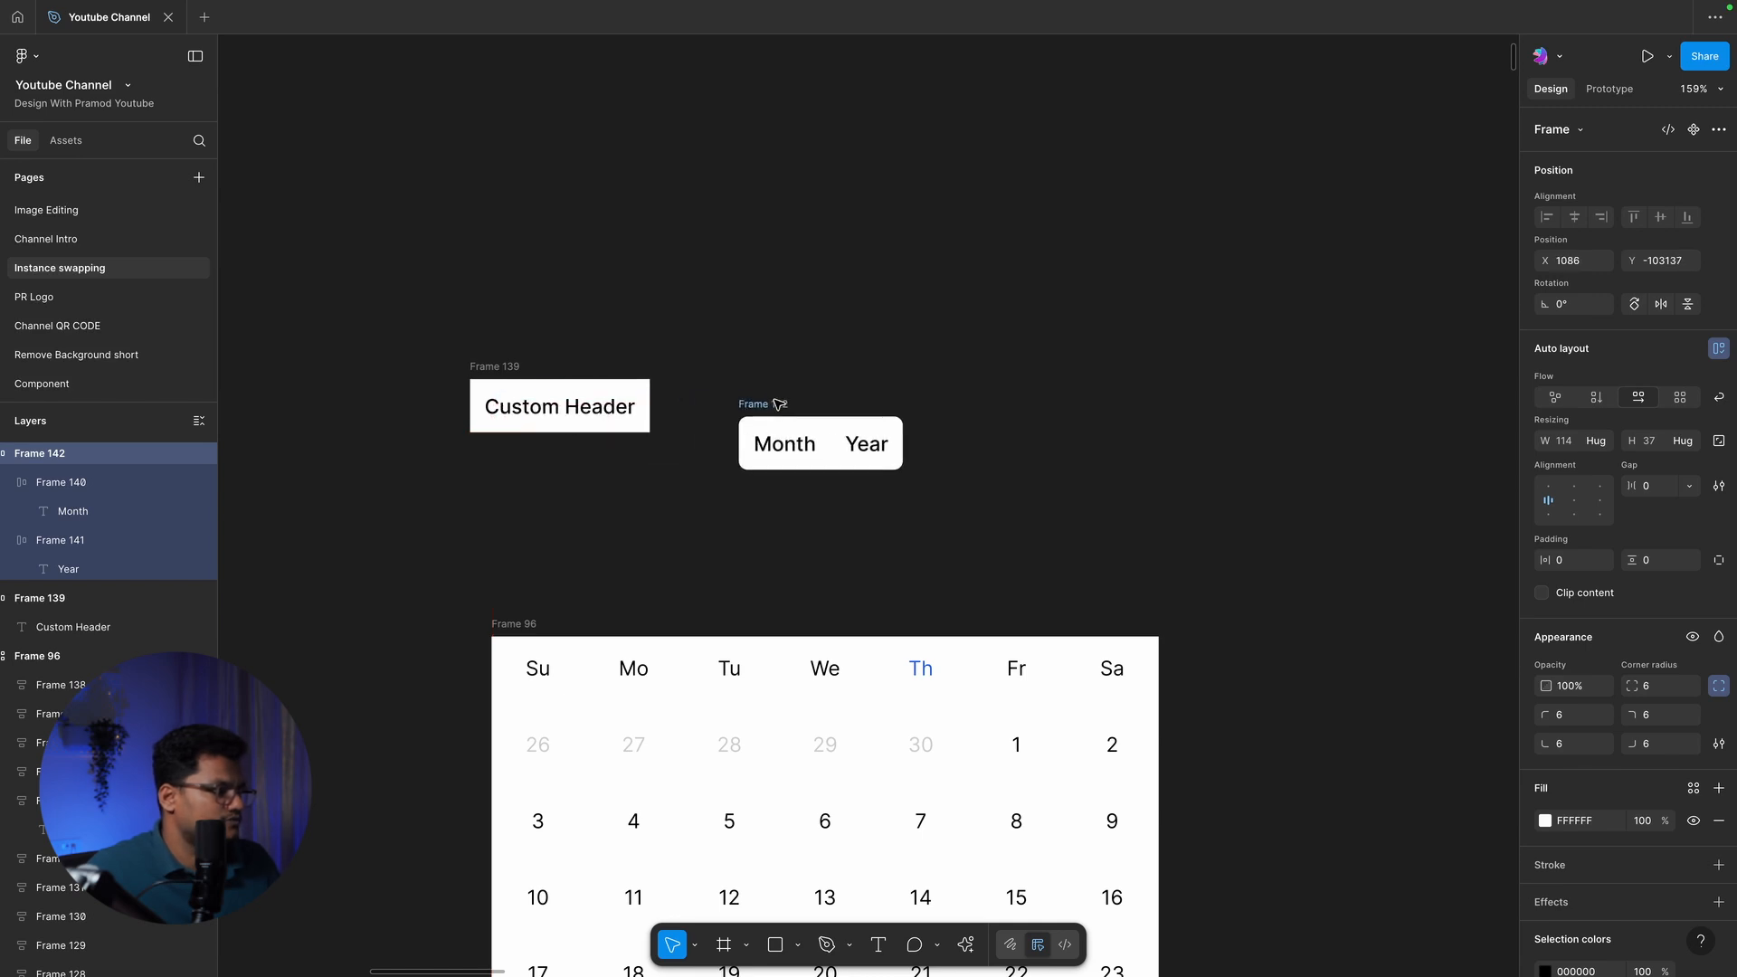
left_click(933, 377)
left_click(776, 403)
left_click(926, 368)
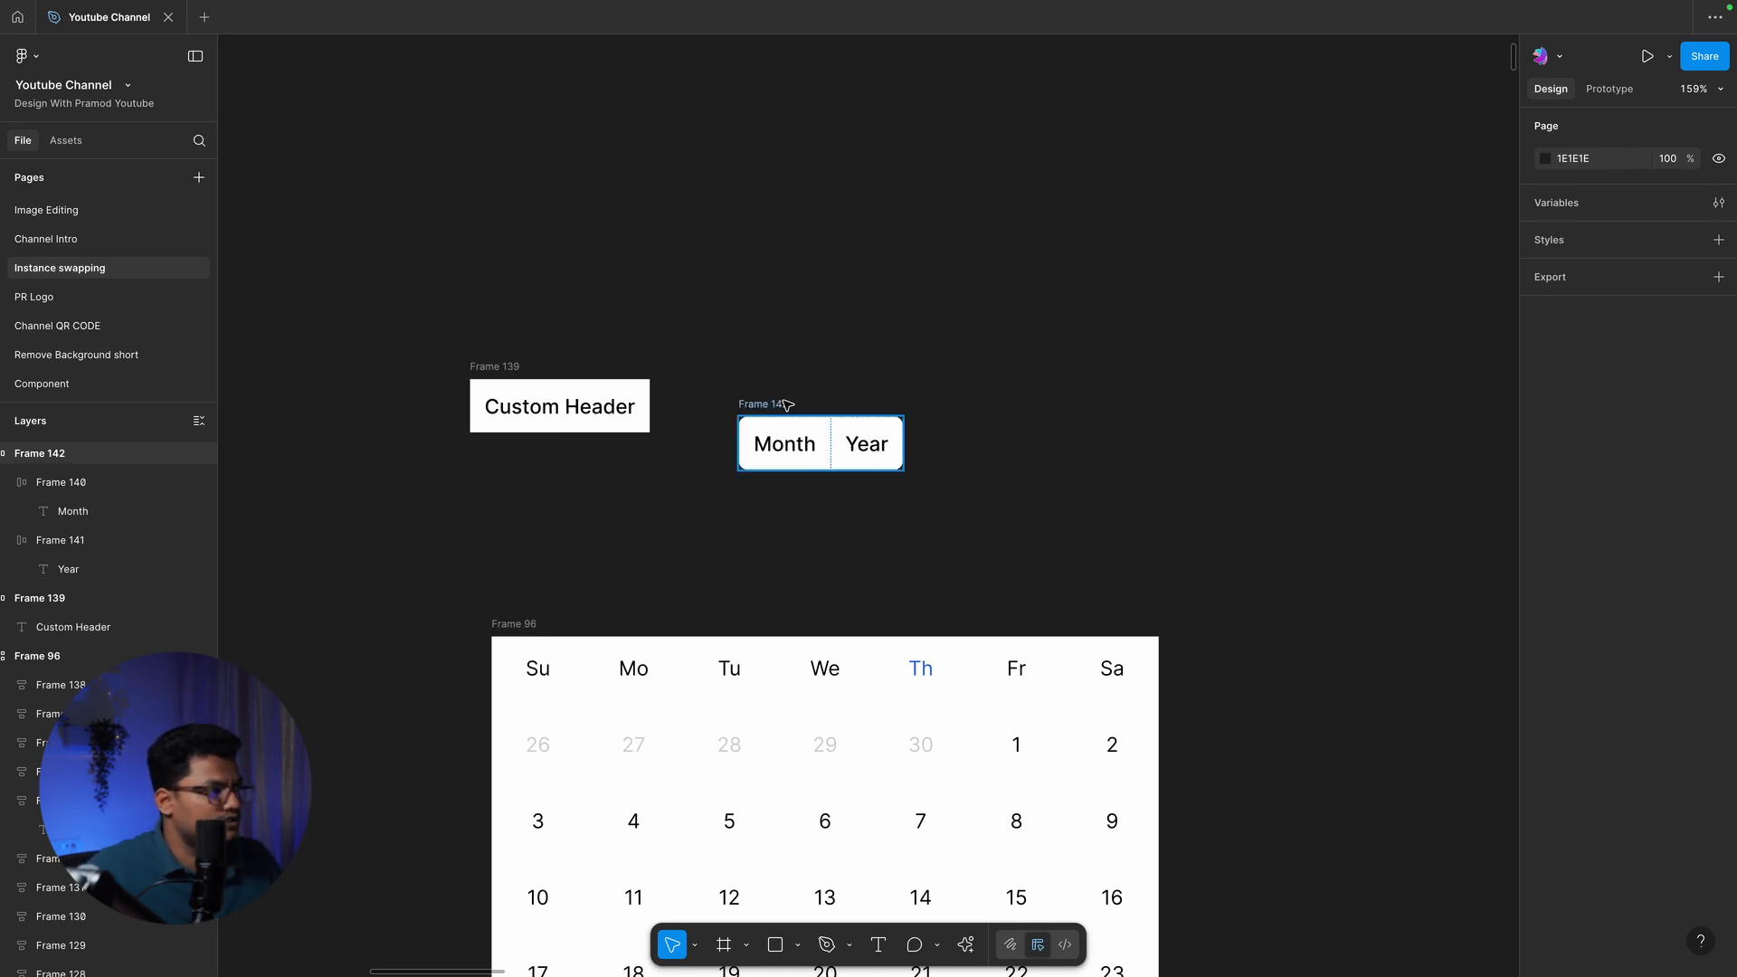
Cut the Month and Year frame and paste it inside the Custom Header frame, stacked vertically below the title
left_click(784, 403)
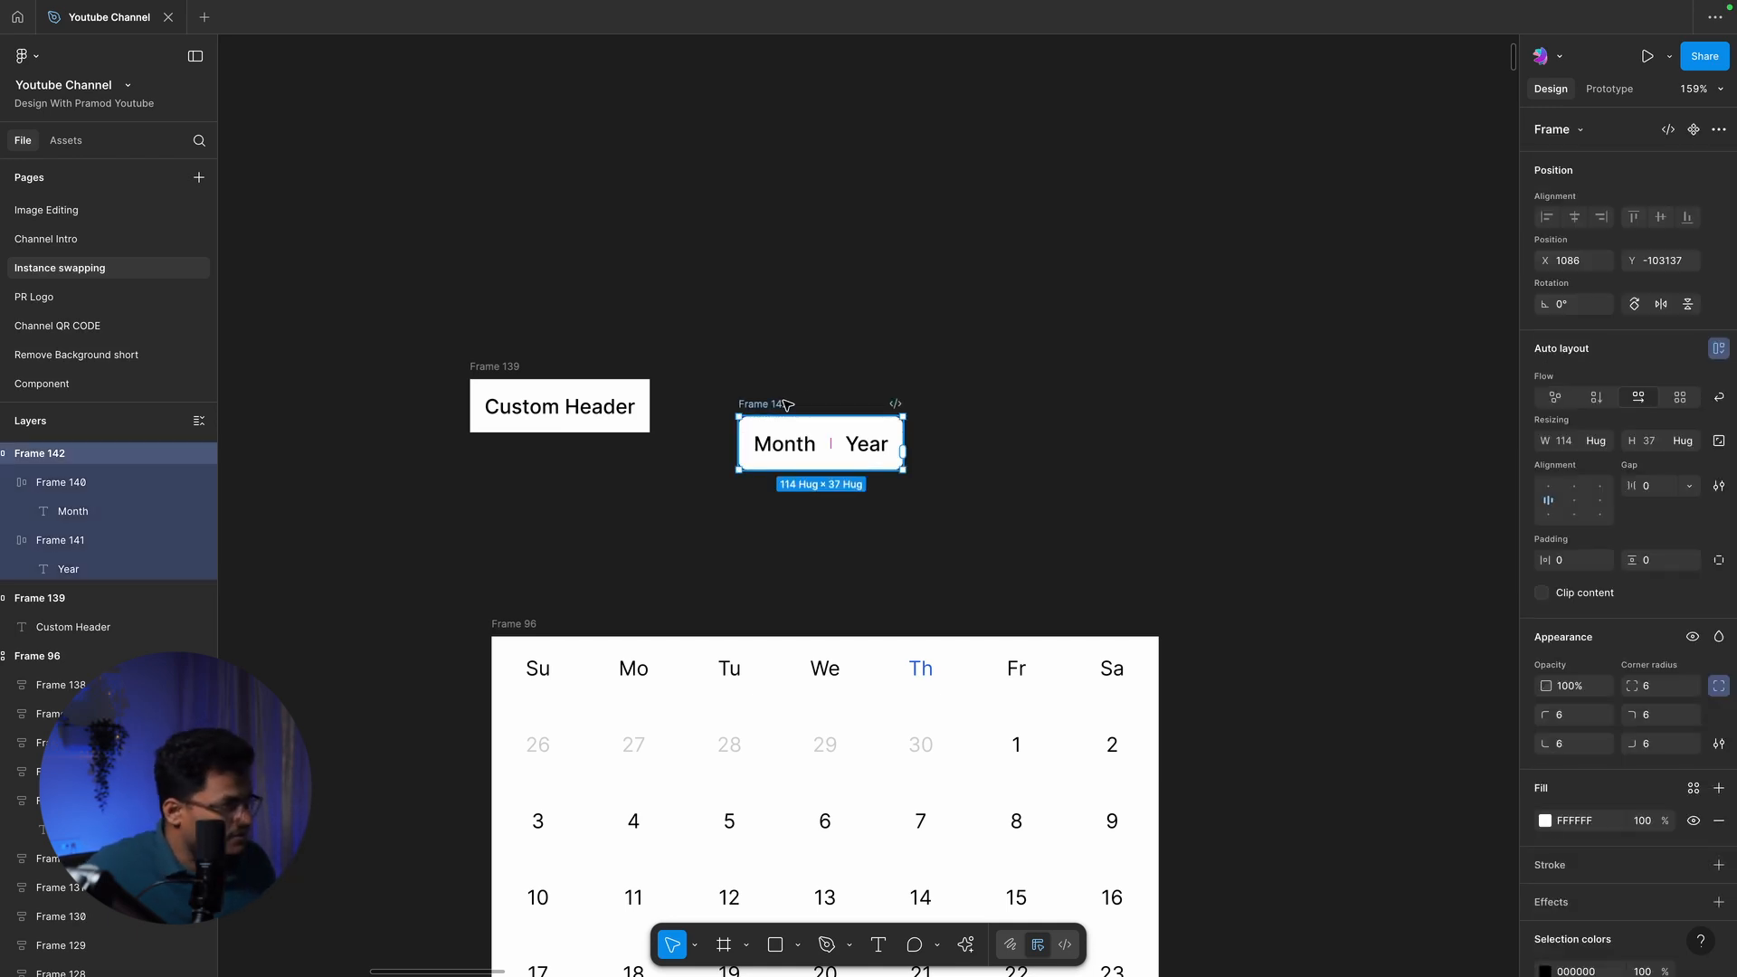
left_click(768, 396)
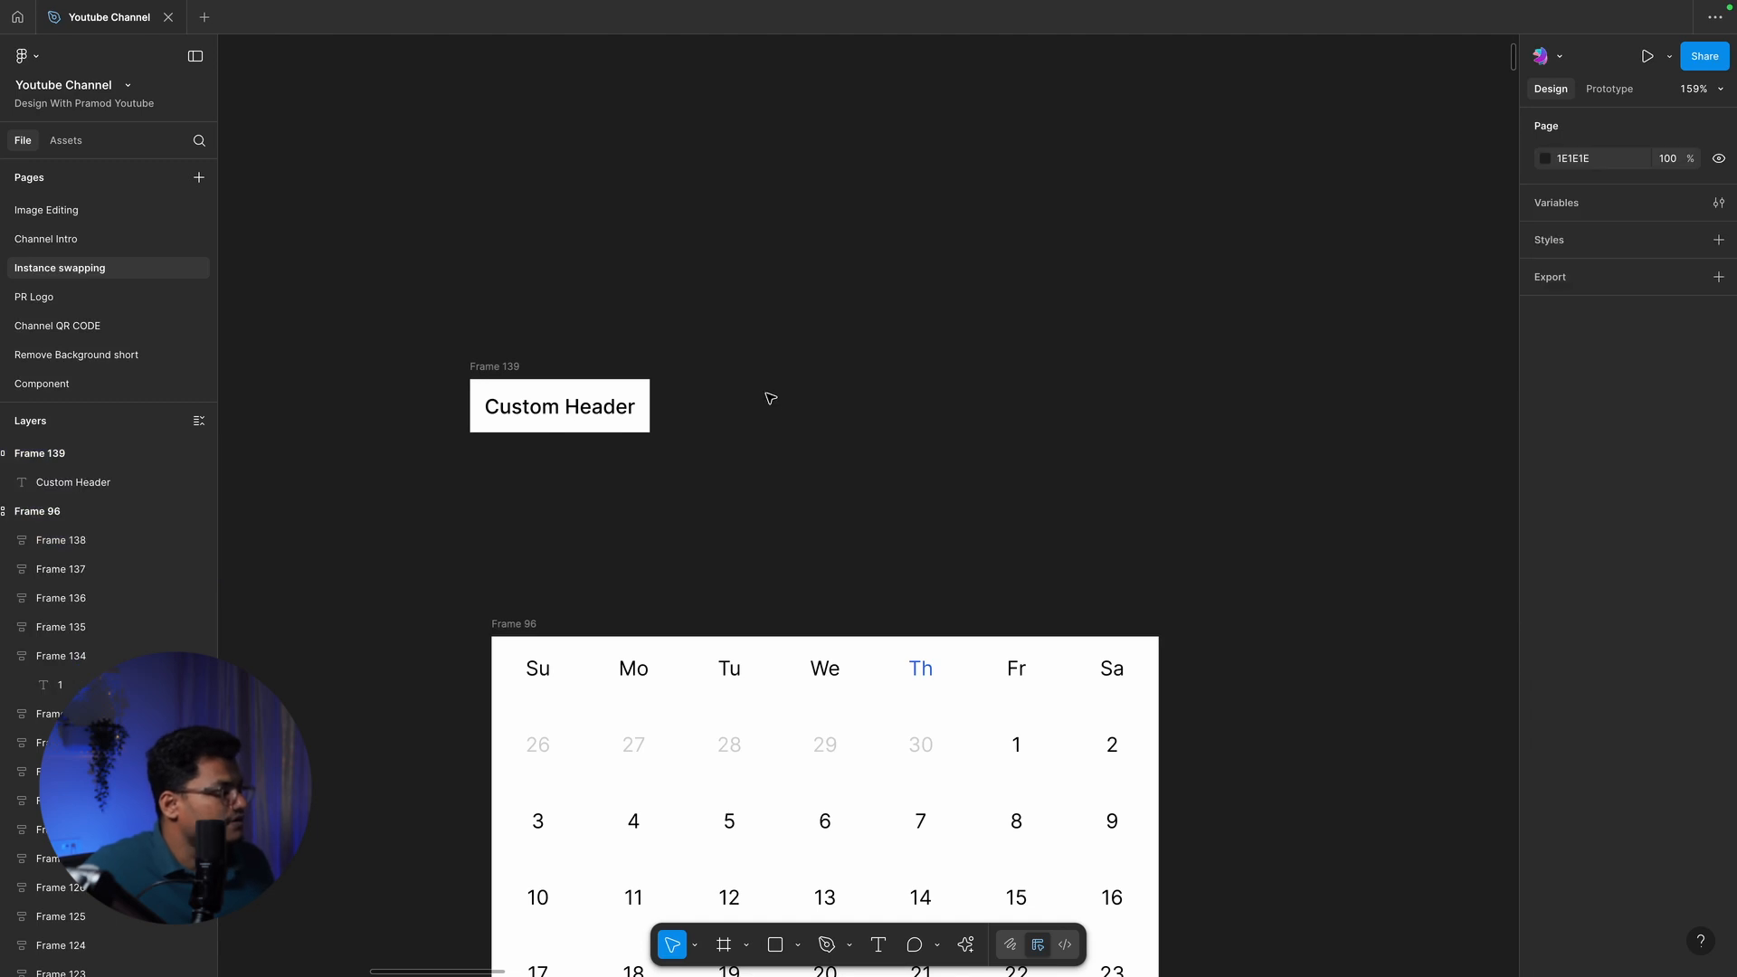
left_click(509, 368)
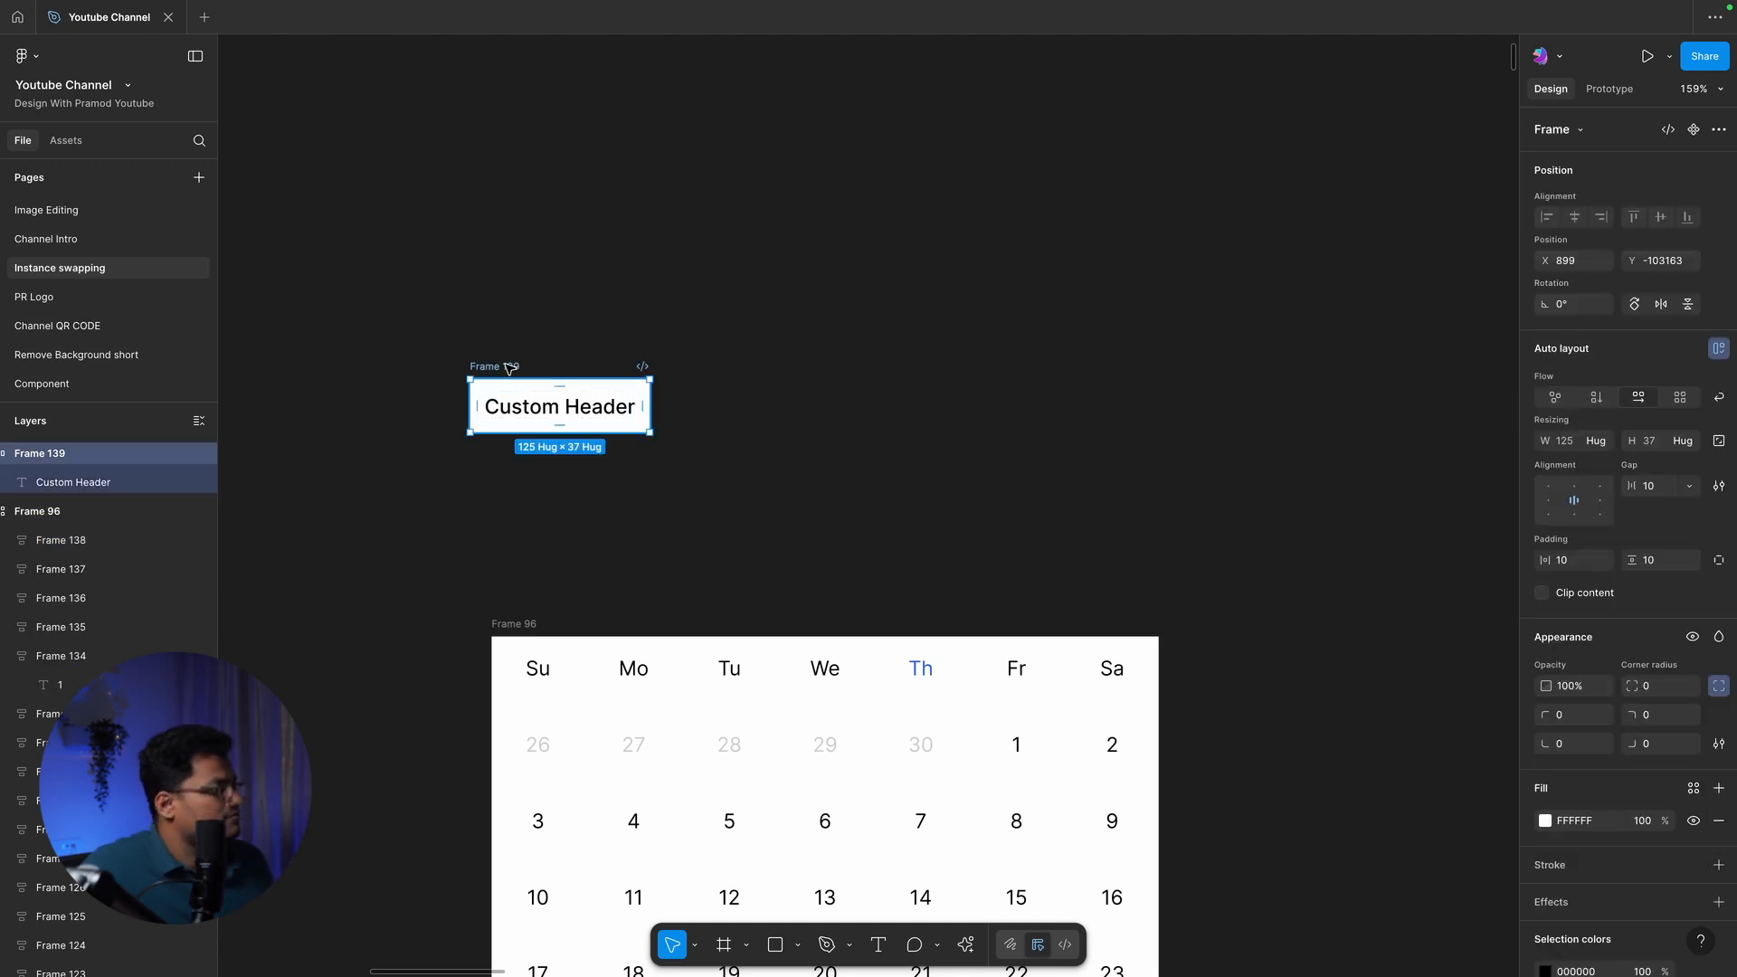
key("ctrl+v")
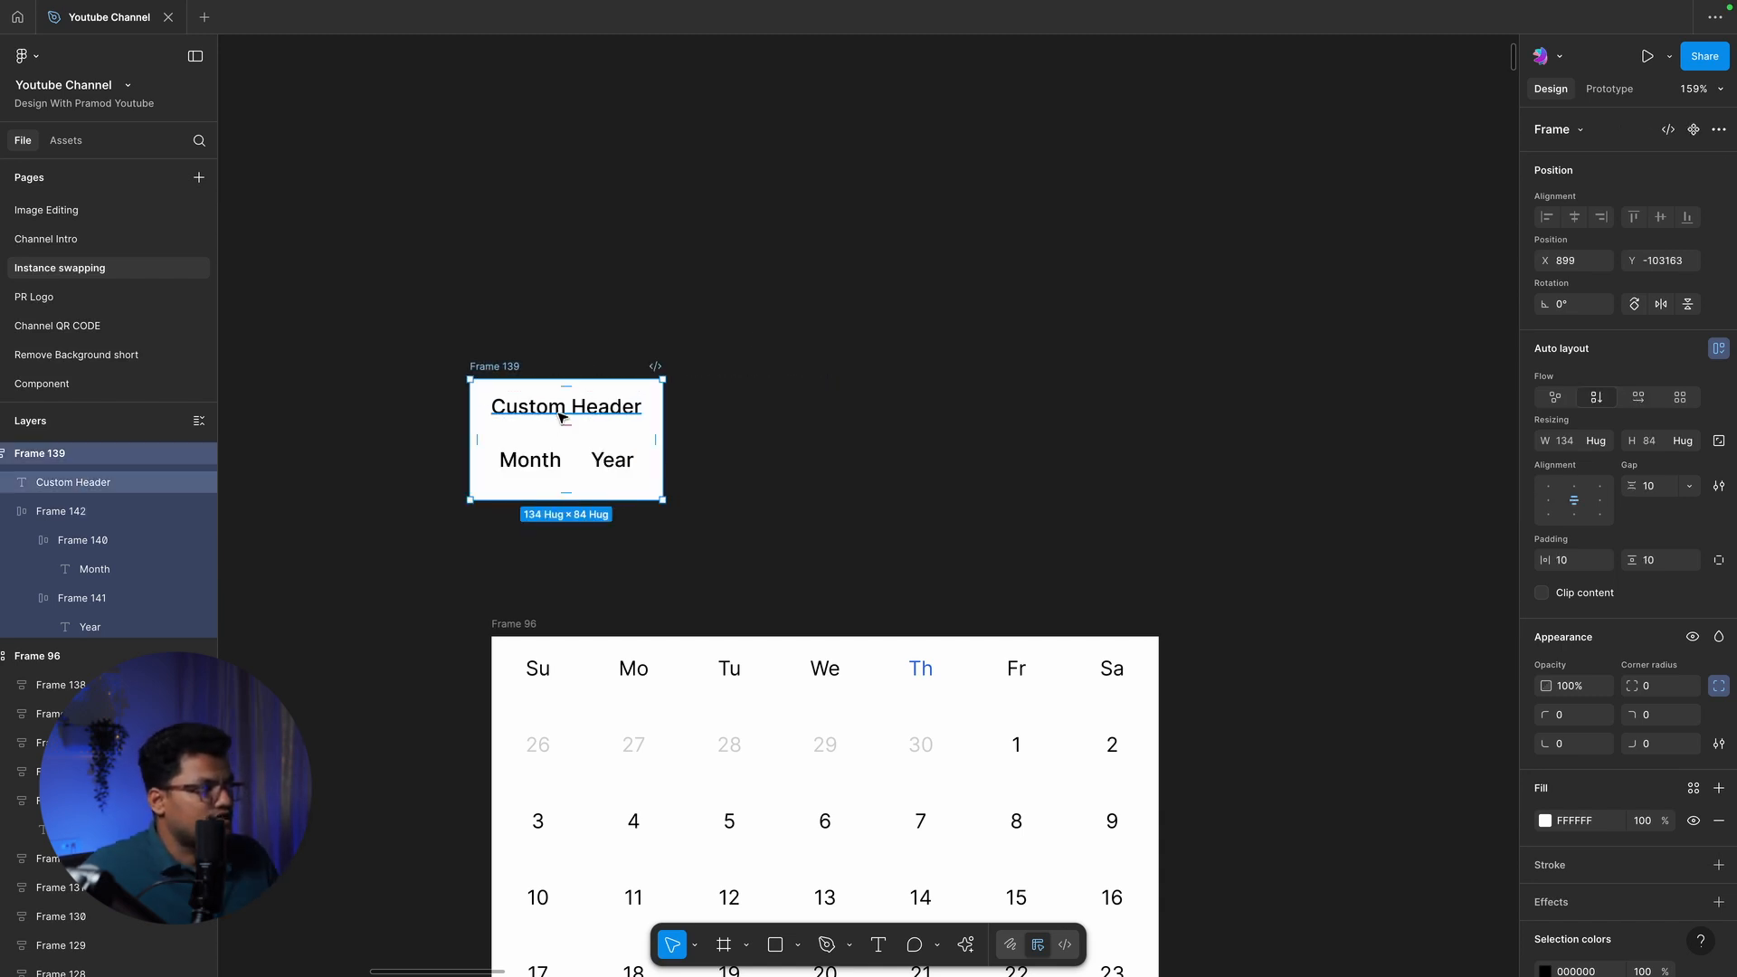
left_click(562, 417)
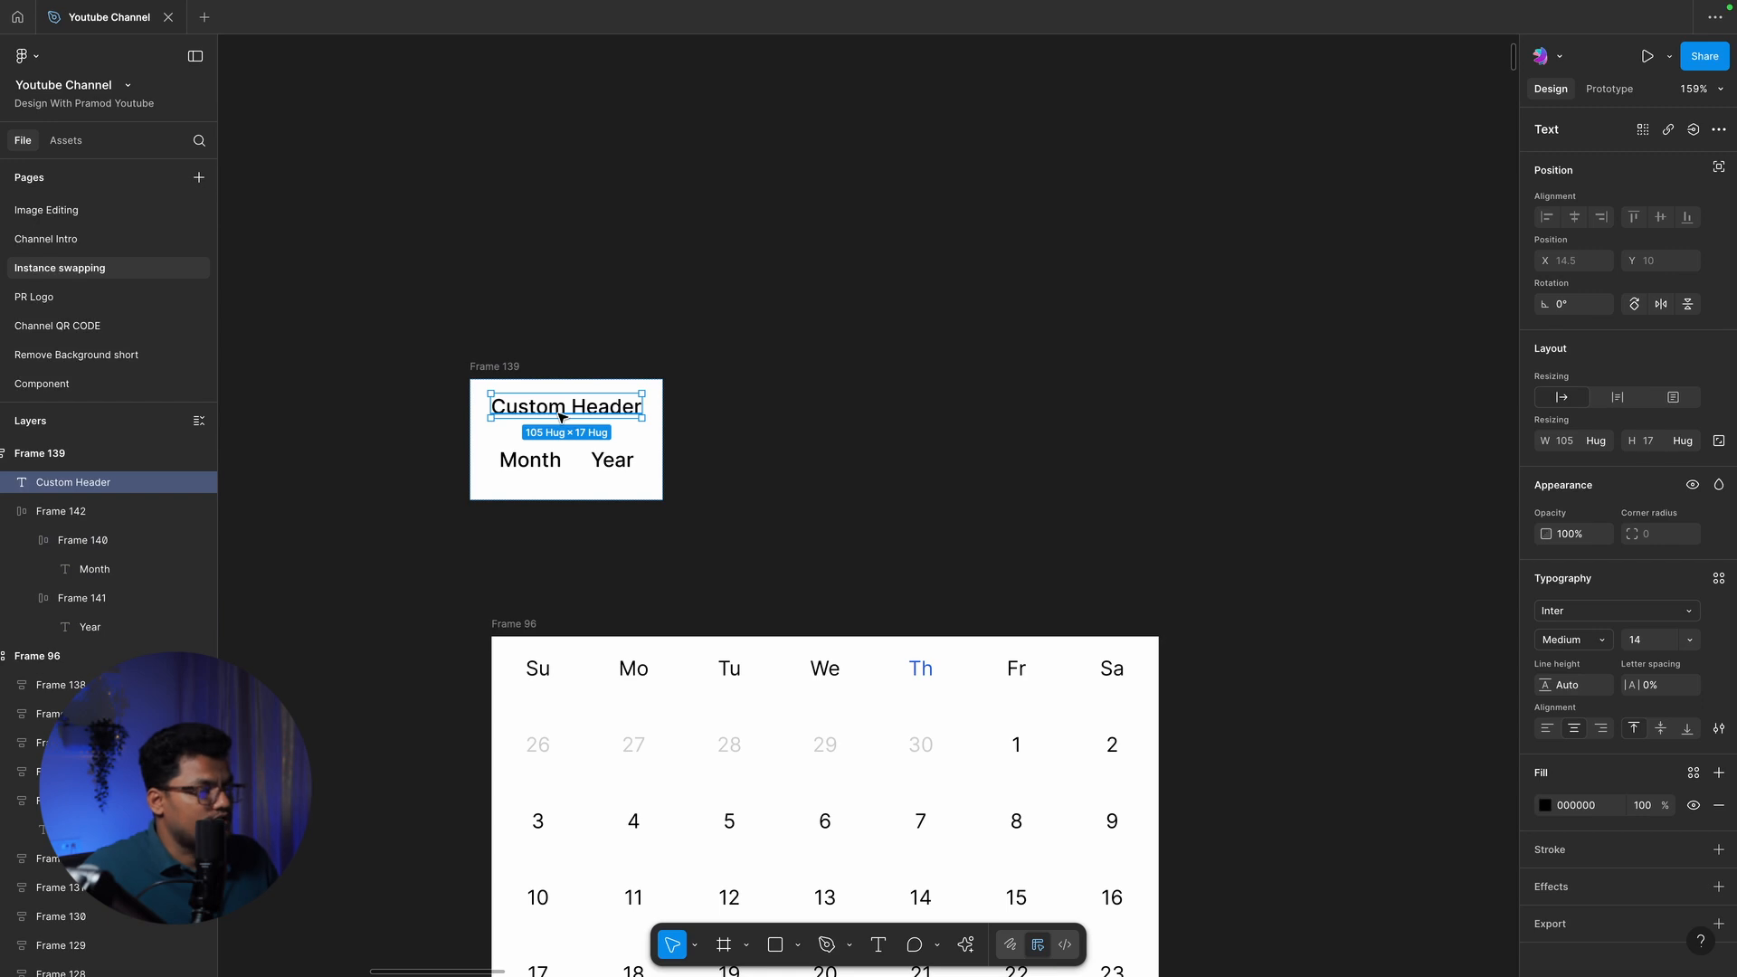
left_click(926, 450)
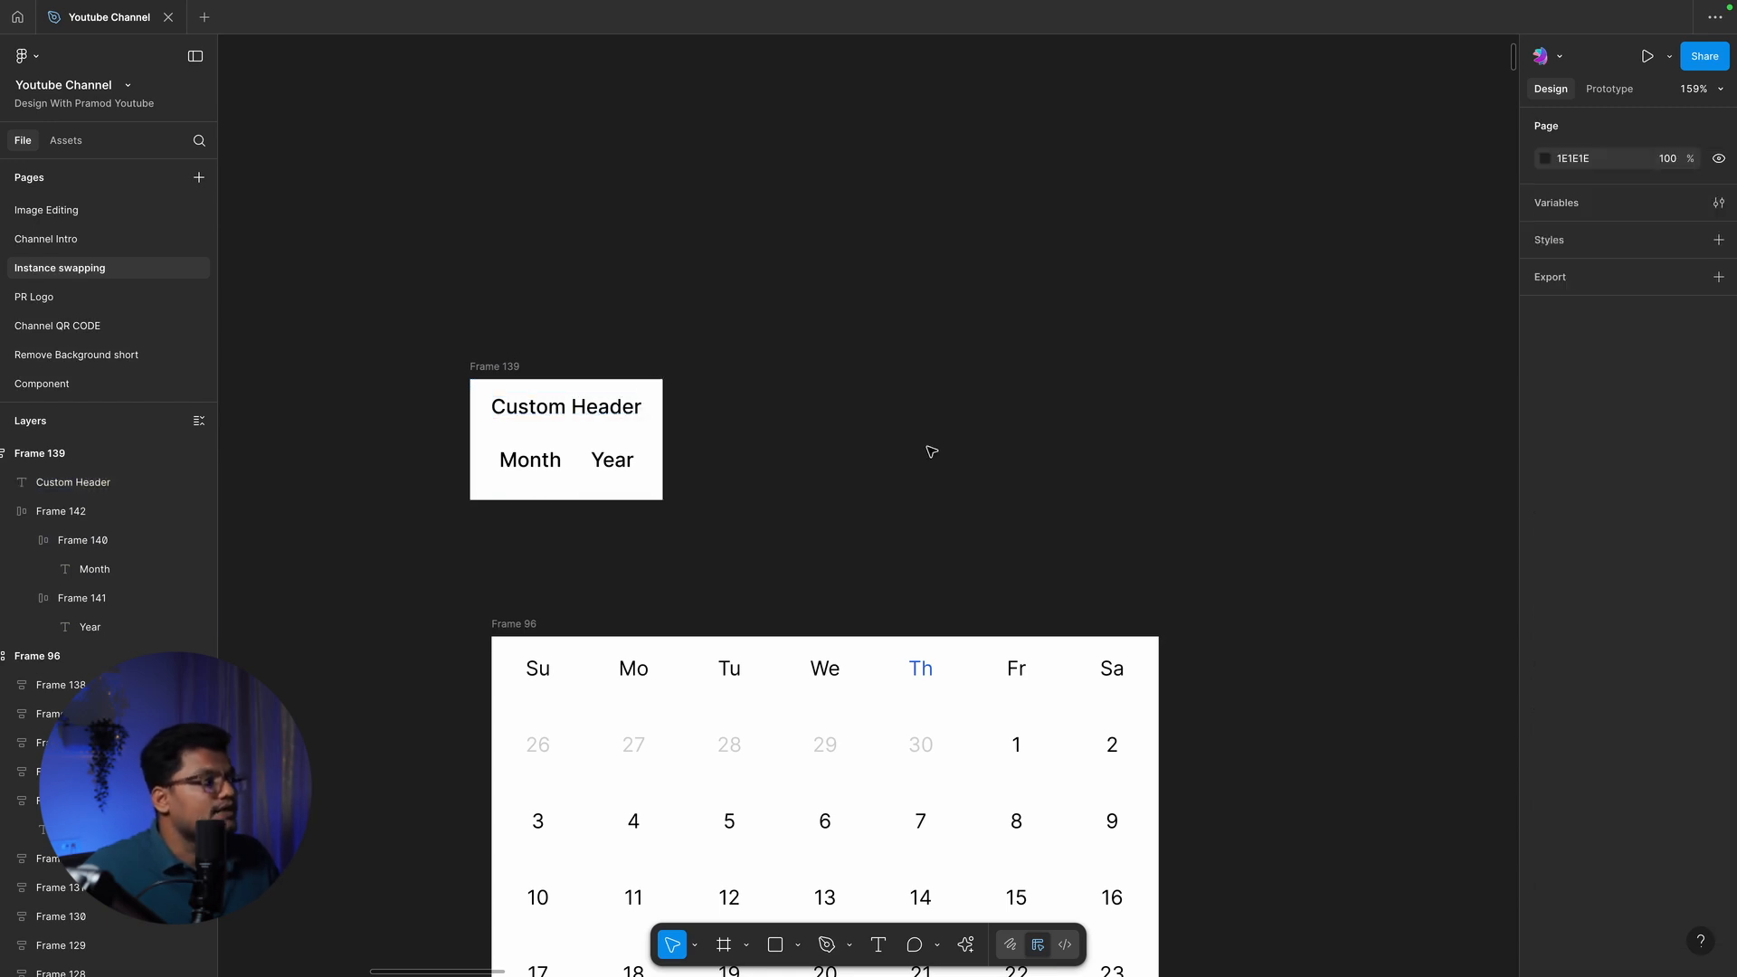
Add a DDDDDD inside stroke of weight 1 to the nested Month and Year frame
left_click(589, 465)
key("Escape")
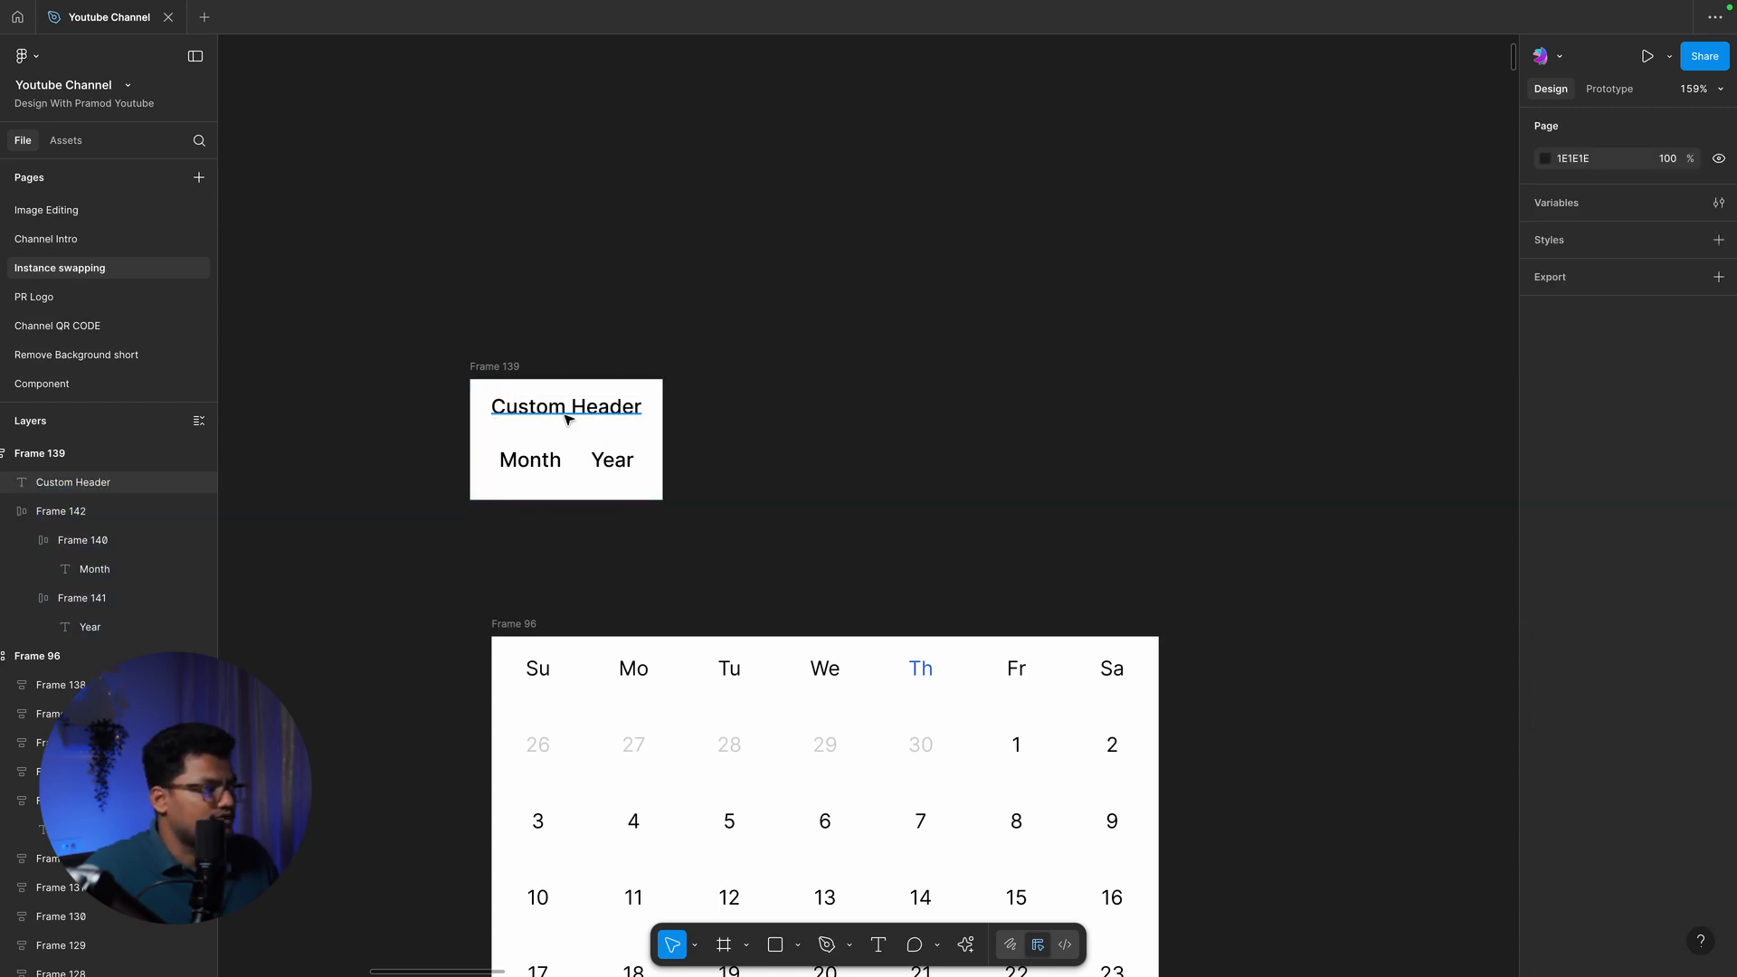
left_click(549, 399)
left_click(566, 355)
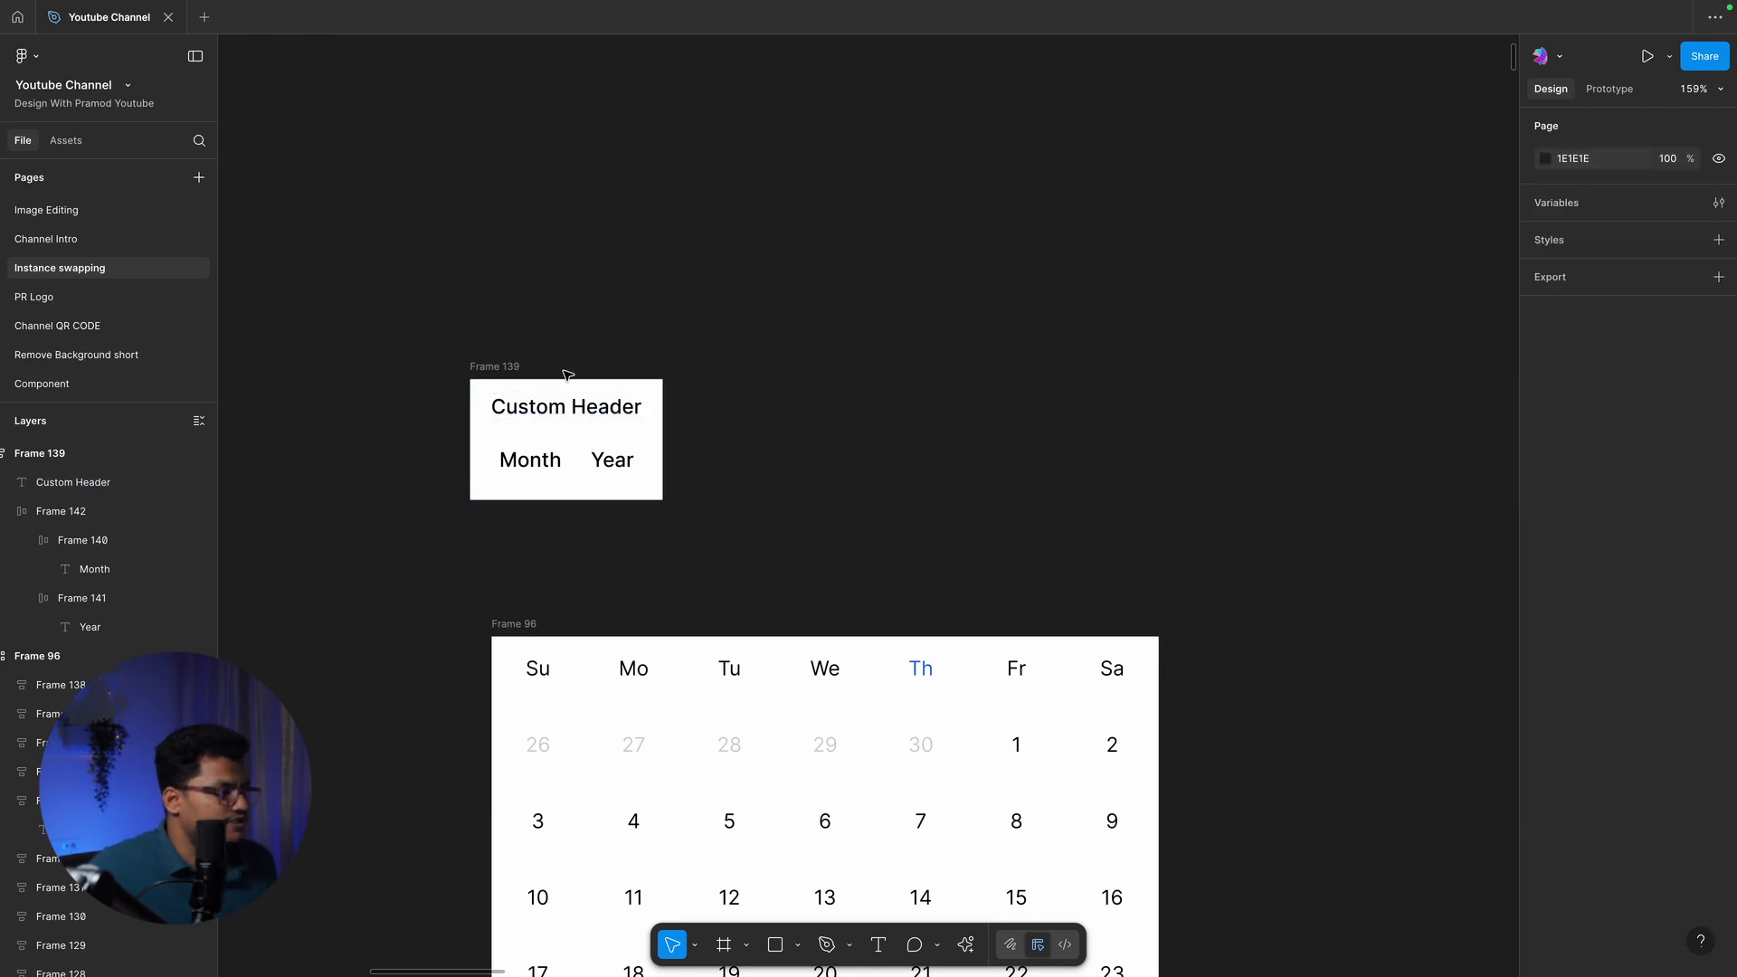
left_click(585, 447)
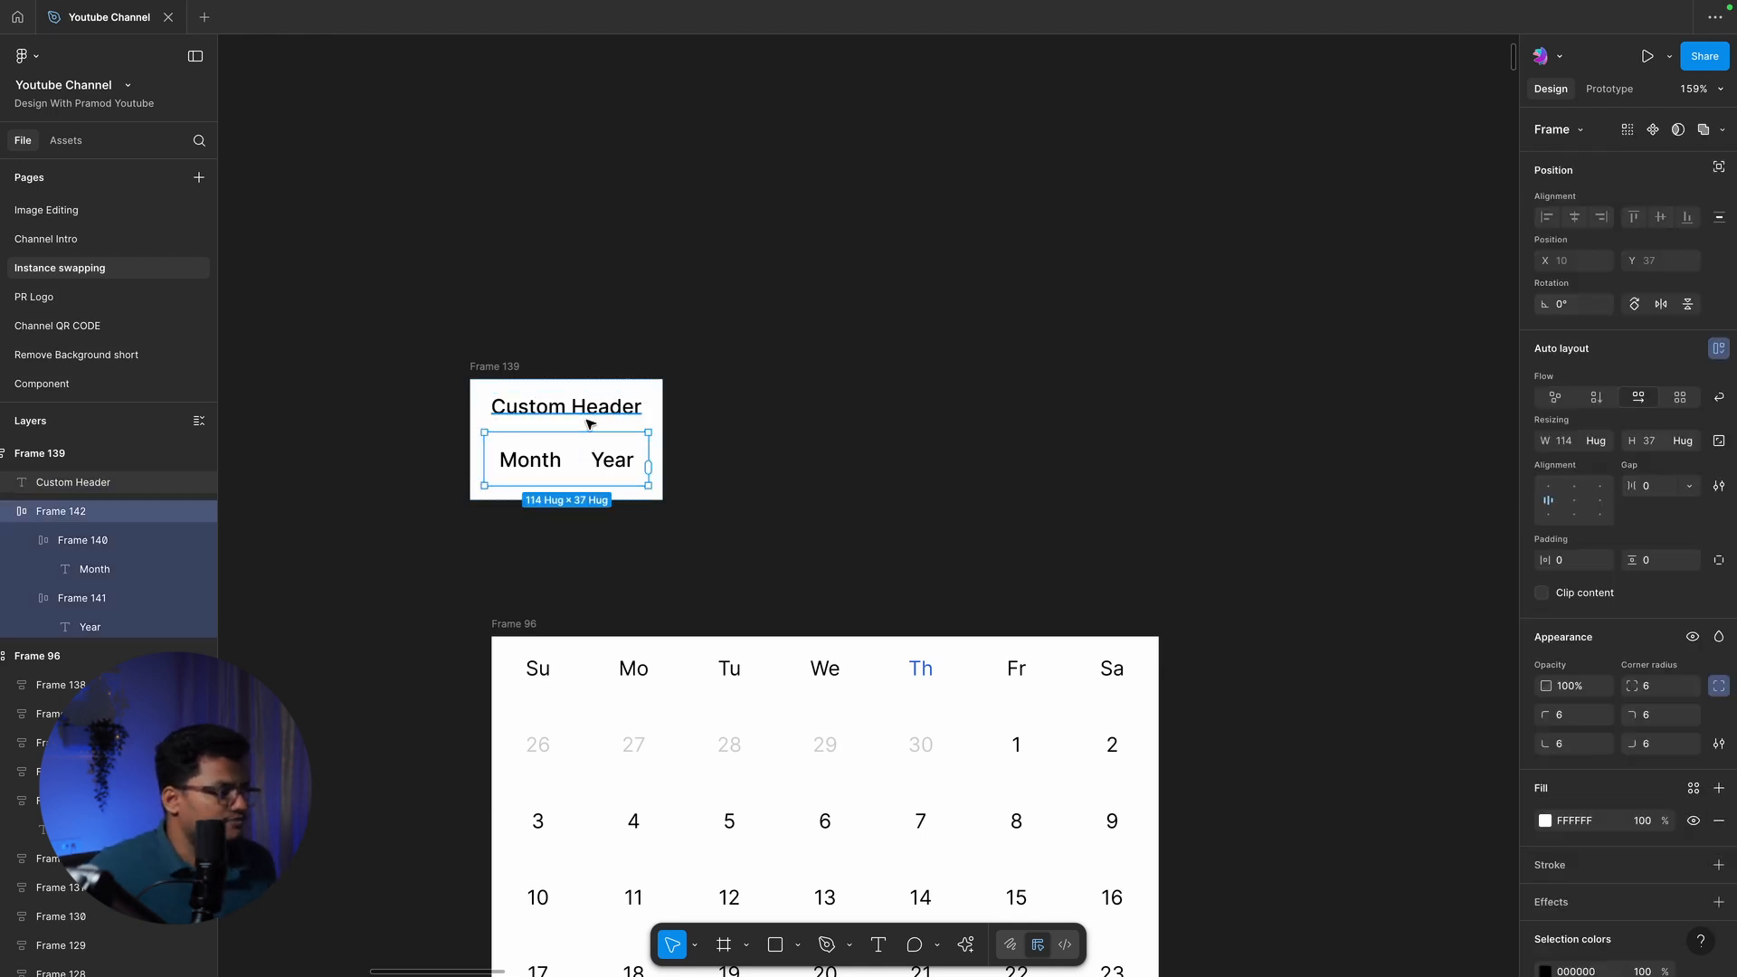
left_click(1544, 870)
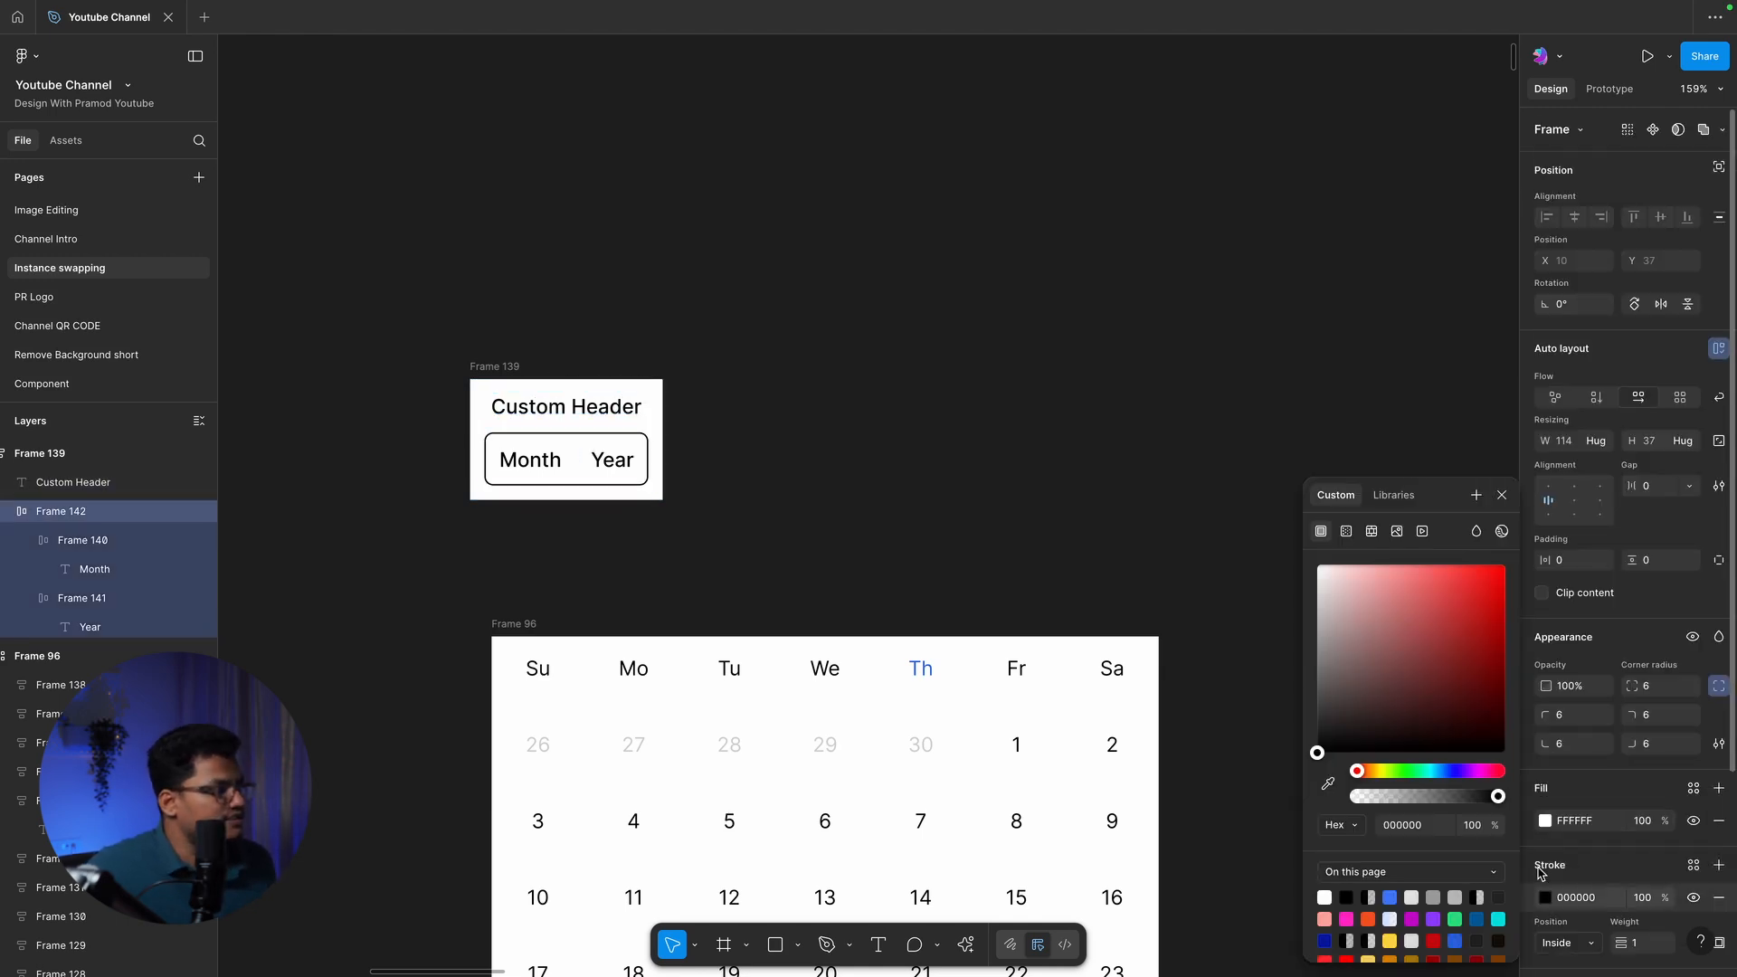
left_click(1575, 899)
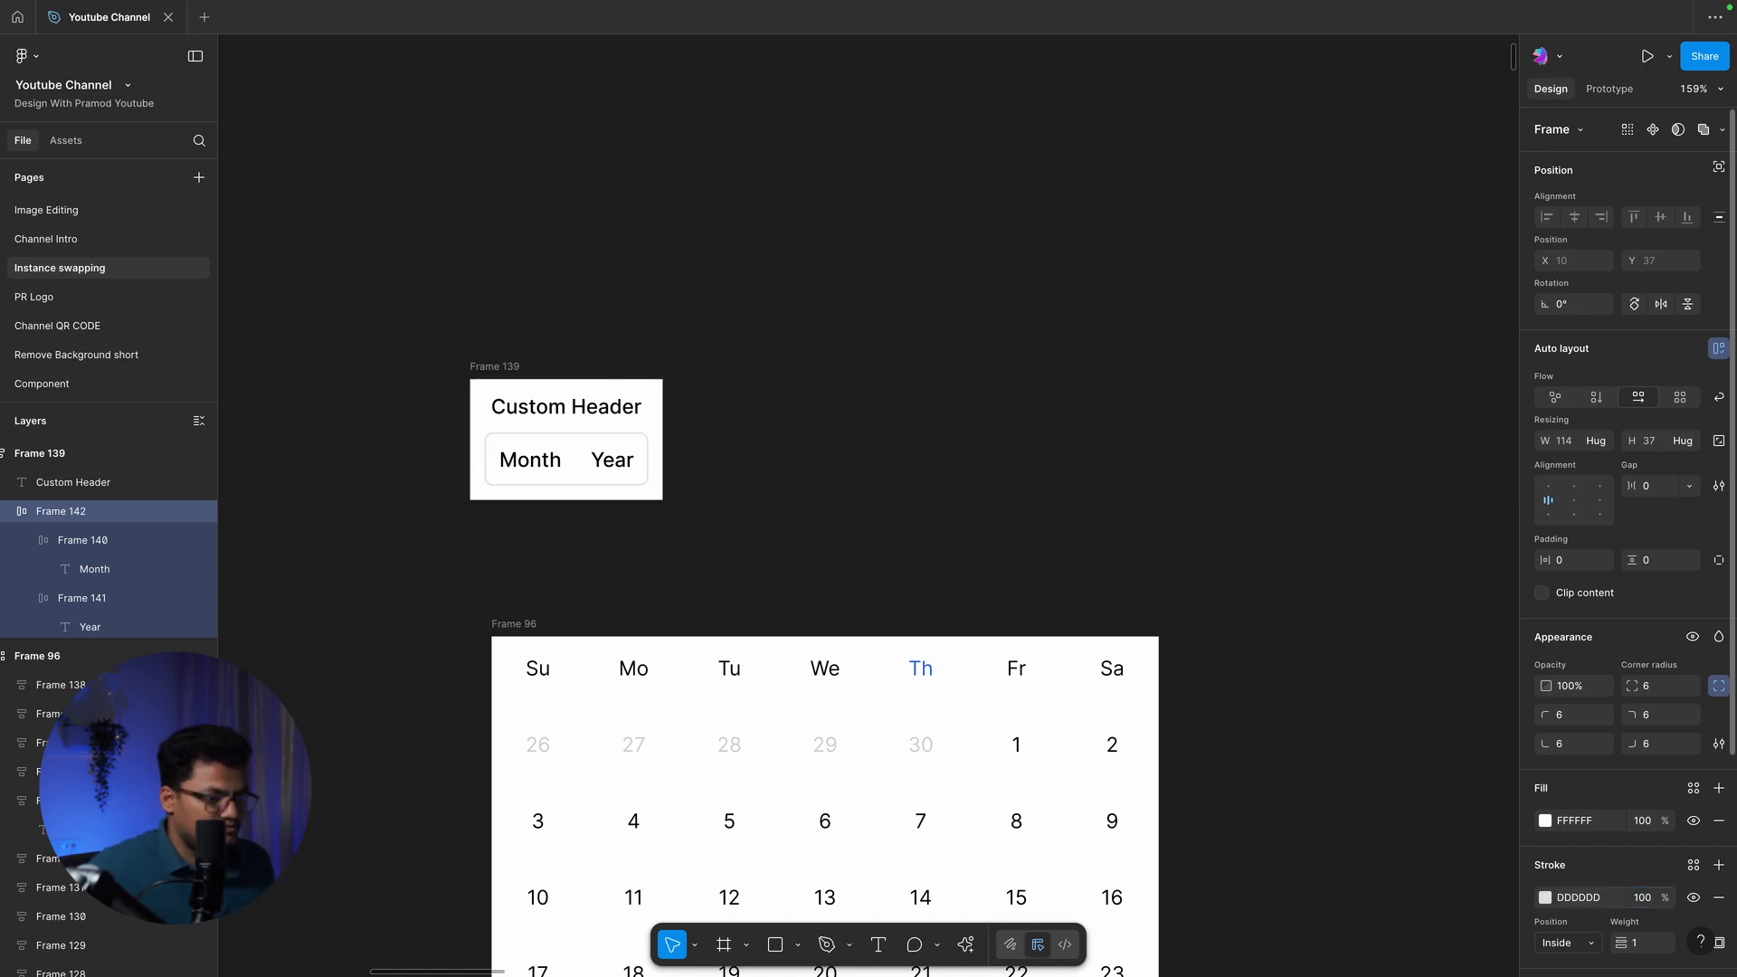
left_click(1049, 325)
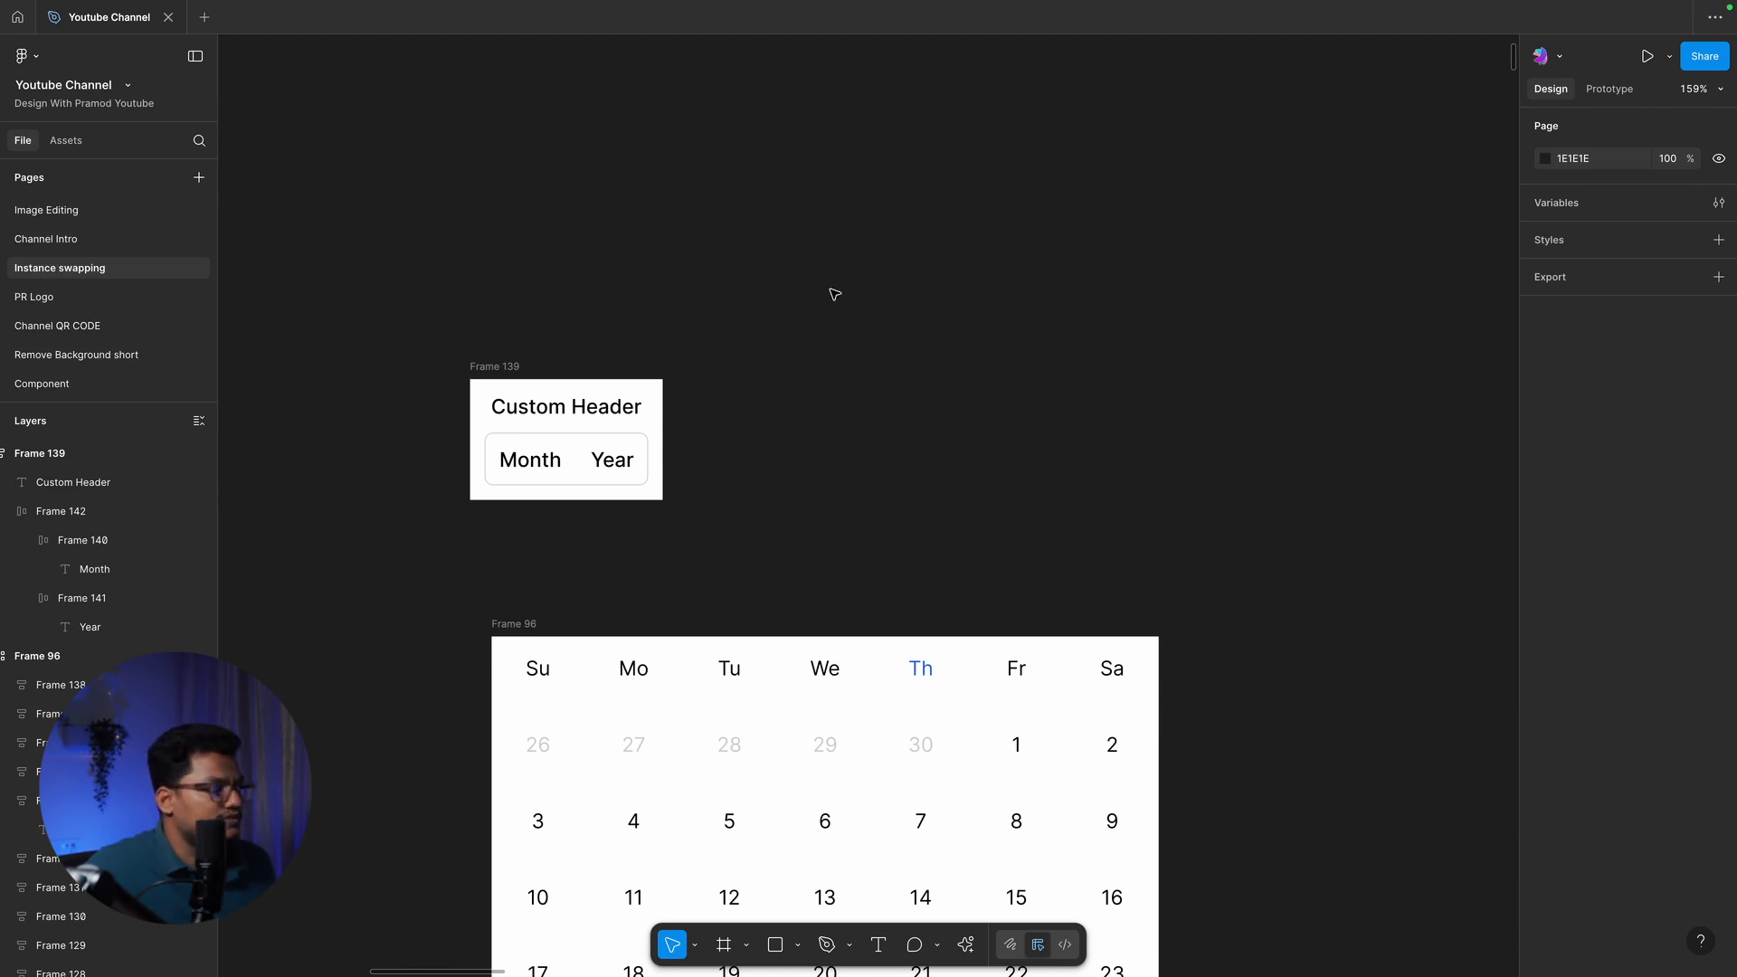
Set the font weight of the Custom Header title to Bold
left_click(622, 404)
left_click(1589, 648)
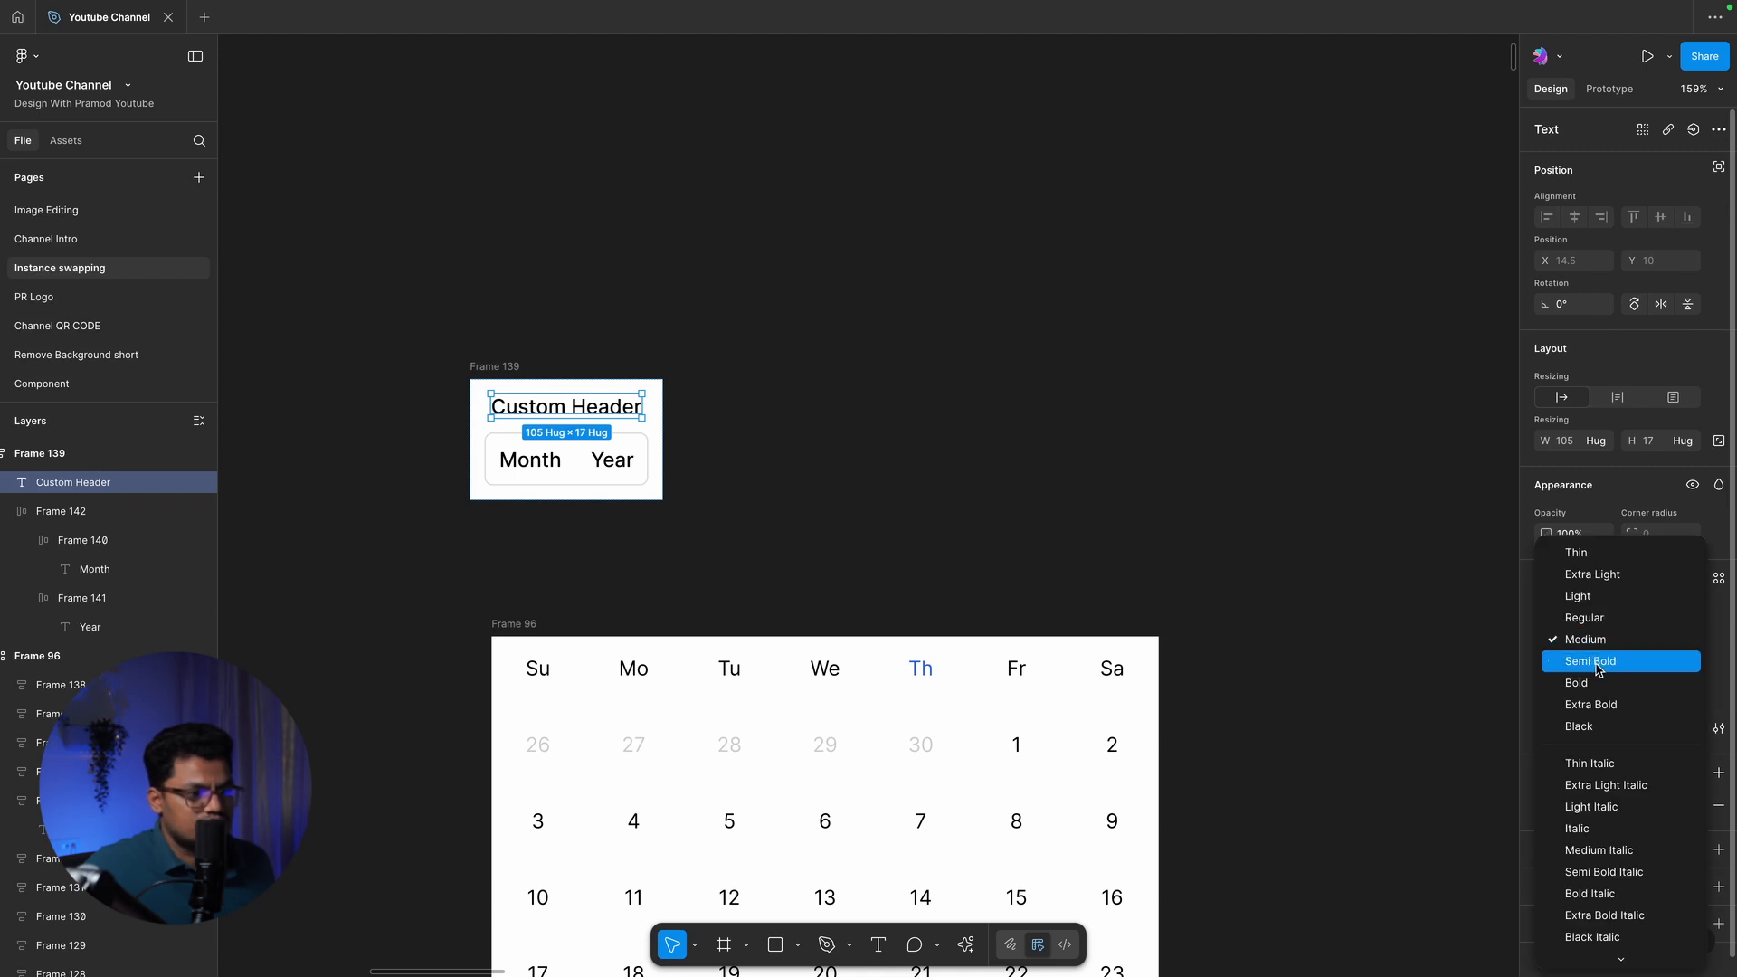
left_click(1578, 683)
left_click(788, 339)
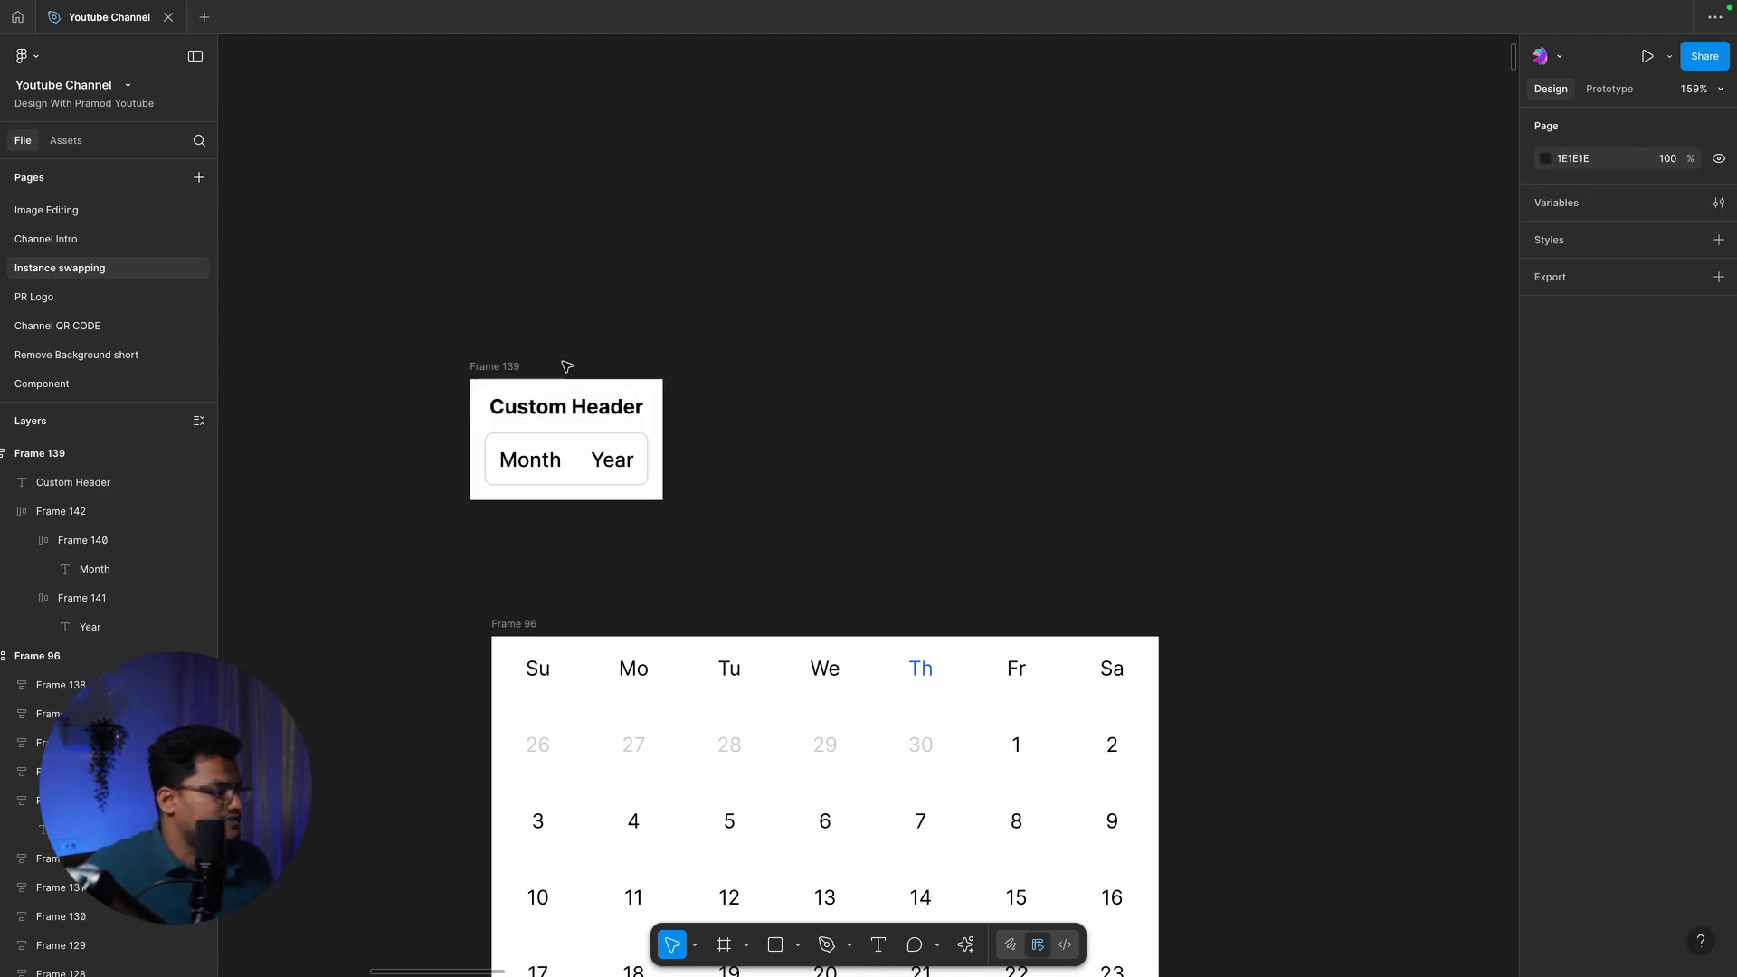
left_click(503, 366)
left_click(823, 341)
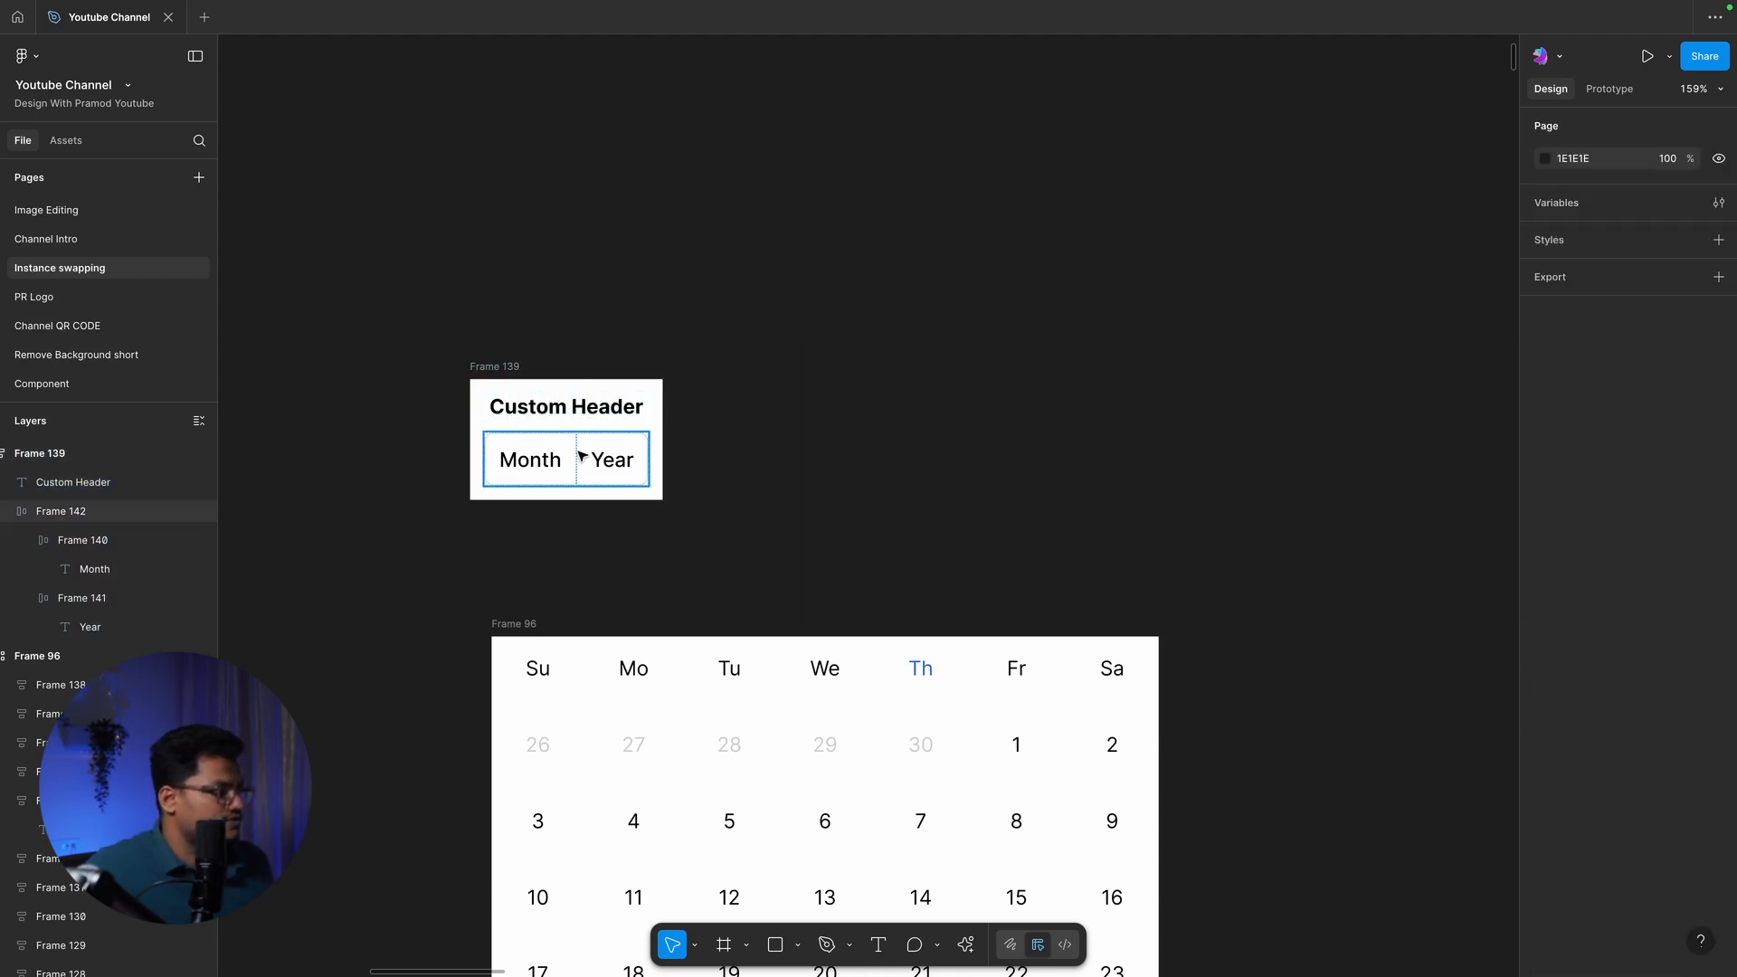
left_click(566, 456)
left_click(758, 374)
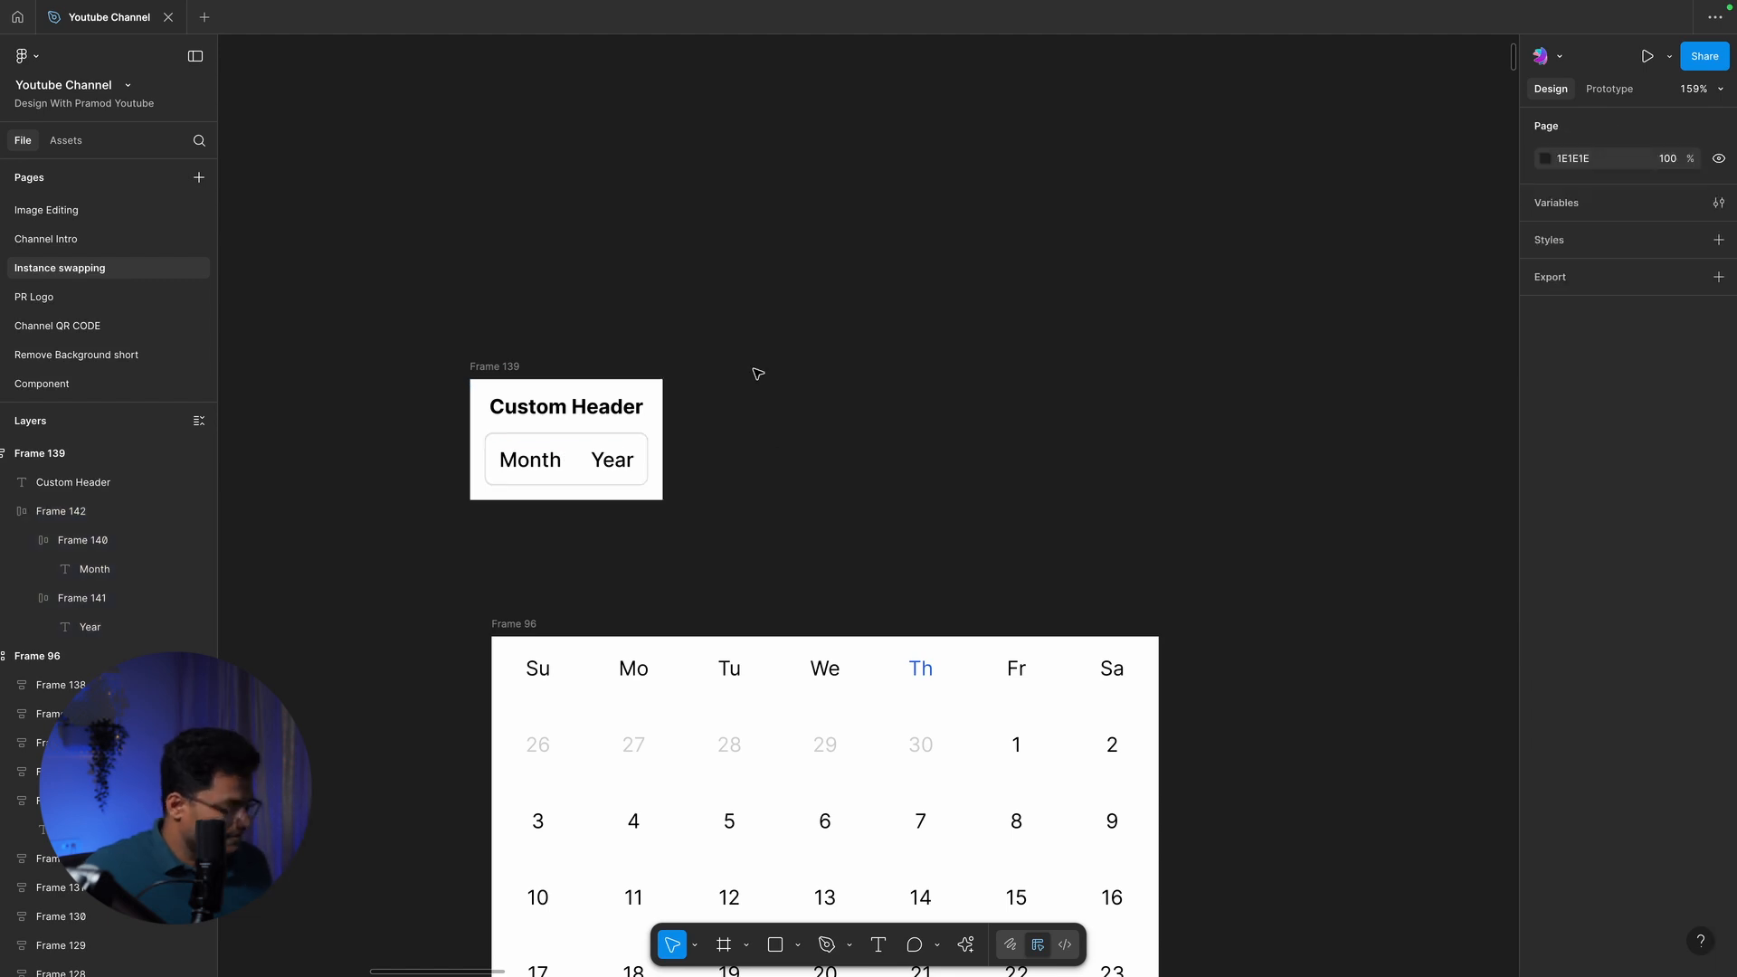
Add a "2025" text beside the Custom Header frame, at about X 1123, Y -103149, and wrap it in an auto layout frame
scroll(758, 376, "up", 10)
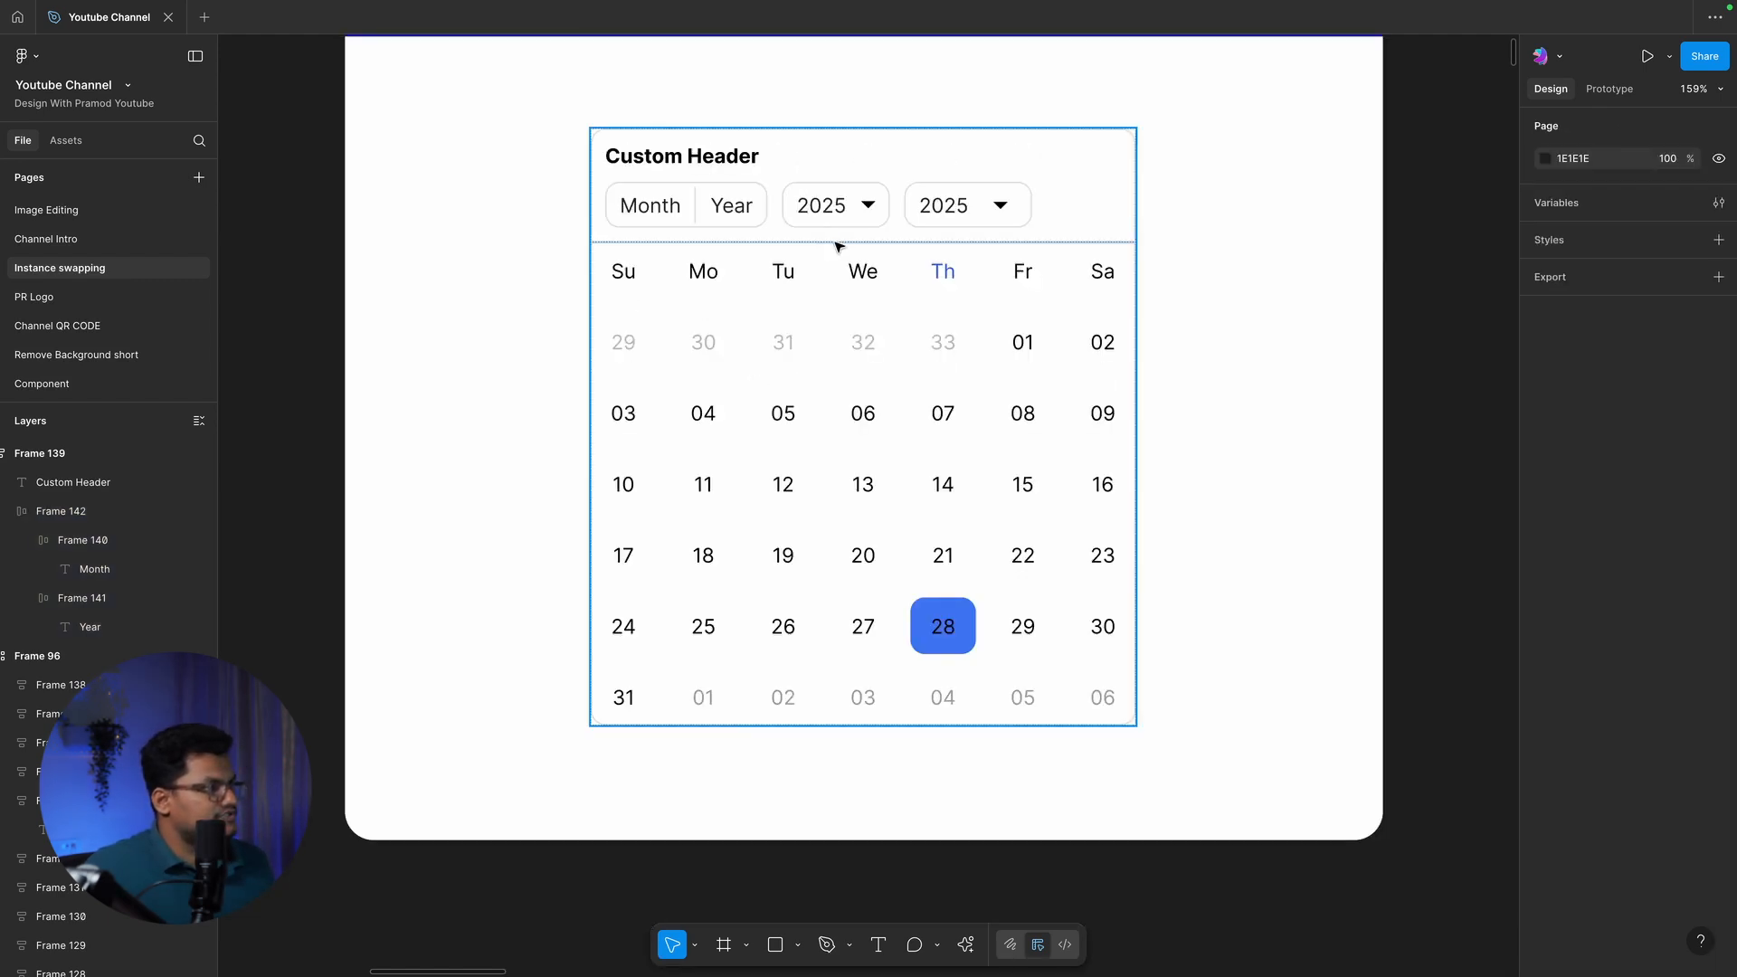
scroll(838, 247, "down", 3)
scroll(839, 247, "down", 4)
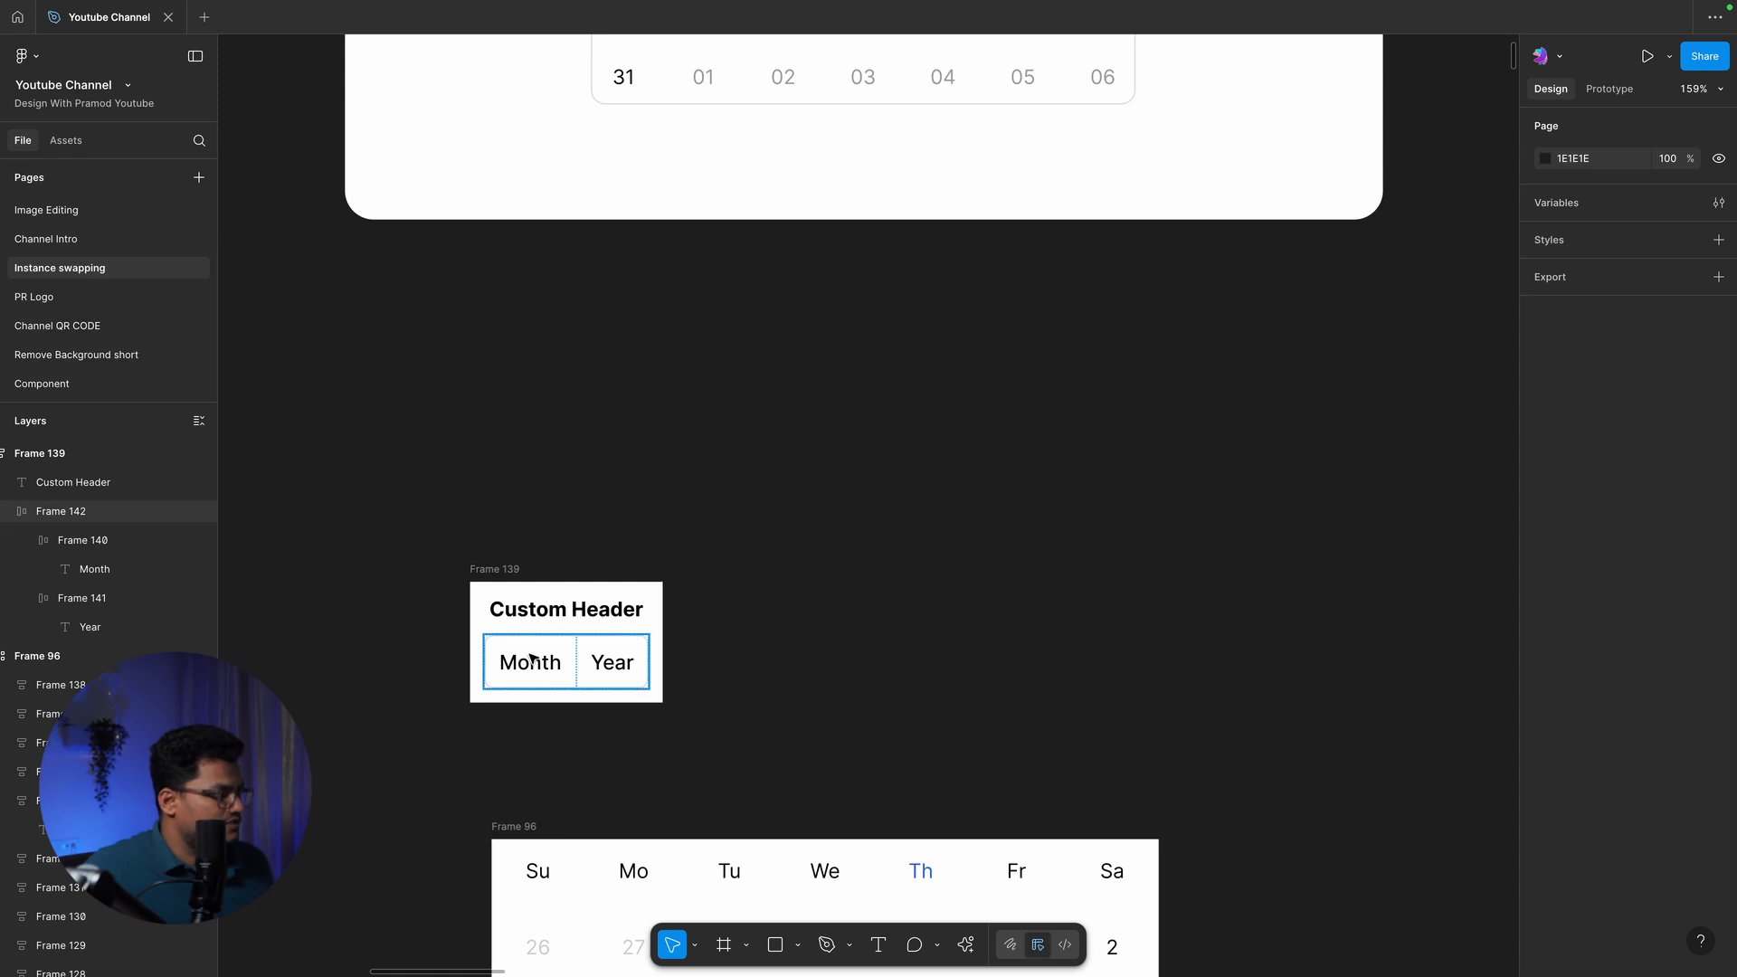
key("t")
left_click(814, 614)
type("2025")
key("Return")
key("BackSpace")
left_click(986, 640)
left_click(820, 618)
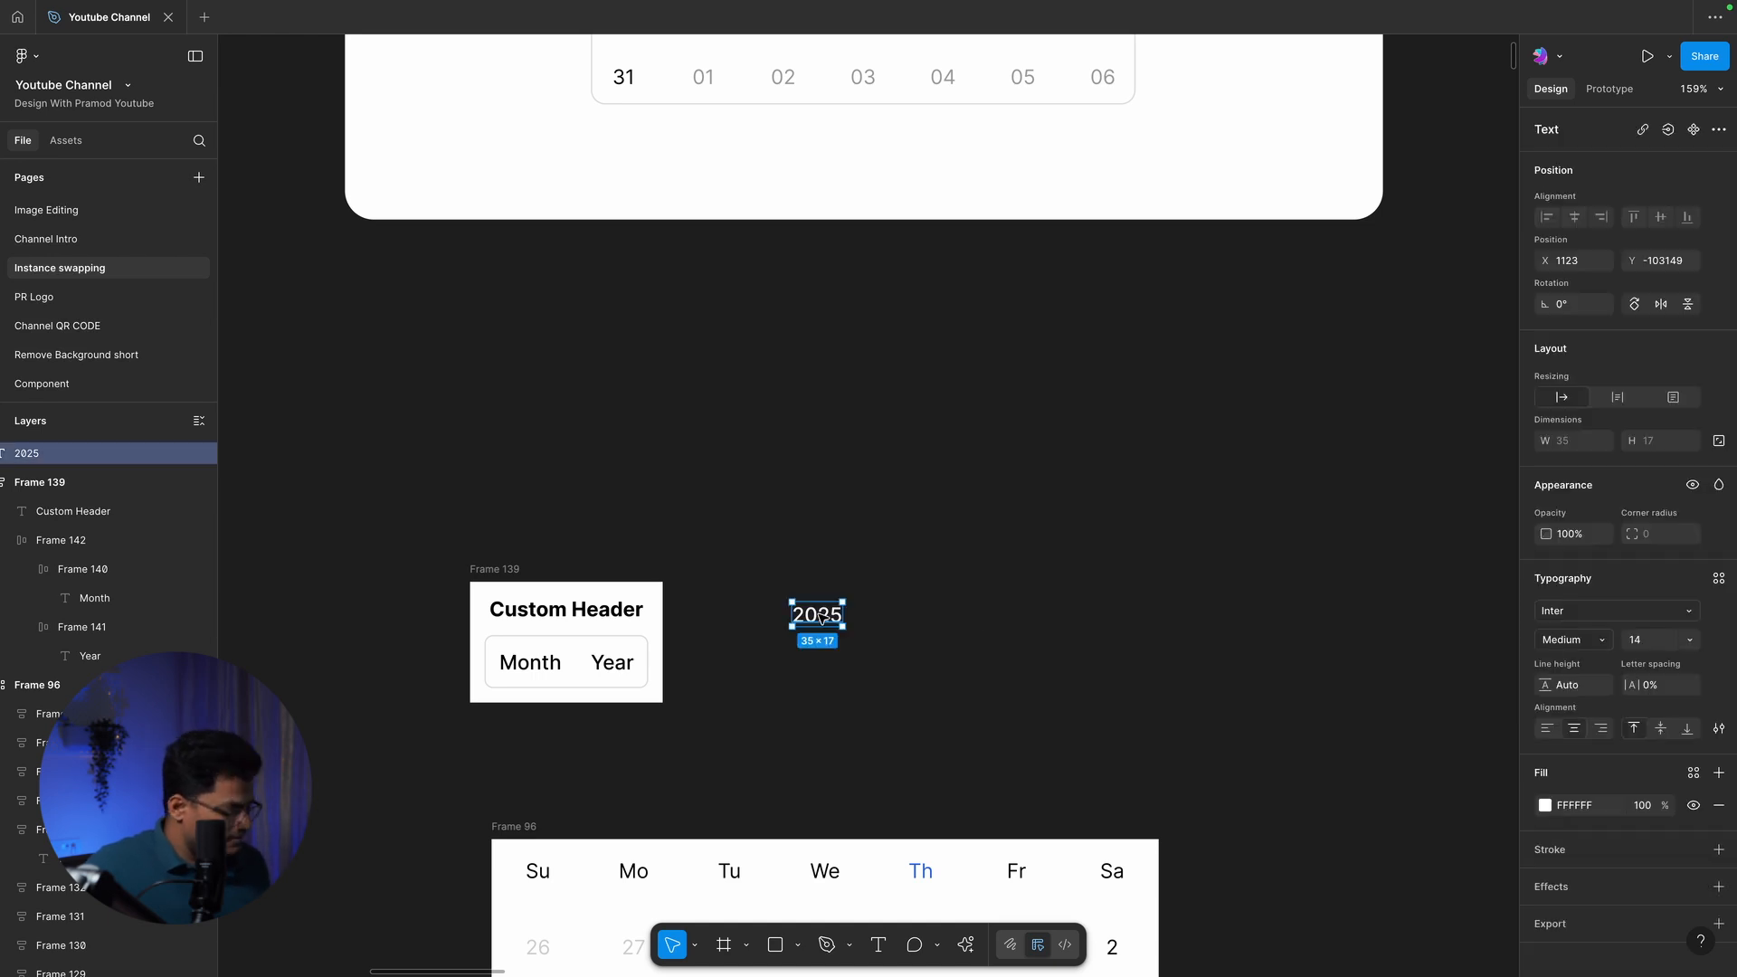
key("shift+a")
left_click(952, 582)
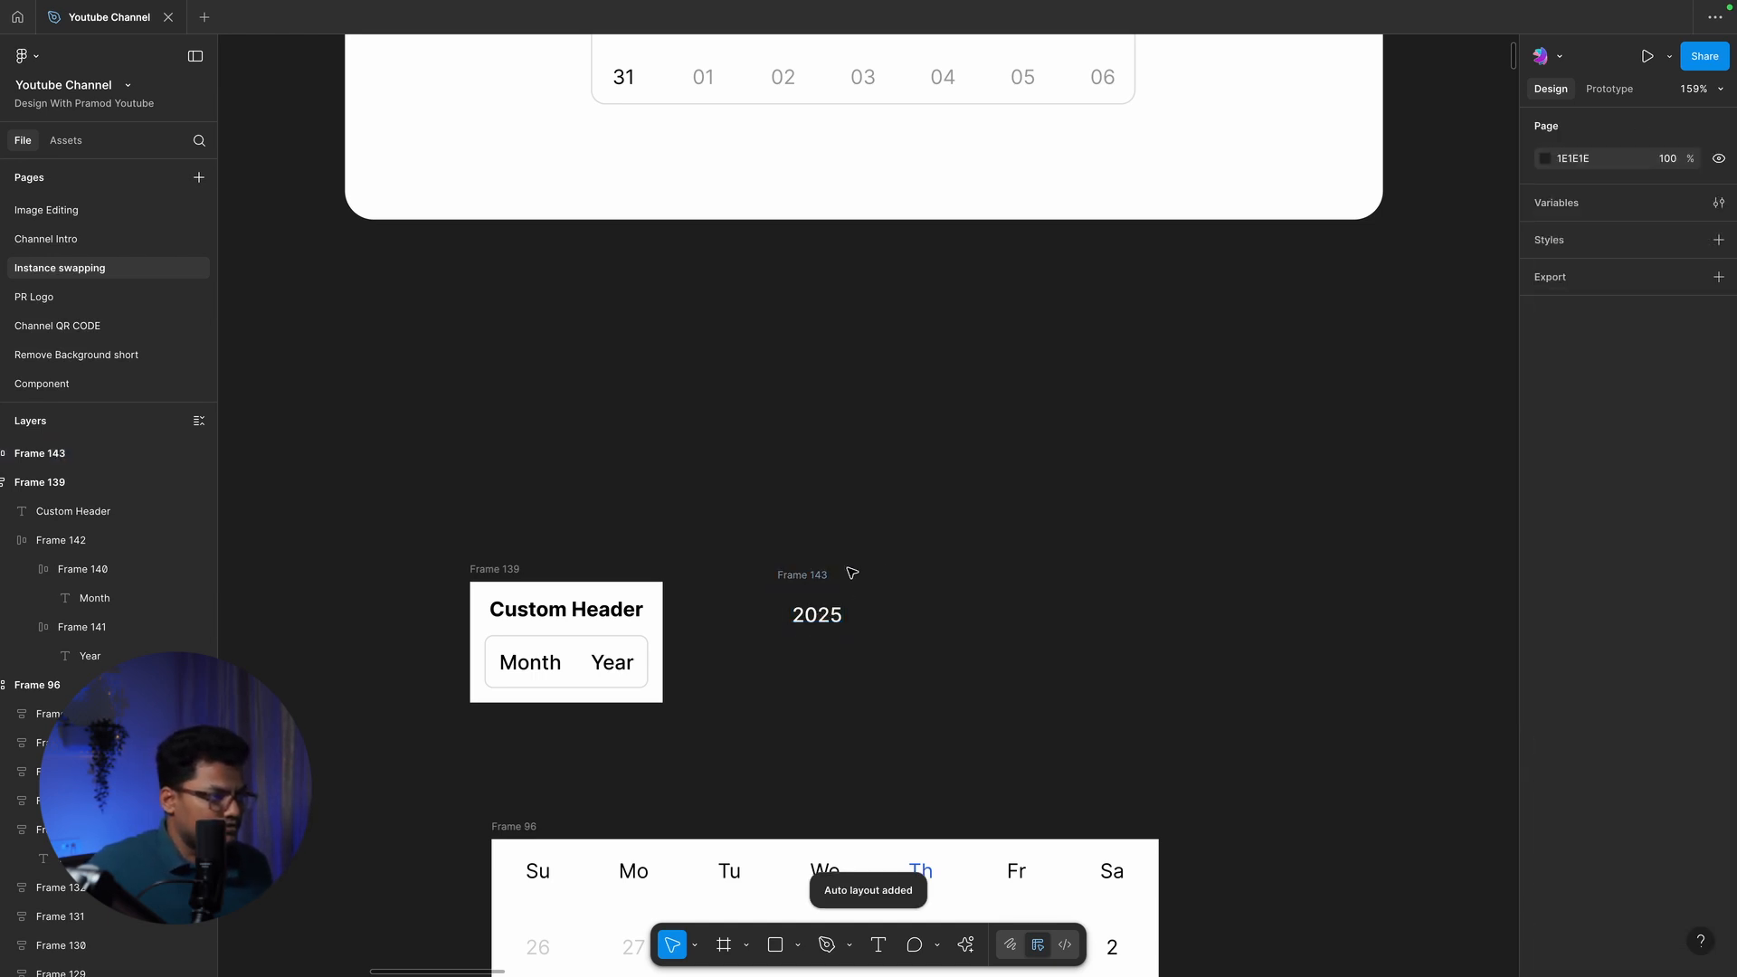
Give the 2025 frame a 000000 inside stroke of weight 1 and a corner radius of 6
left_click(826, 575)
left_click(1655, 691)
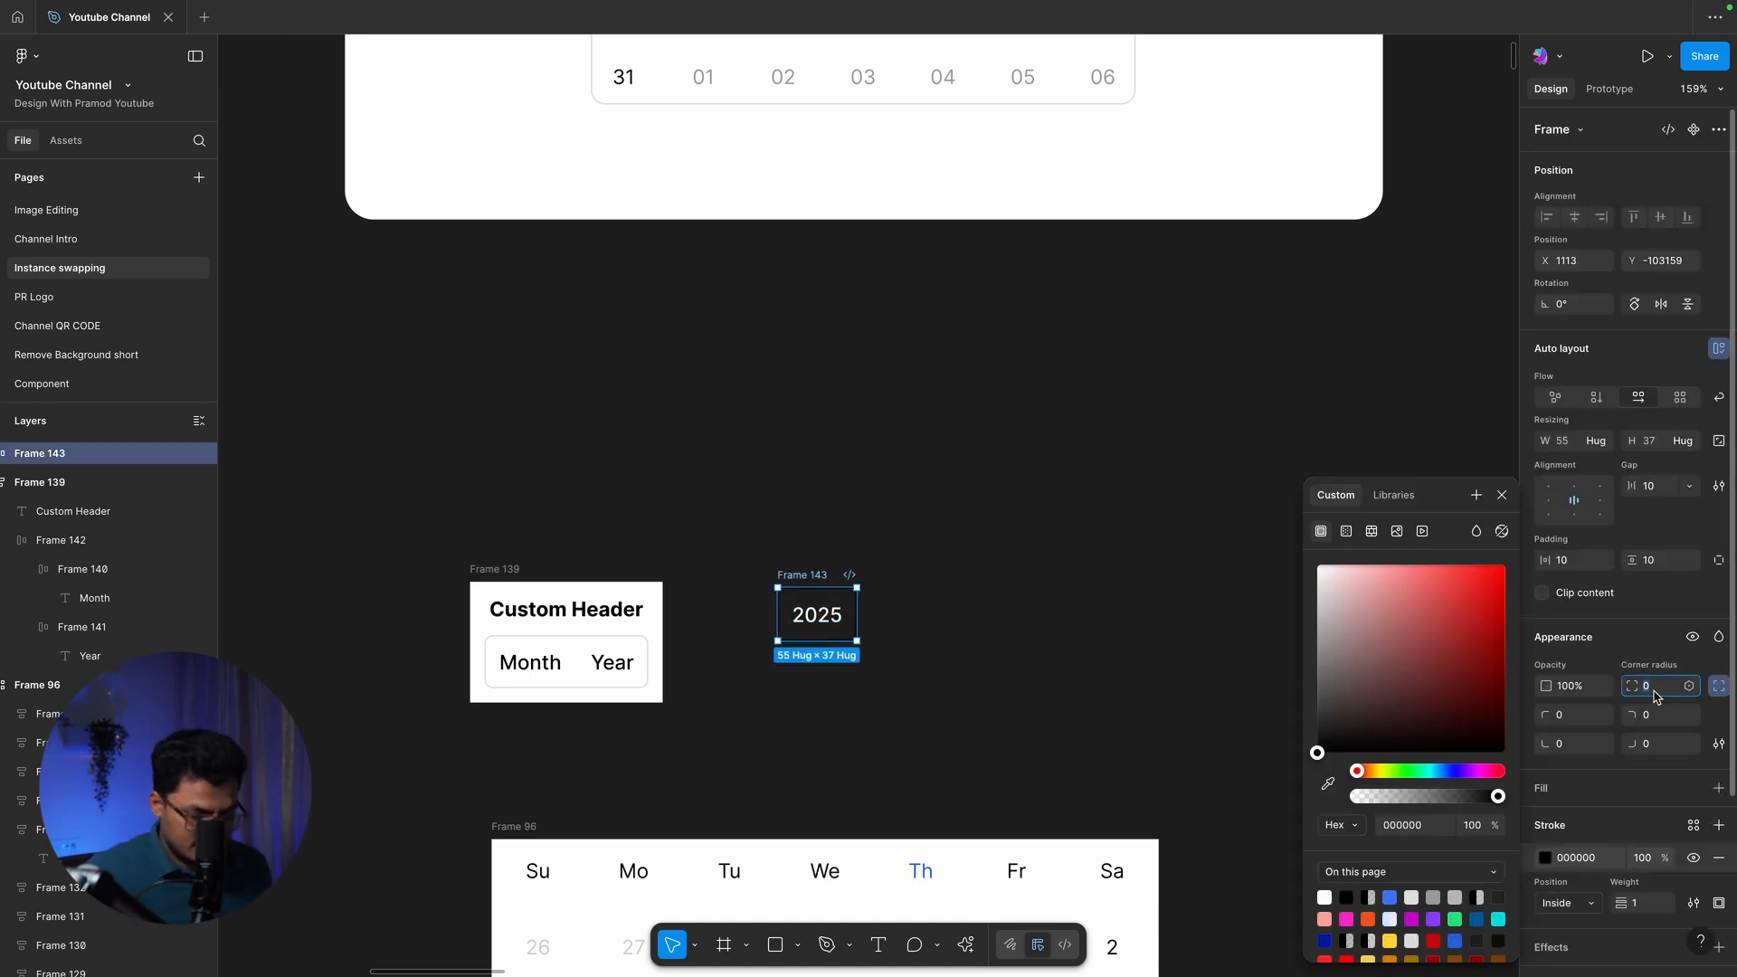
type("6")
key("Return")
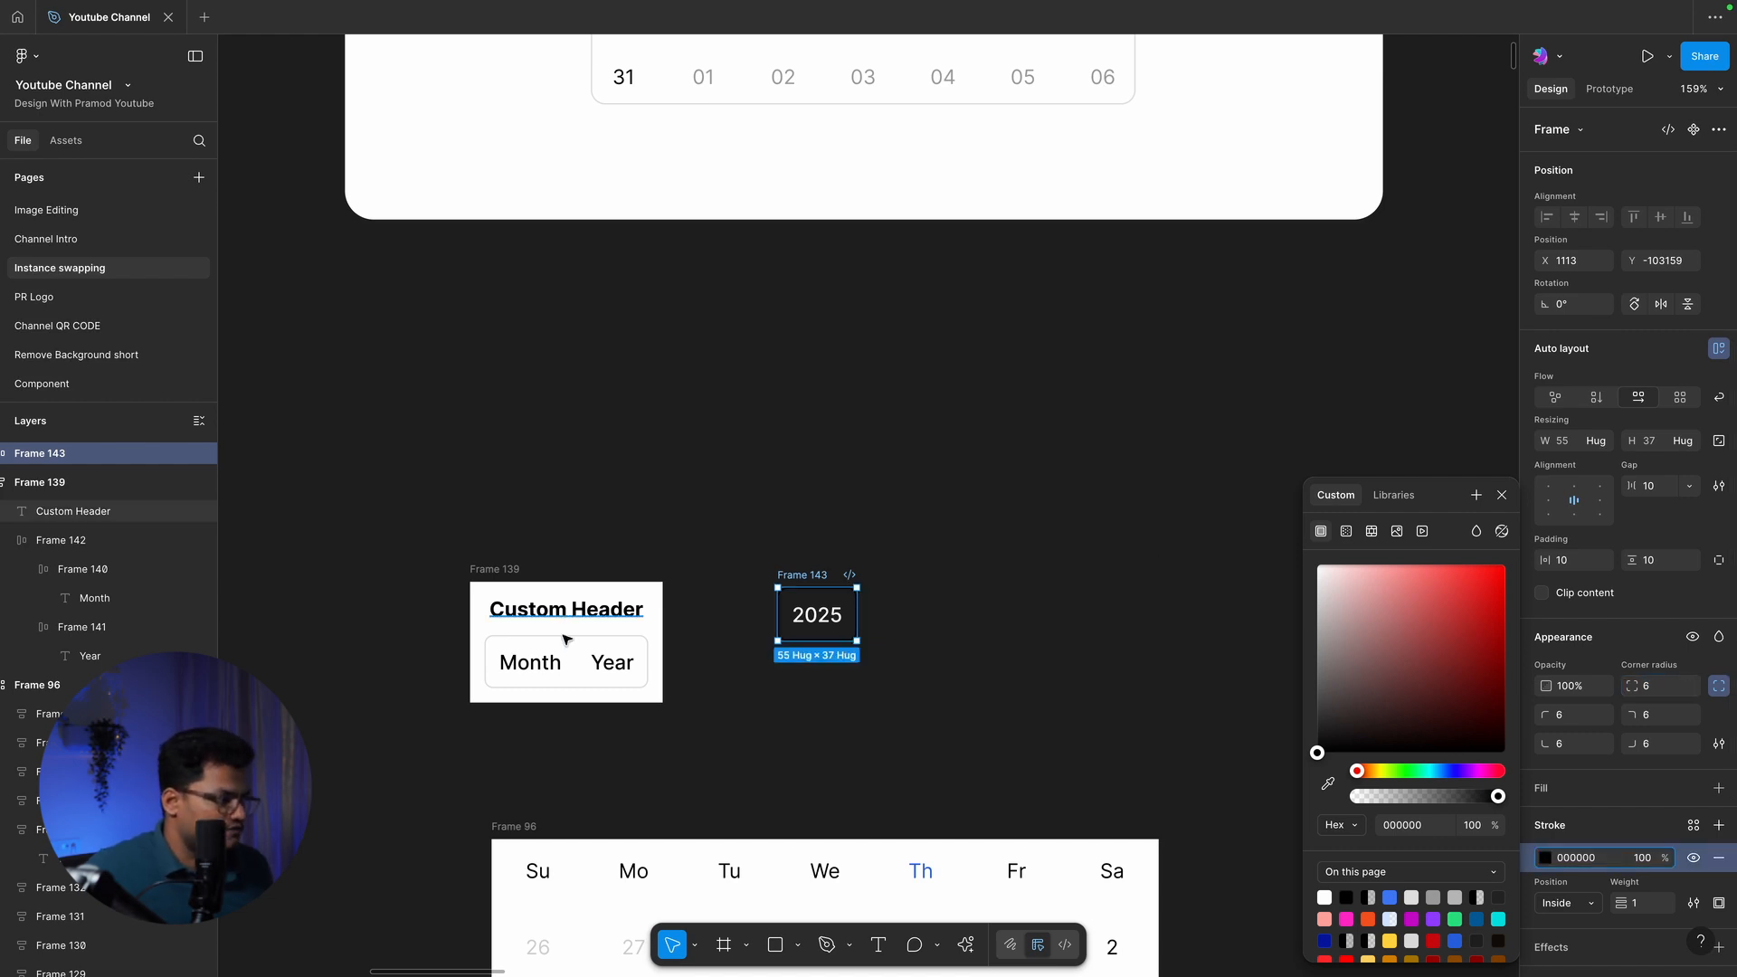
left_click(904, 556)
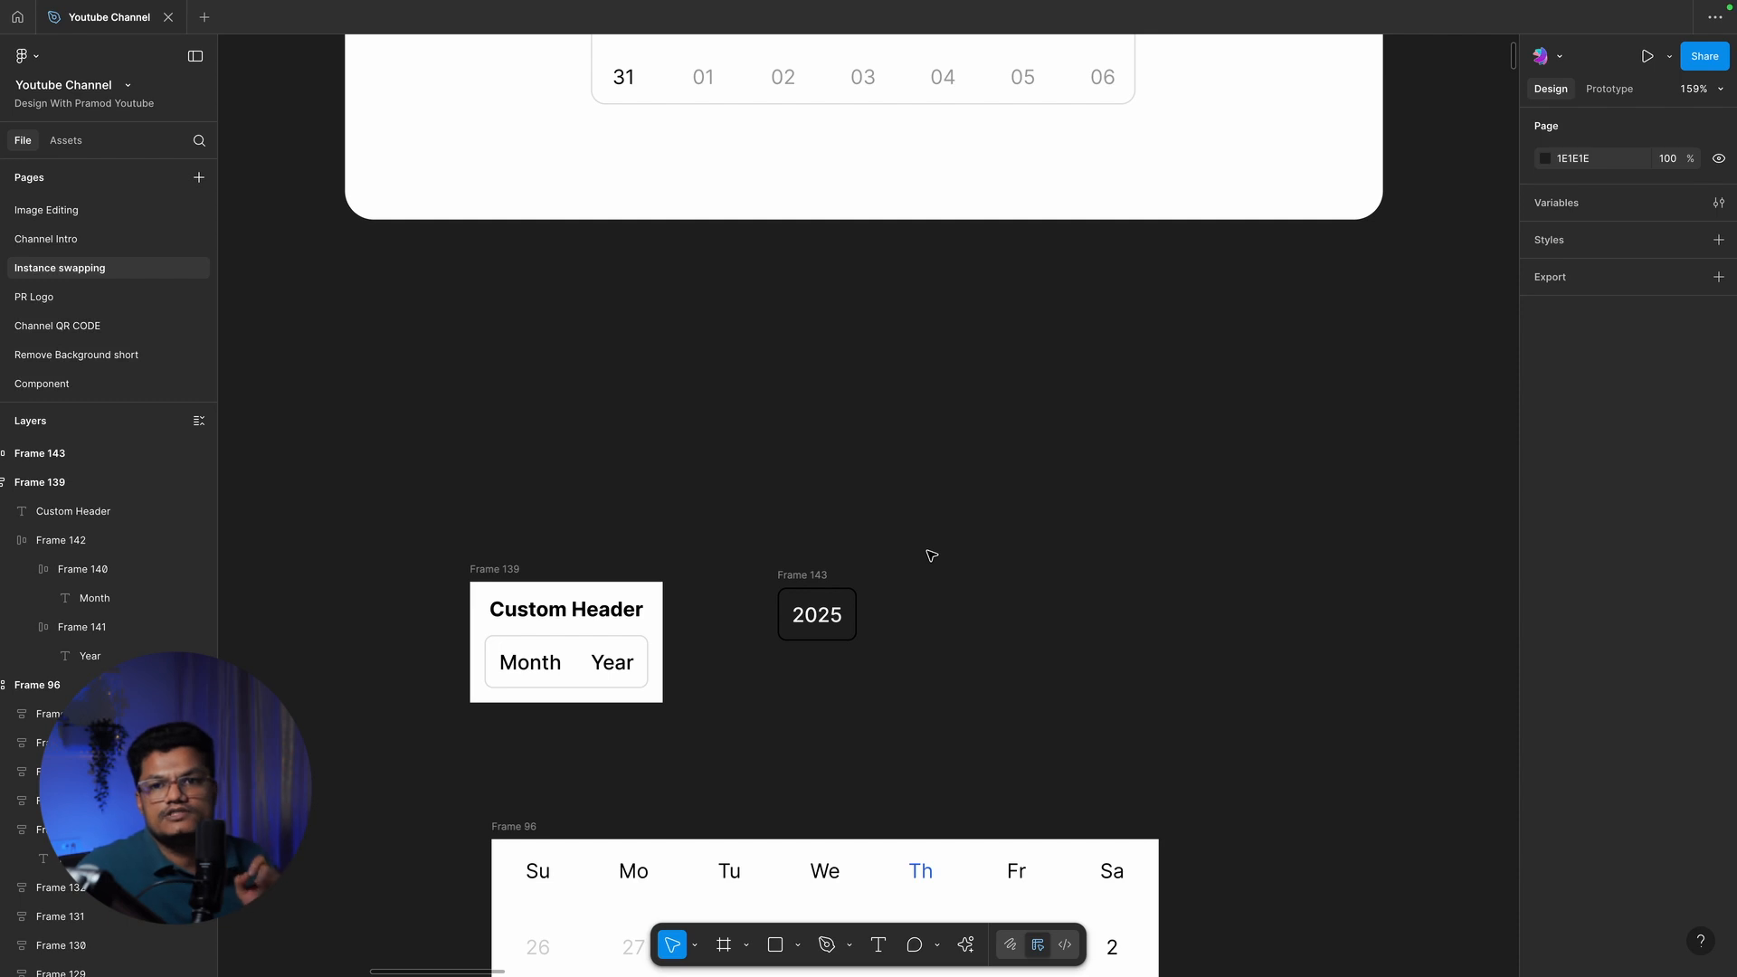
left_click(808, 572)
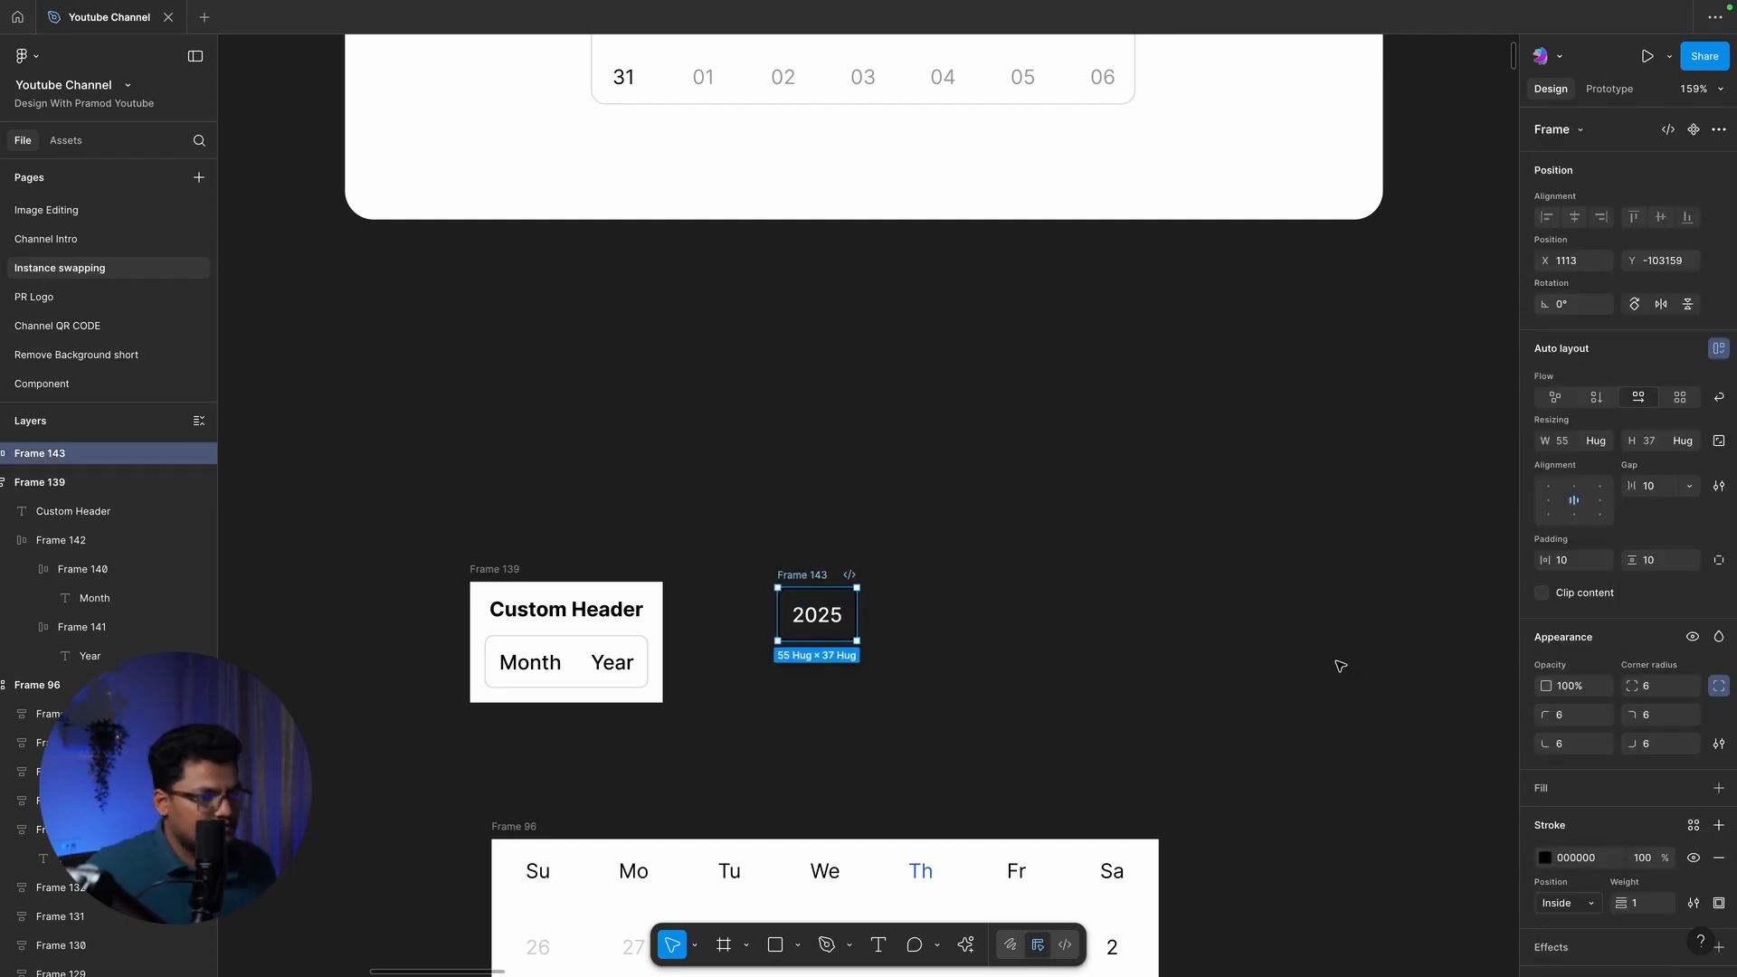
Set the stroke colour of the 2025 frame to DDDDDD
left_click(1590, 859)
type("ffffff")
key("Return")
left_click(982, 636)
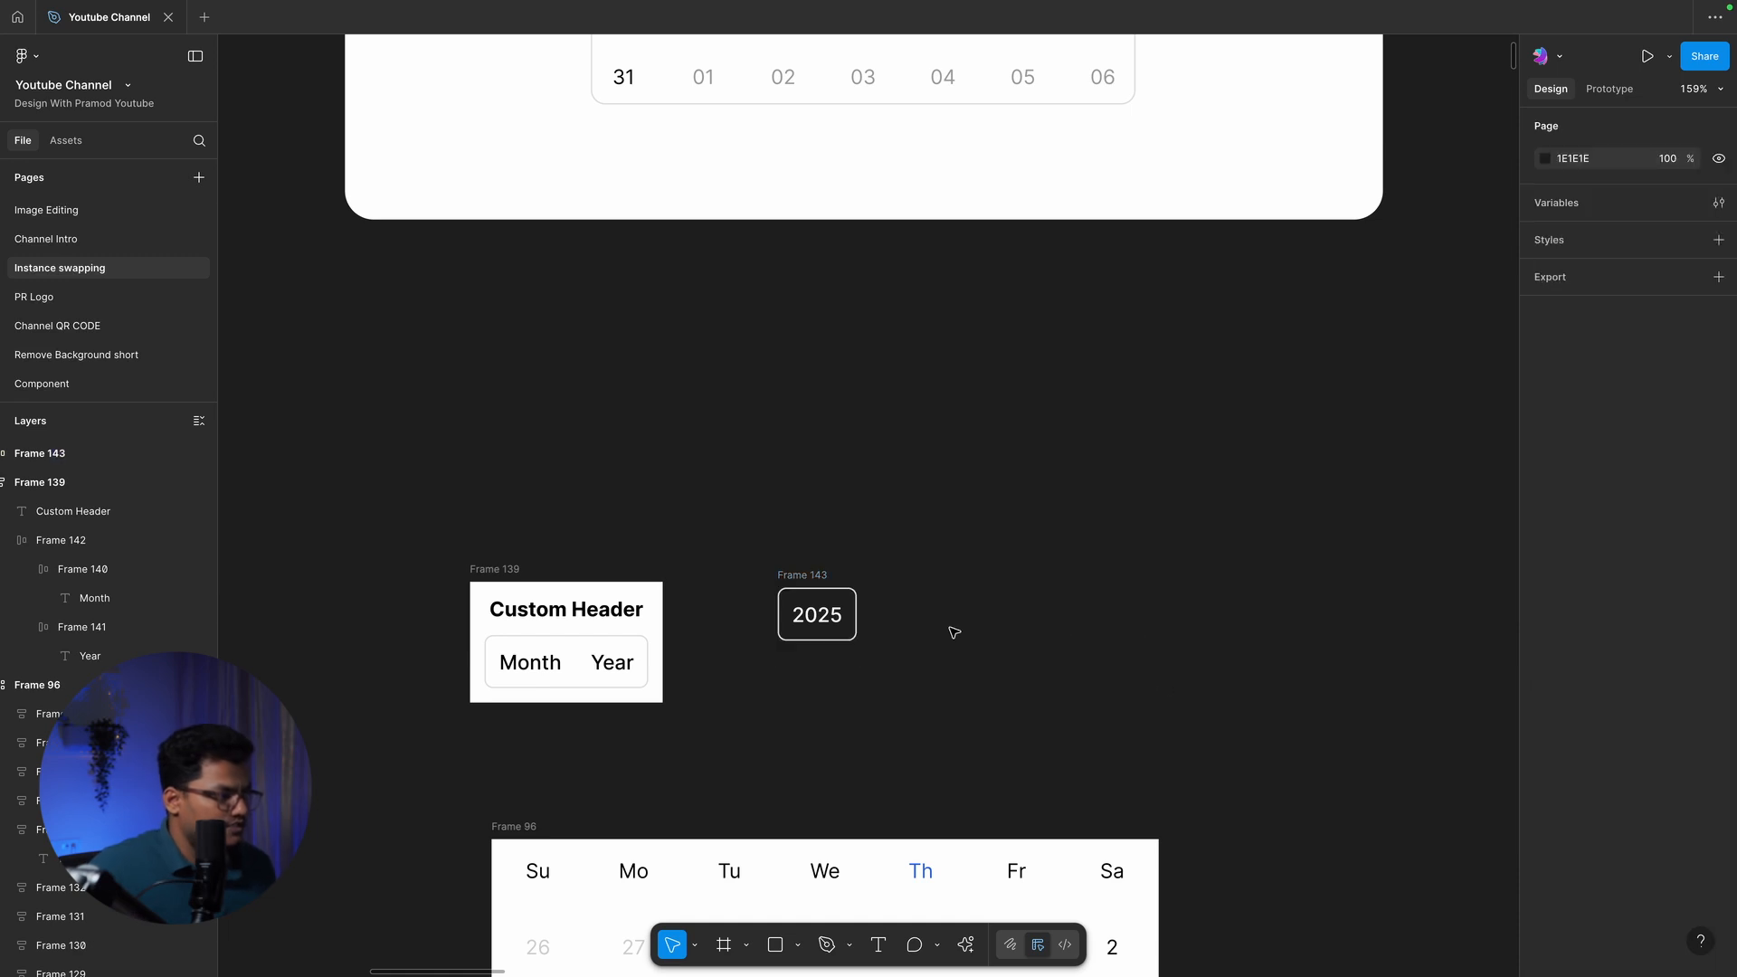
Set the fill colour of the 2025 text inside its frame to 000000
double_click(832, 618)
left_click(1600, 806)
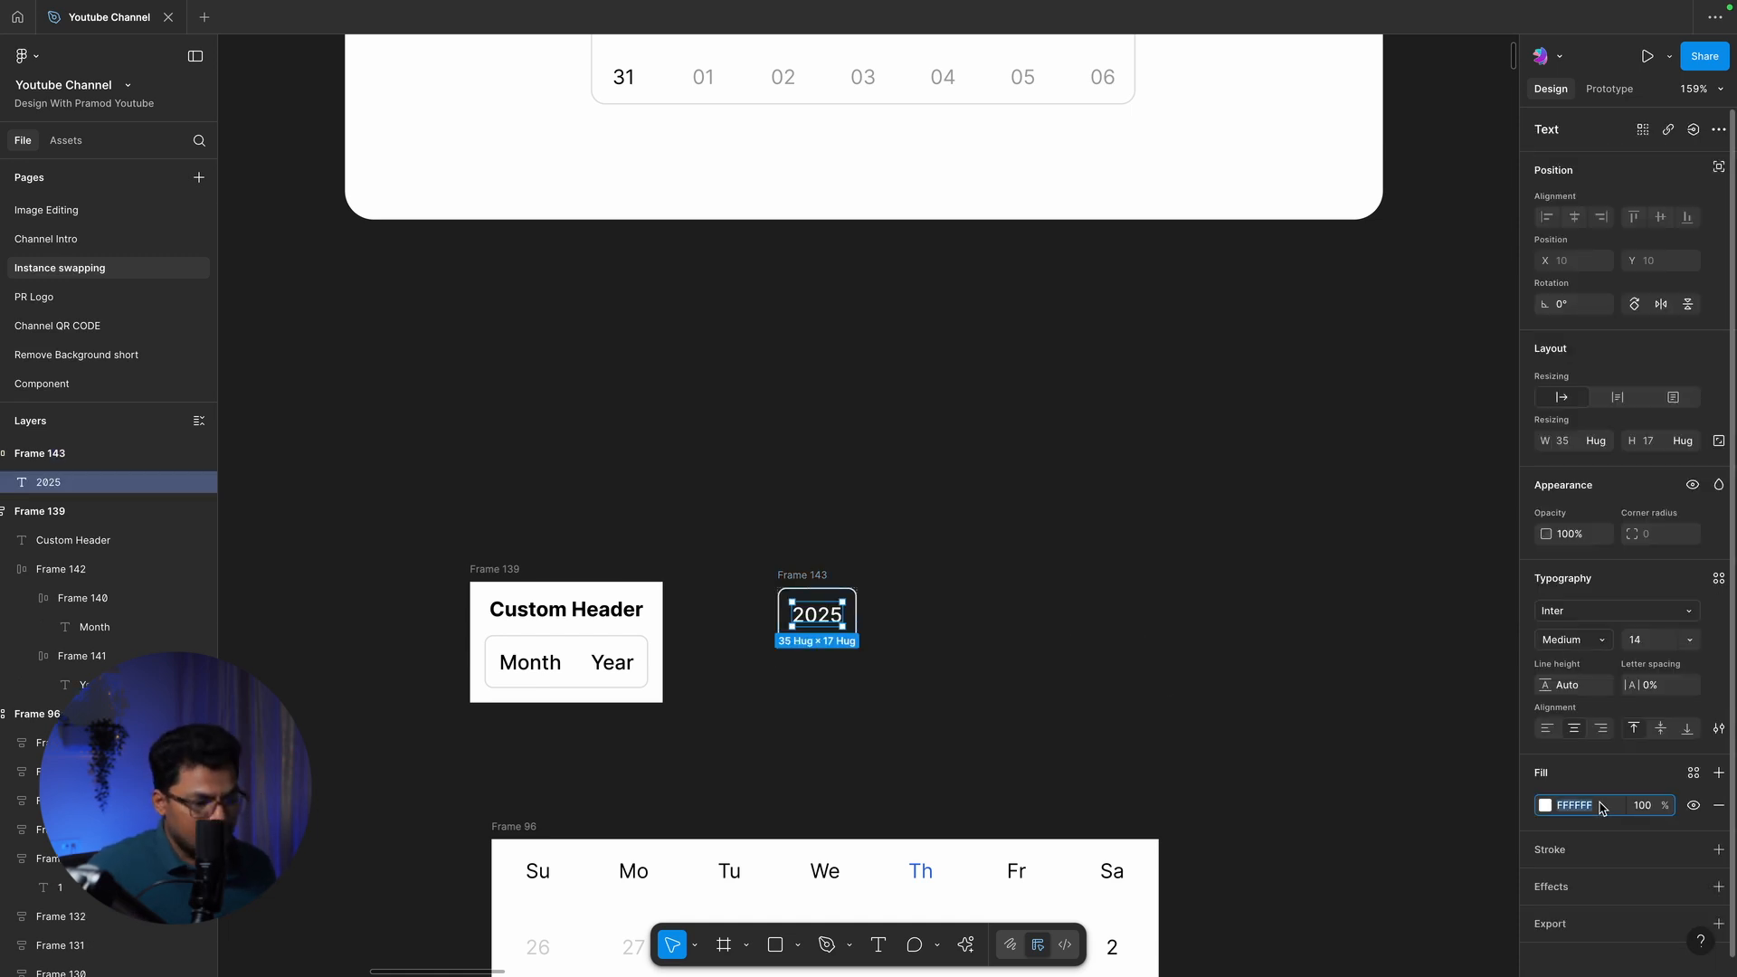
type("000000")
key("Return")
left_click(1019, 517)
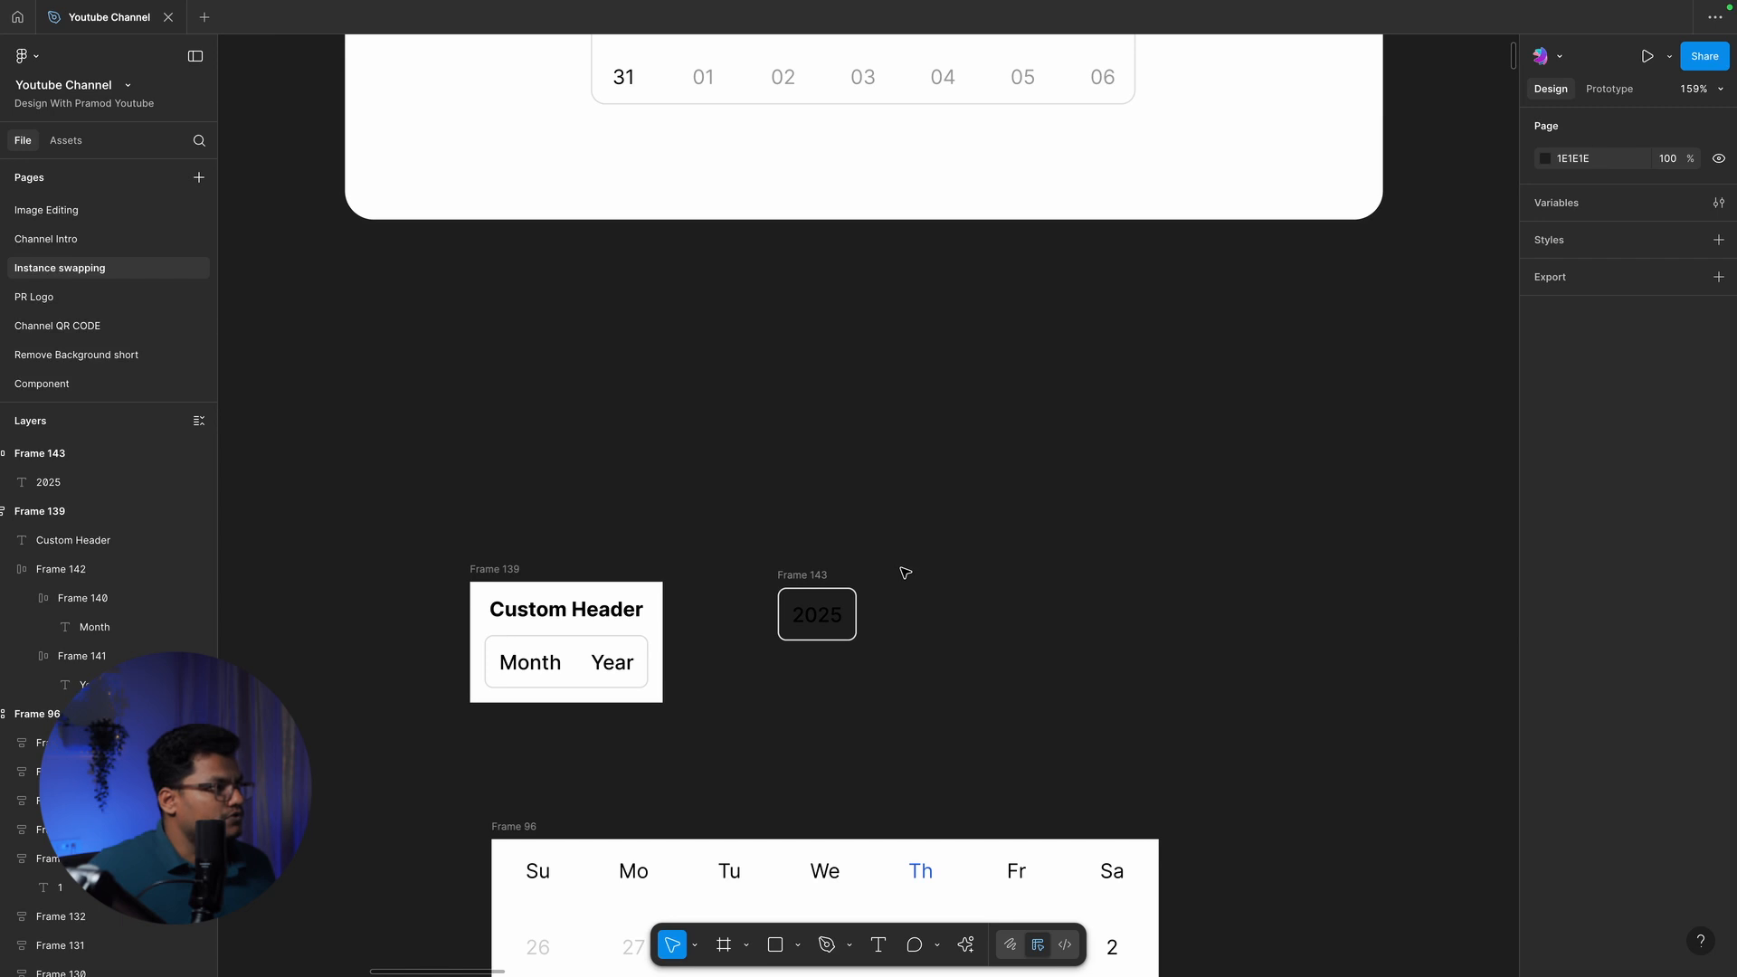
Copy the dropdown arrow vector from the reference calendar's first 2025 dropdown into the new 2025 frame
scroll(904, 571, "up", 6)
left_click(871, 174)
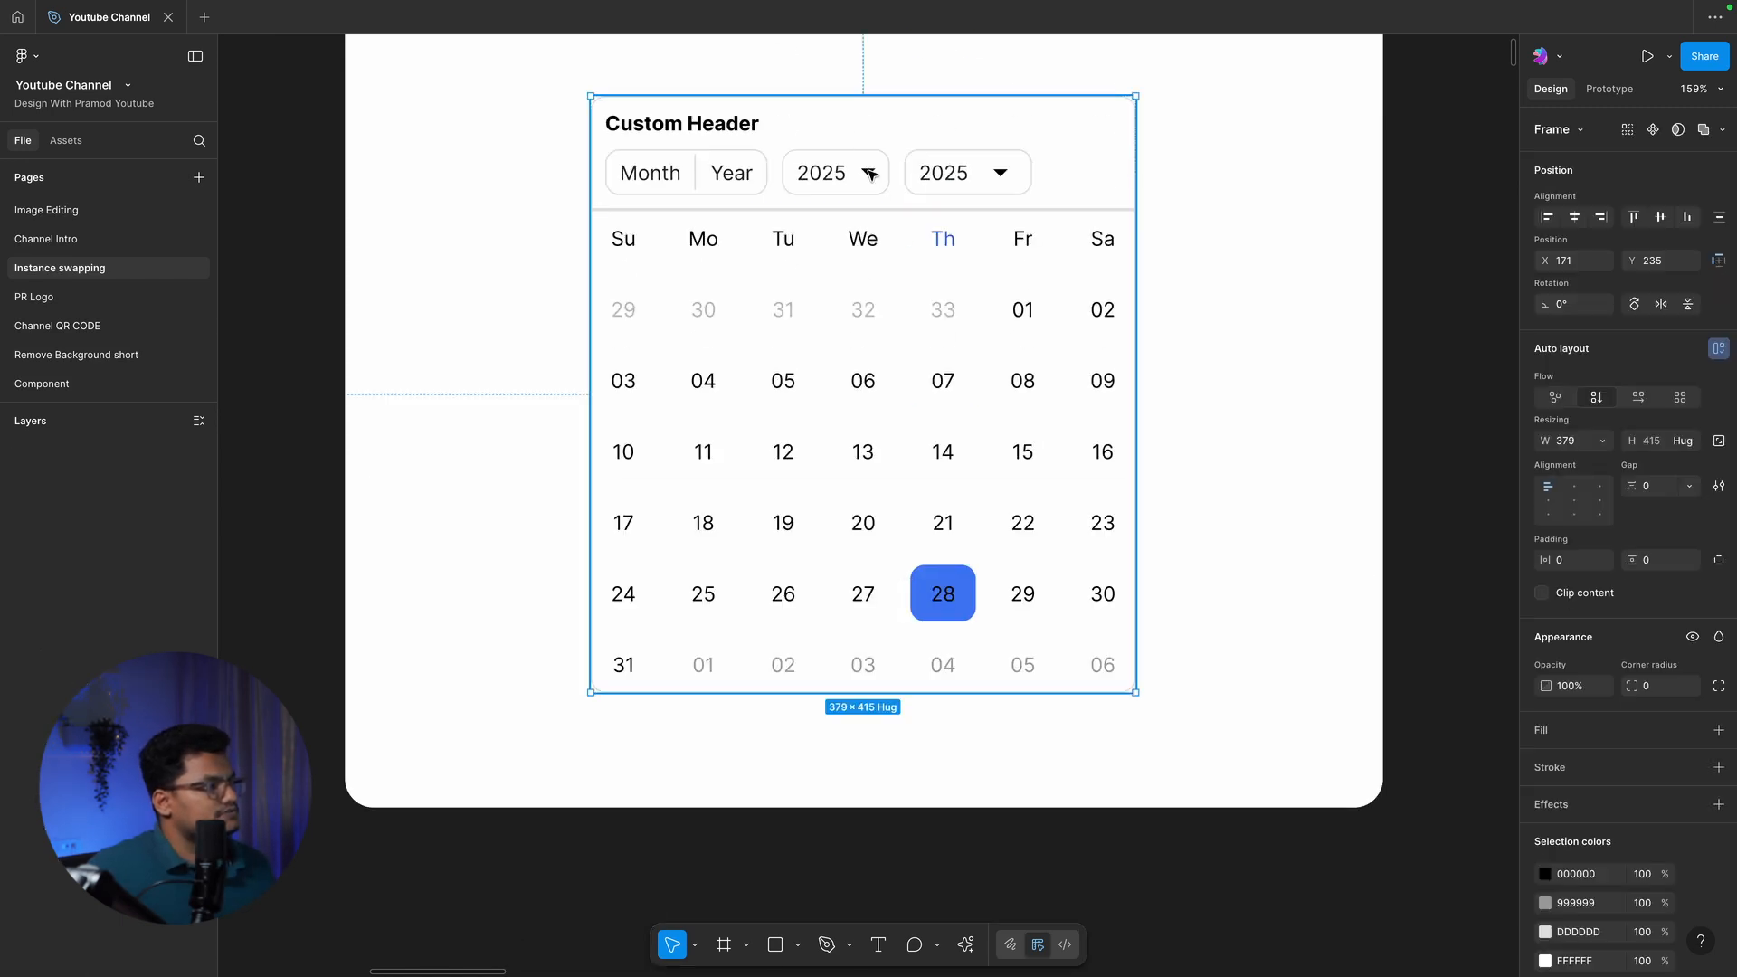
double_click(871, 173)
double_click(871, 173)
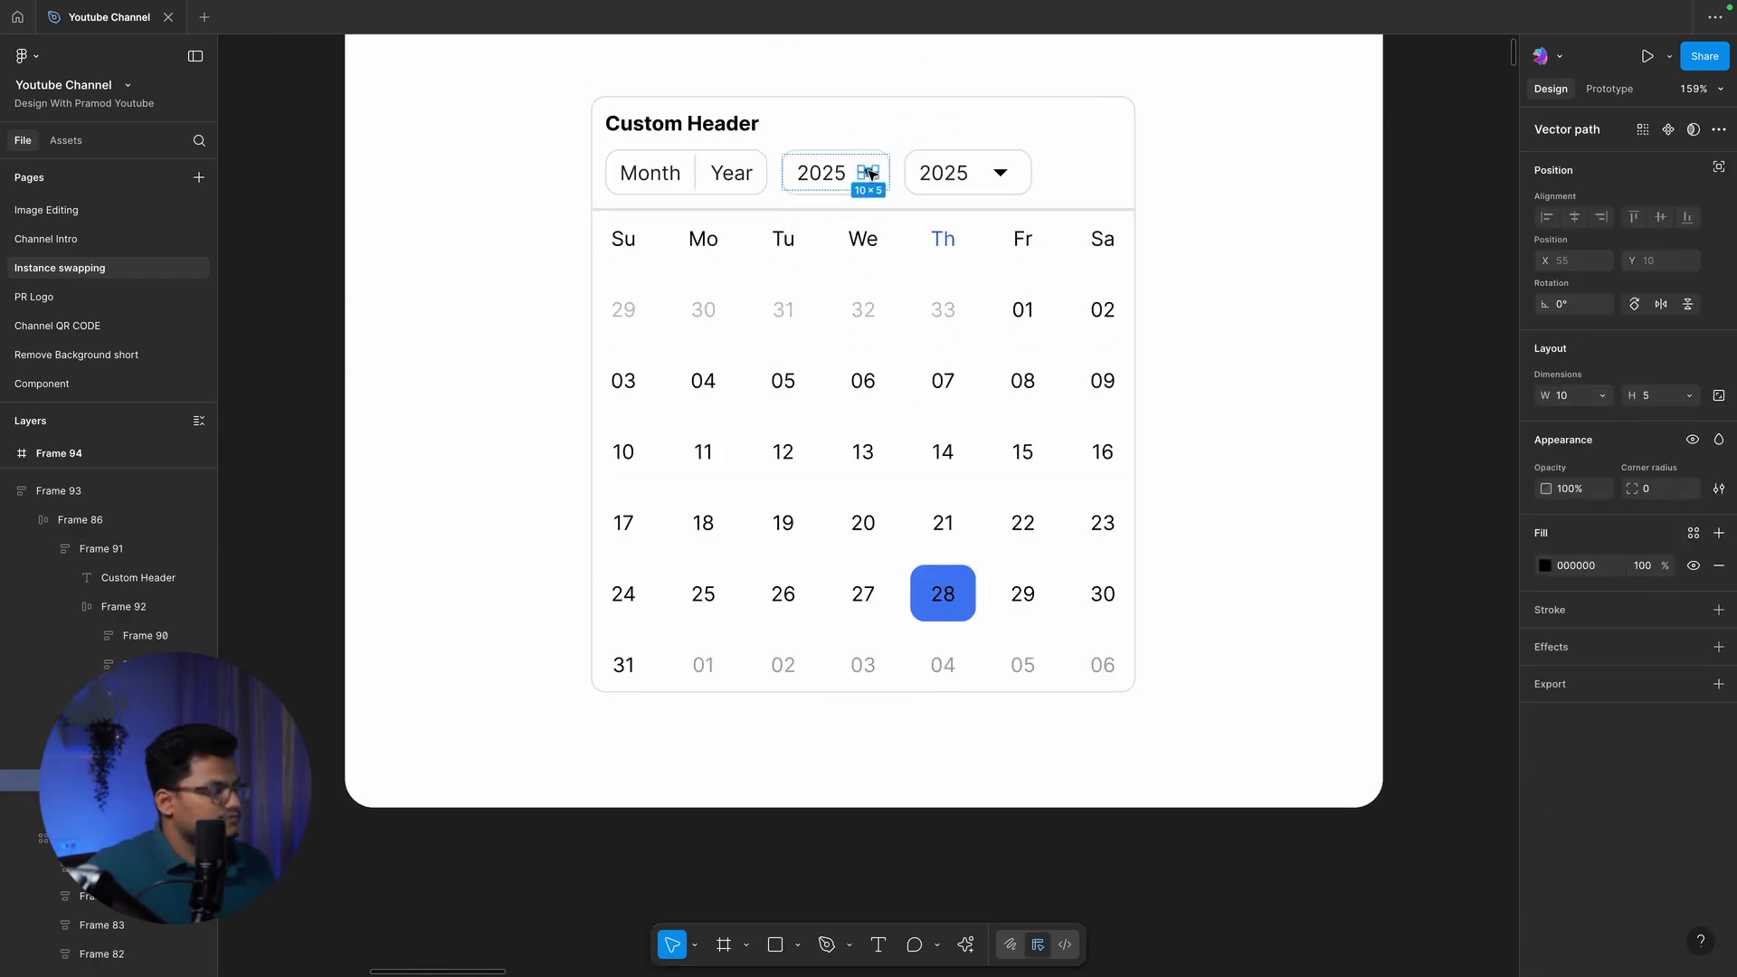
scroll(1052, 664, "down", 8)
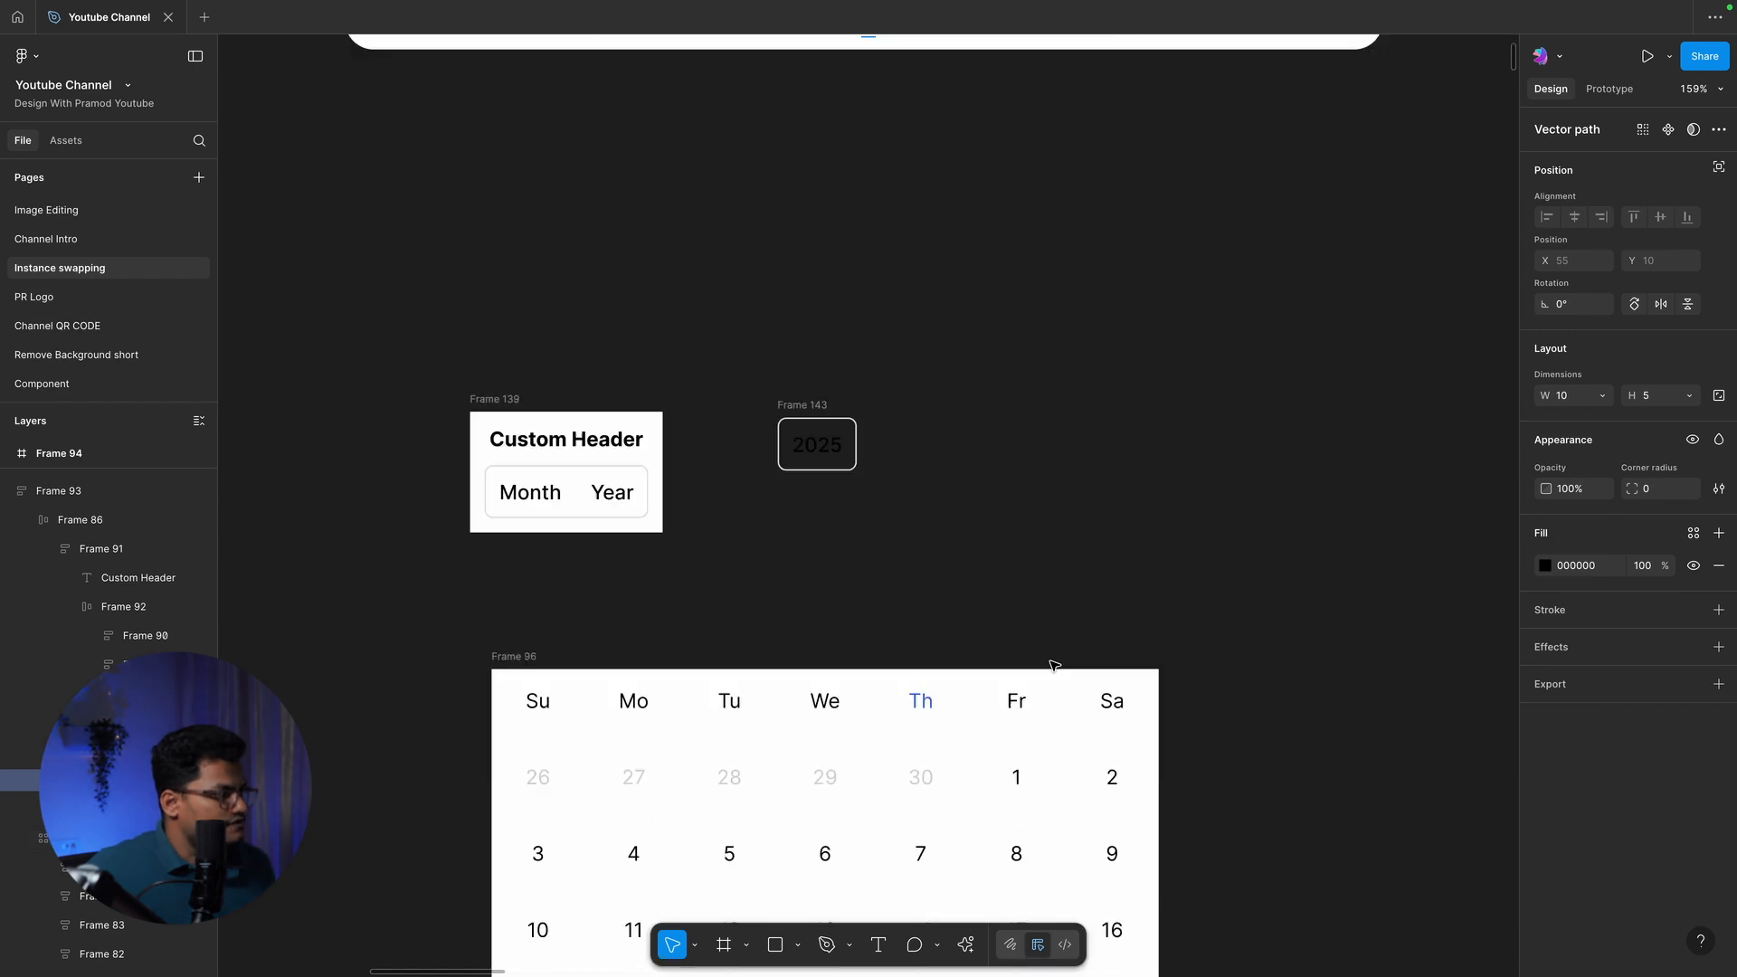
left_click(861, 394)
left_click(830, 405)
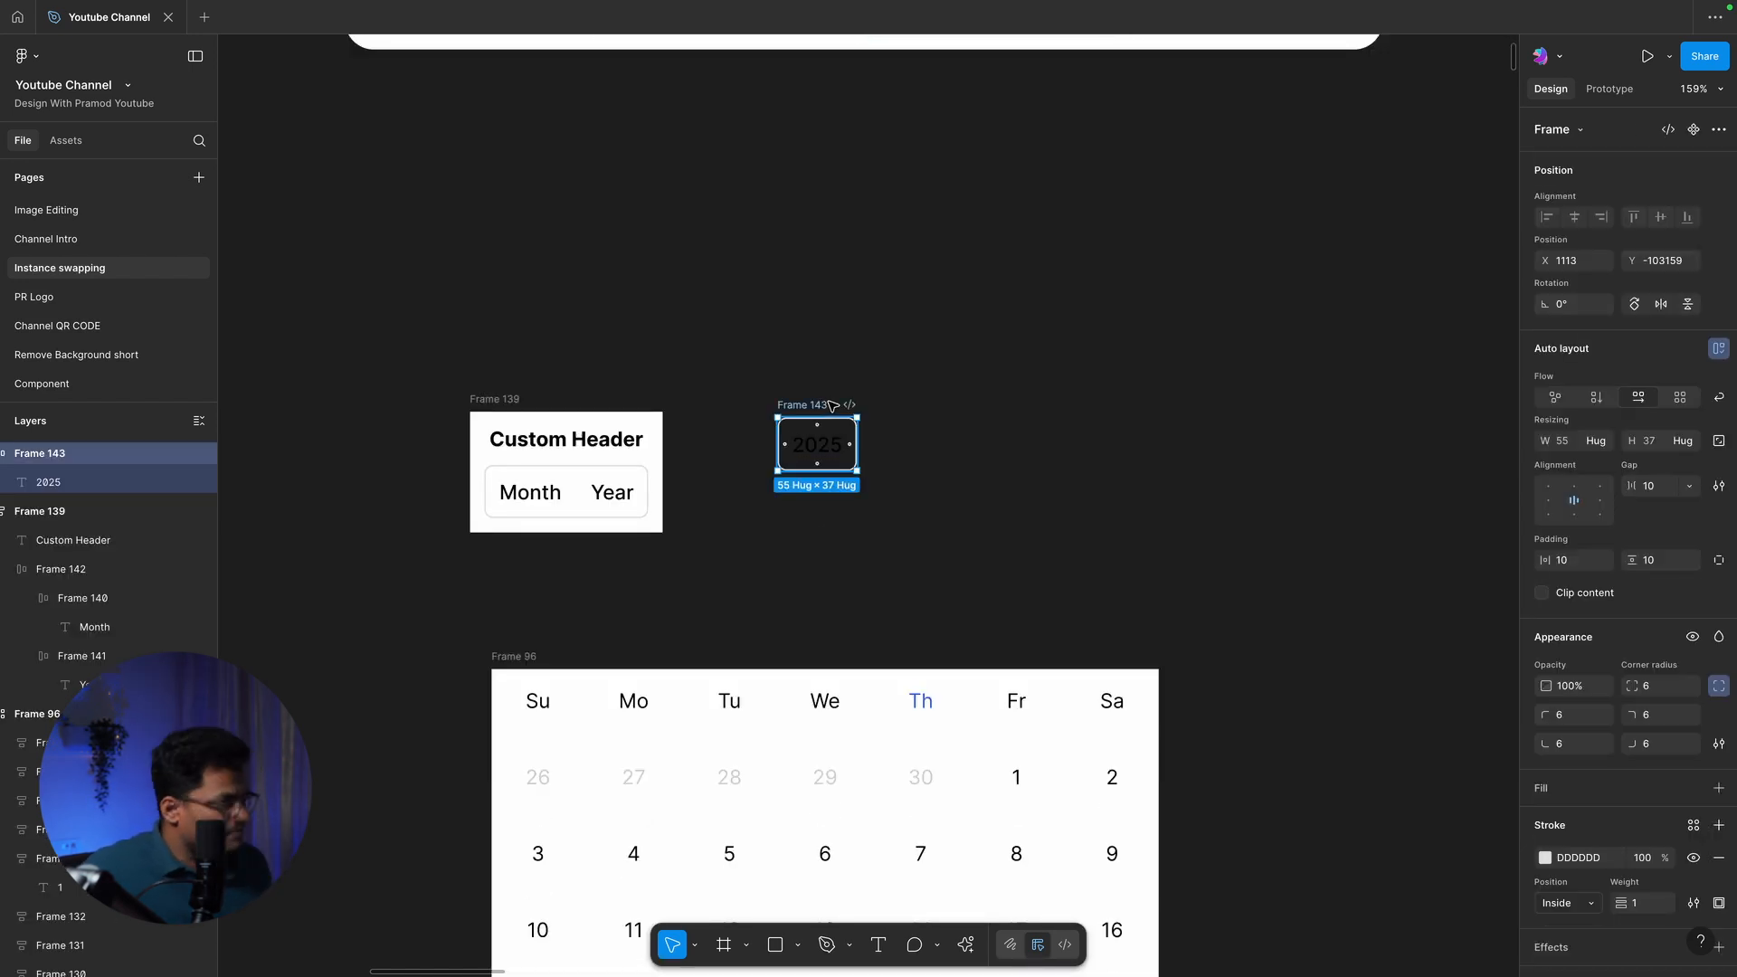
key("ctrl+v")
left_click(1005, 377)
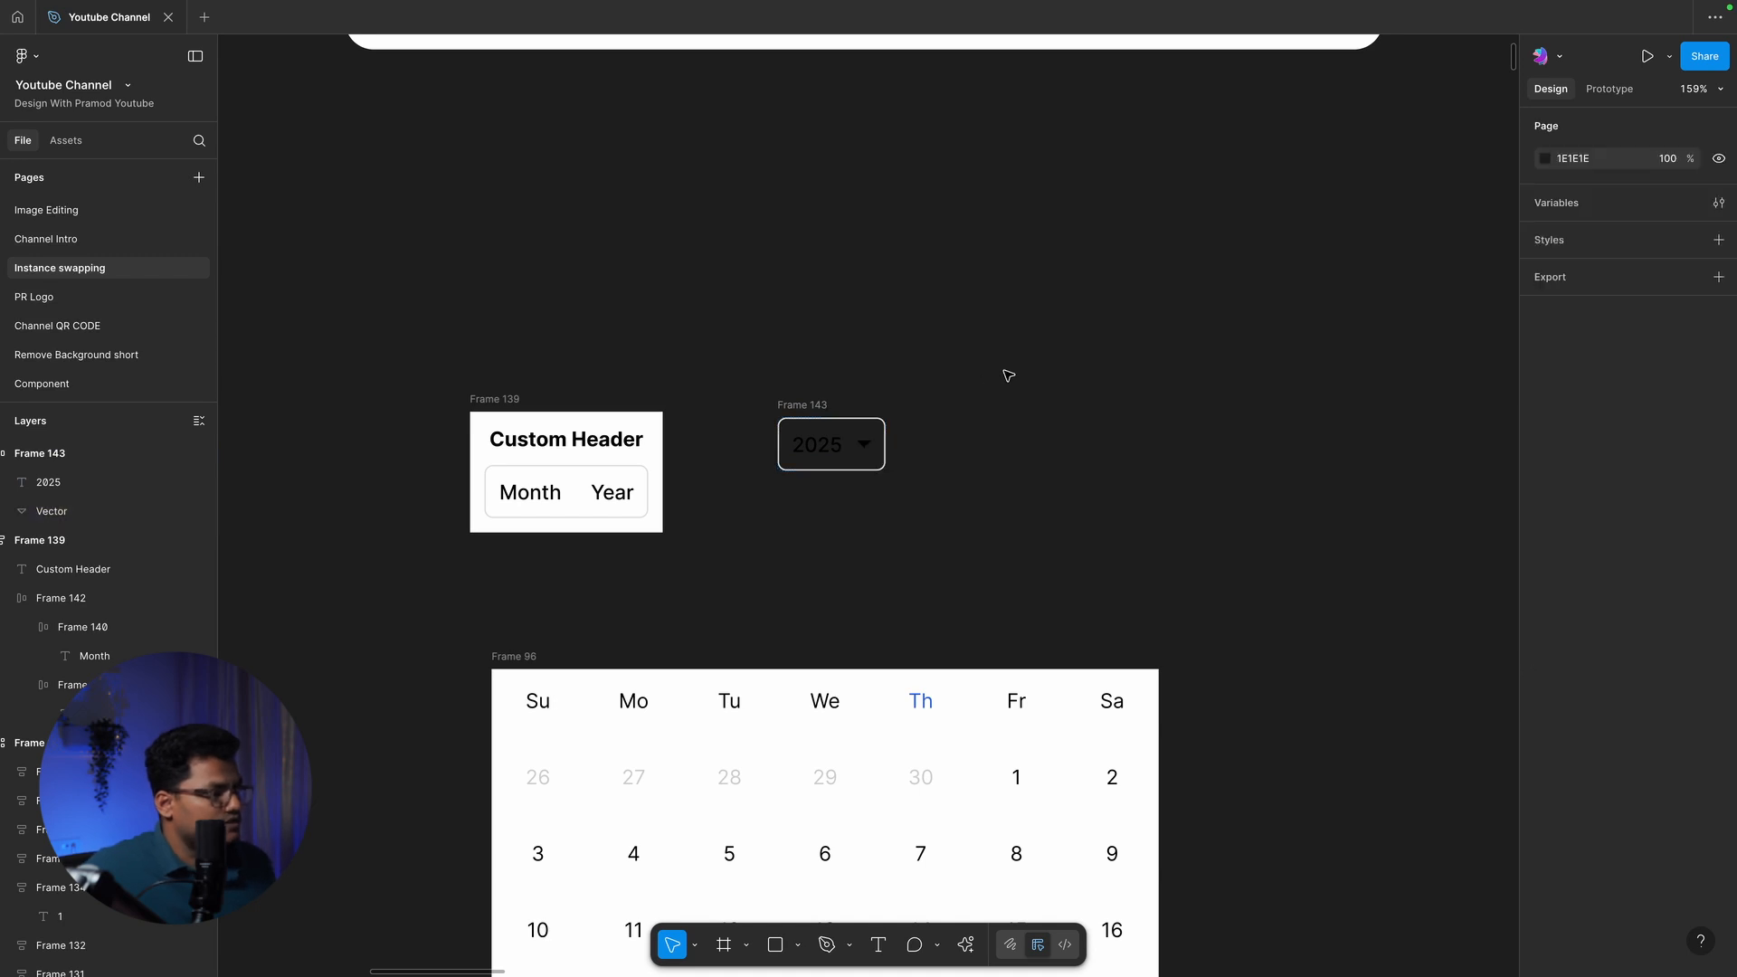
Move the 2025 dropdown frame into the Custom Header frame, below the Month/Year toggle
left_click(806, 408)
left_click(892, 334)
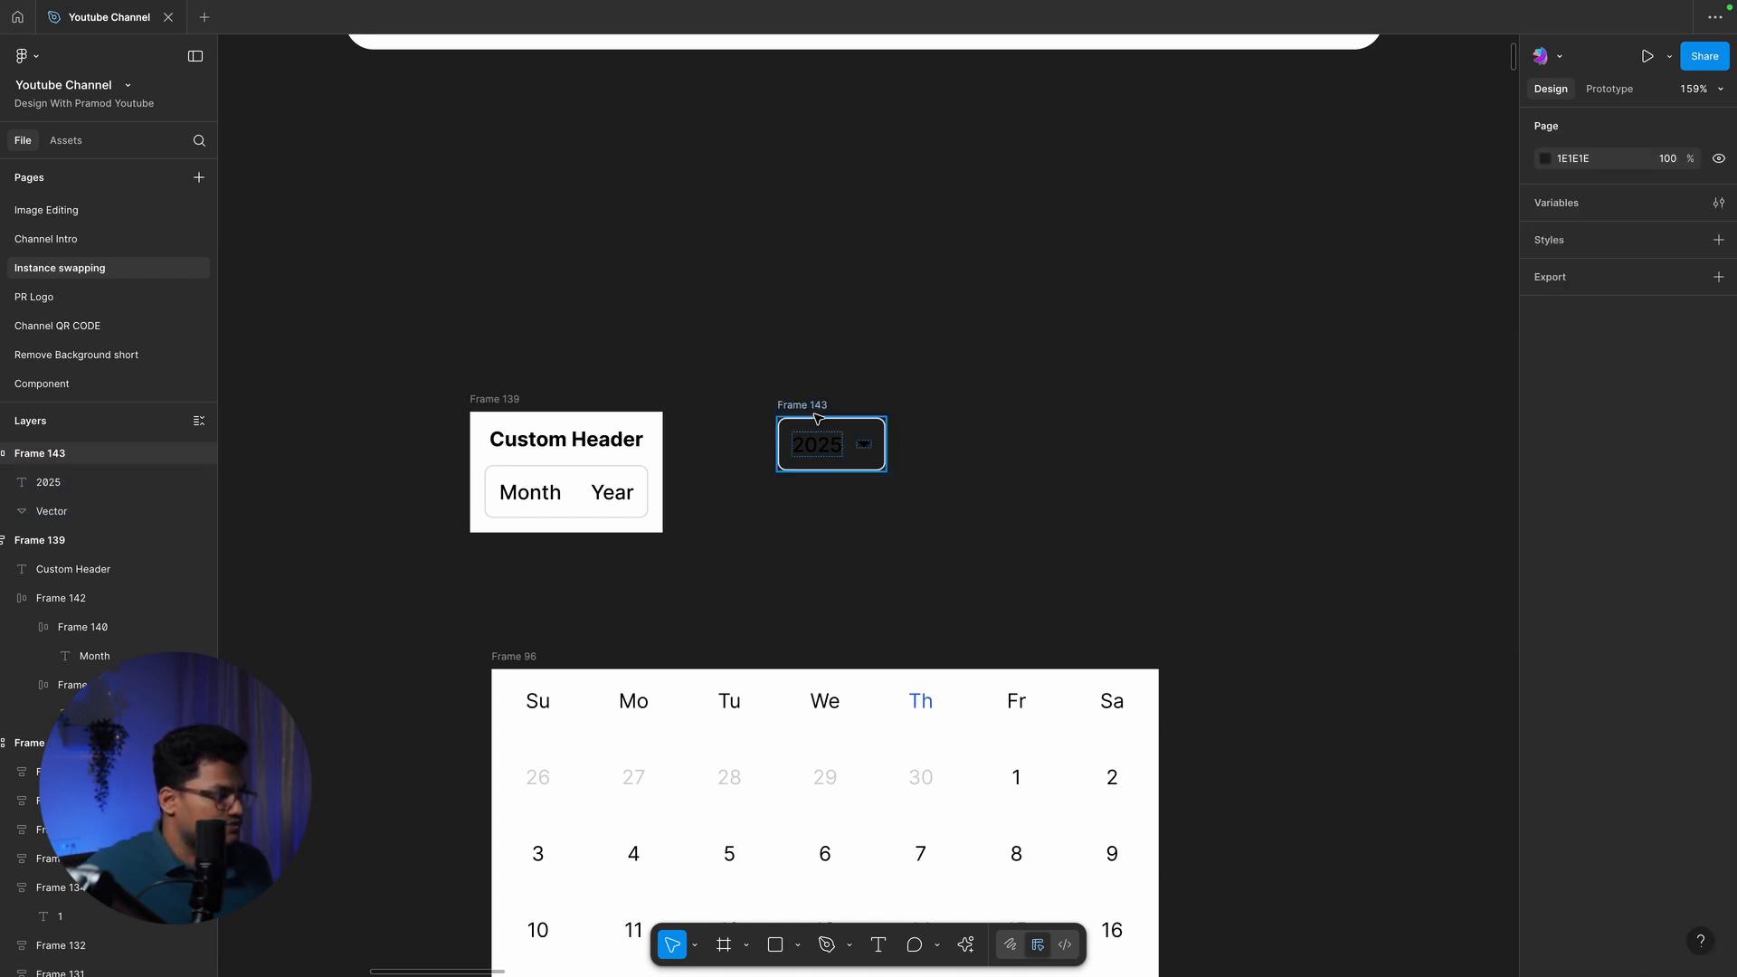
left_click(813, 404)
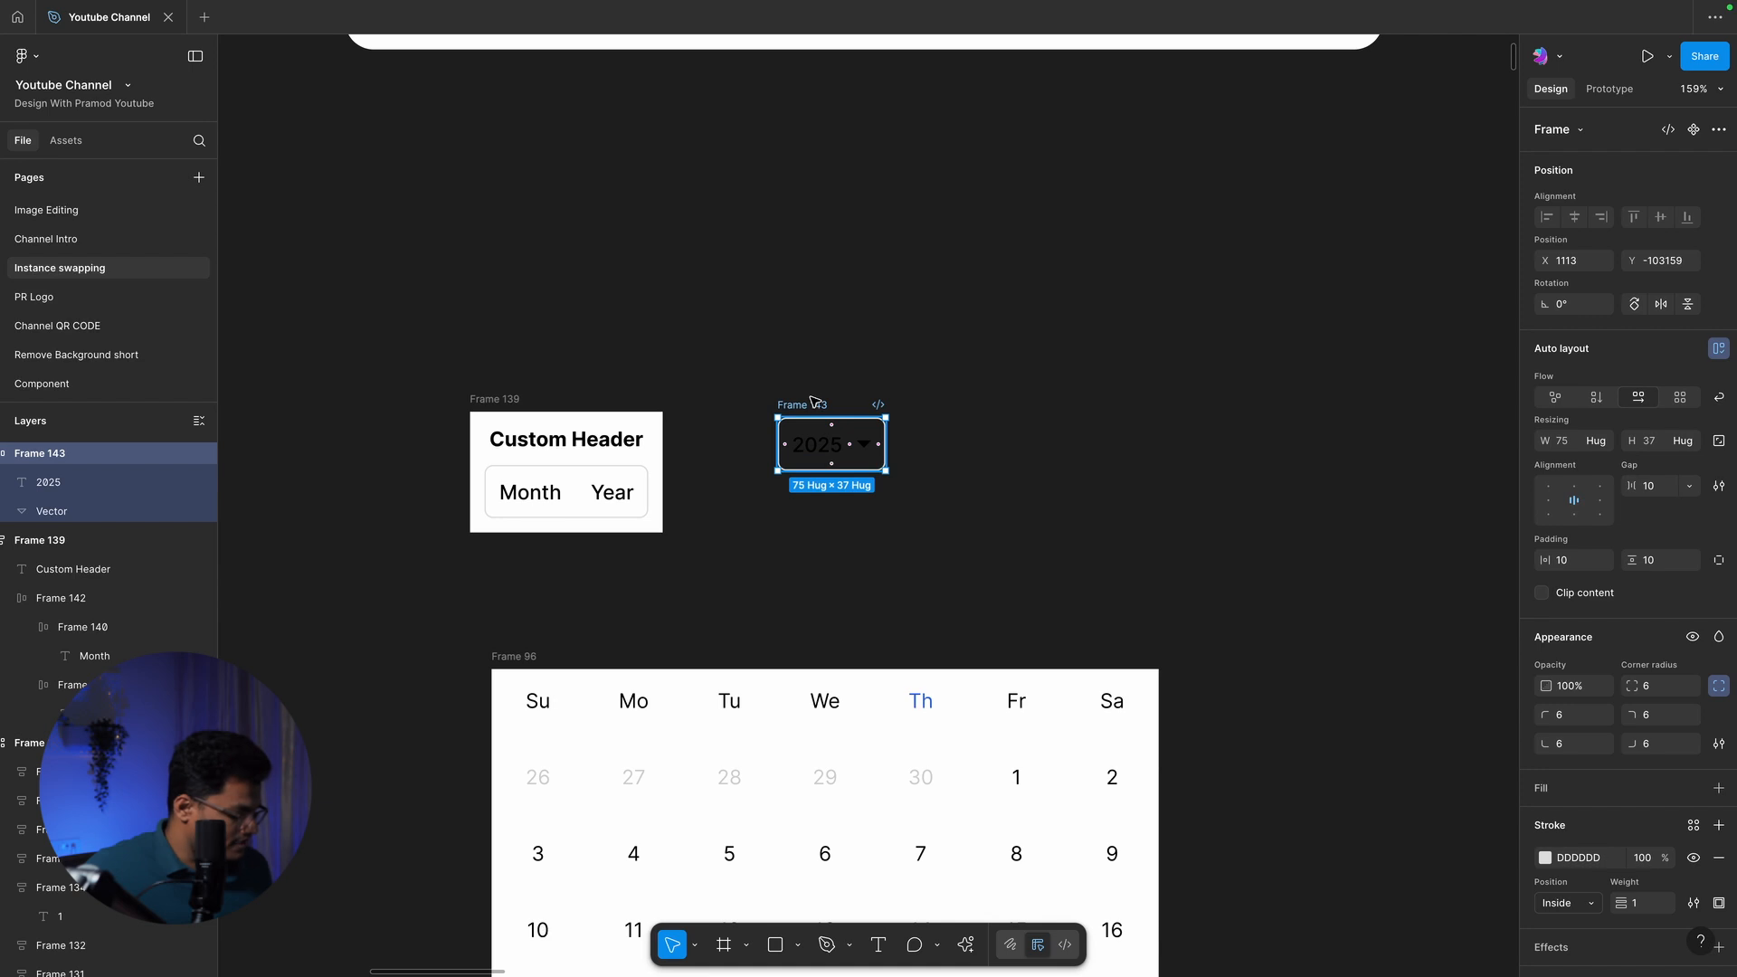
key("Delete")
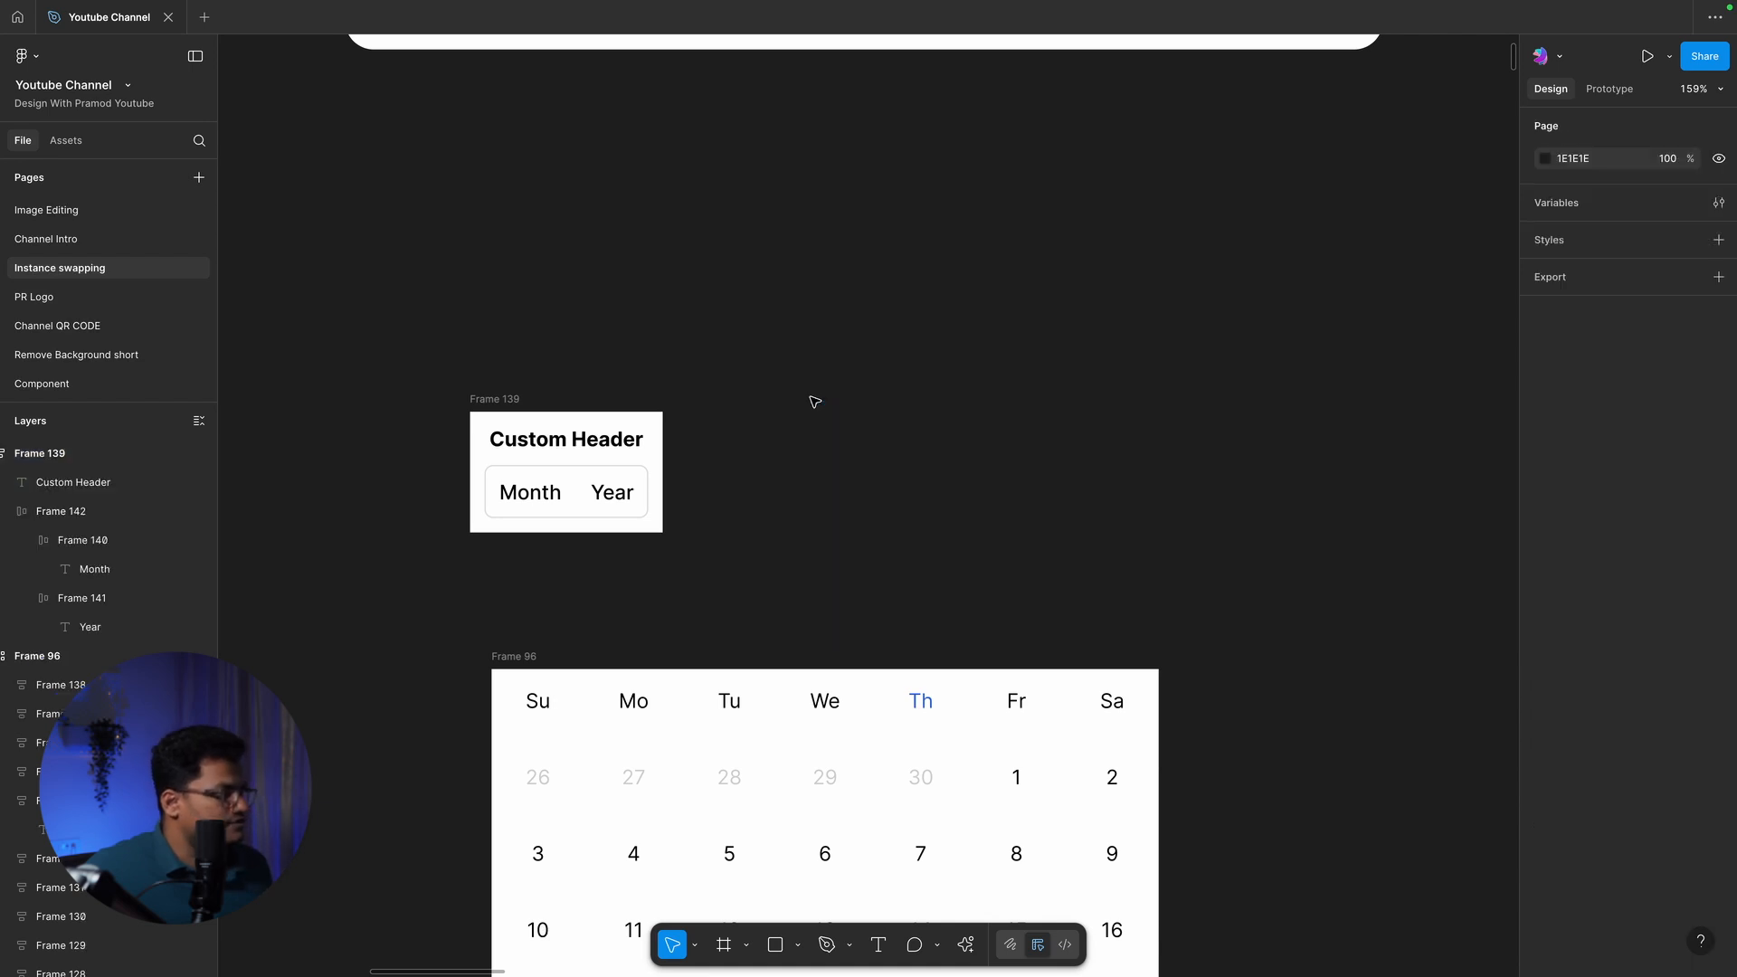
left_click(497, 398)
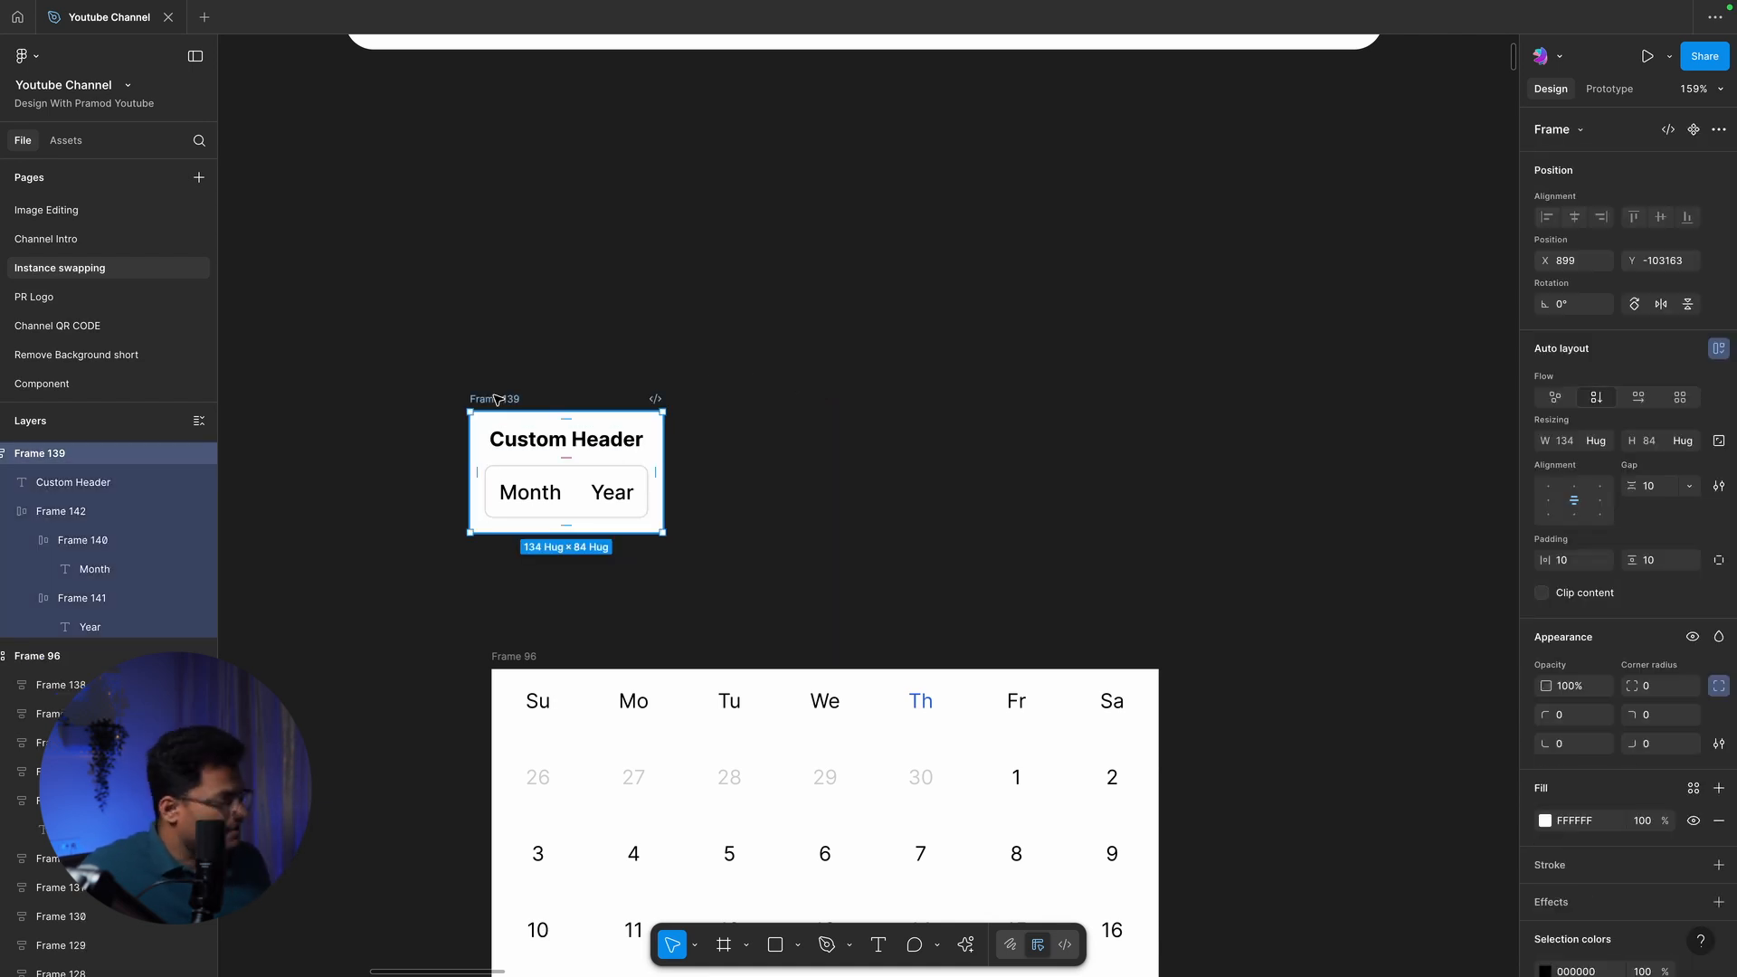
key("ctrl+v")
left_click(846, 455)
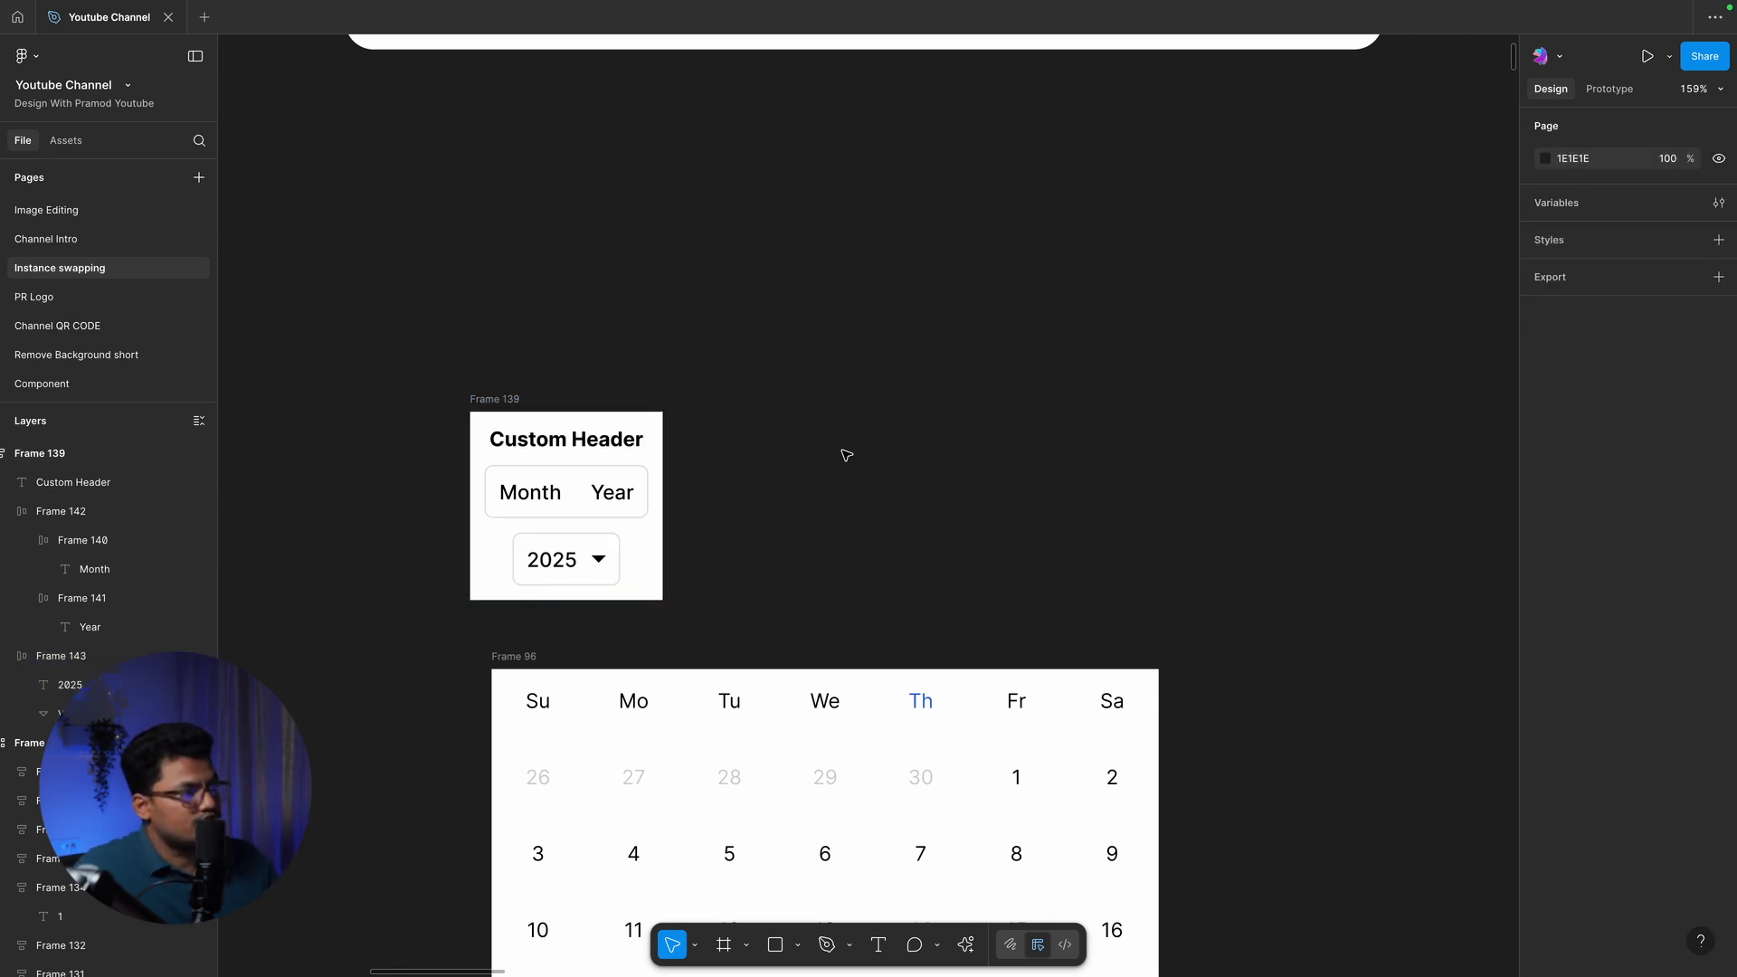
Wrap the Month/Year toggle and the 2025 dropdown in an auto layout frame aligned top right
left_click(632, 490)
left_click(609, 544, "shift")
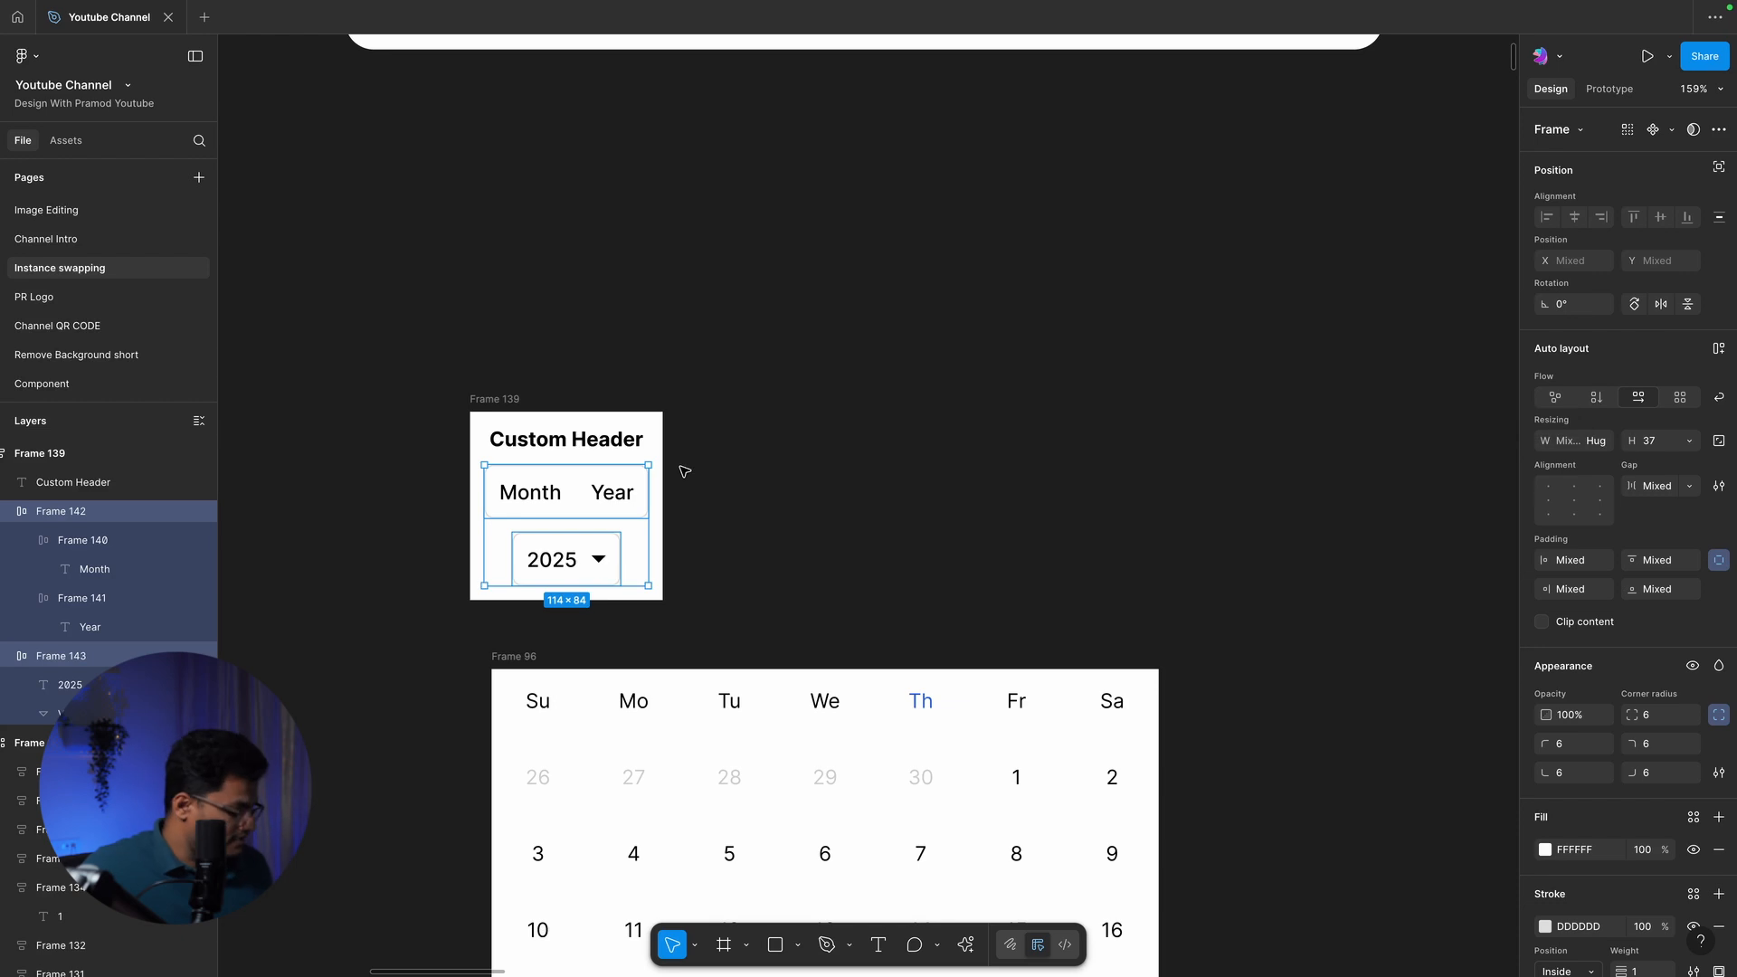
key("shift+a")
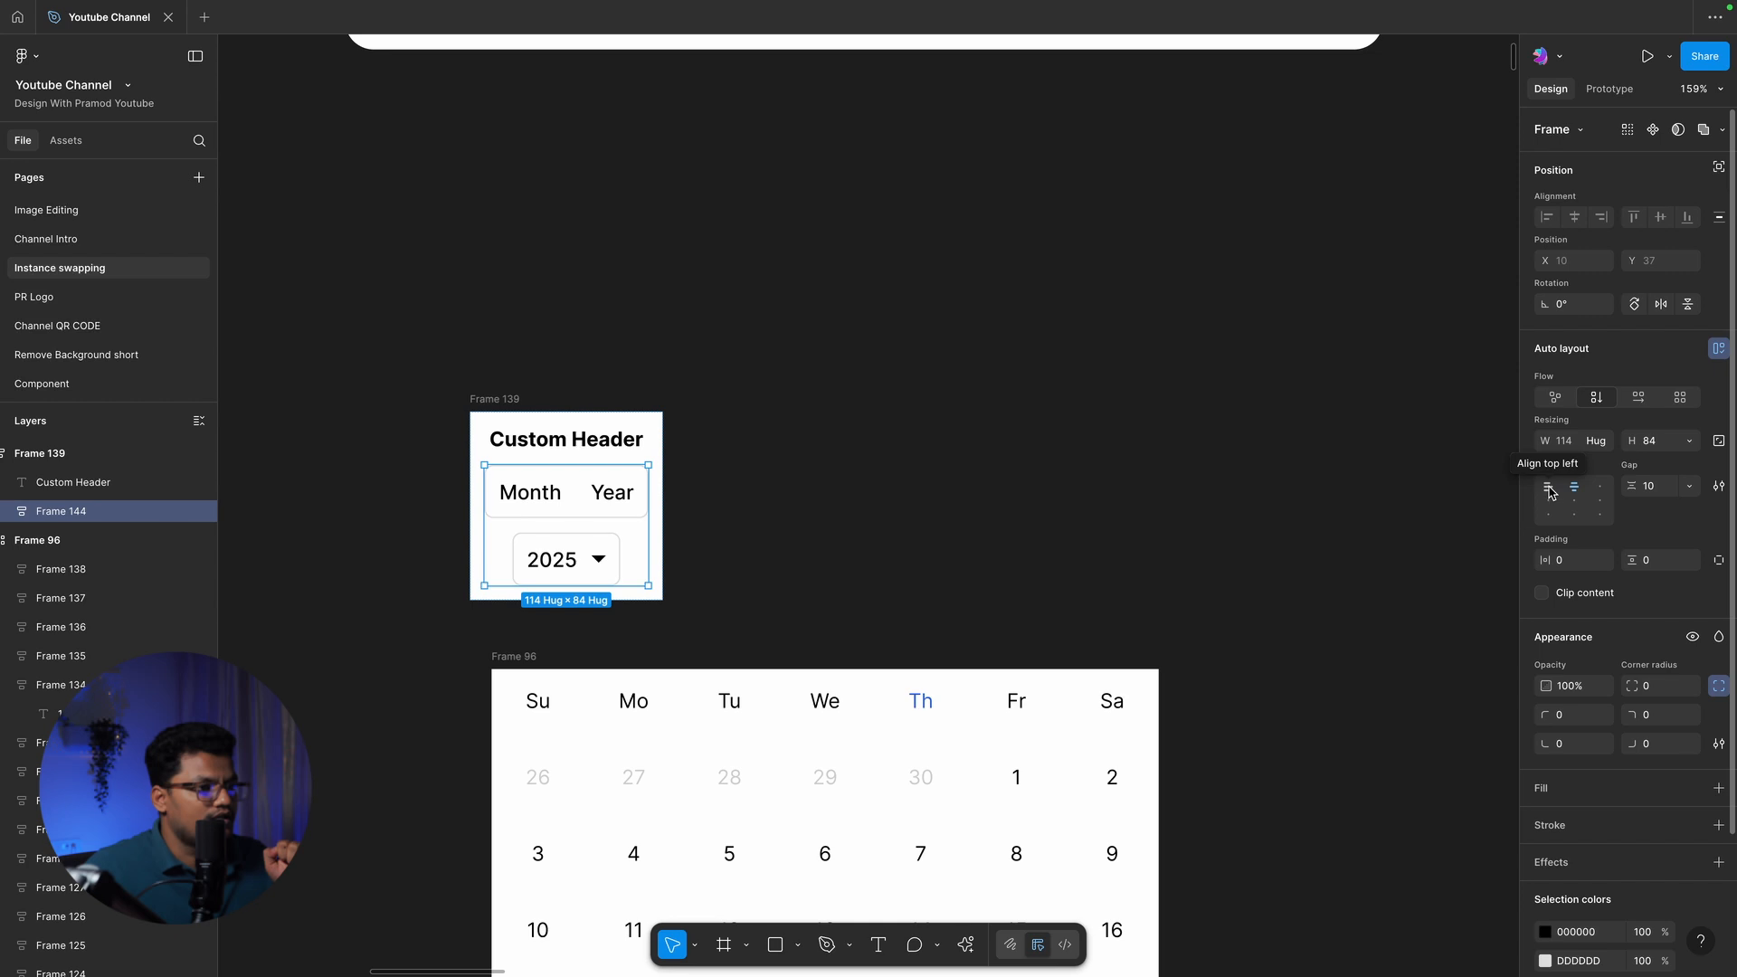
left_click(1549, 487)
left_click(1599, 487)
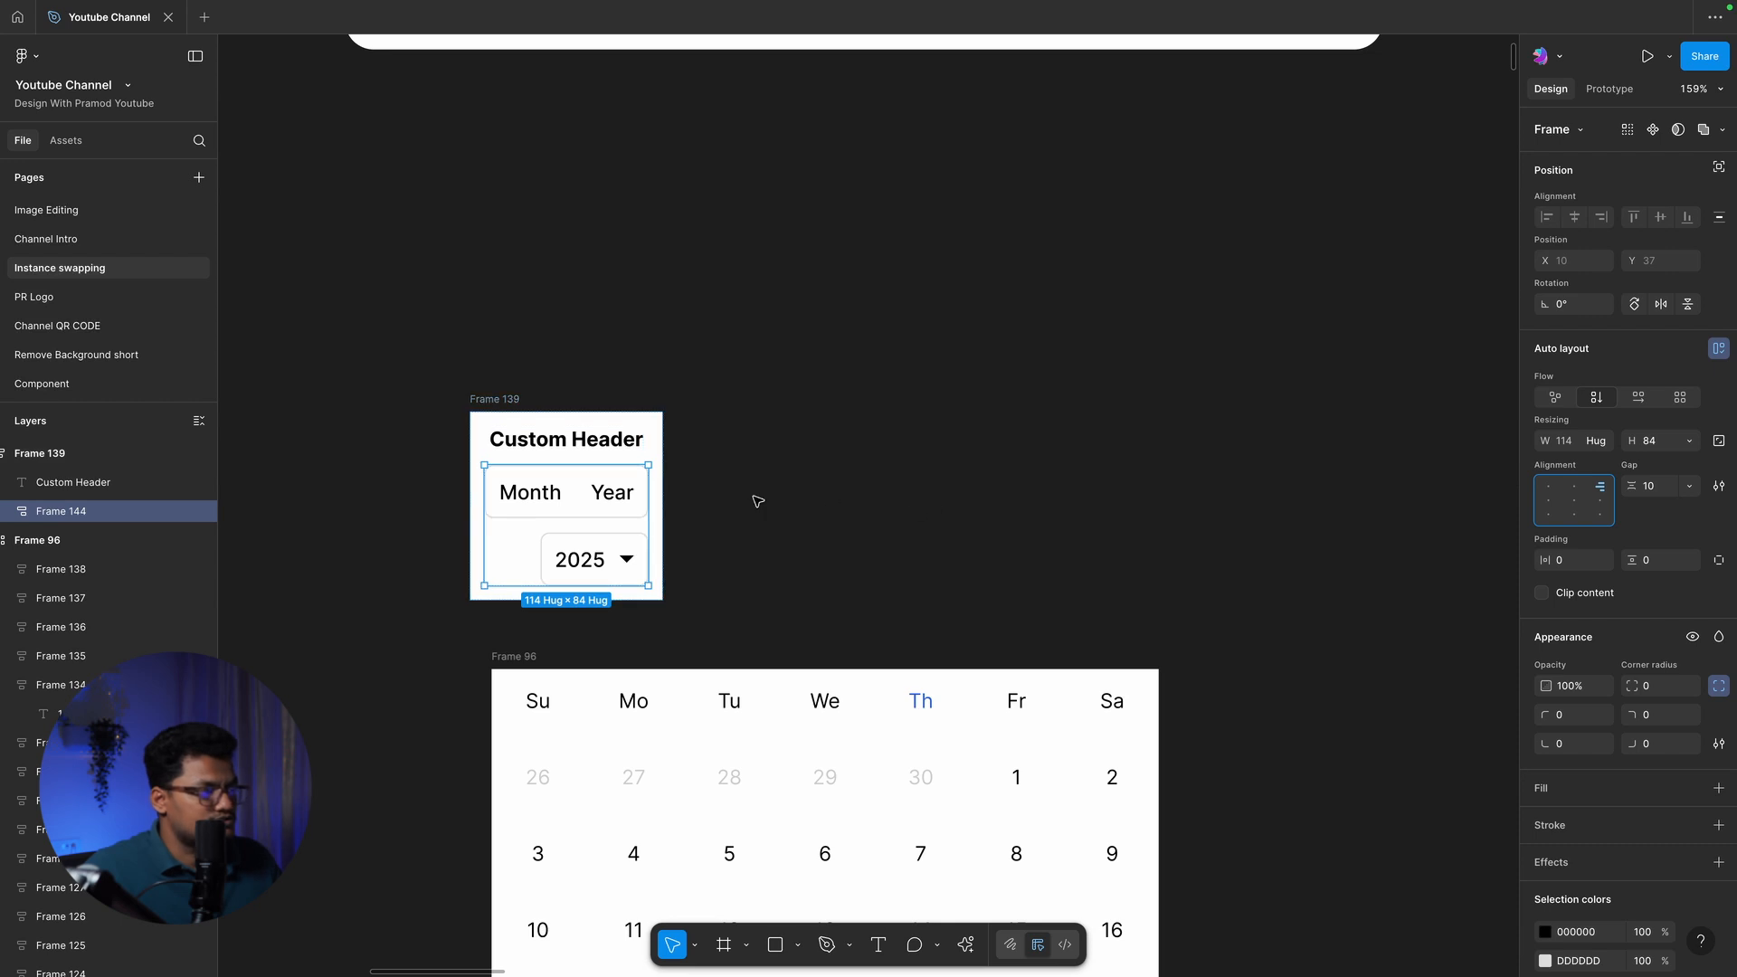
Change the auto layout flow of the toggle and dropdown frame to horizontal
left_click(1116, 473)
left_click(623, 486)
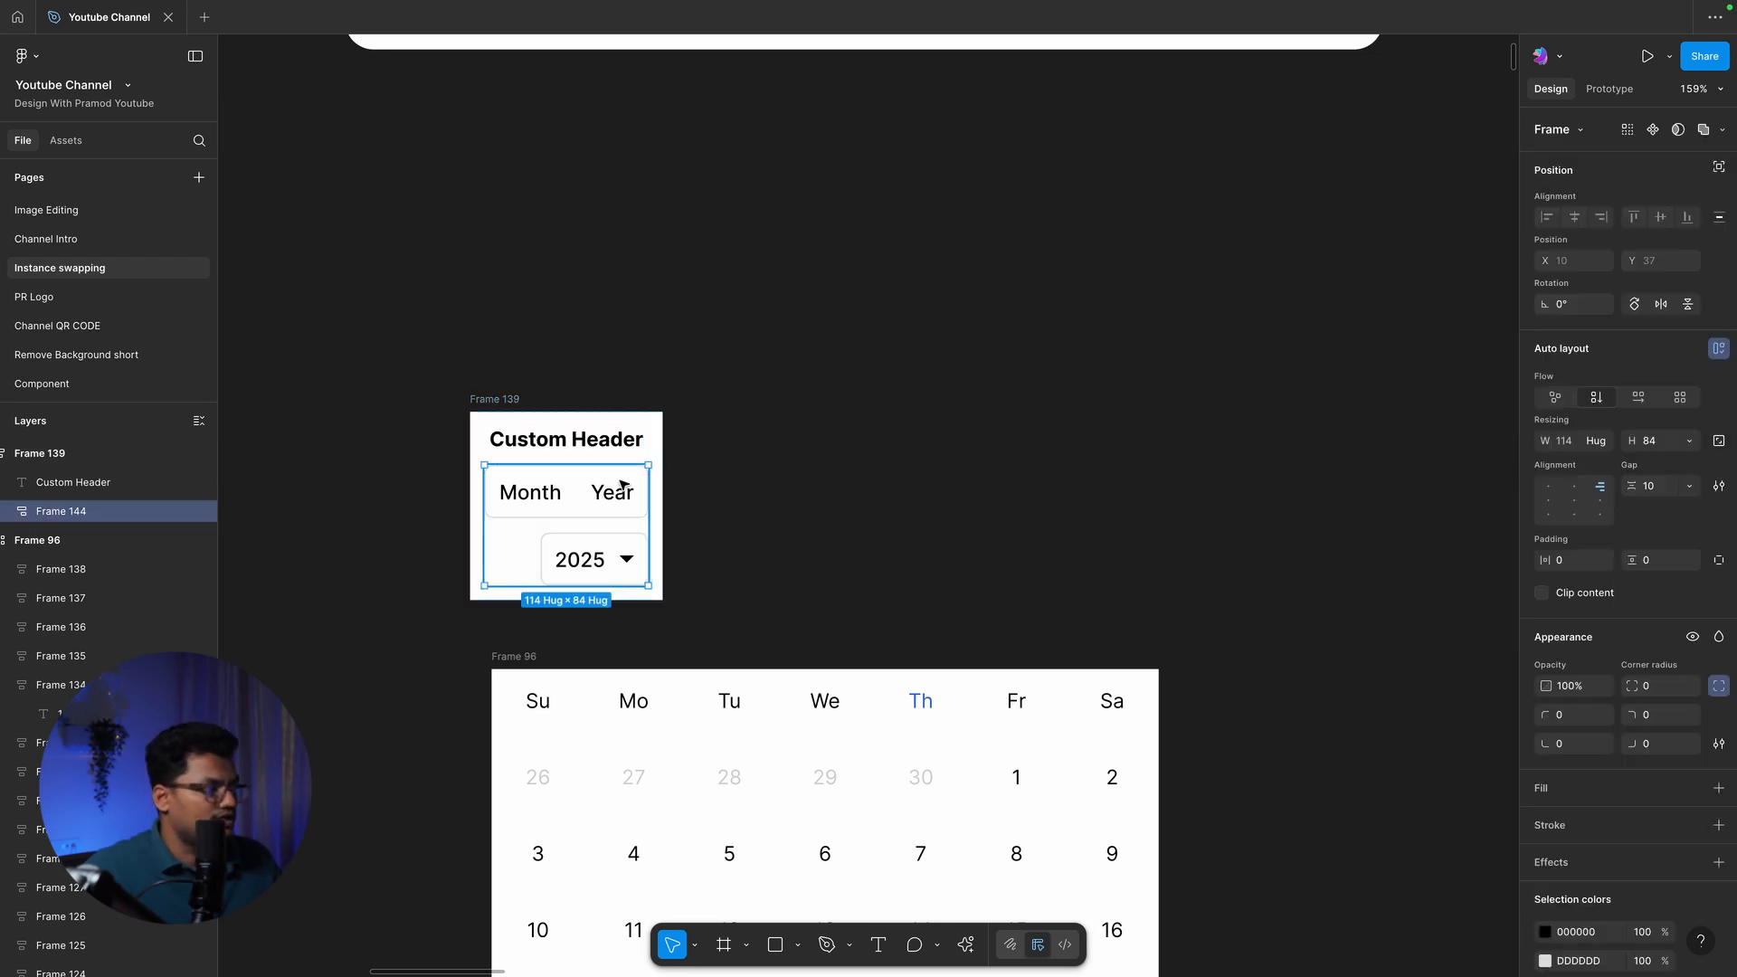
left_click(1645, 399)
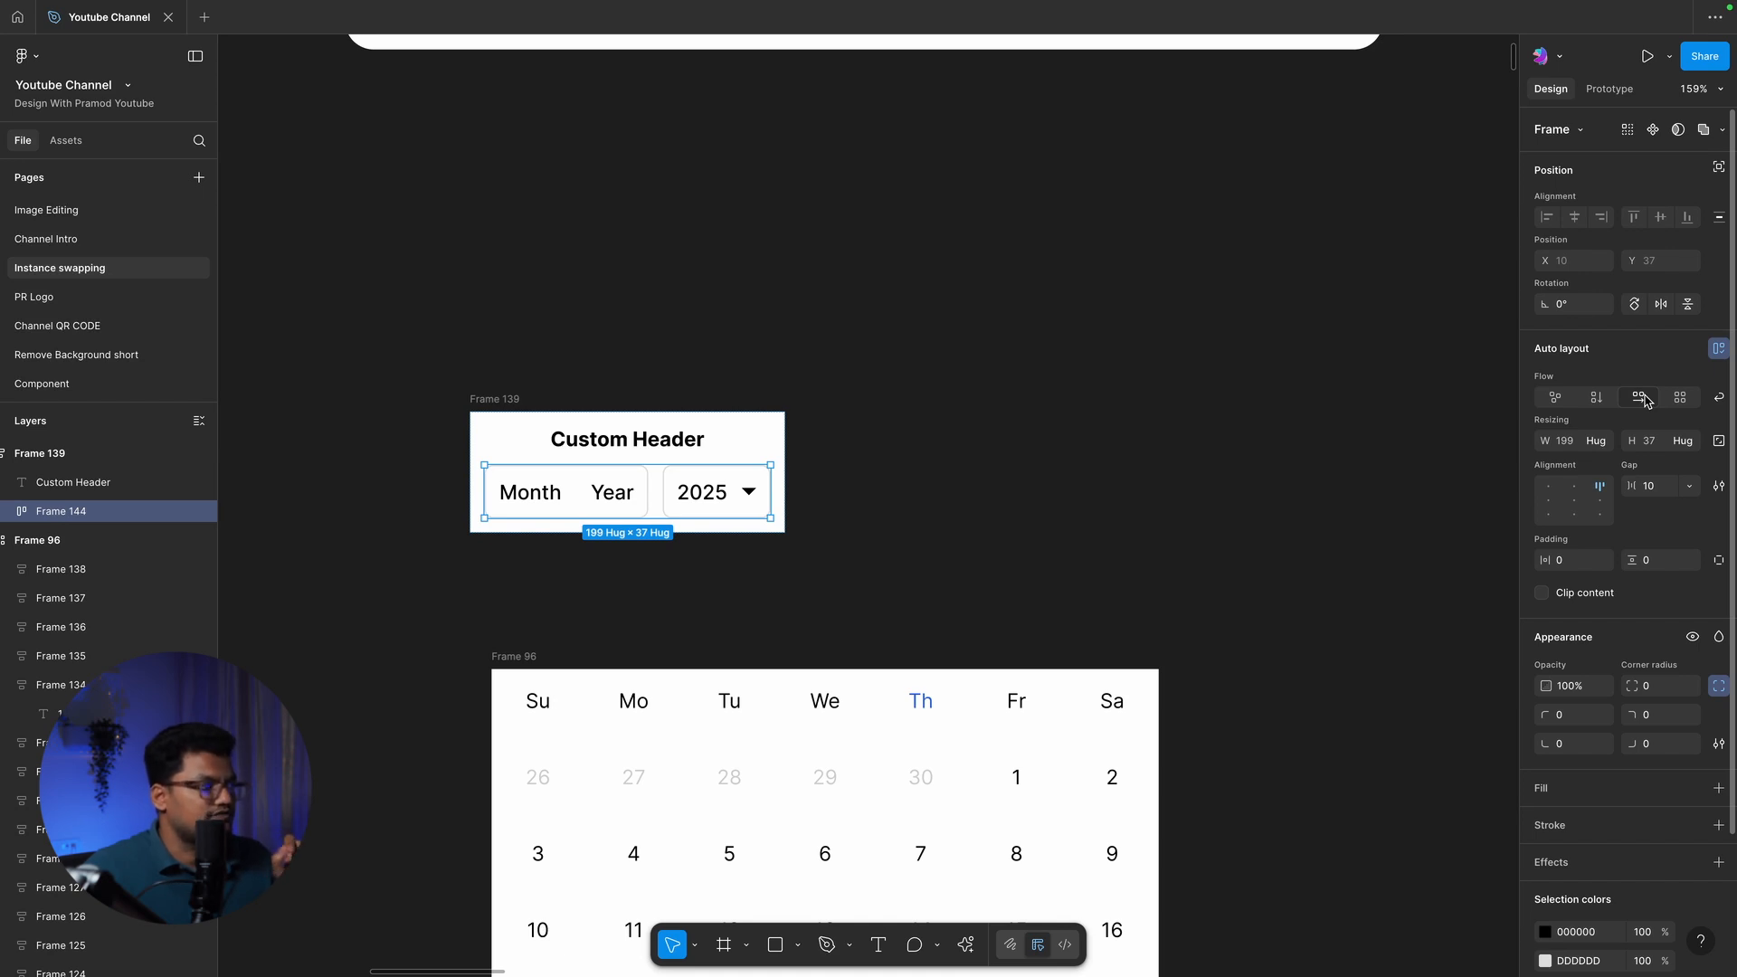
left_click(920, 433)
Align the contents of the Custom Header's outer frame to the left
left_click(692, 440)
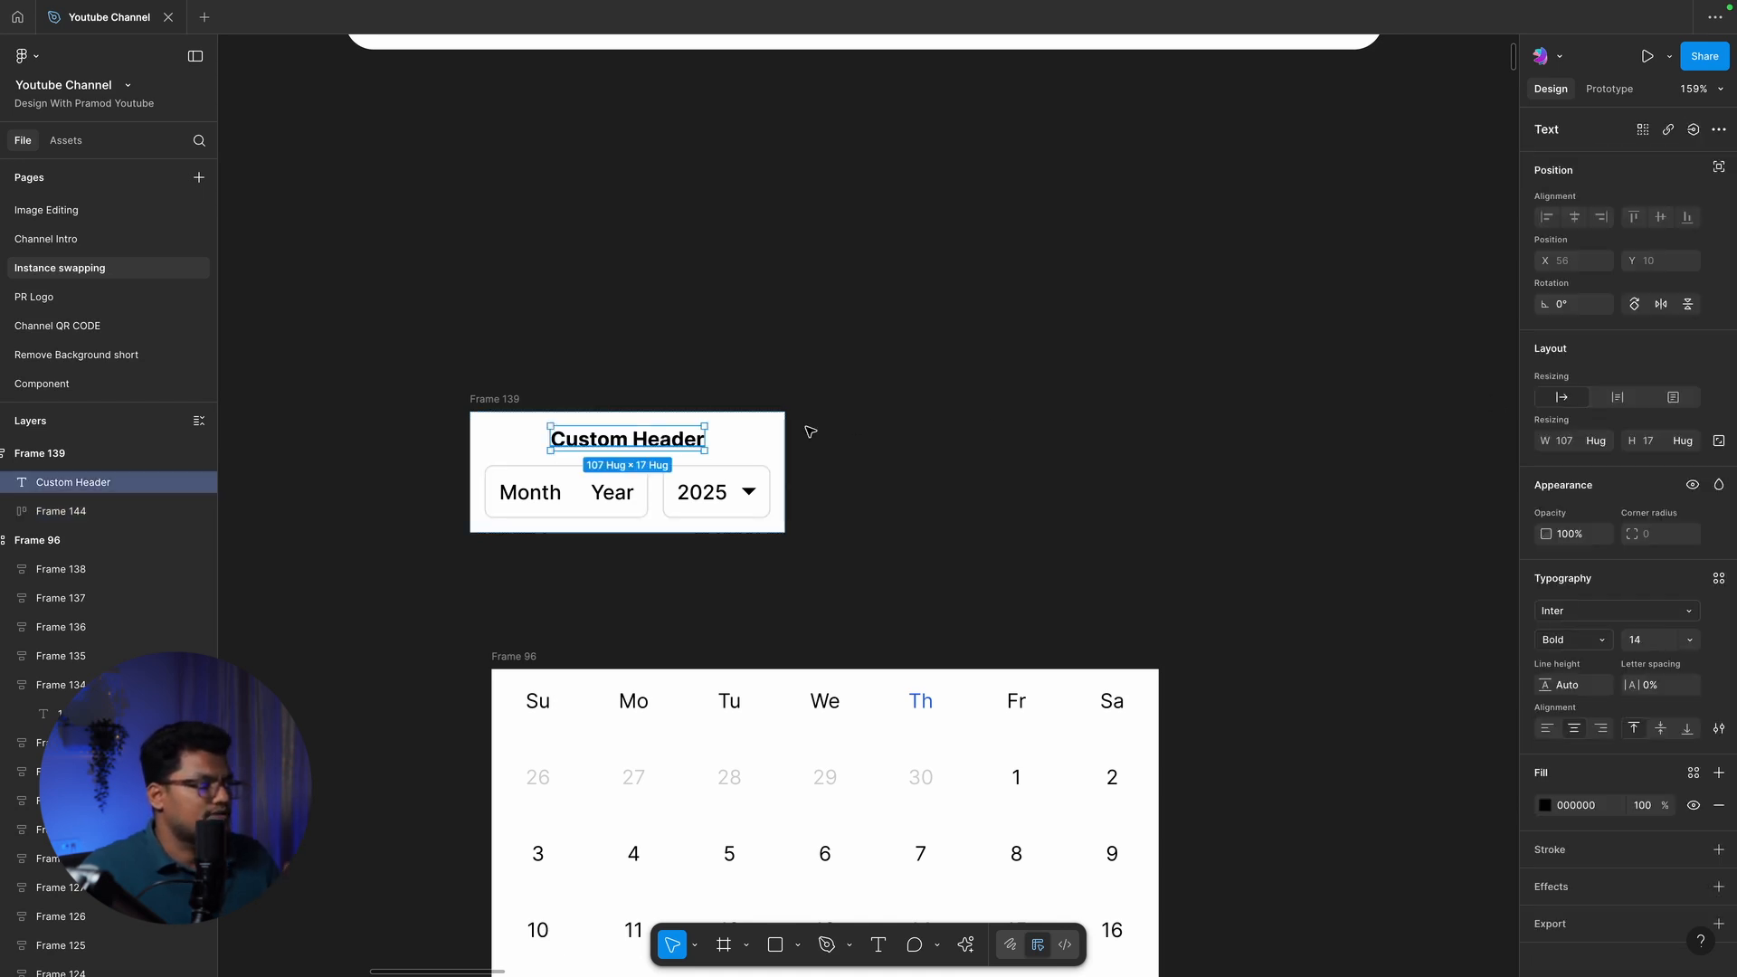
left_click(961, 412)
left_click(485, 398)
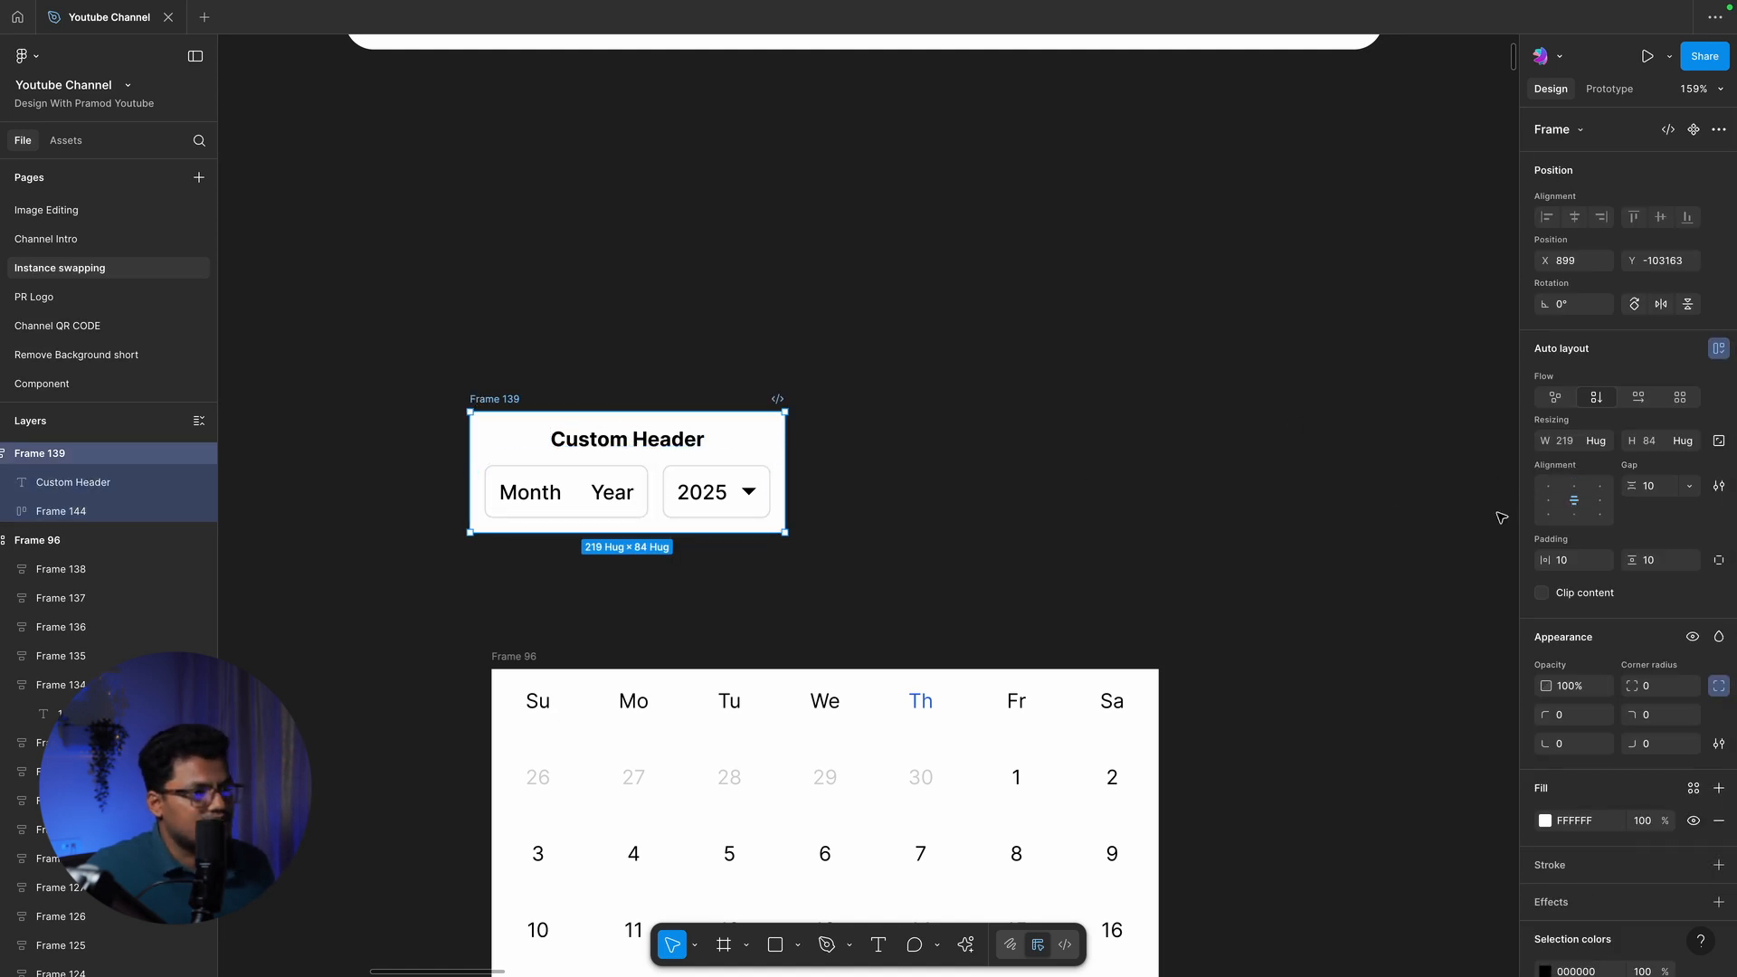
left_click(1552, 505)
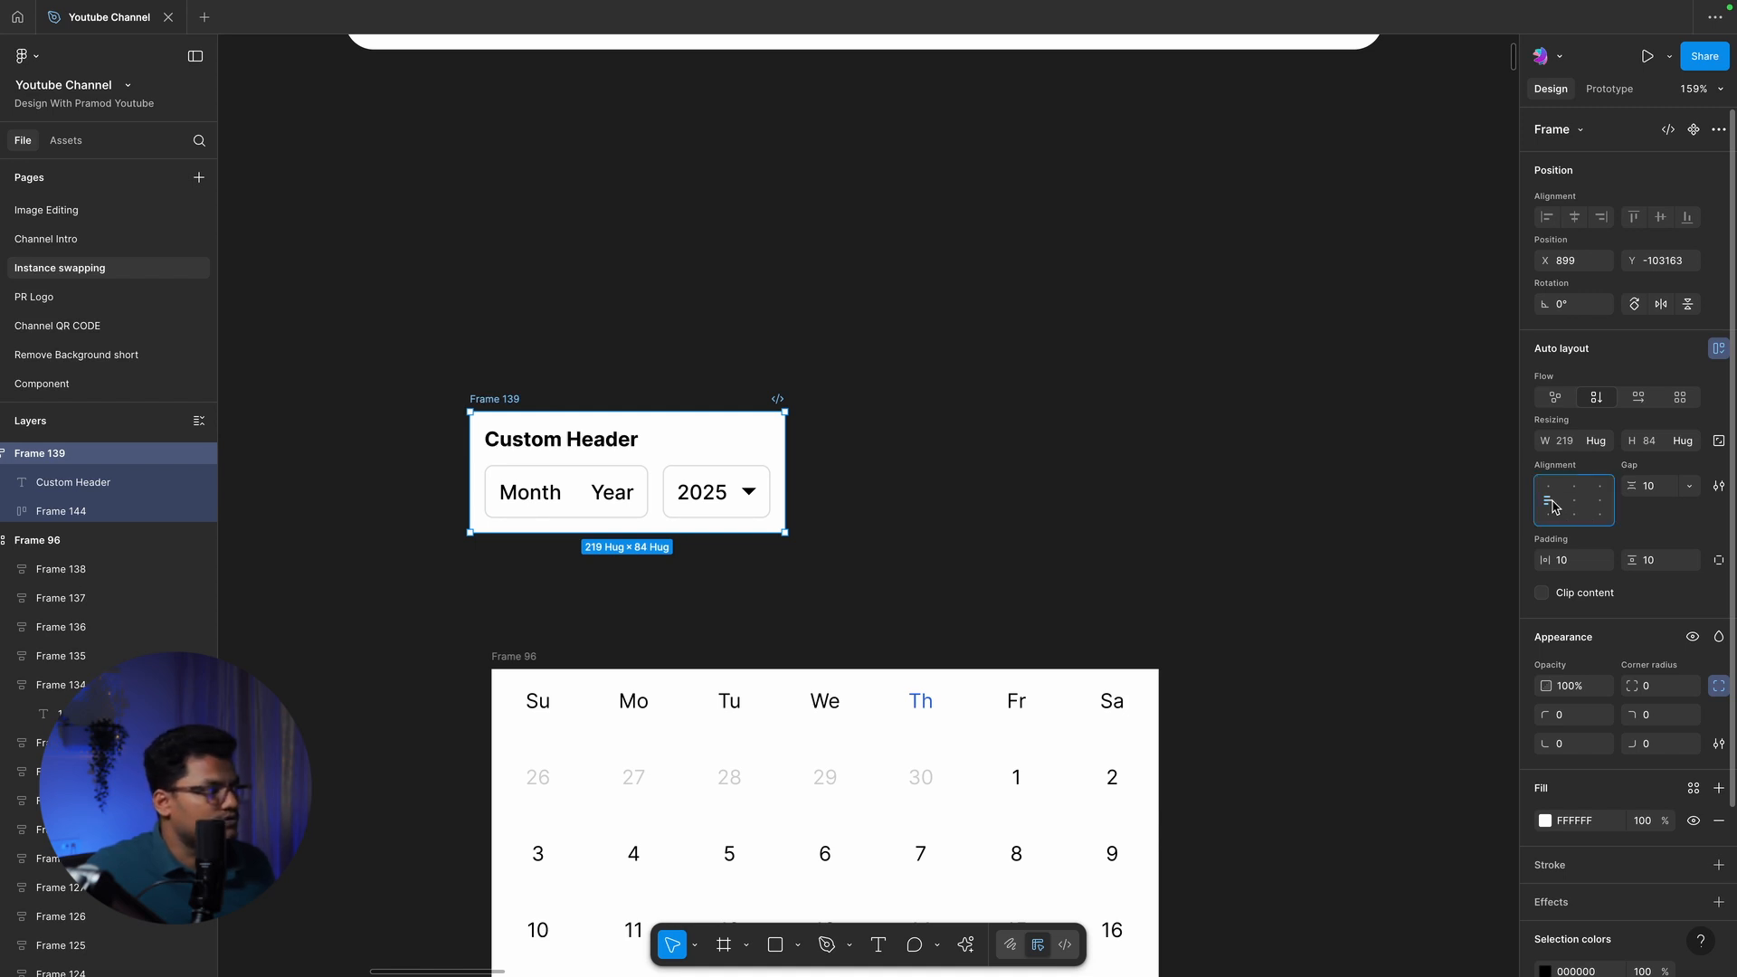
left_click(923, 338)
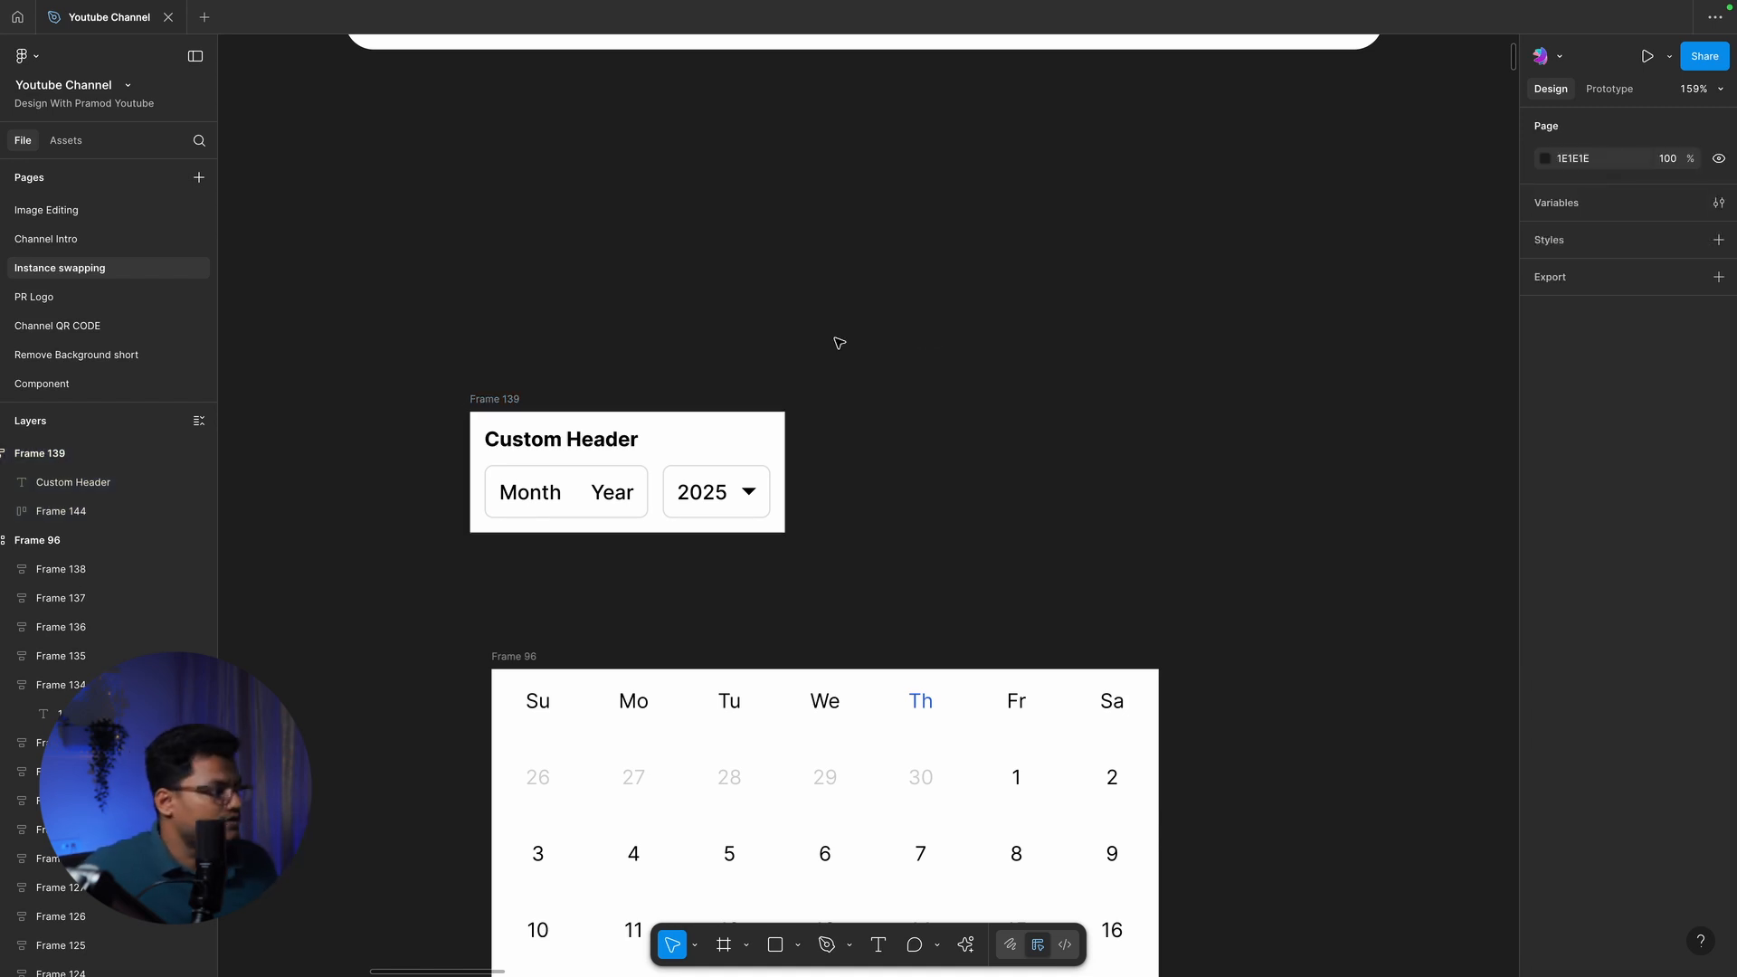
Duplicate the 2025 dropdown so that a second one follows it in the header row
left_click(482, 403)
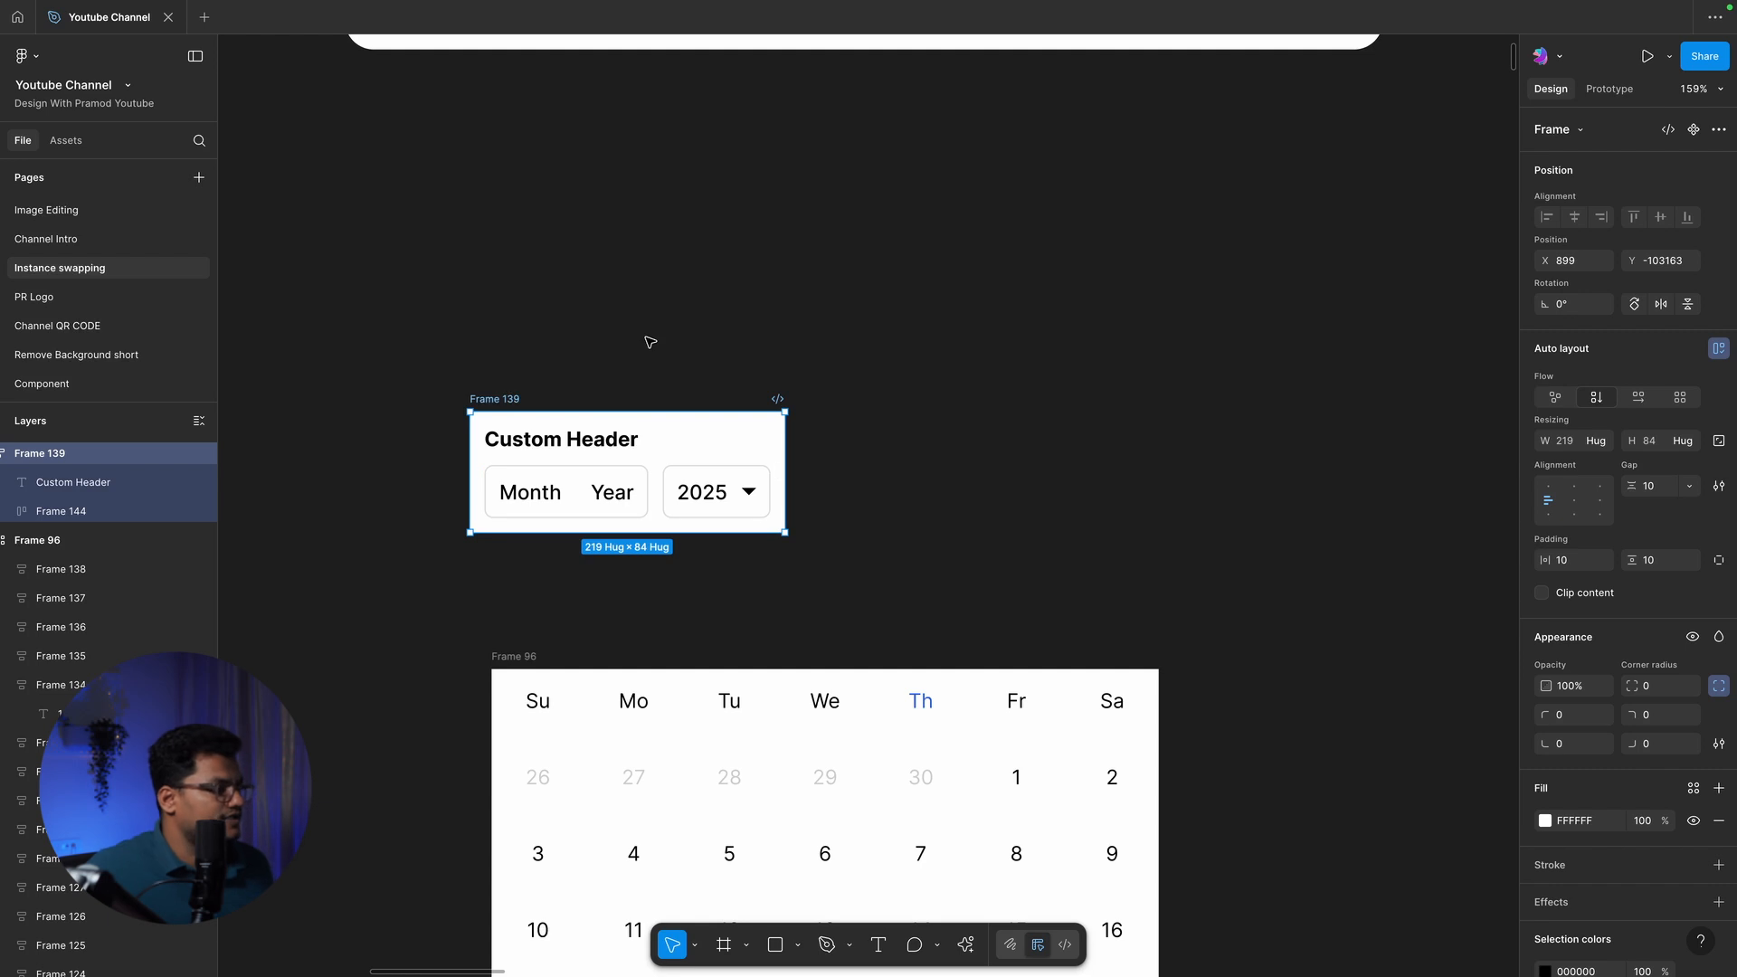
double_click(687, 493)
key("ctrl+d")
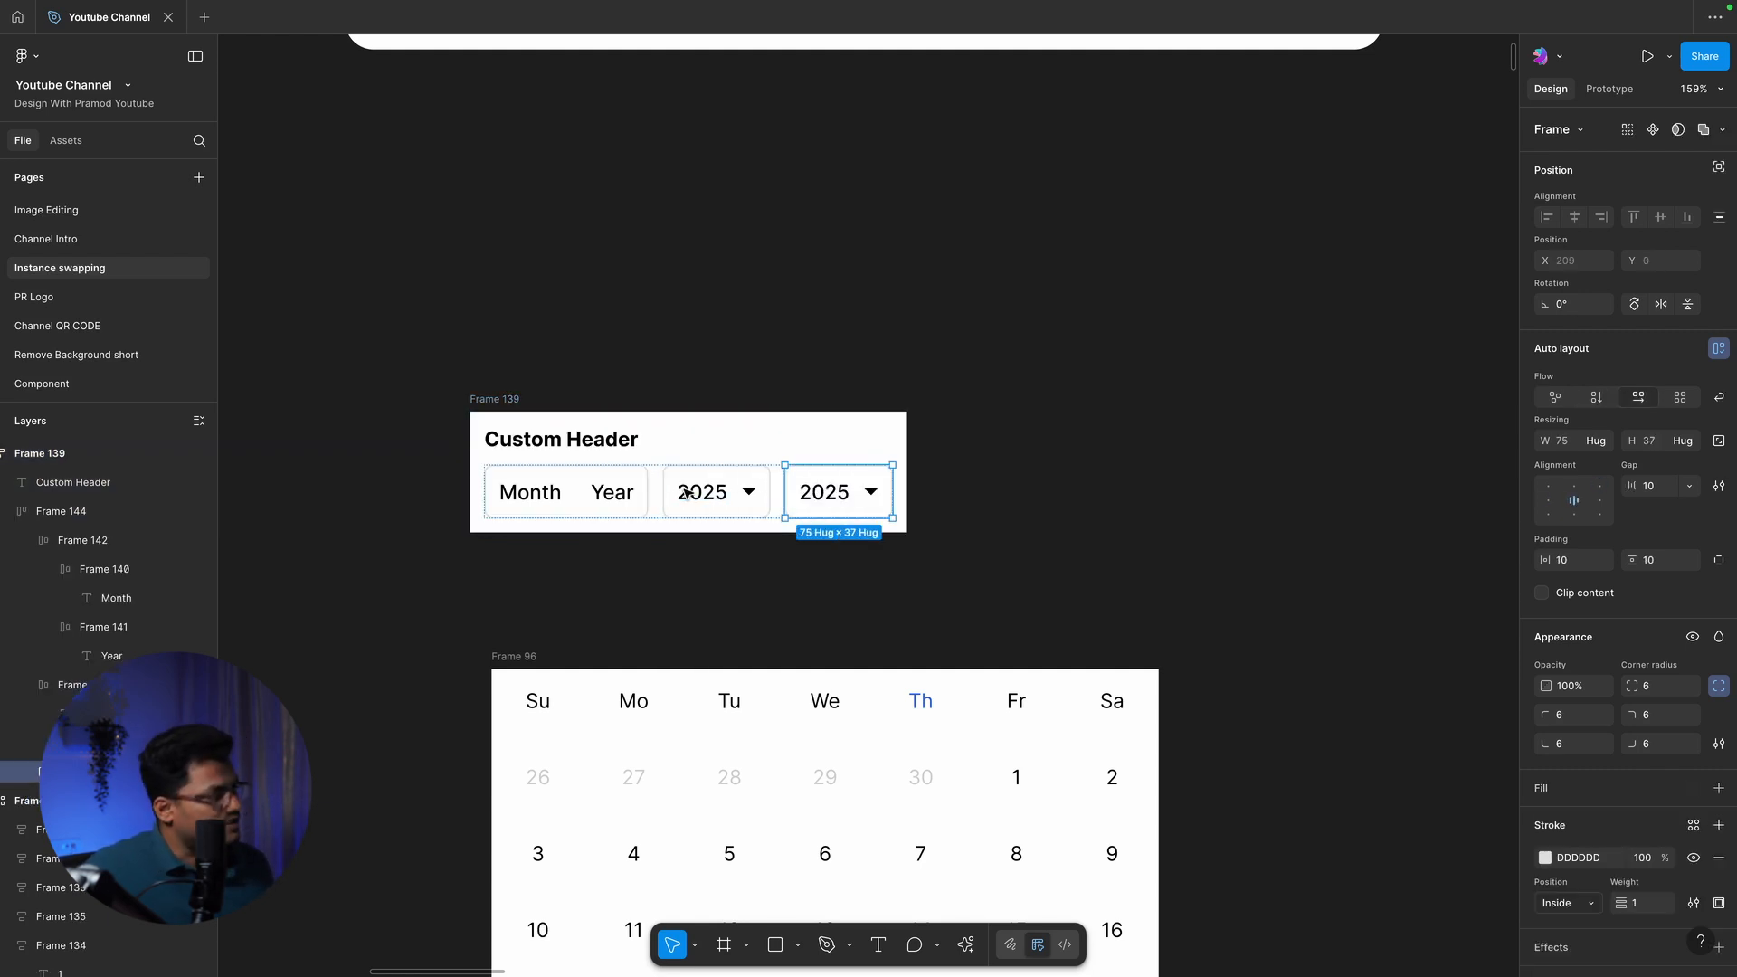
left_click(986, 351)
Wrap the Custom Header frame and the calendar date grid together in one vertical auto layout frame
left_click(498, 399)
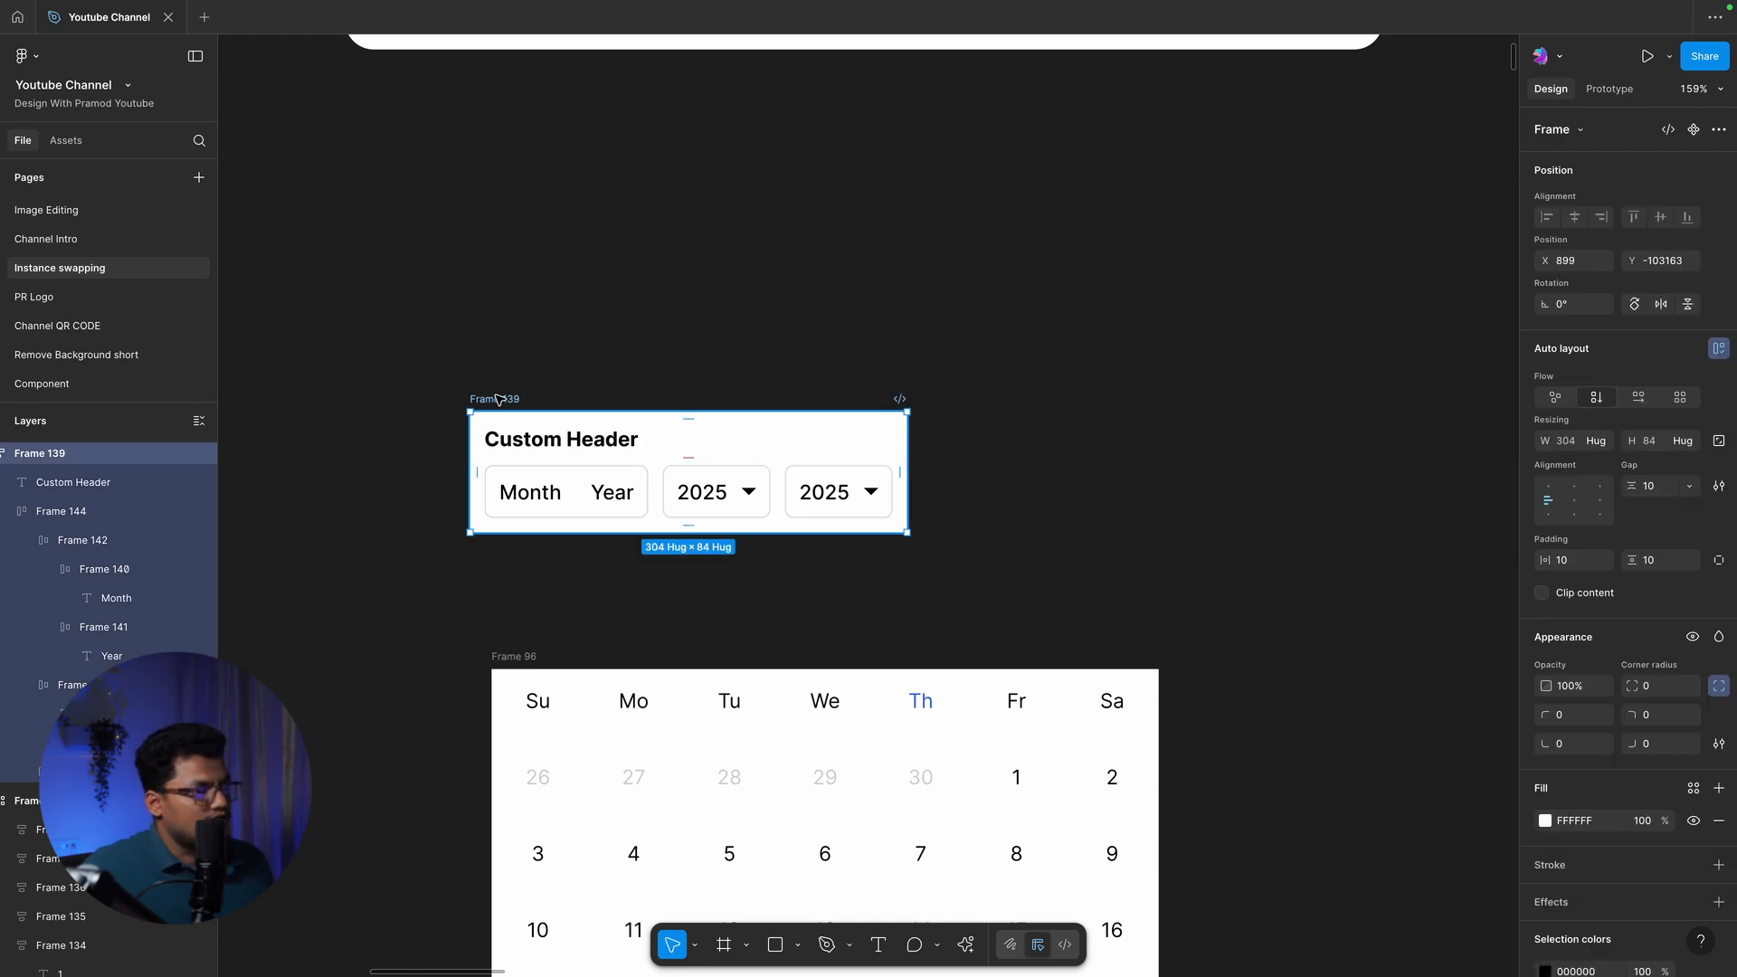
left_click(616, 390)
left_click(491, 399)
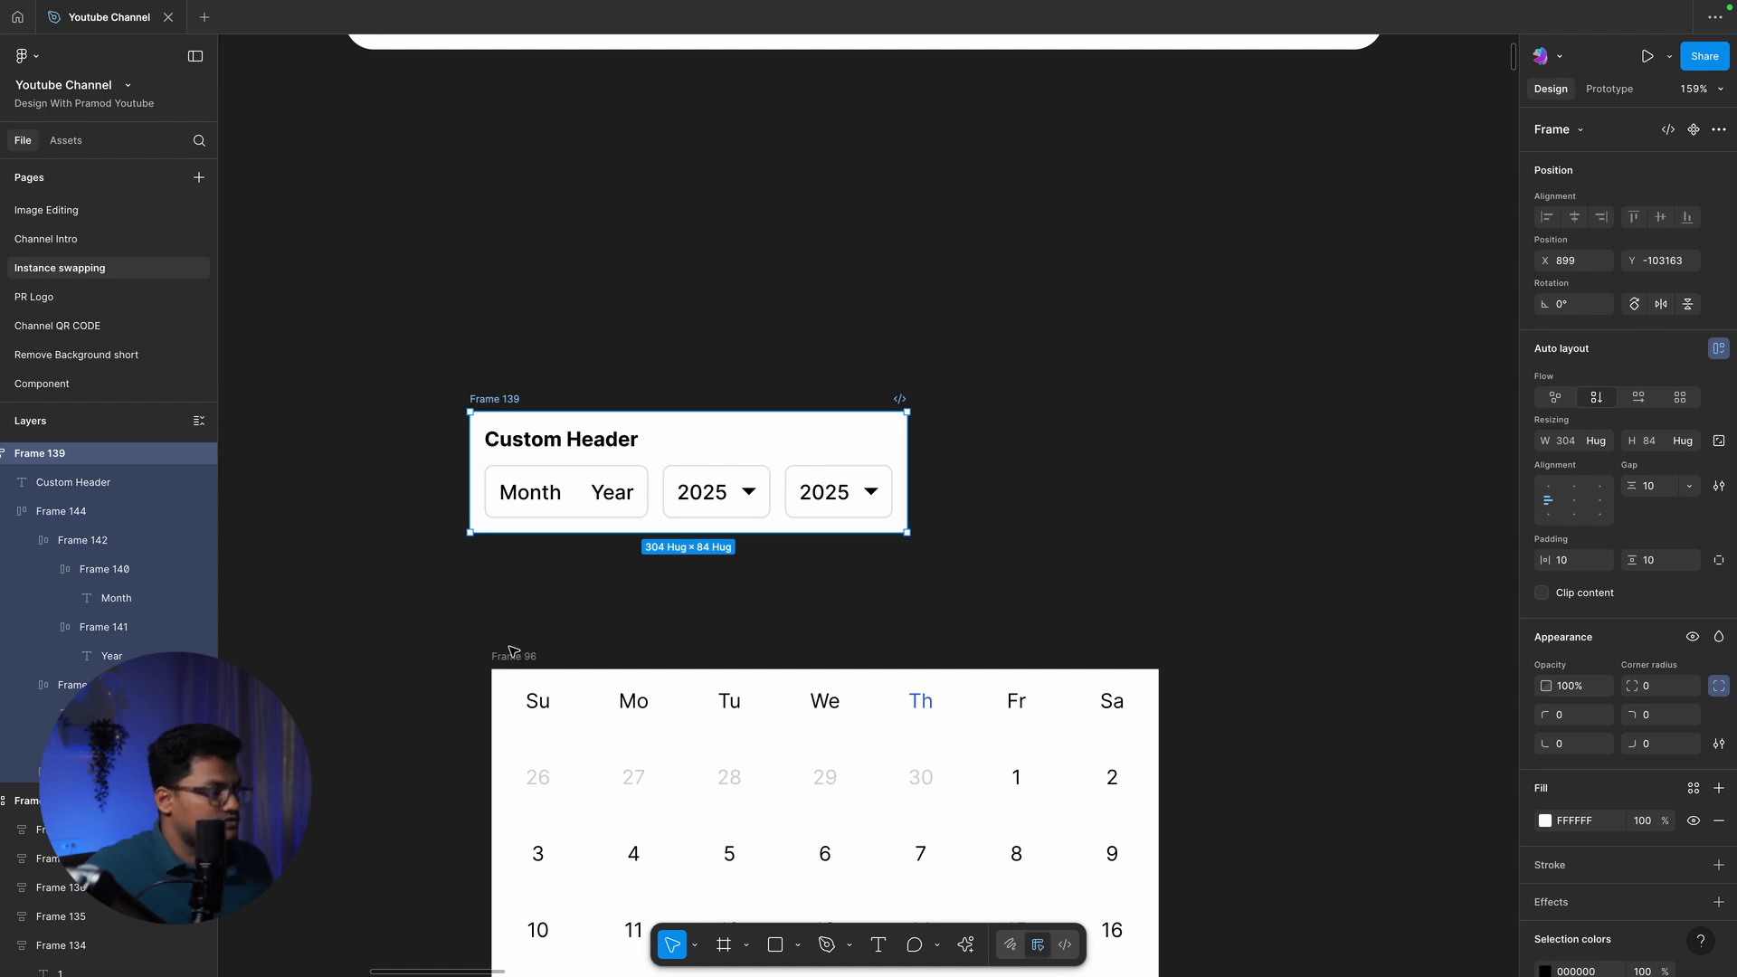
left_click(733, 617)
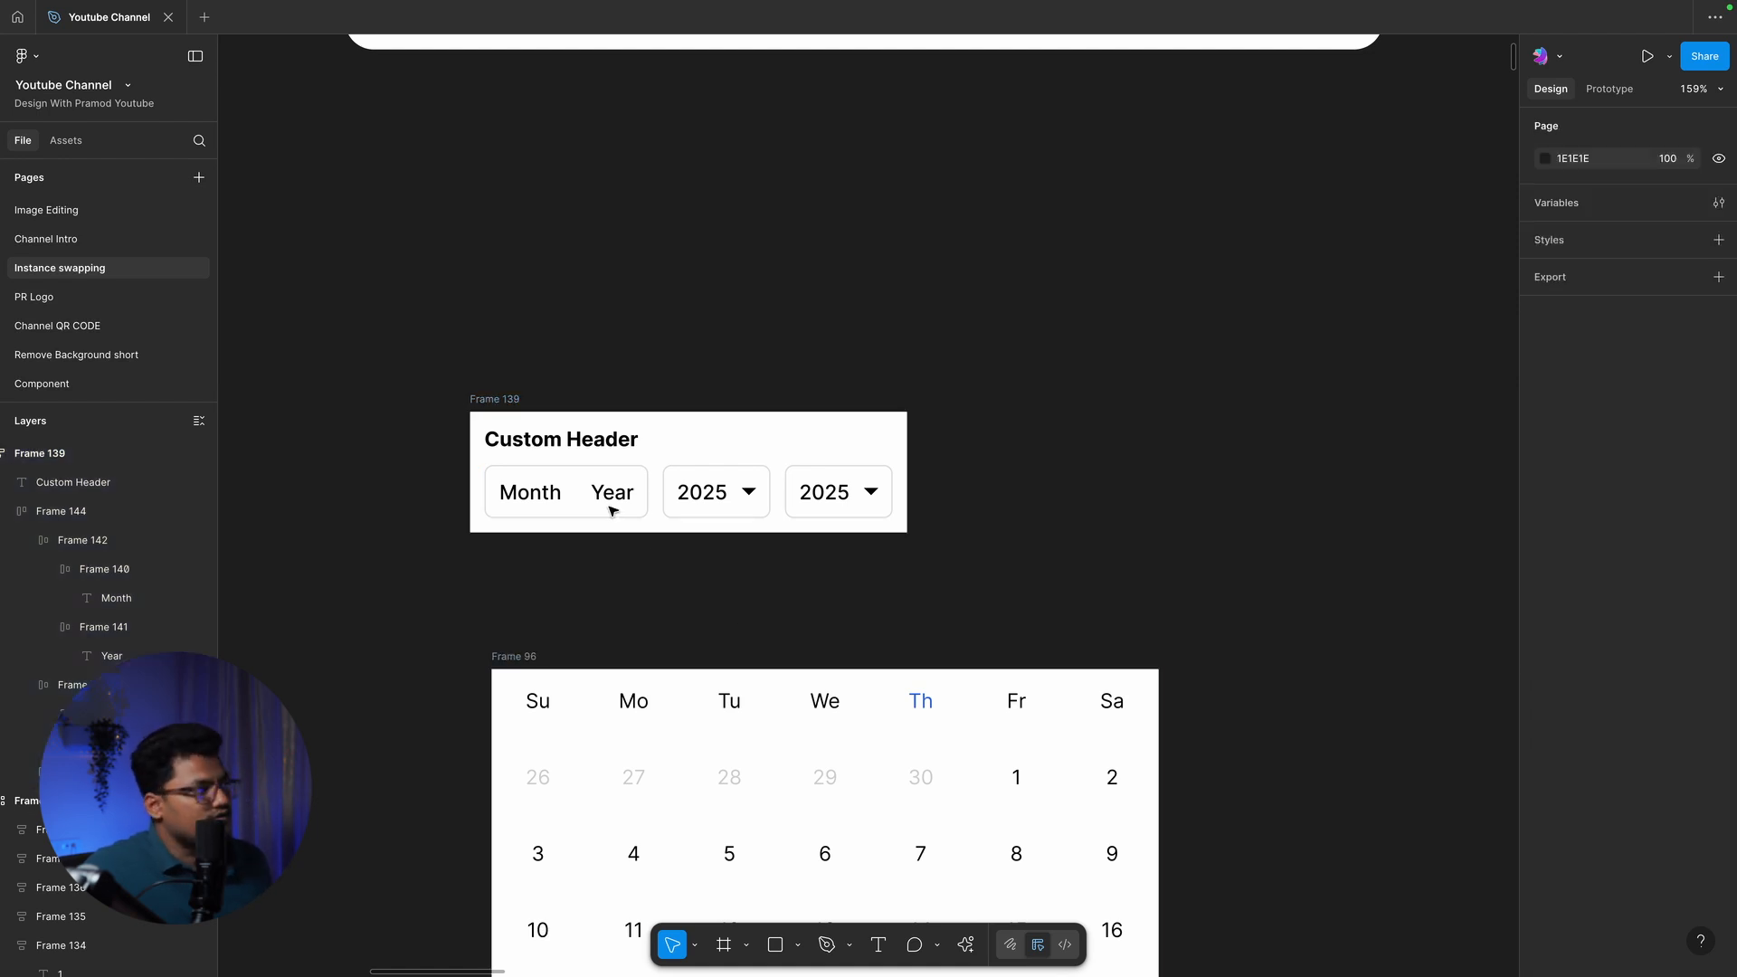
left_click(516, 400)
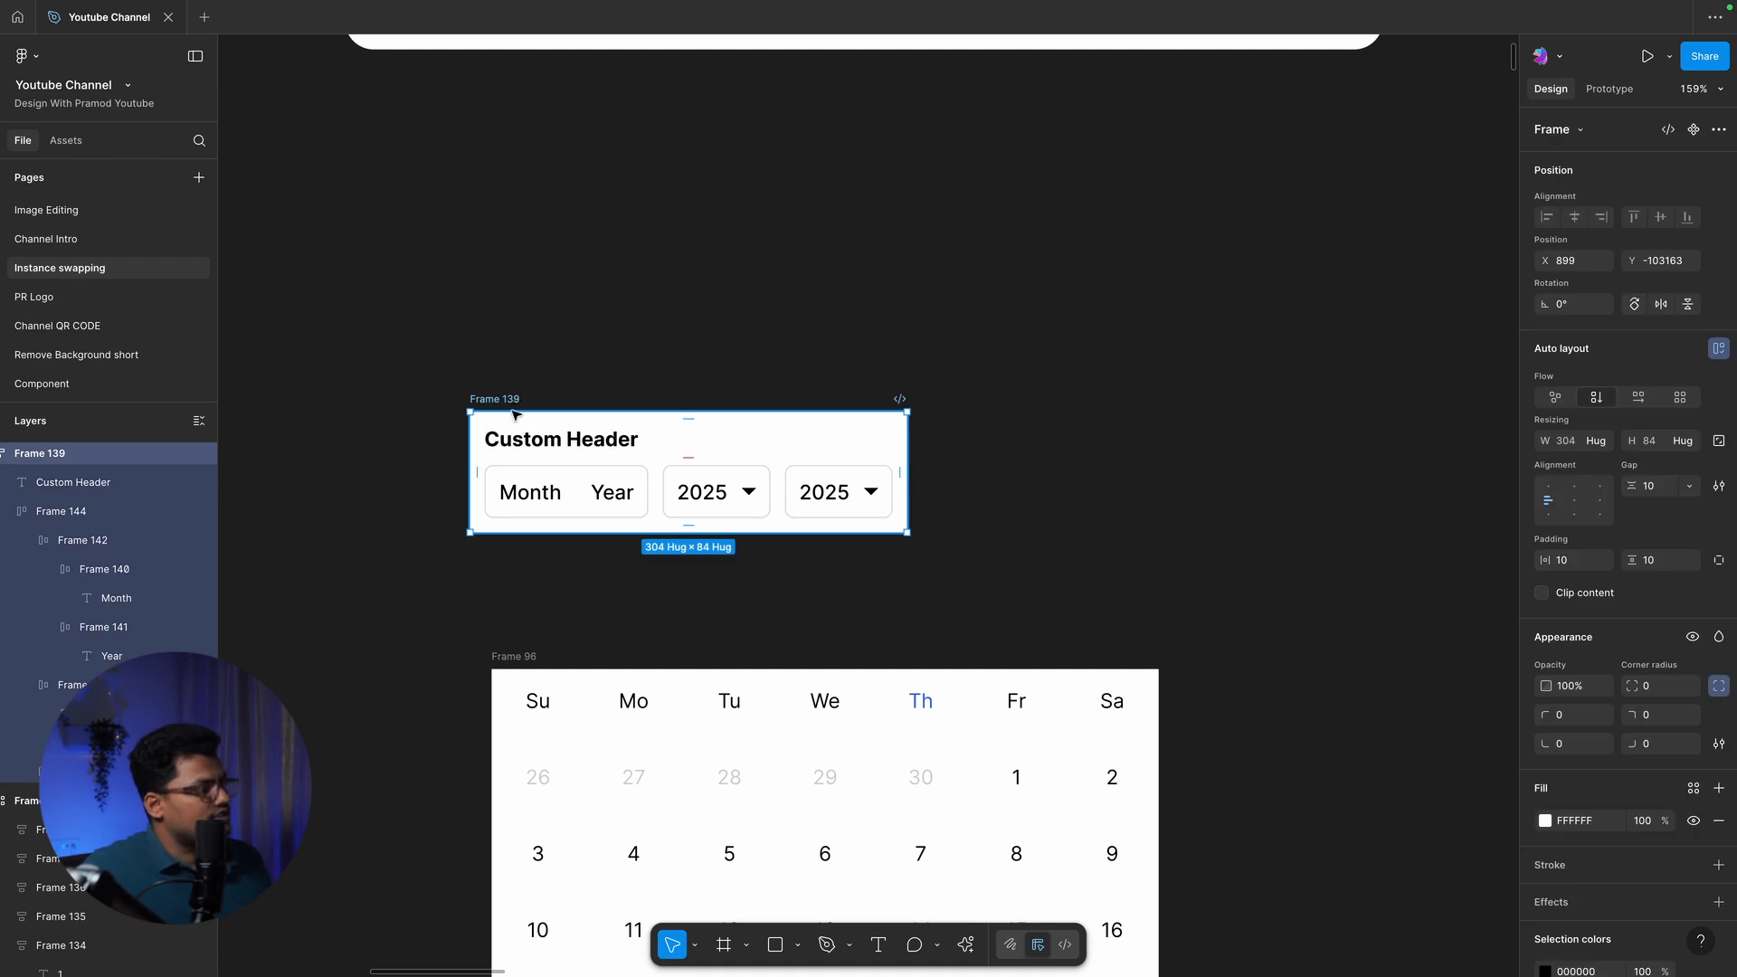
left_click(532, 657, "shift")
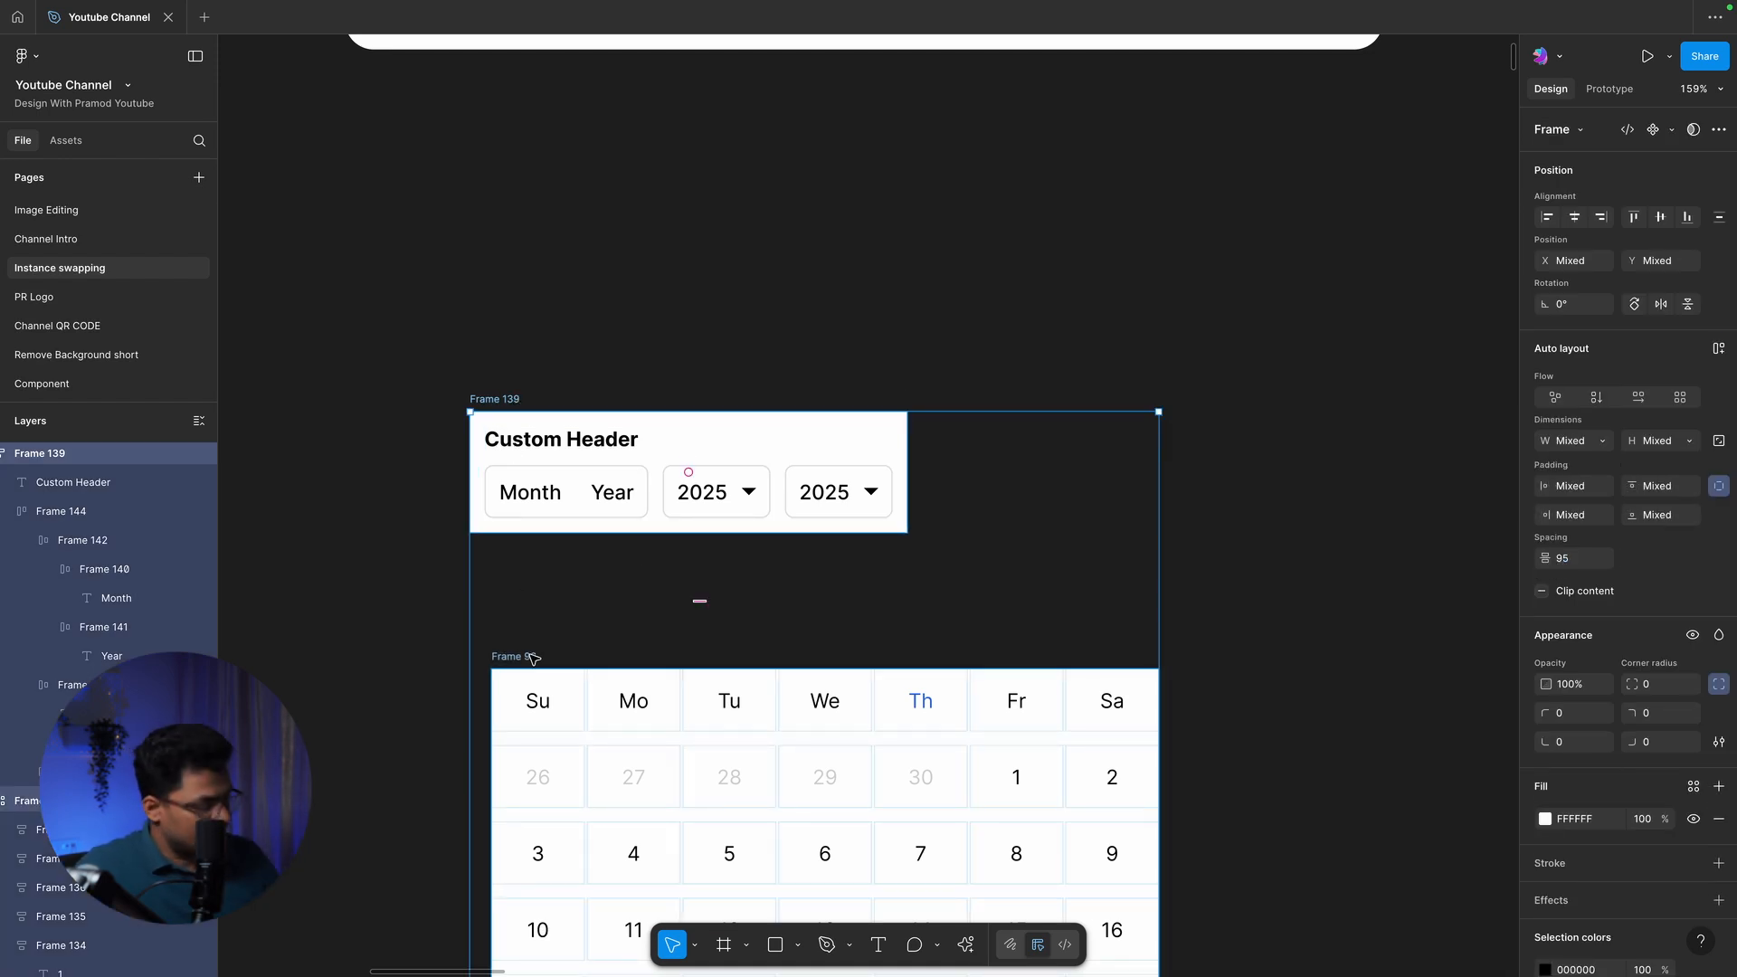
key("shift+a")
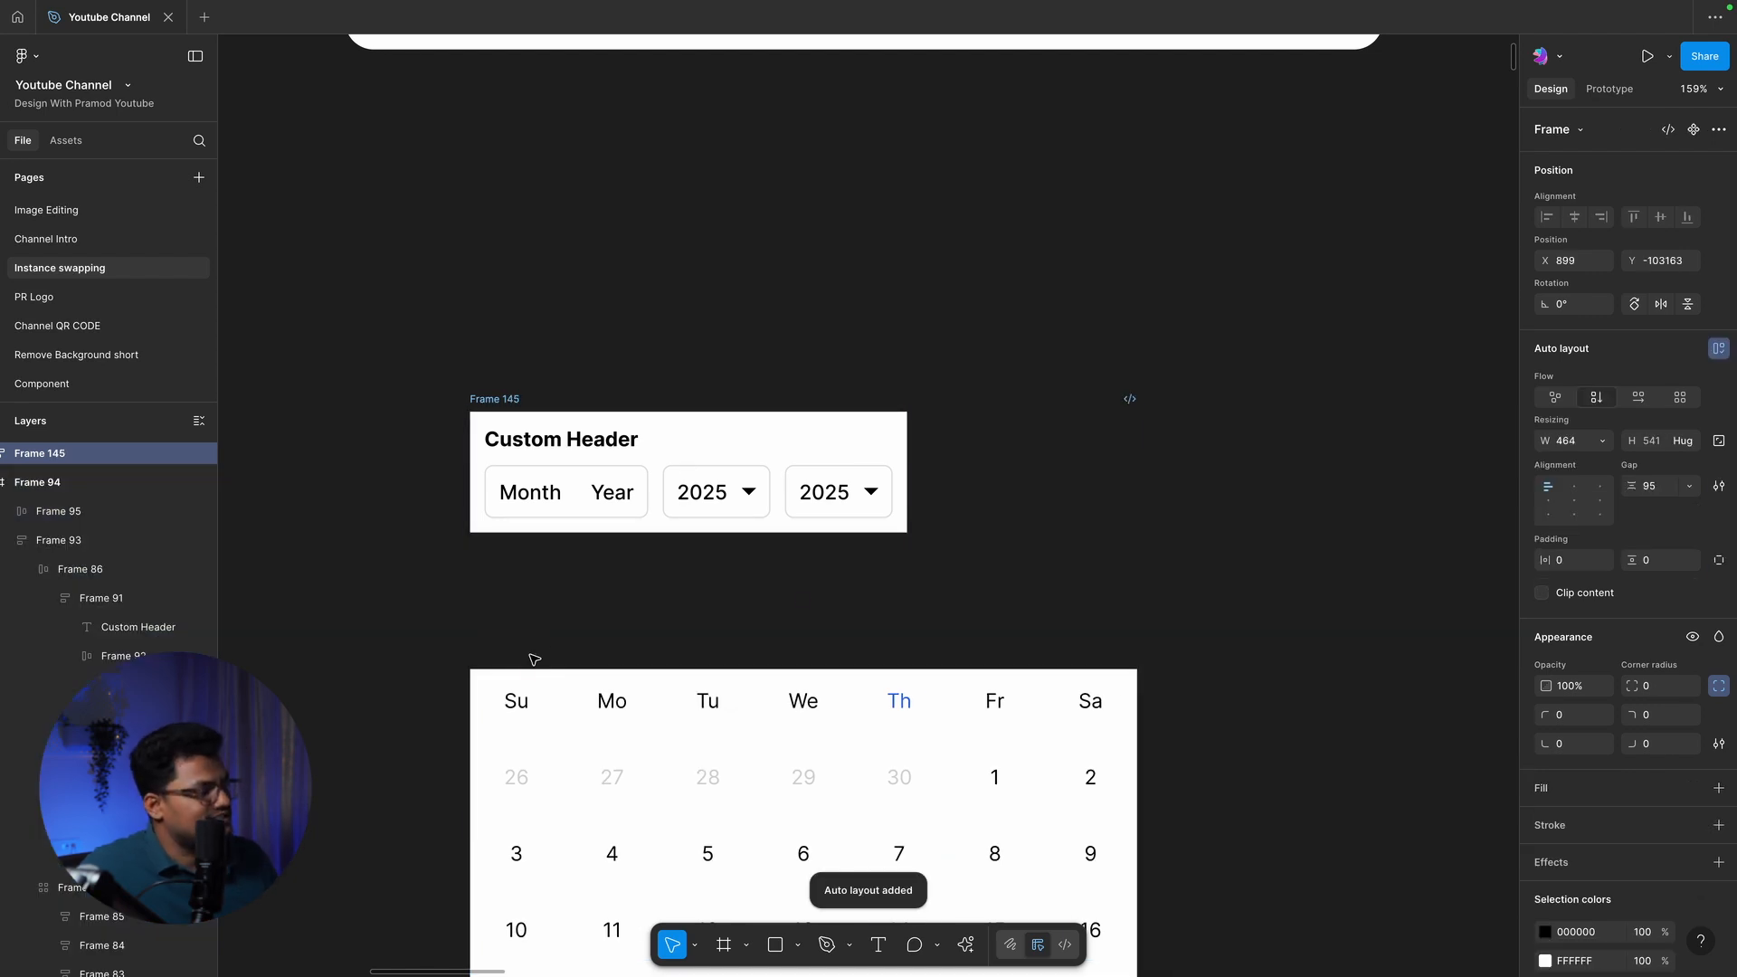
left_click(1236, 453)
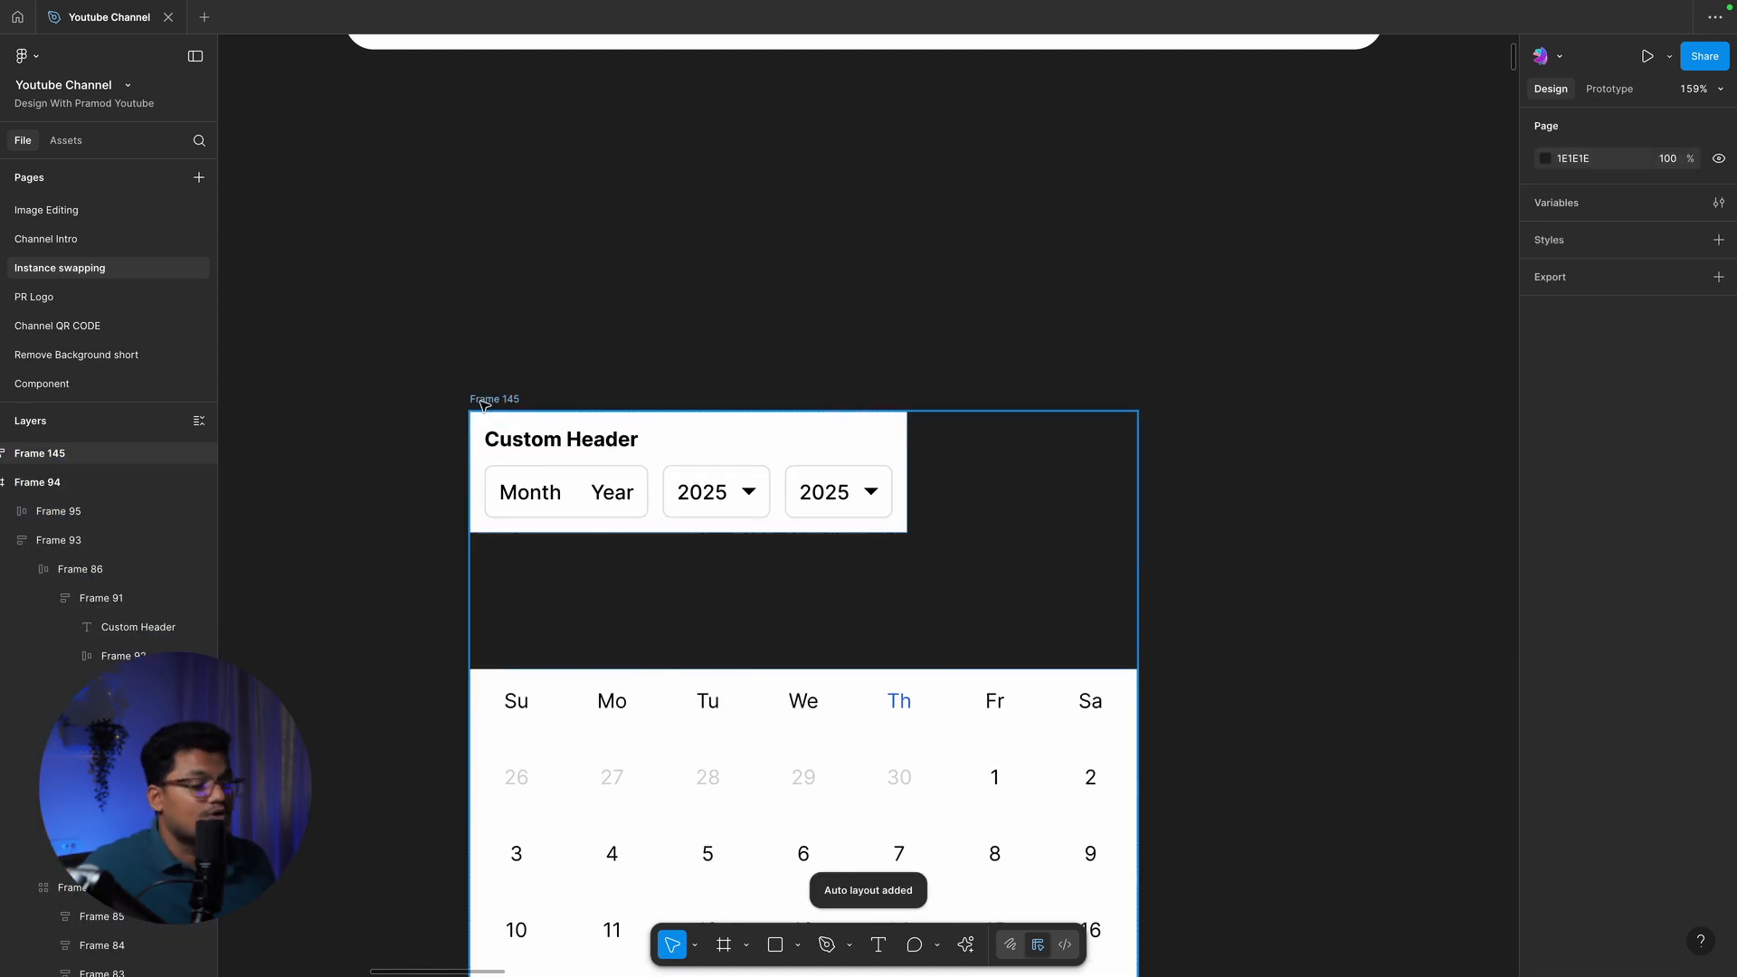
Try setting the Custom Header frame's width to Fill container, and undo it
left_click(705, 436)
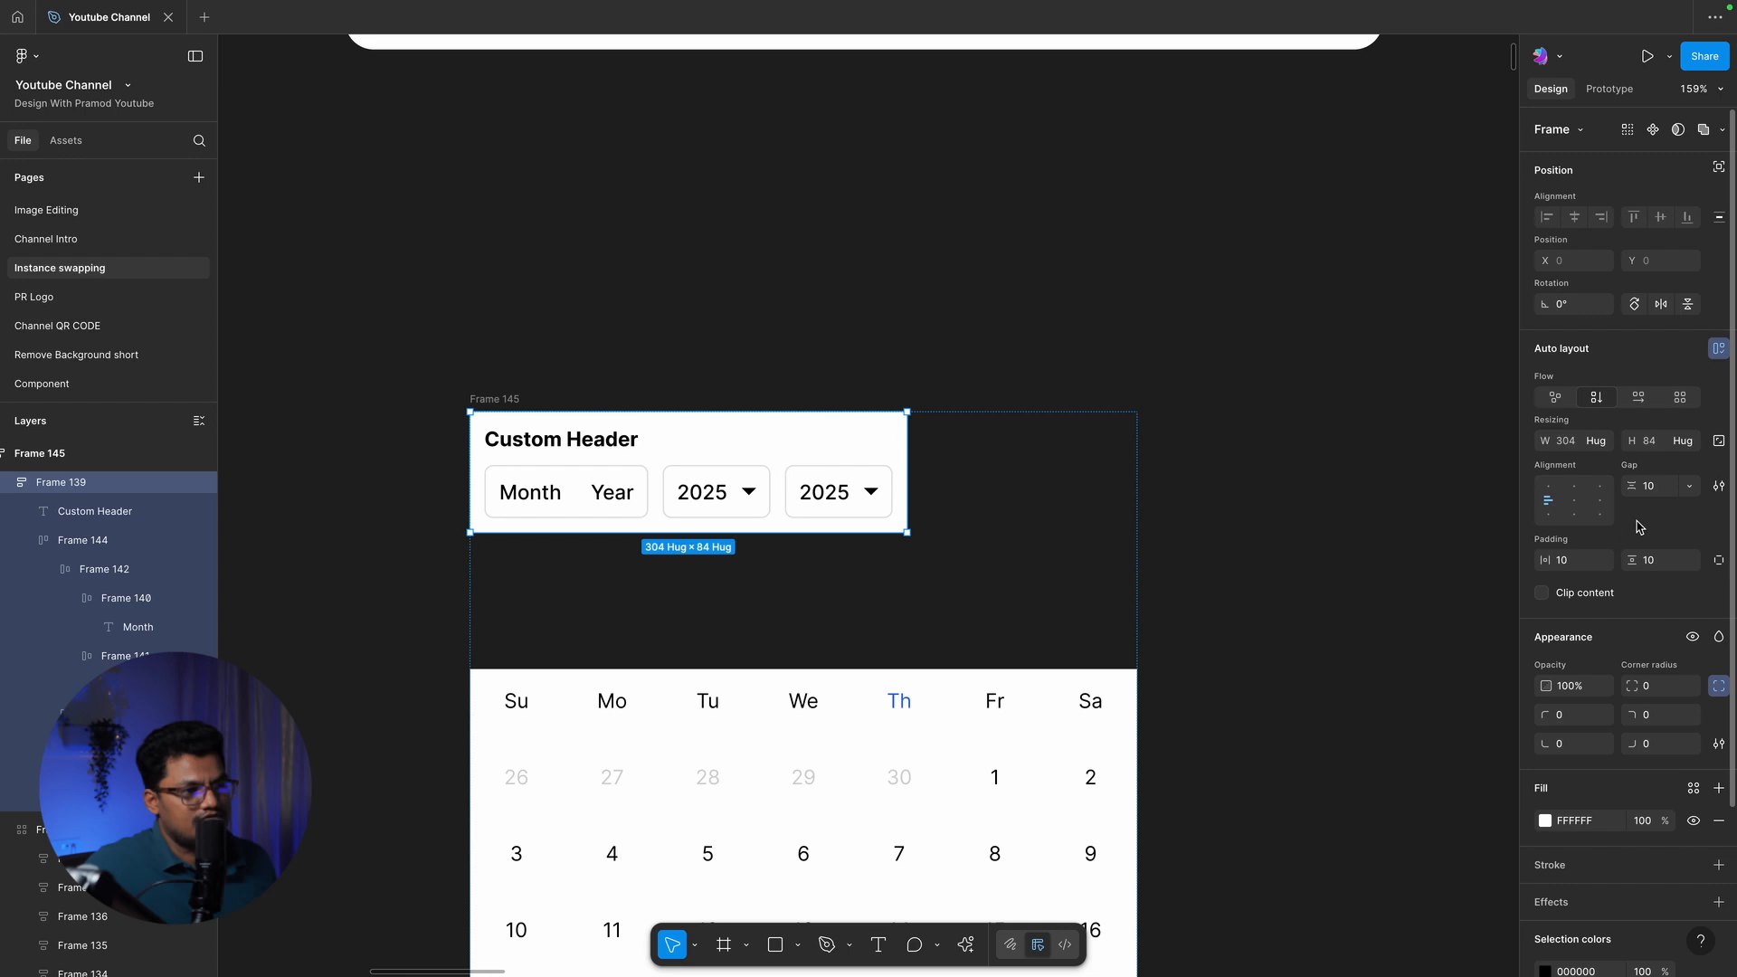
left_click(1607, 442)
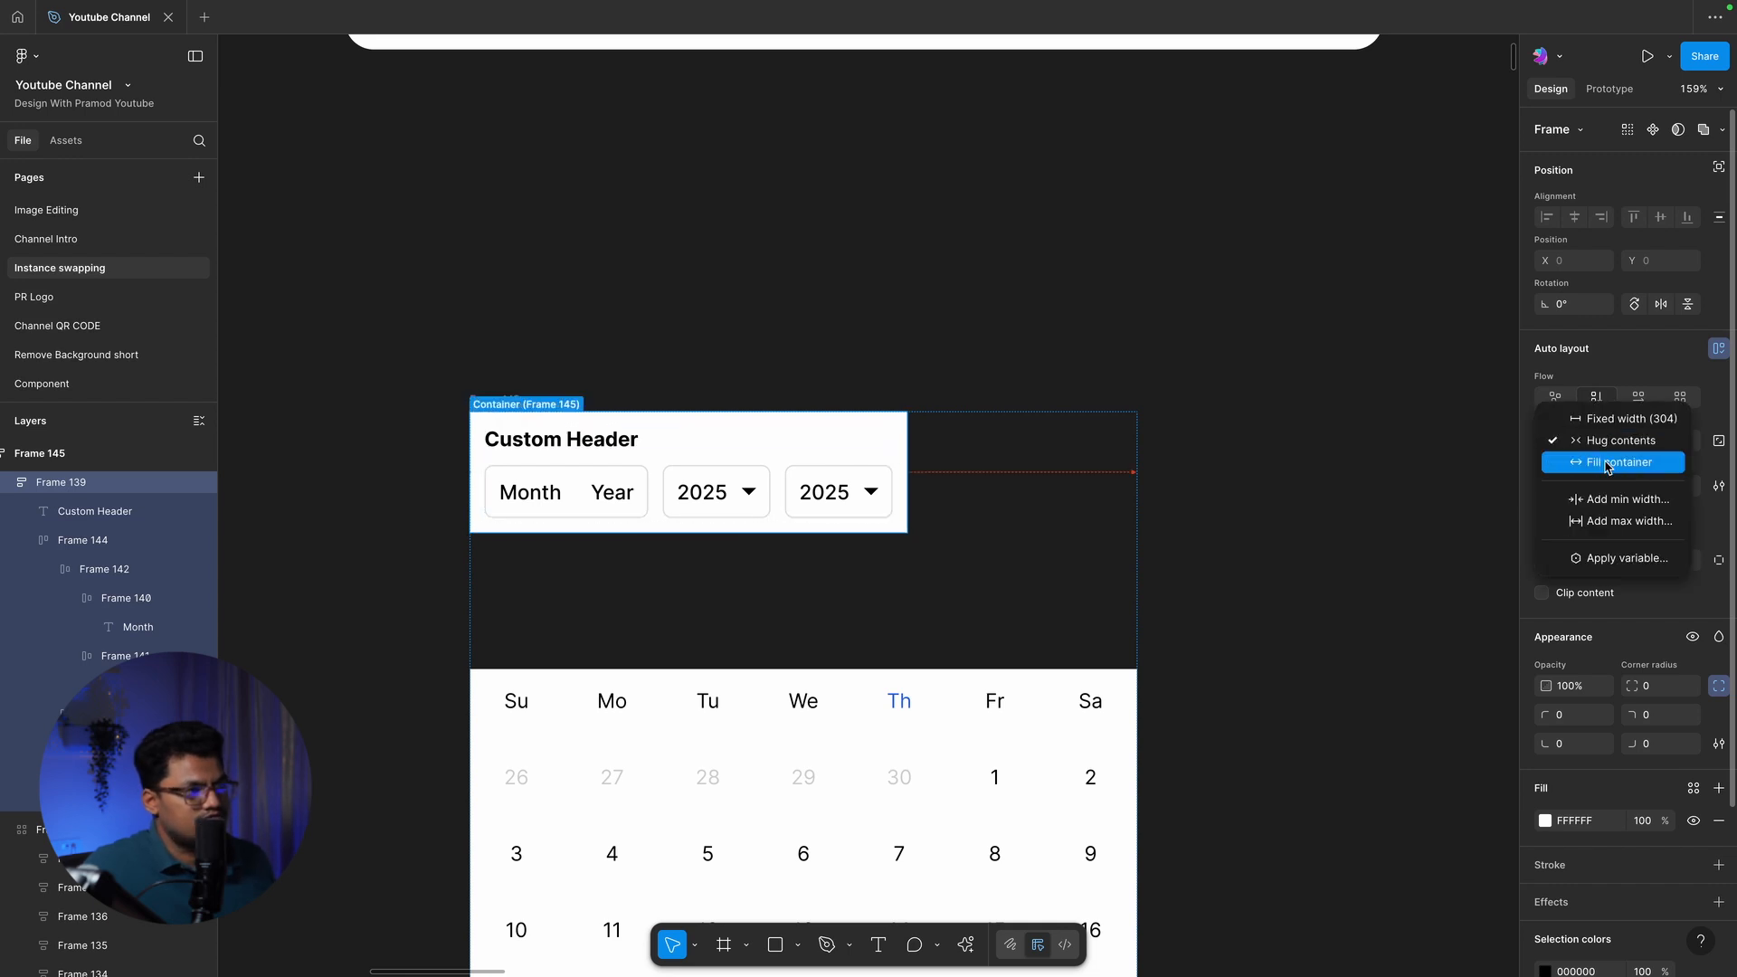
left_click(1607, 464)
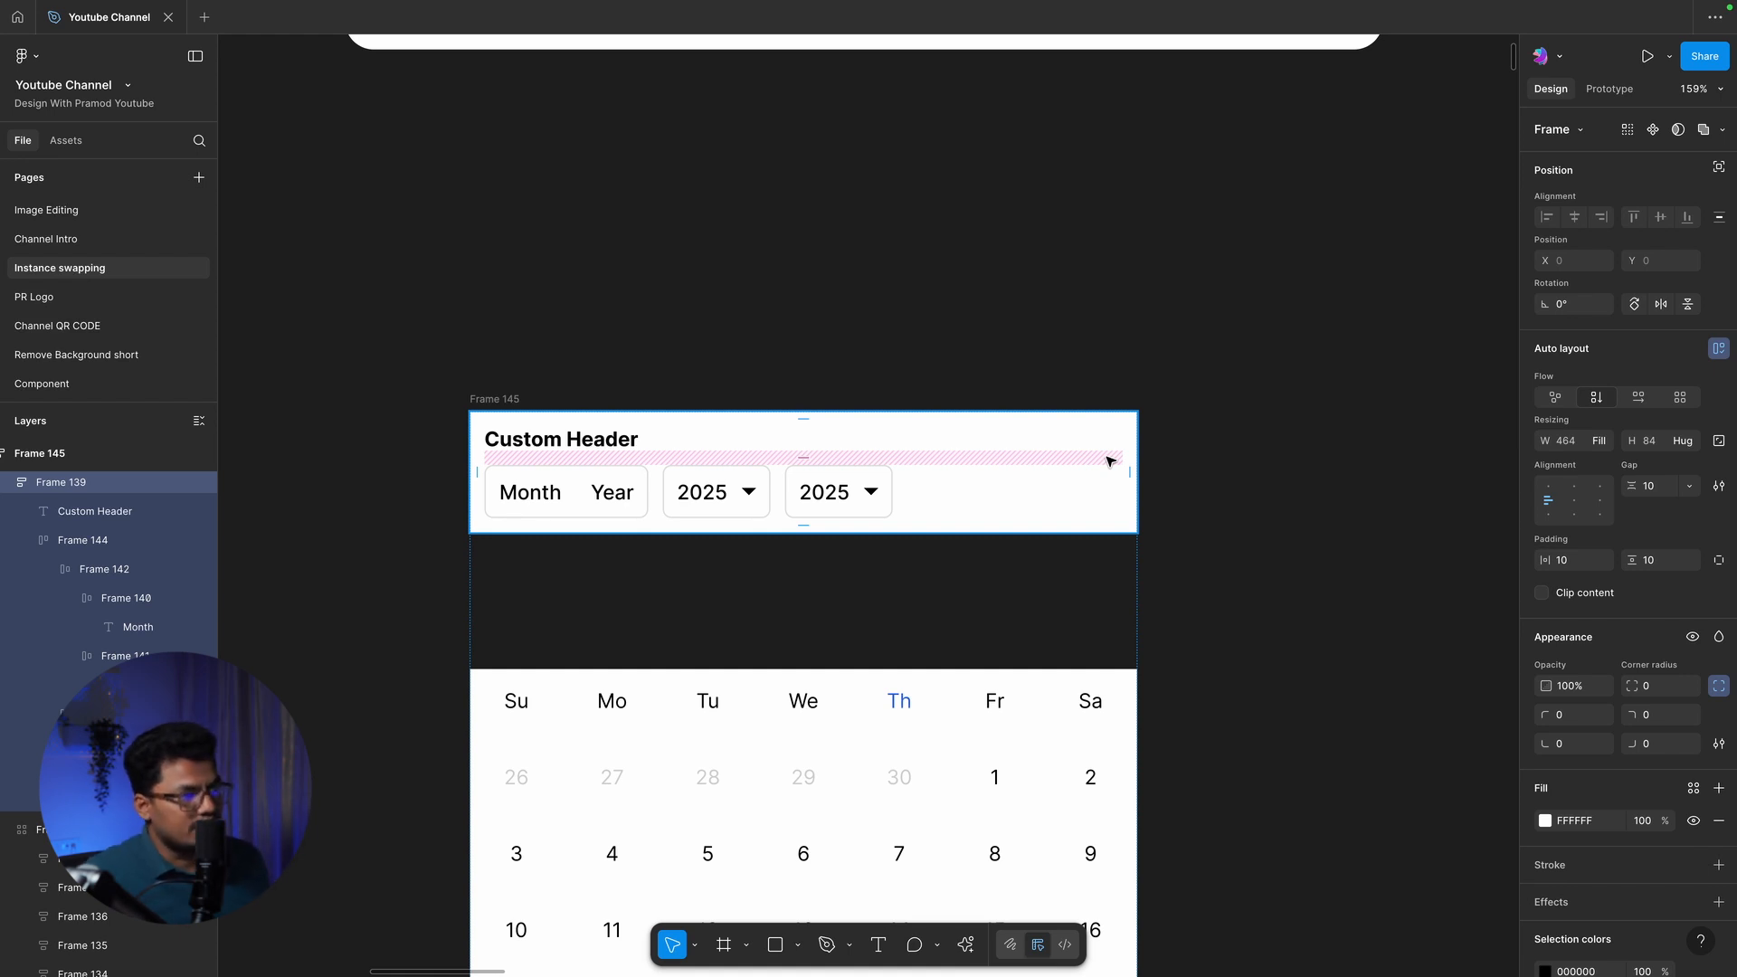
key("ctrl+z")
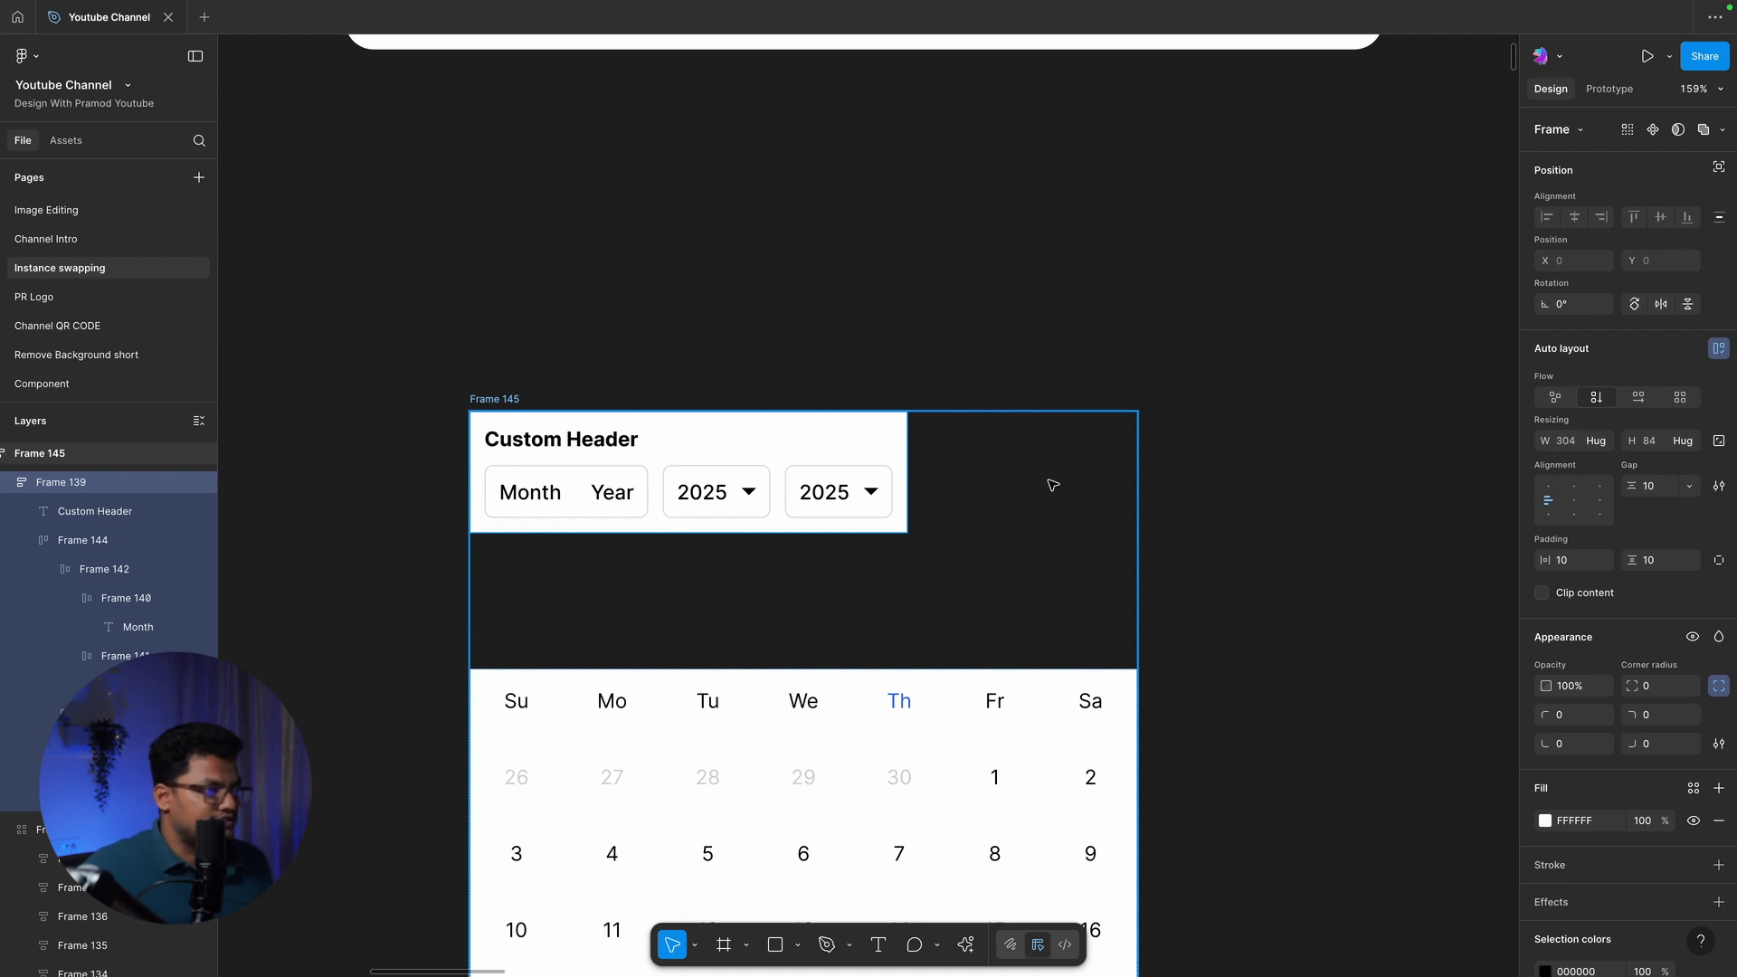
Set the Custom Header frame's width to Fill container so it spans the full calendar width
left_click(342, 308)
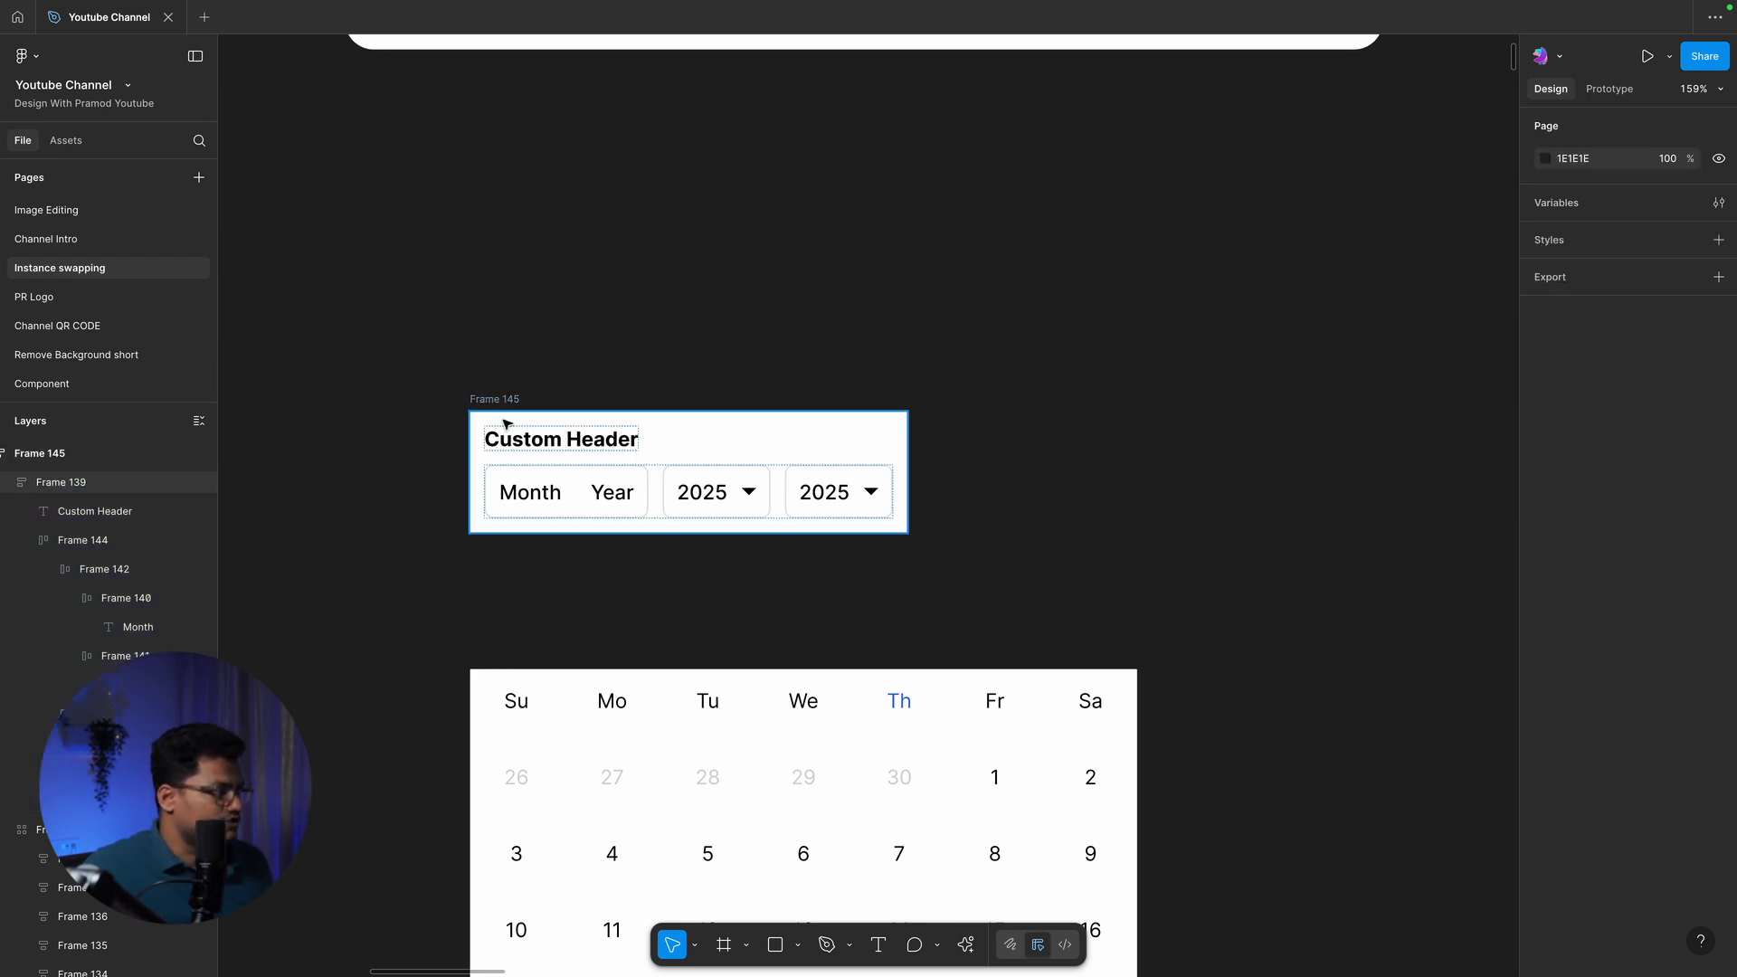
left_click(507, 422)
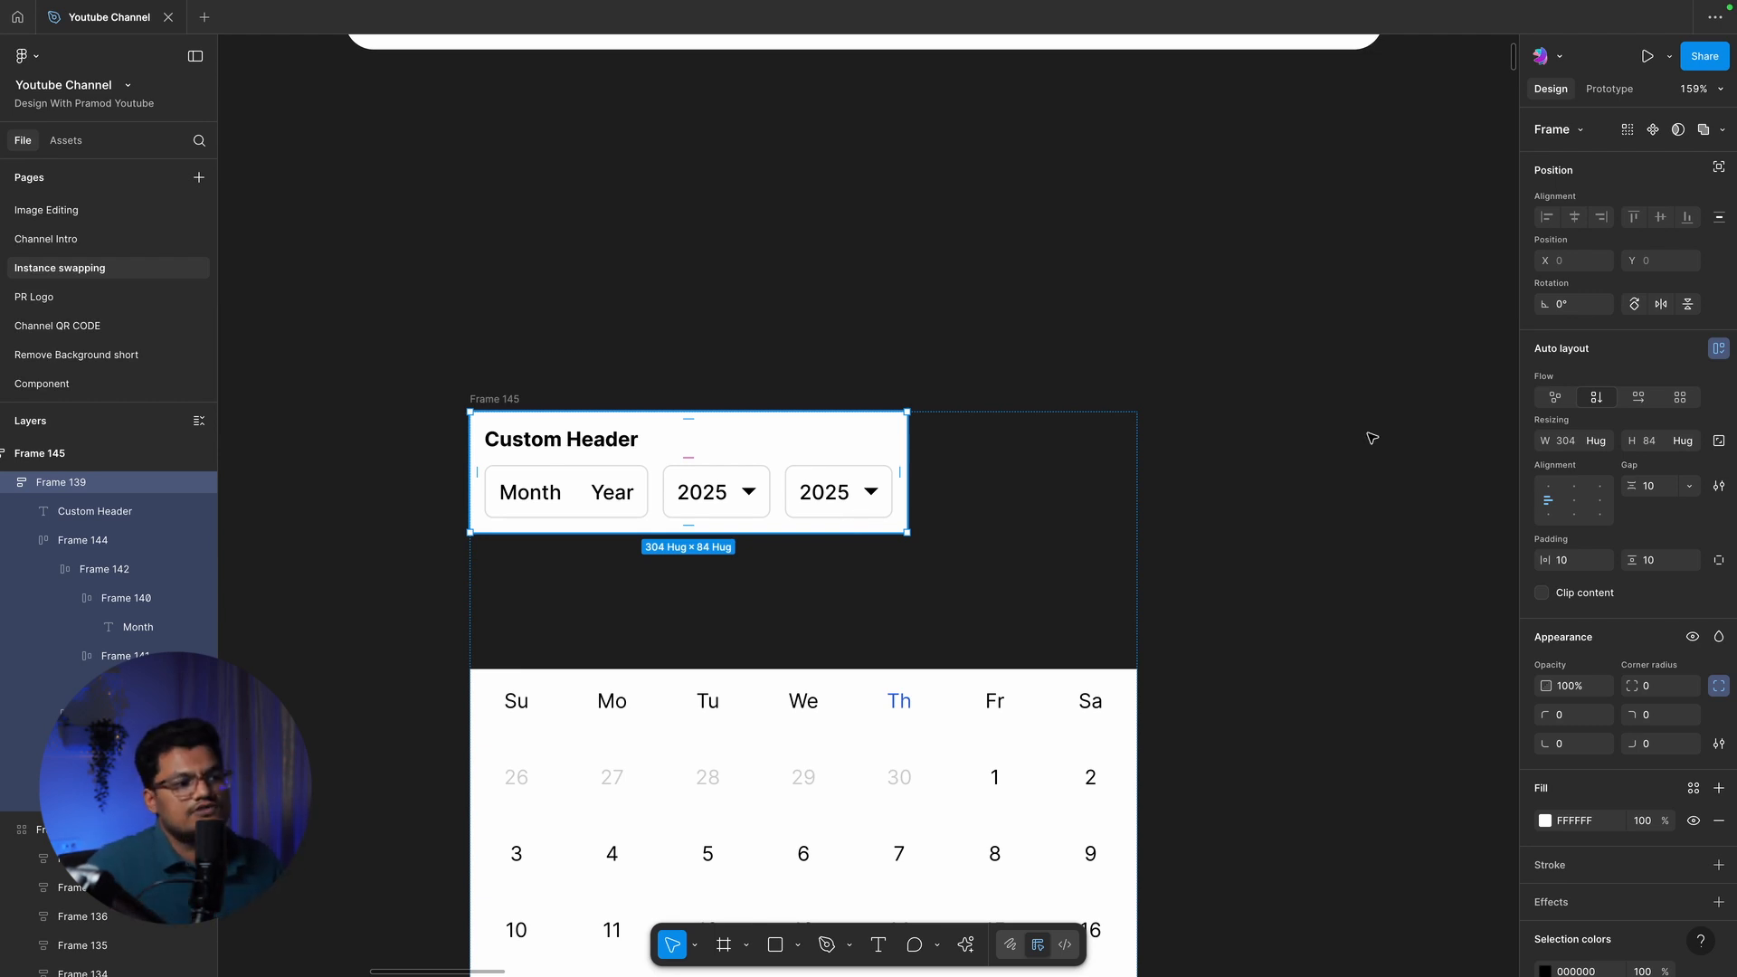
left_click(1595, 443)
left_click(1595, 462)
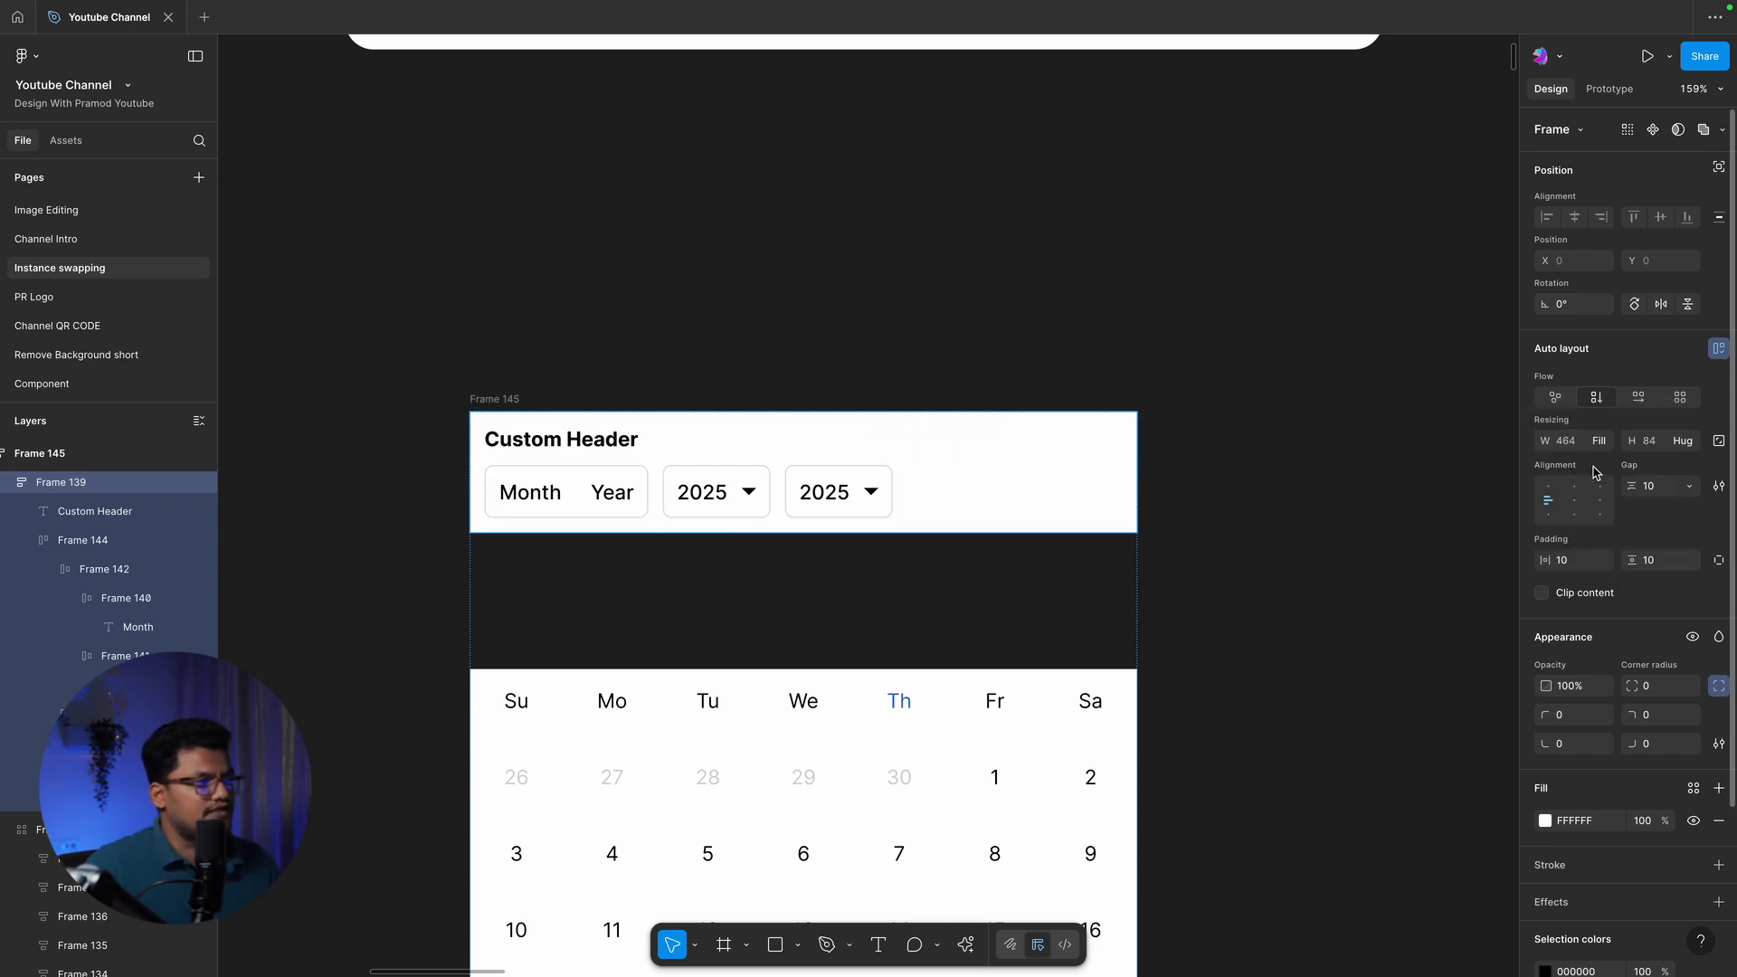
left_click(1407, 463)
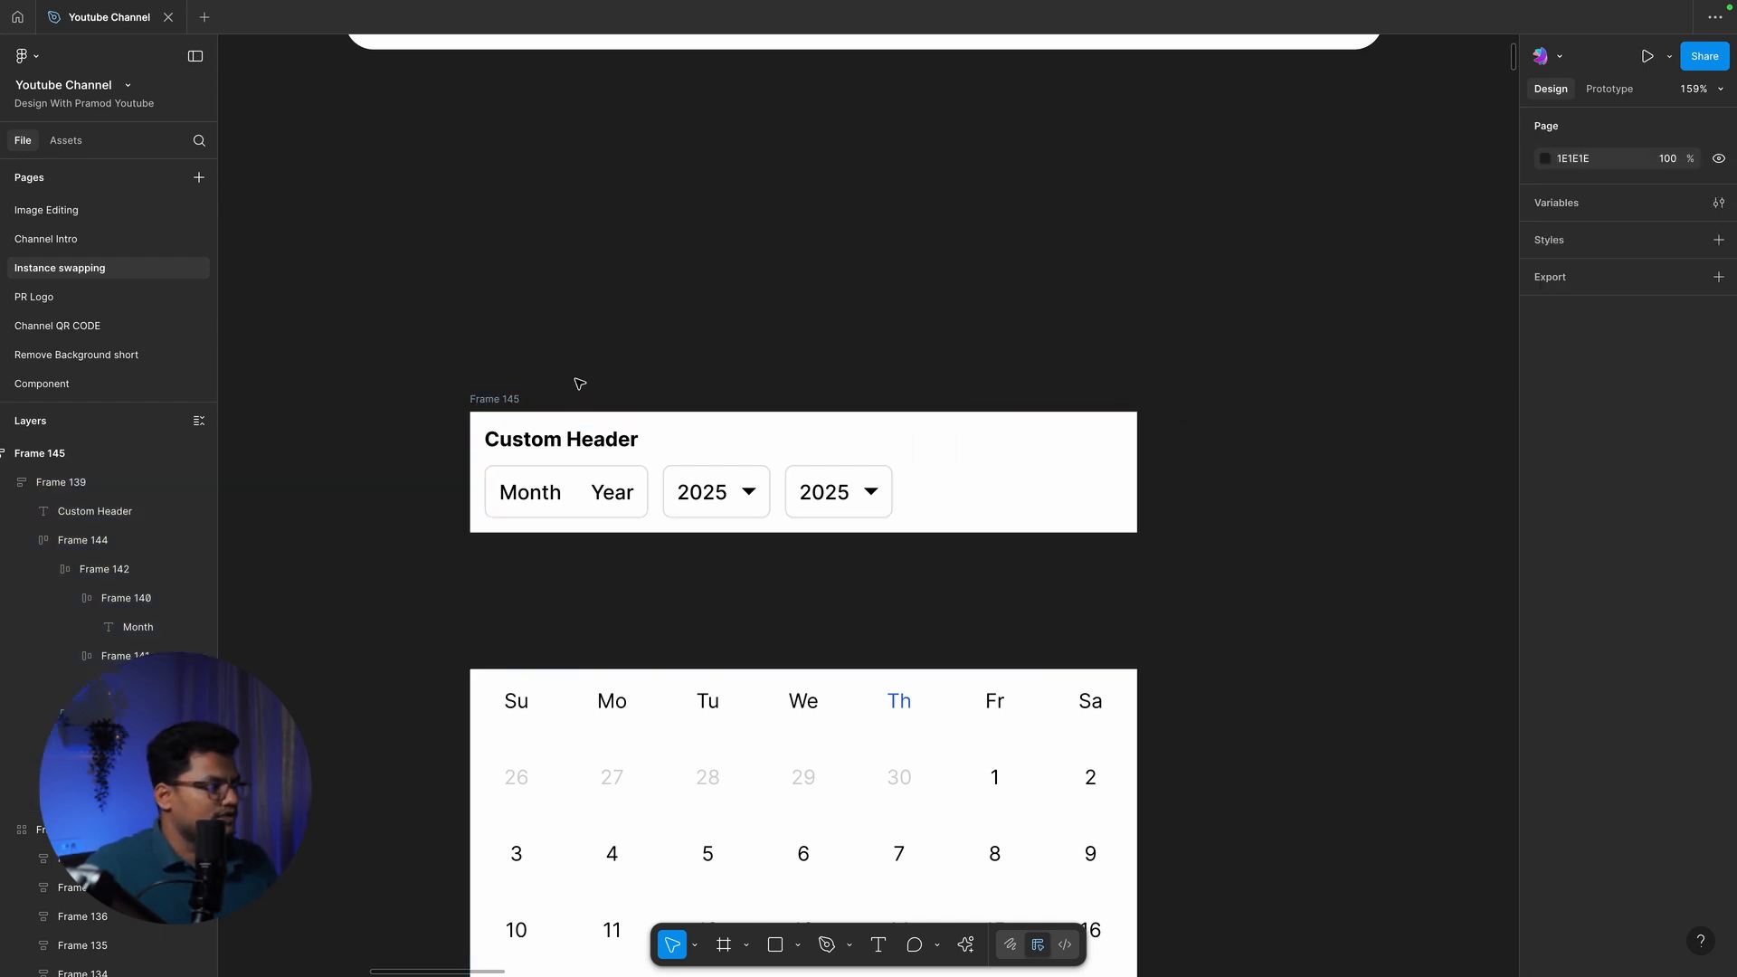
Set the vertical gap of the outer calendar frame to 0 so the header and date grid touch
left_click(471, 403)
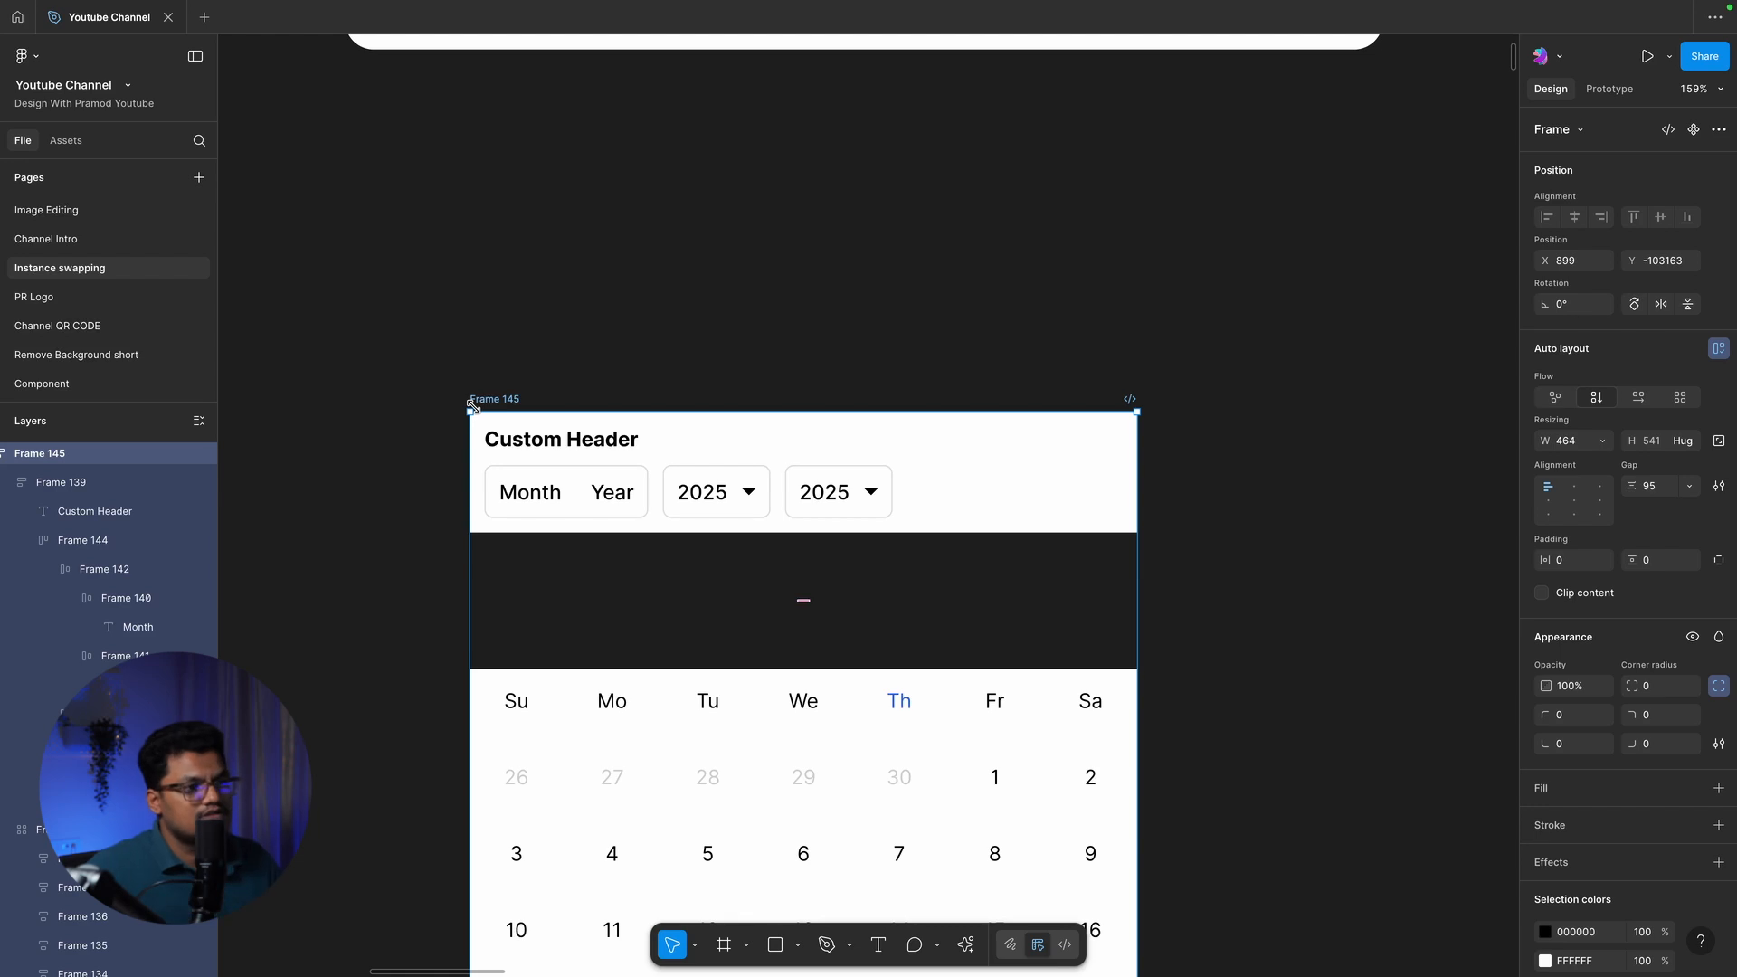
left_click(1670, 488)
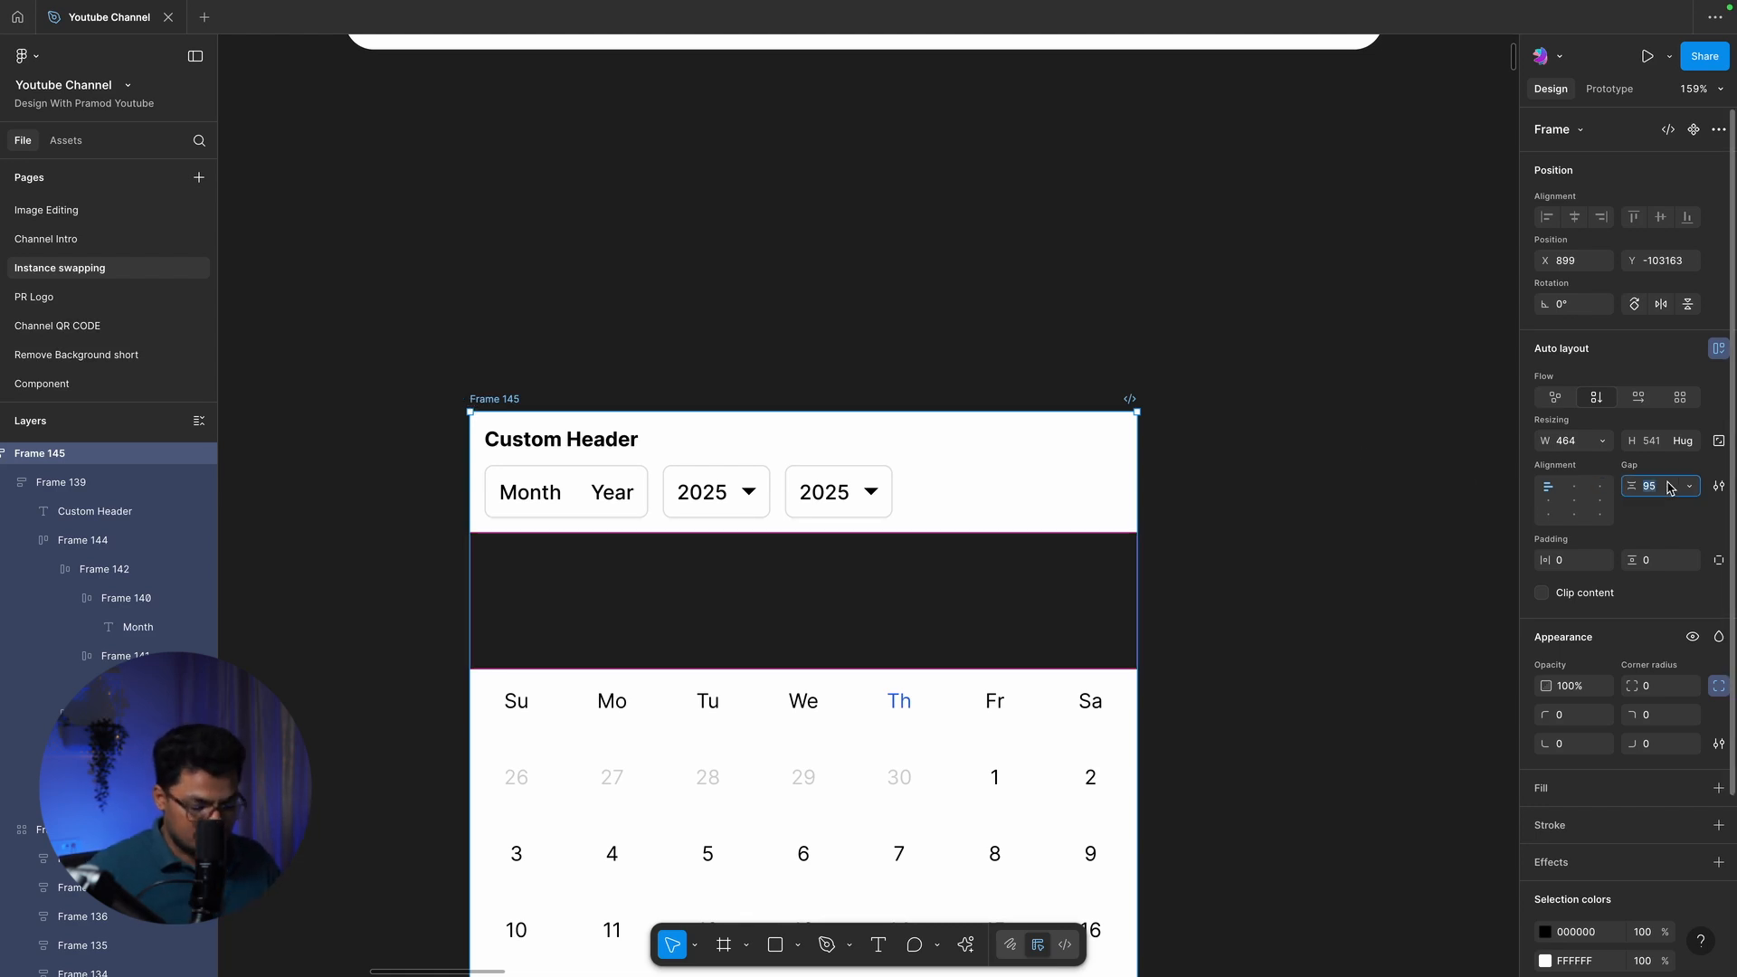
type("0")
key("Return")
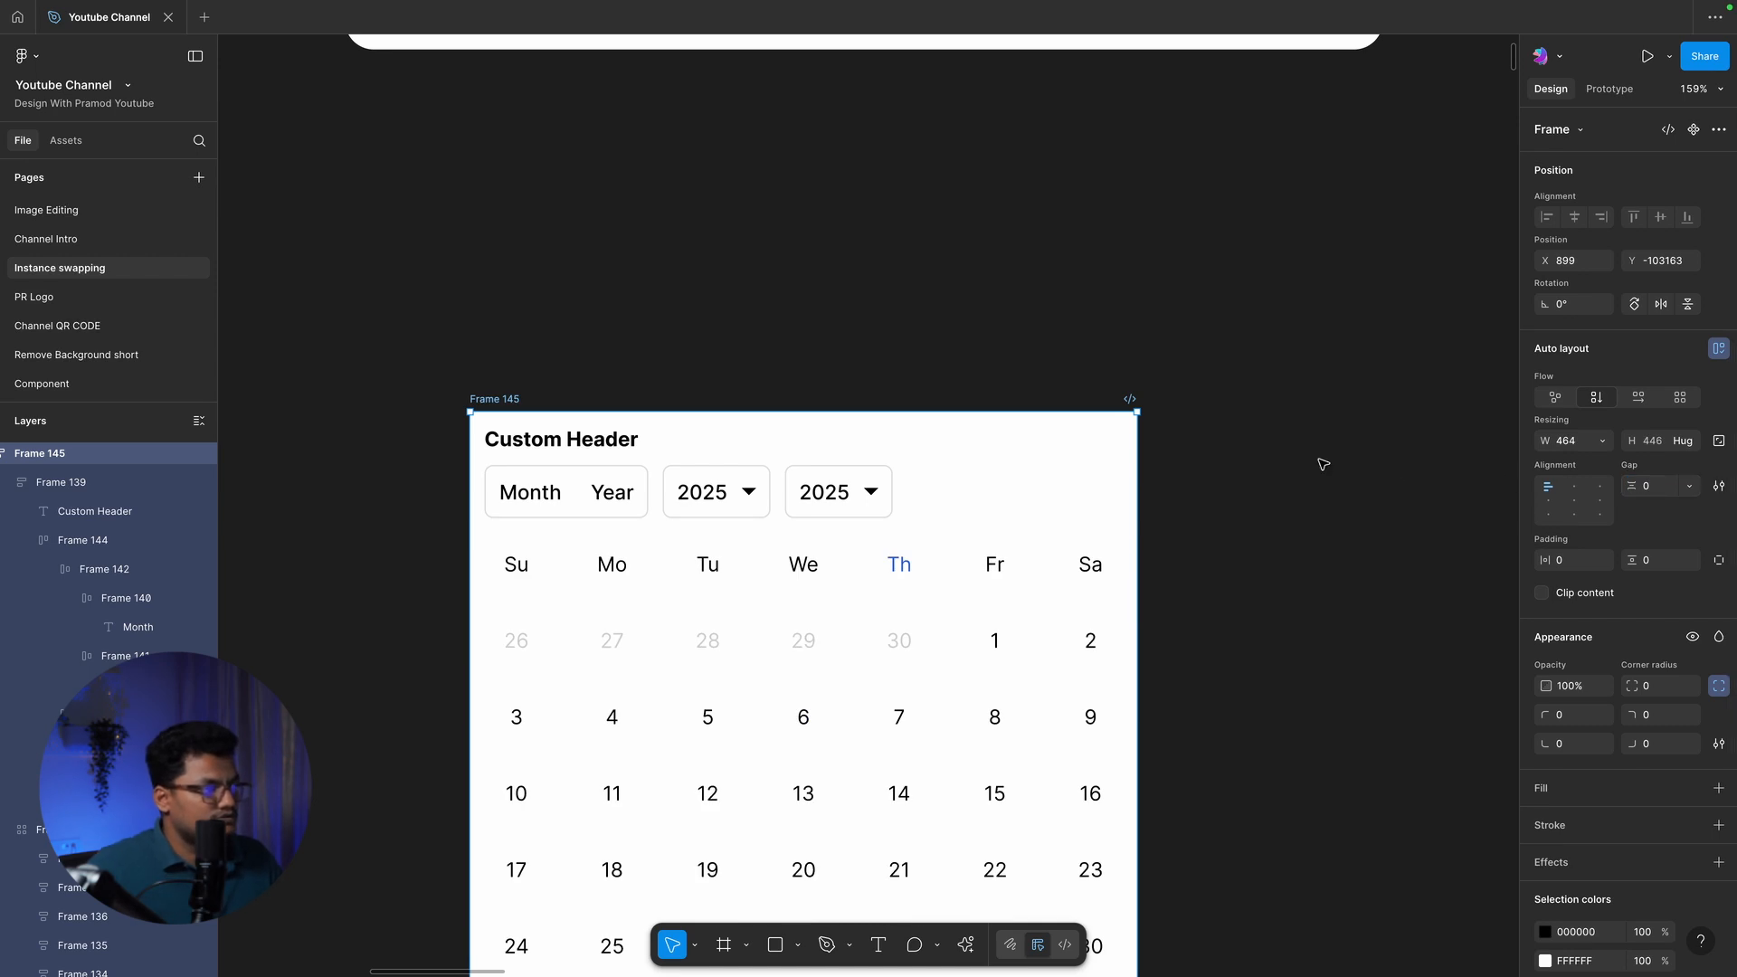
left_click(1275, 458)
Add a black 000000 inside stroke of weight 1 to the Custom Header frame, on its bottom side only
left_click(1061, 450)
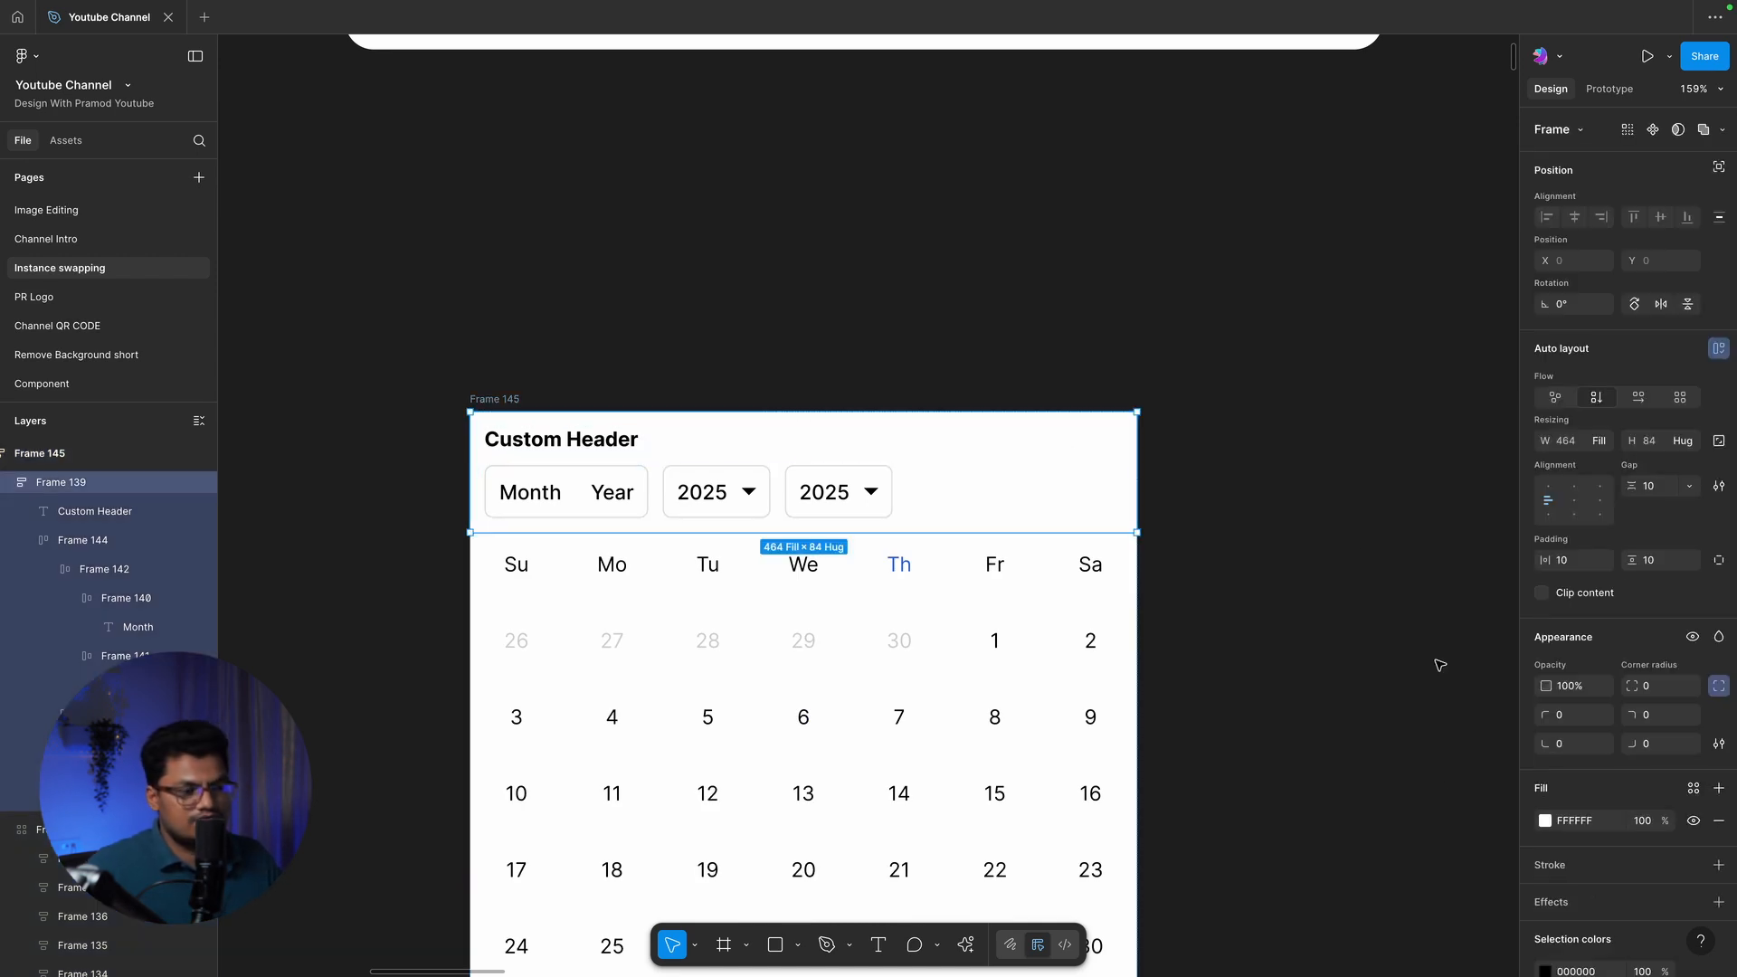
left_click(1574, 874)
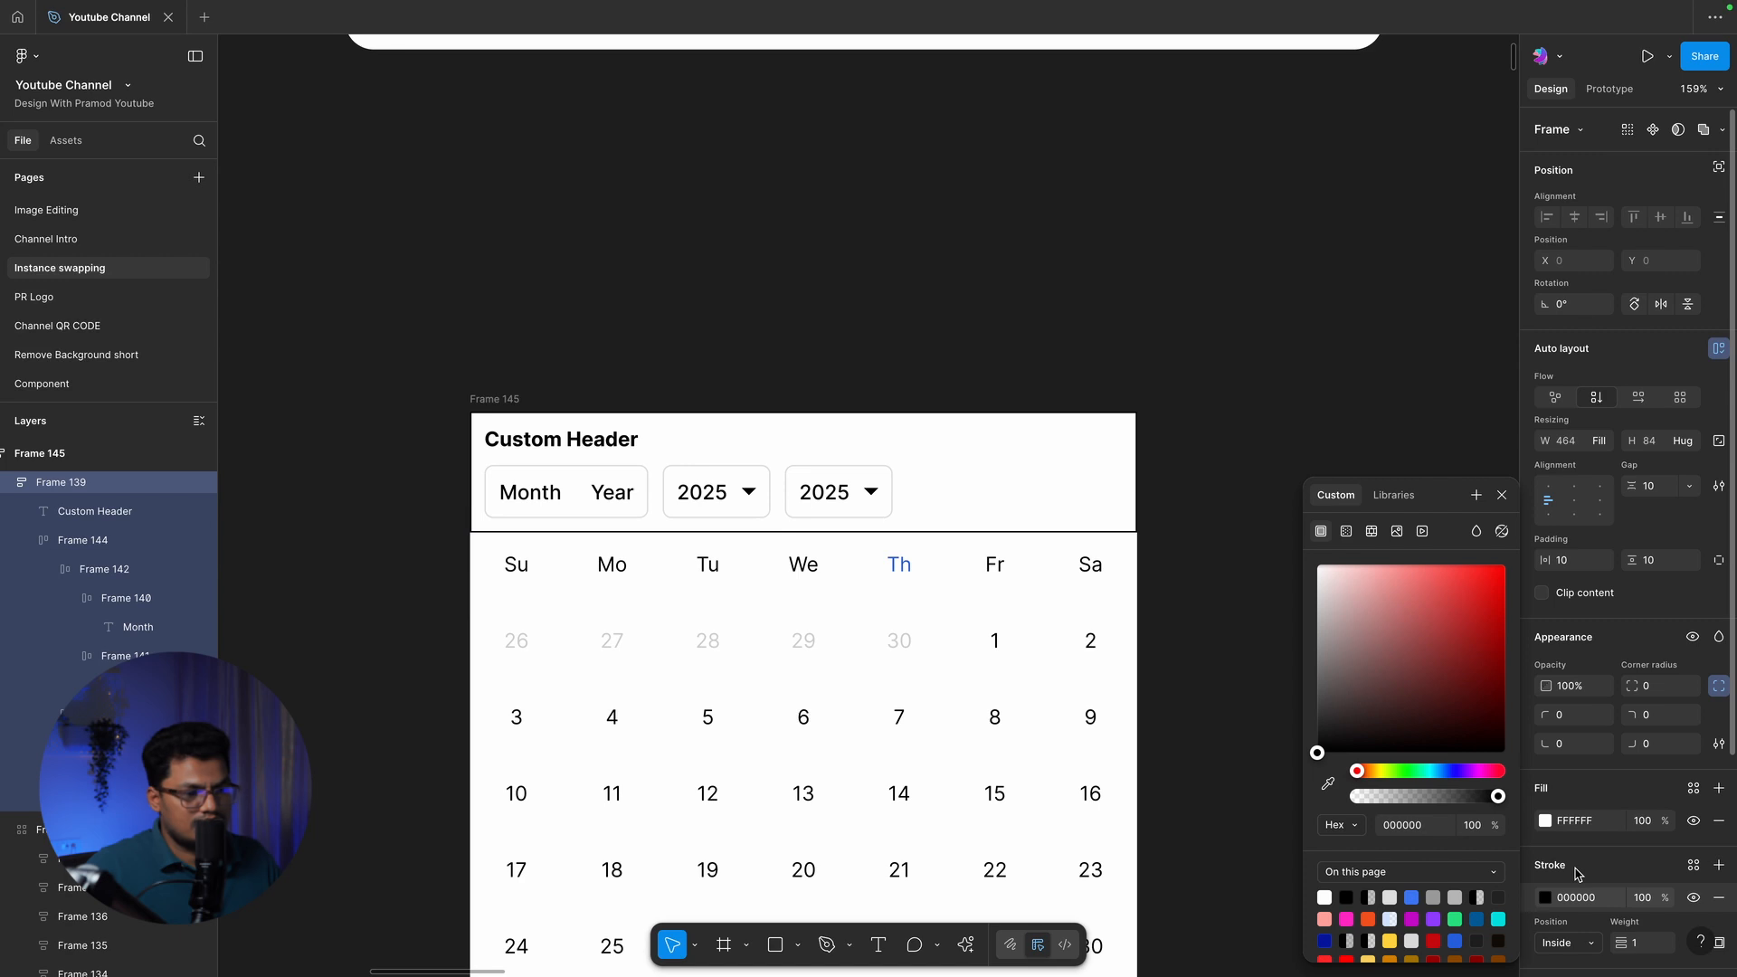
left_click(1717, 942)
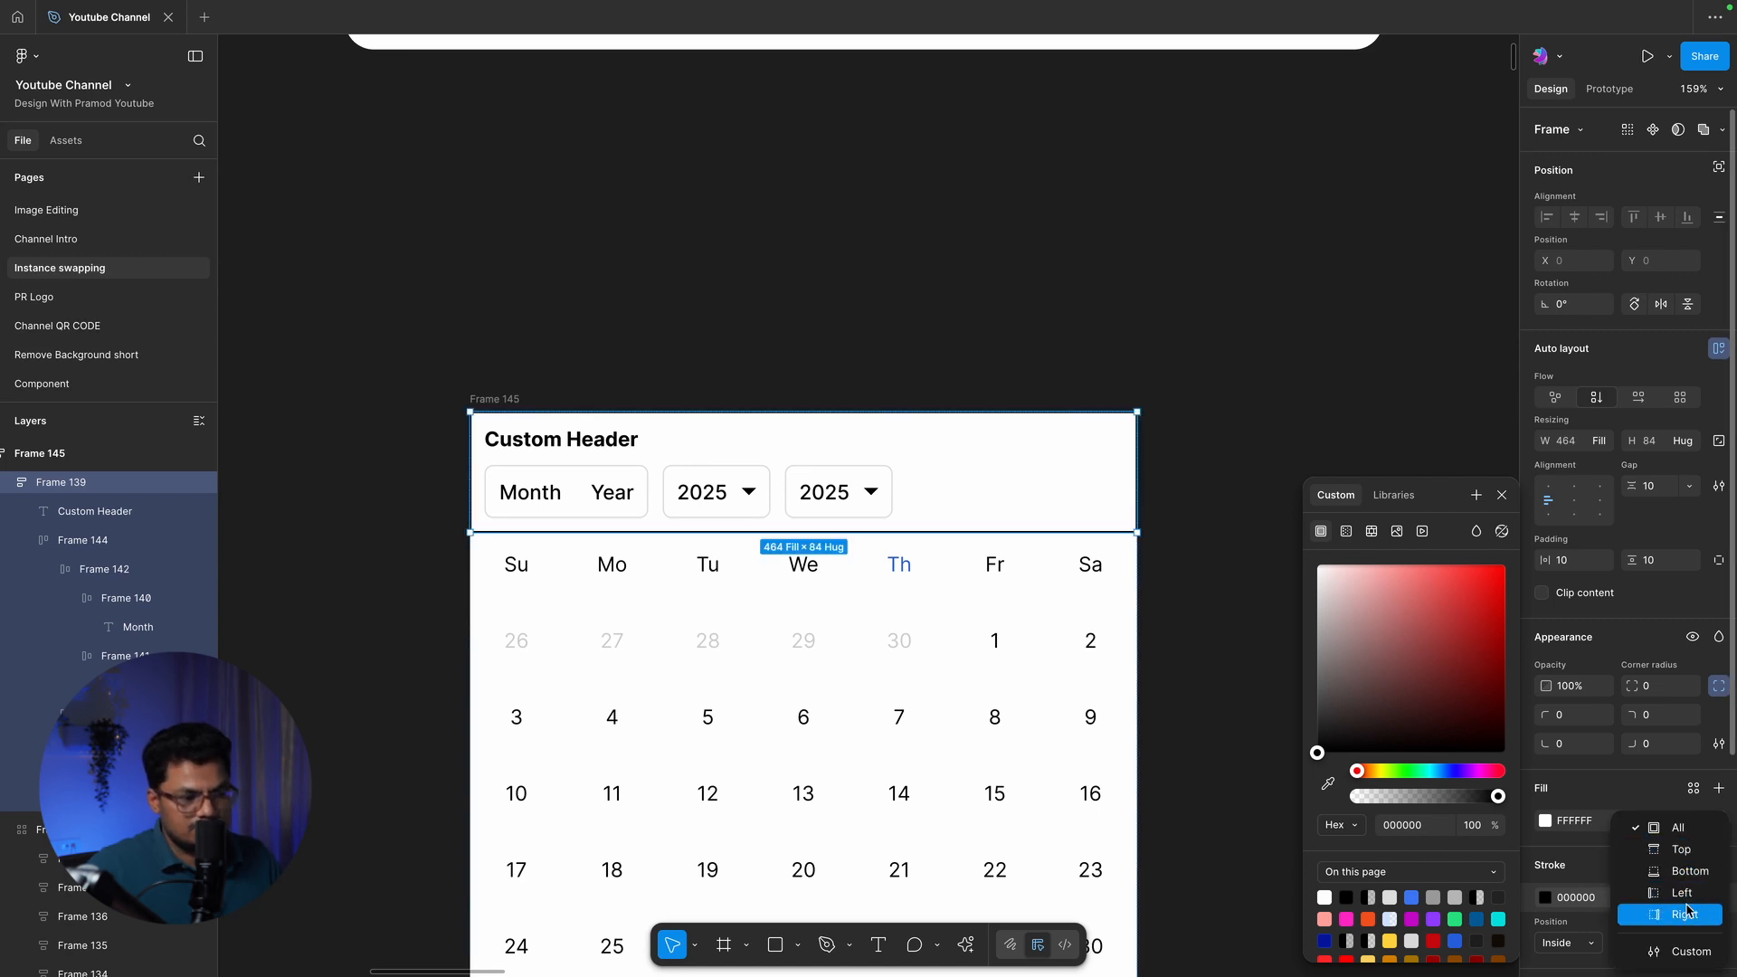
left_click(1686, 871)
left_click(1317, 391)
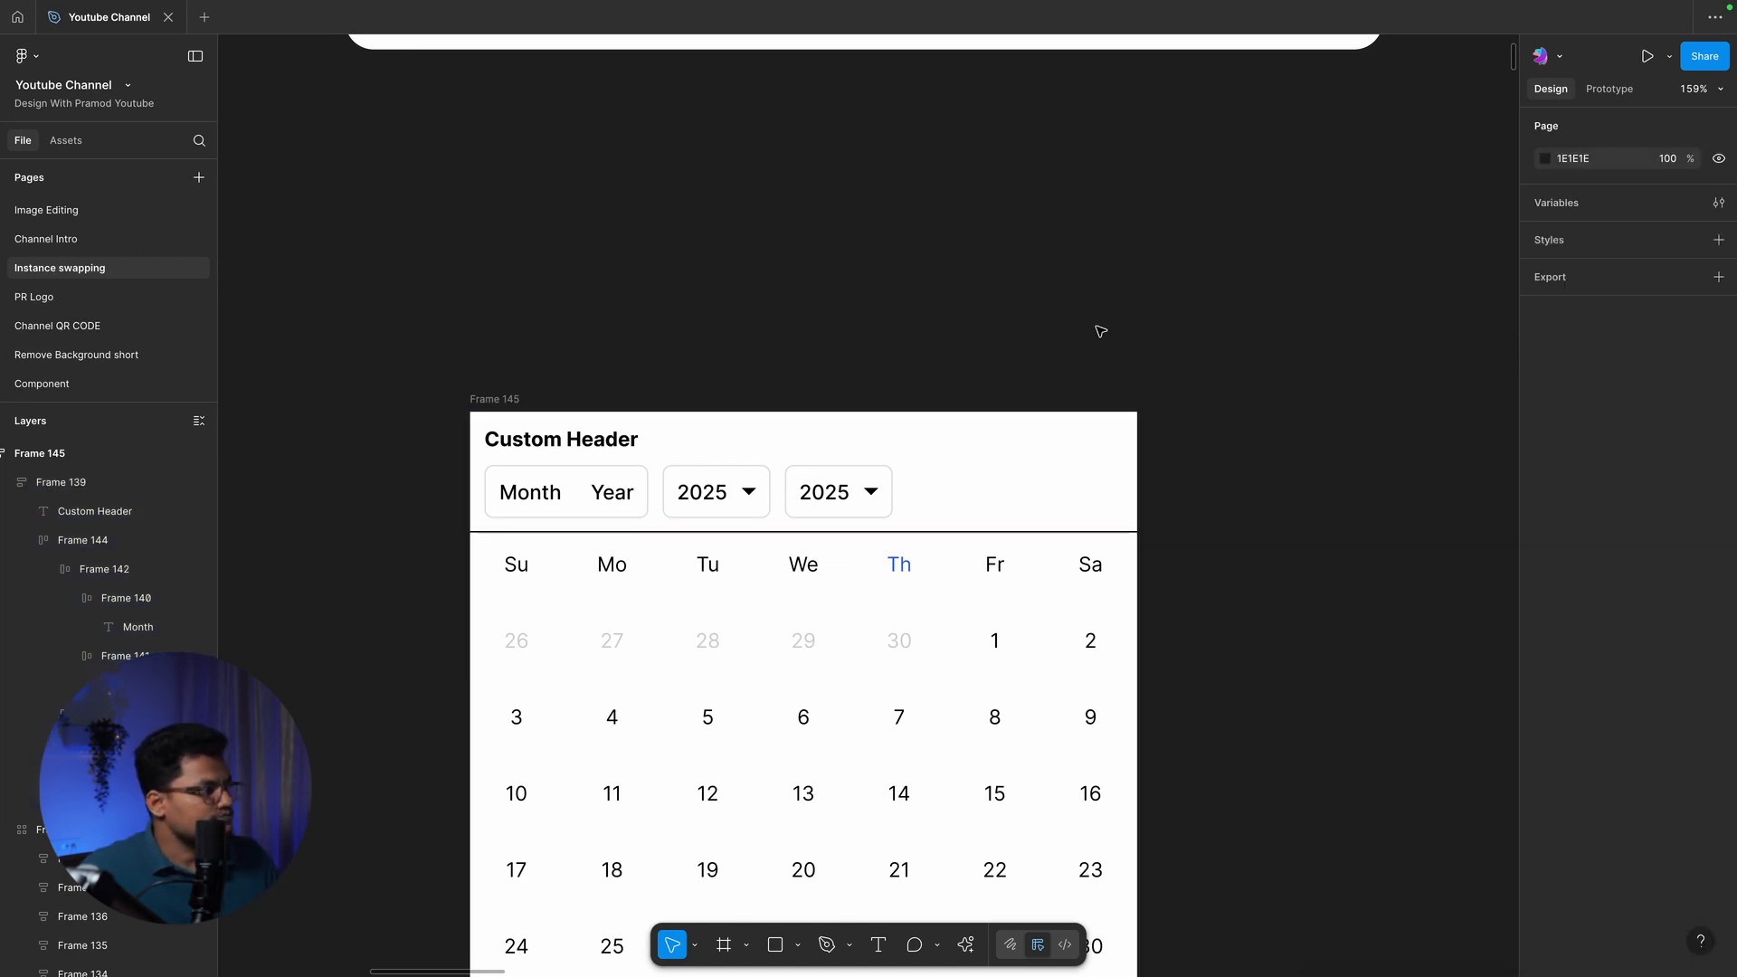
Set the corner radius of the outer calendar frame to 10
left_click(502, 399)
left_click(1667, 691)
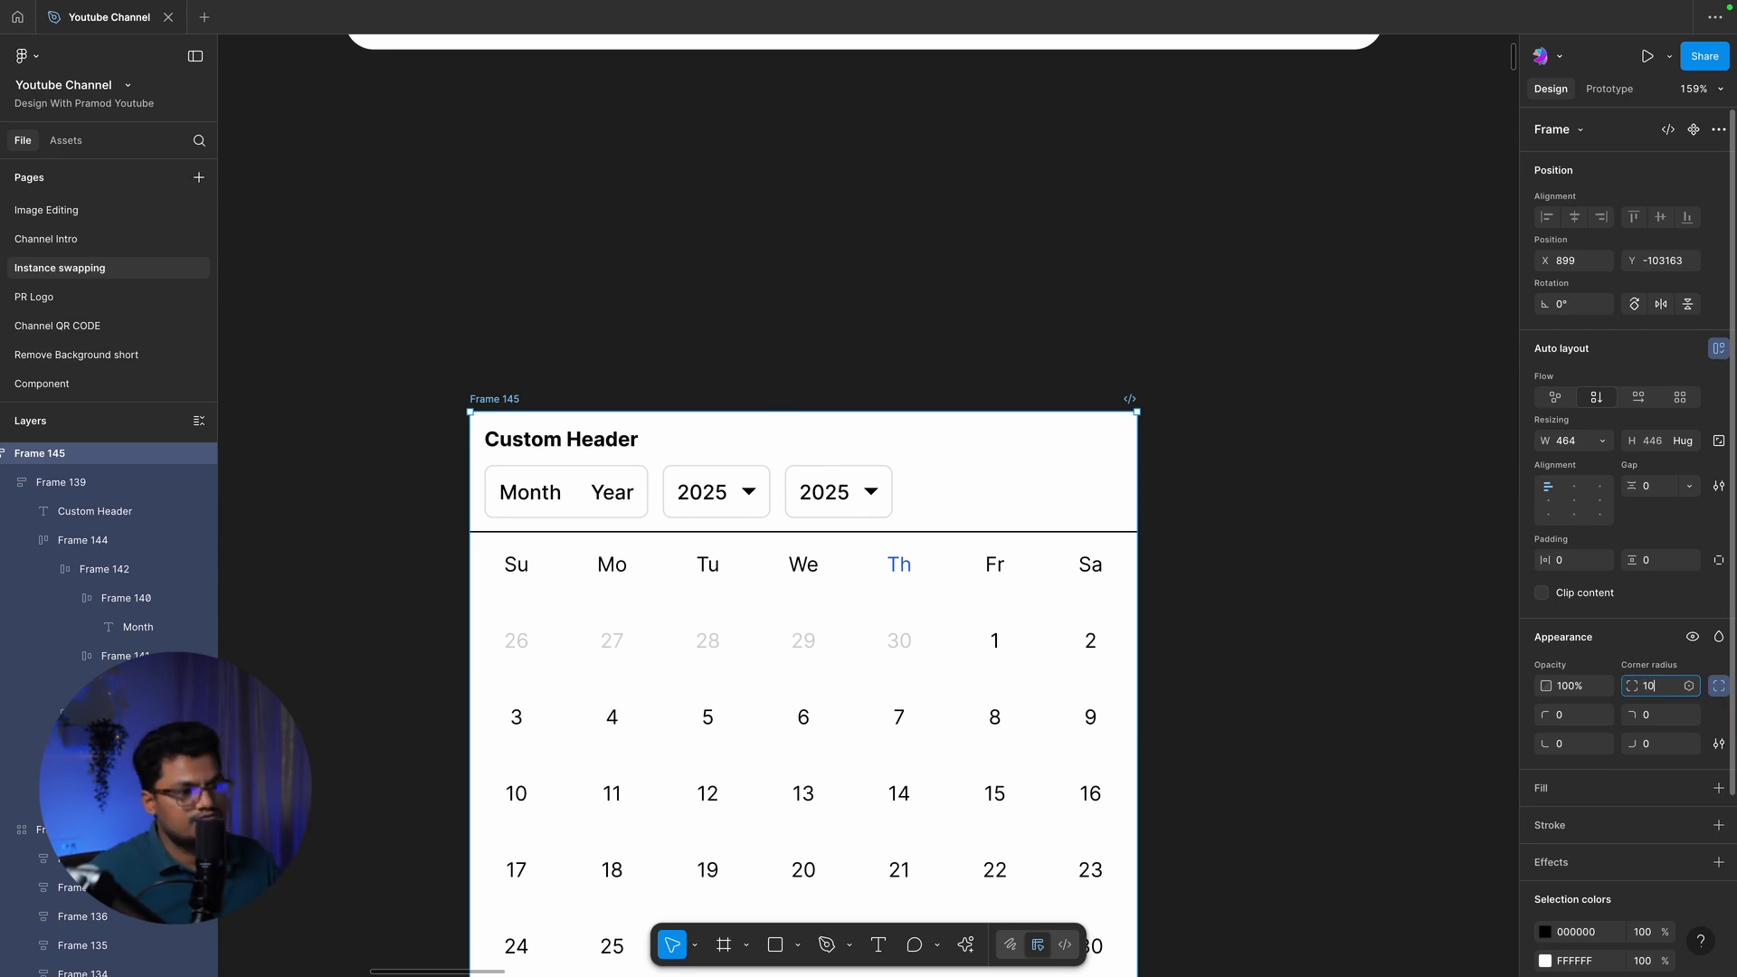
type("10")
key("Return")
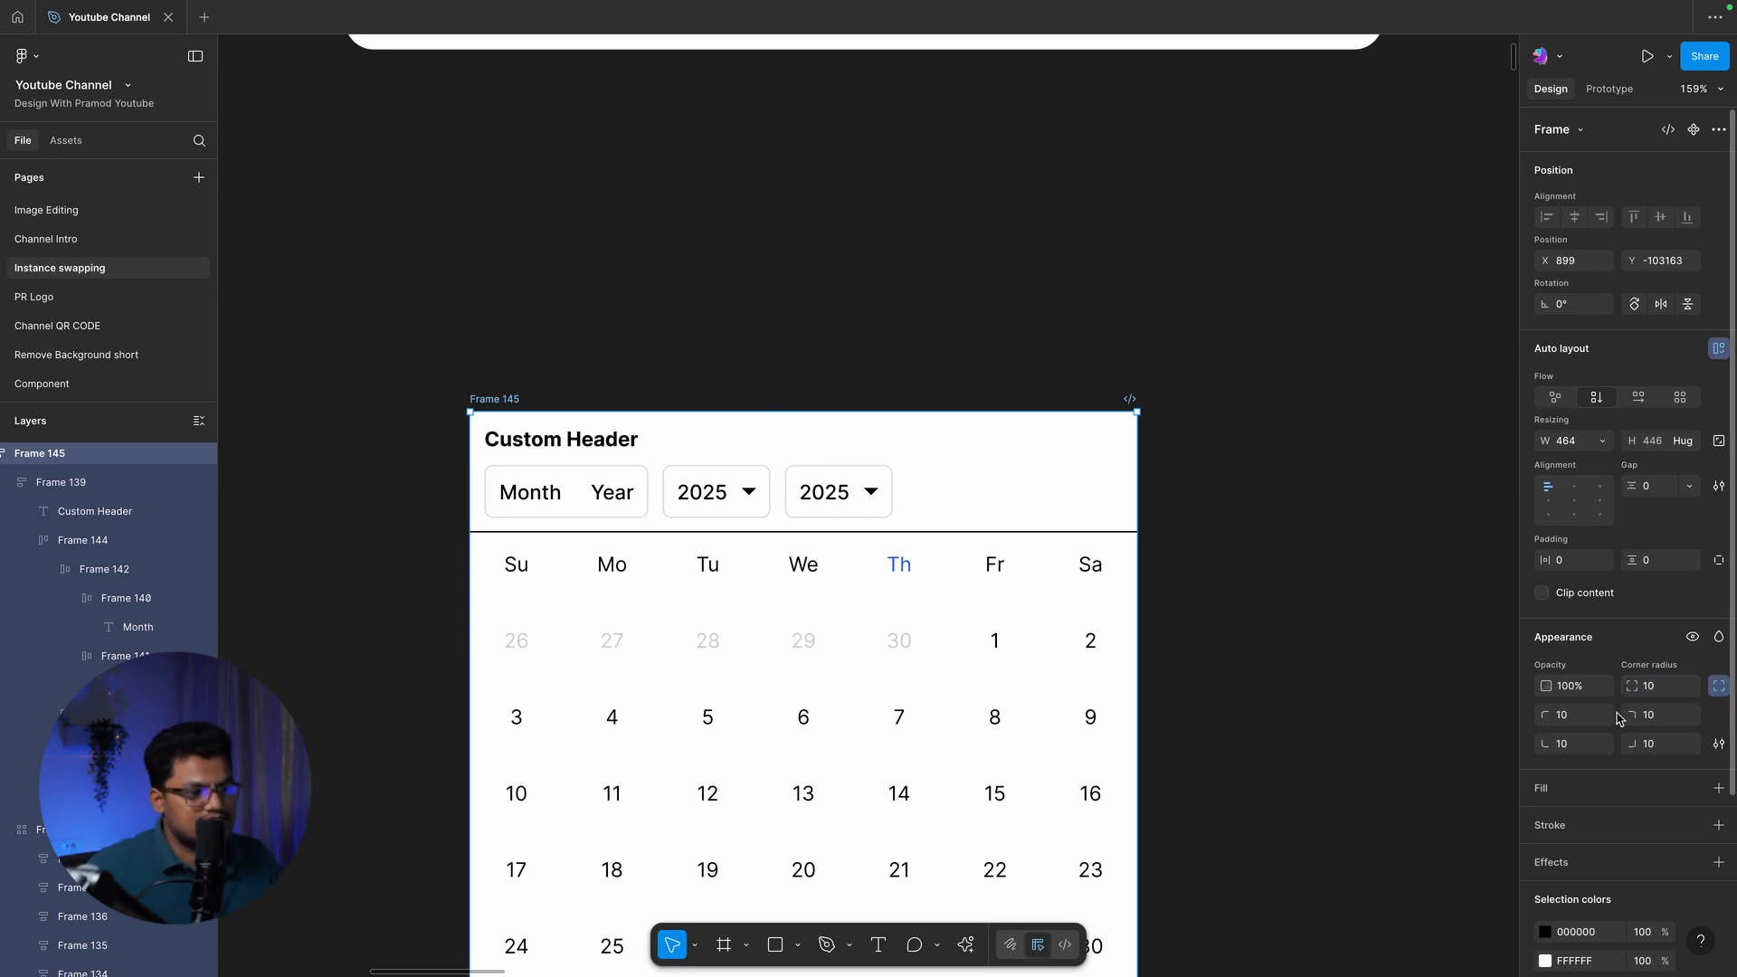
left_click(1329, 639)
Enable Clip content on the outer calendar frame and check the whole calendar's rounded corners
left_click(505, 401)
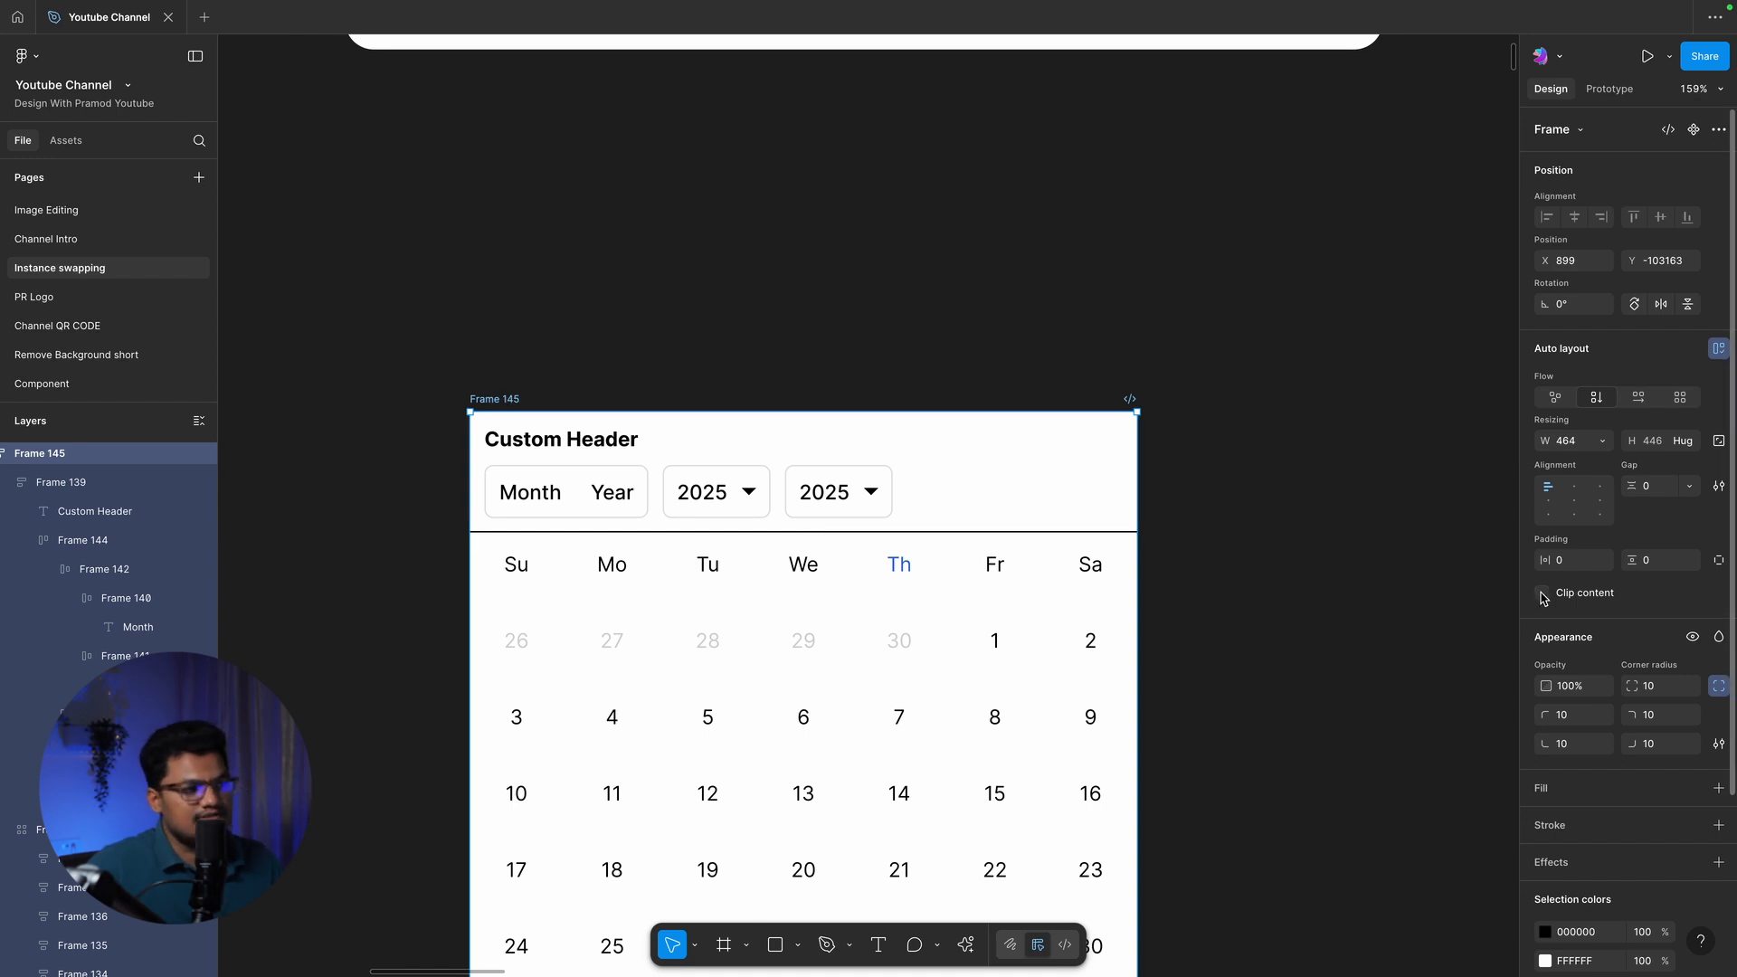
left_click(1351, 453)
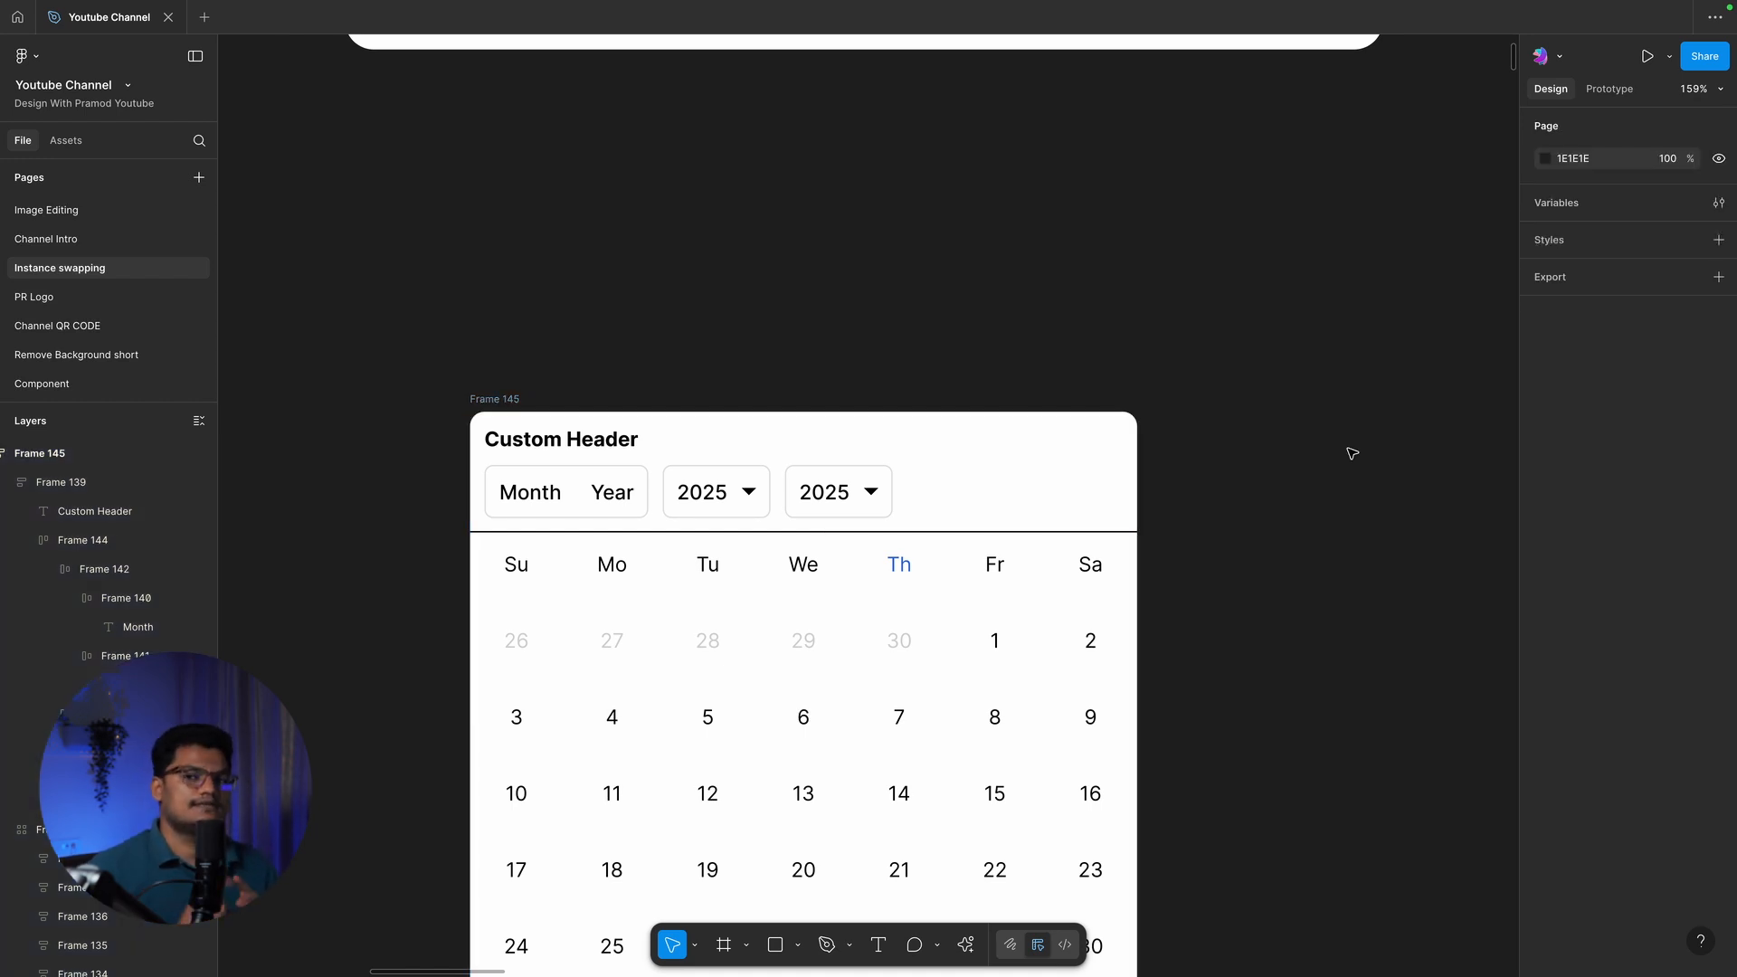
scroll(1352, 453, "down", 2)
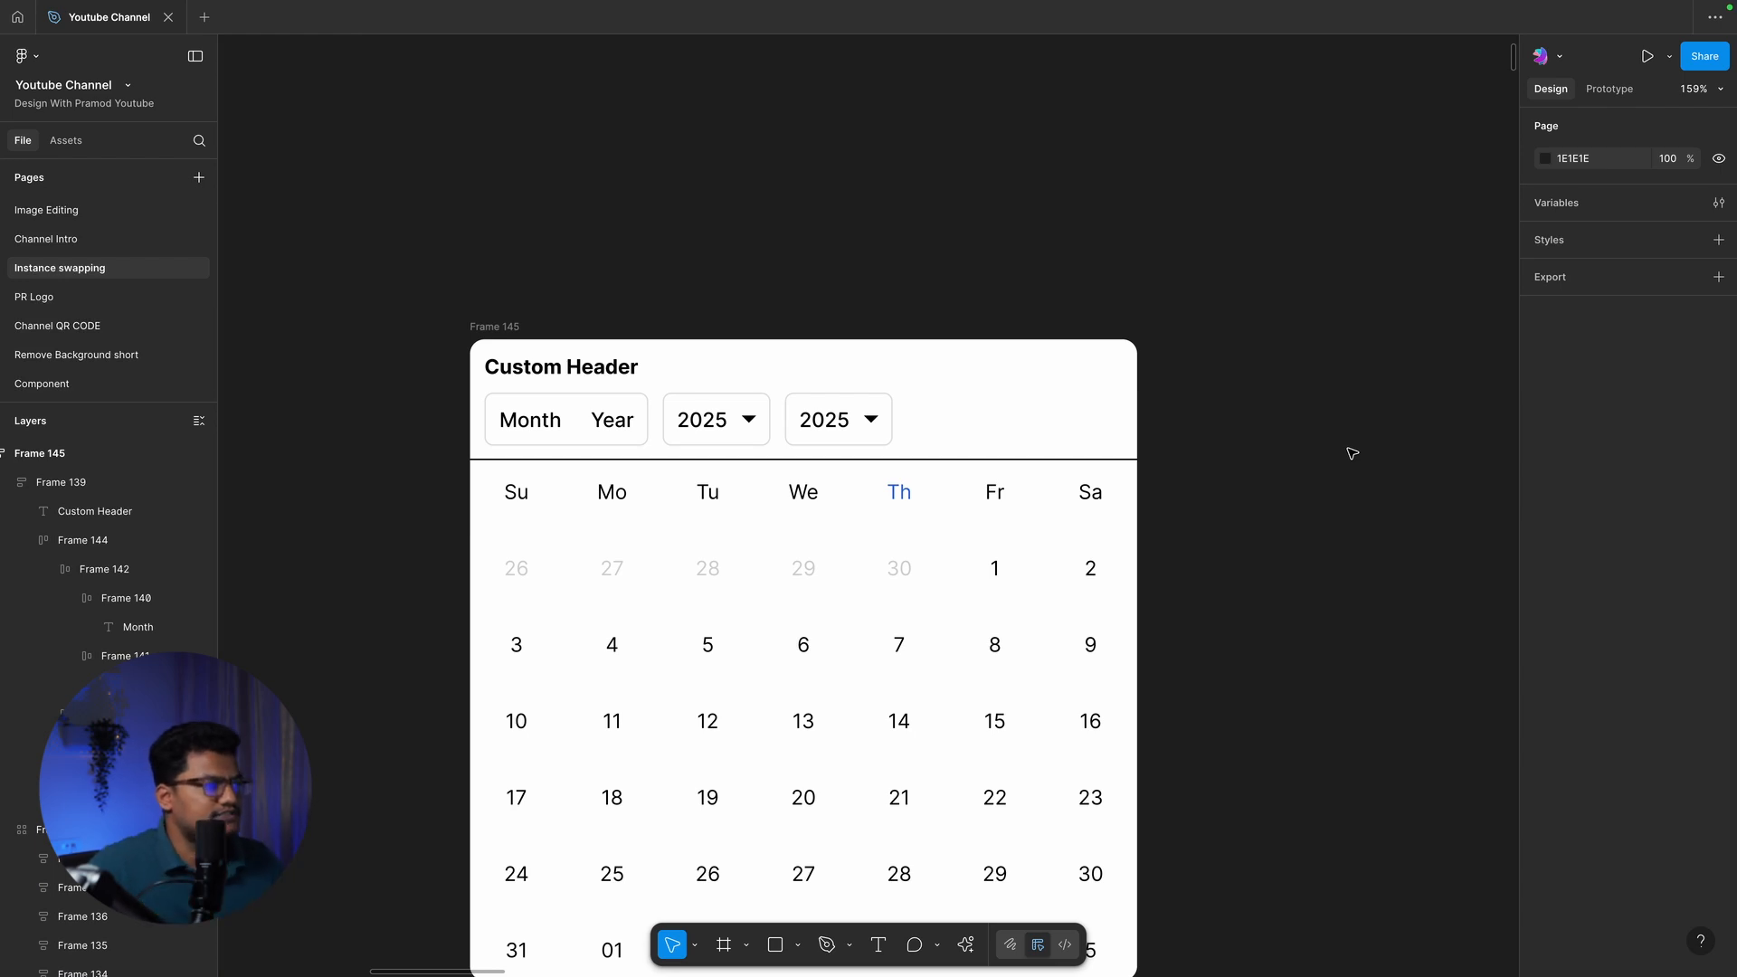
scroll(1351, 454, "down", 6)
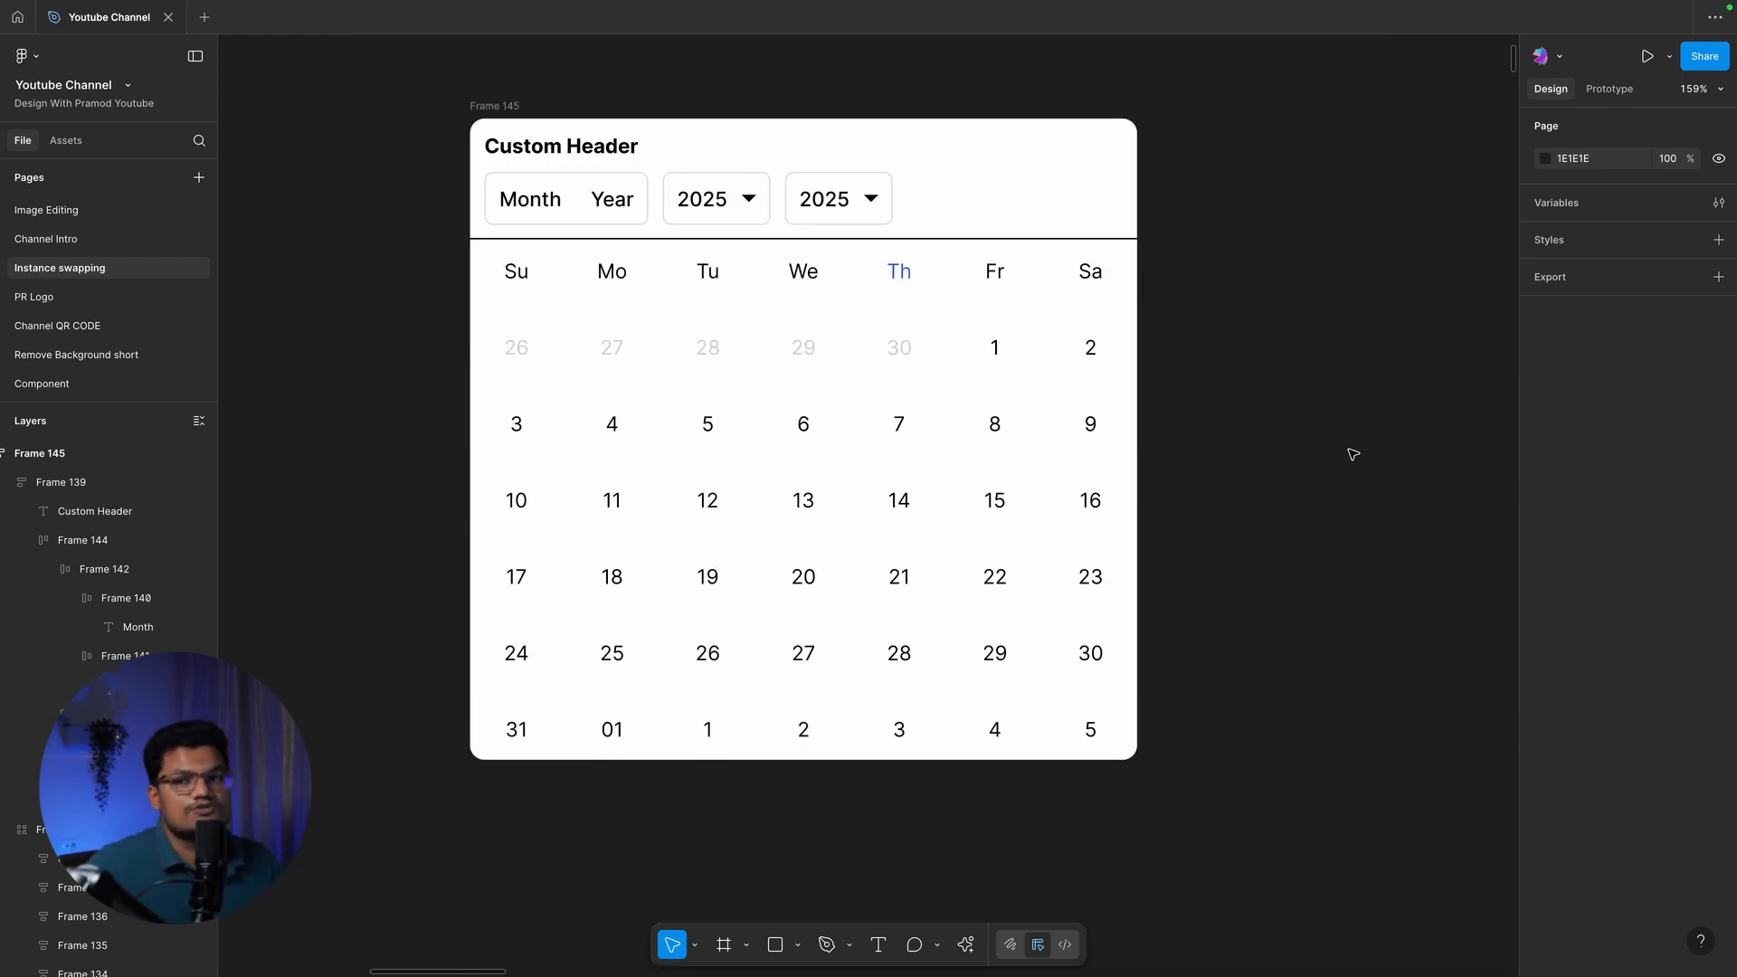